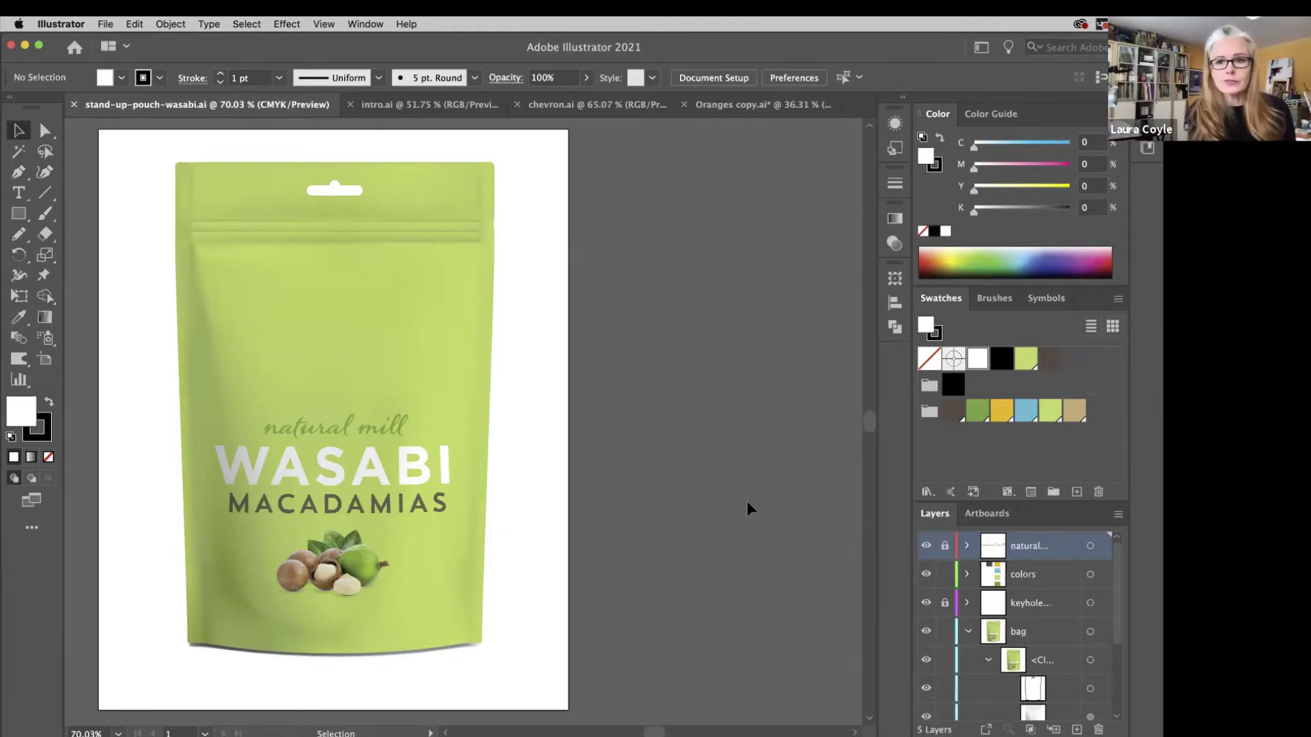
Review the custom CC 2021 workspace's Brushes and Symbols panels, and return to Swatches.
{"action": "left_click", "coordinate": [982, 48]}
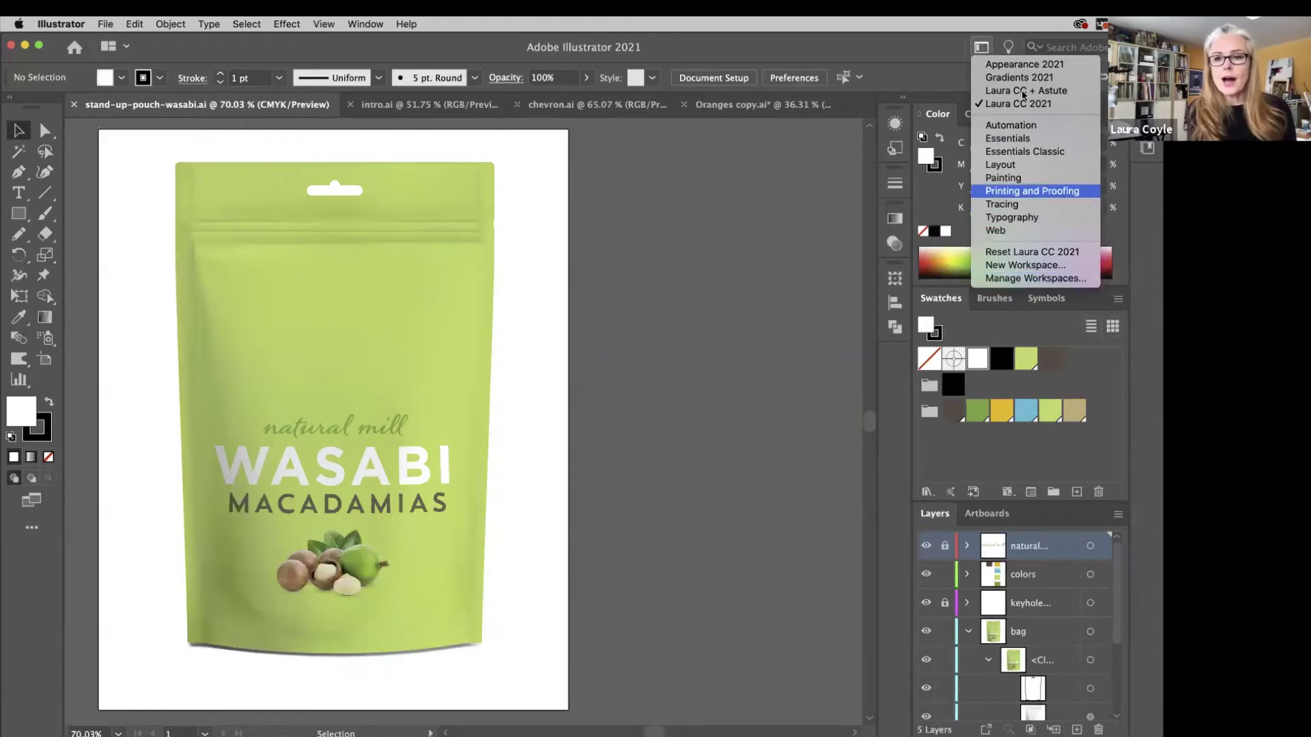
{"action": "left_click", "coordinate": [989, 109]}
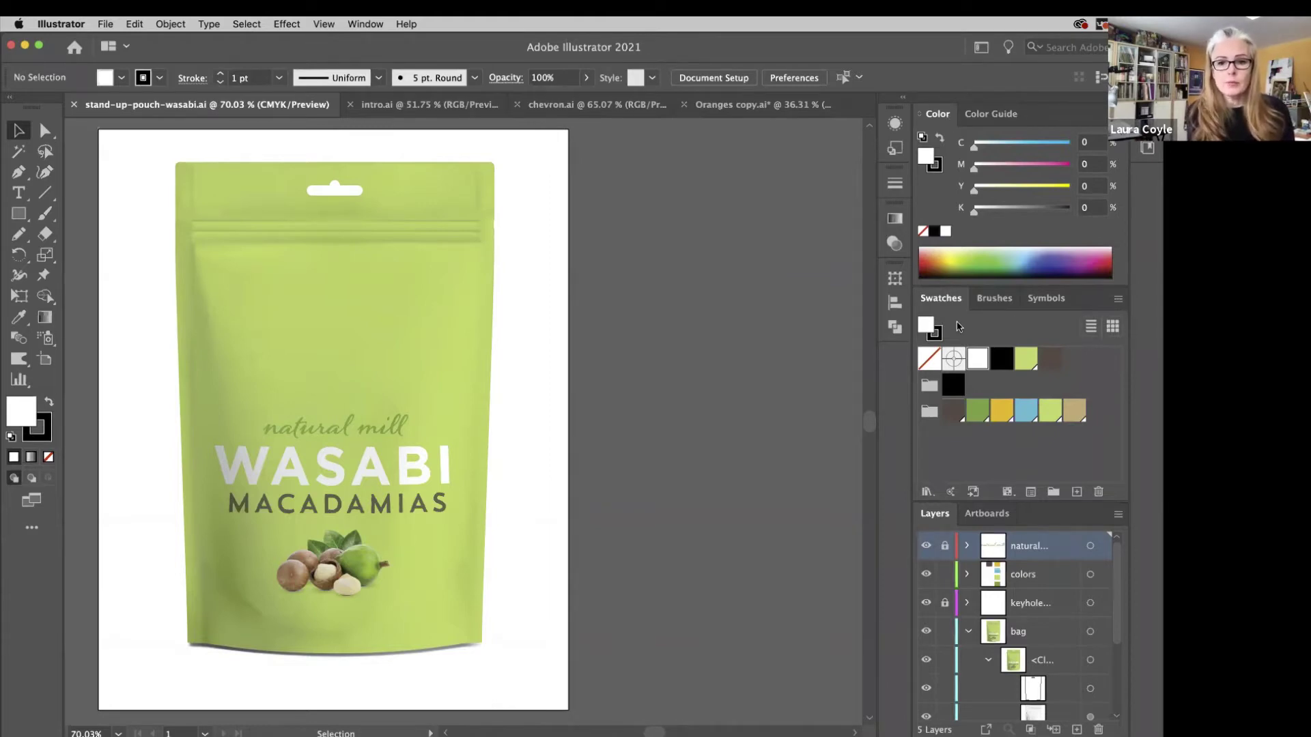
{"action": "left_click", "coordinate": [1005, 303]}
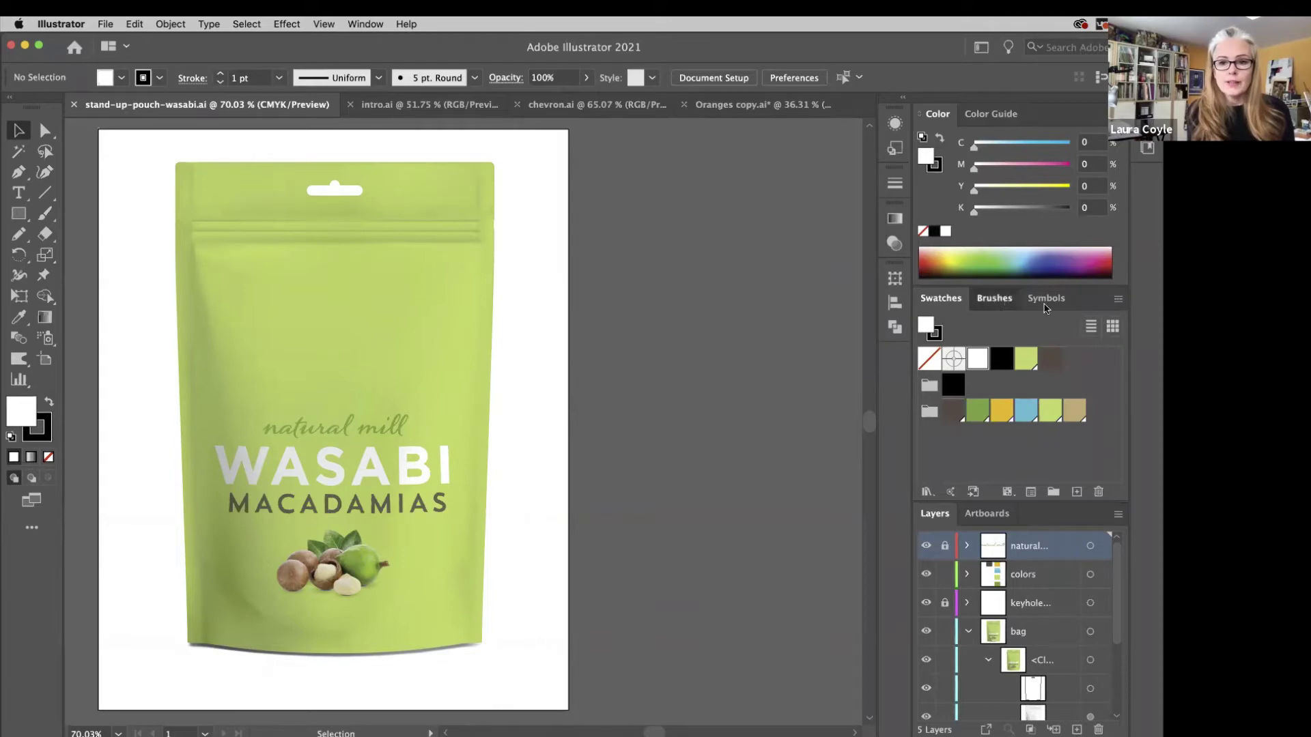
{"action": "left_click", "coordinate": [1064, 300]}
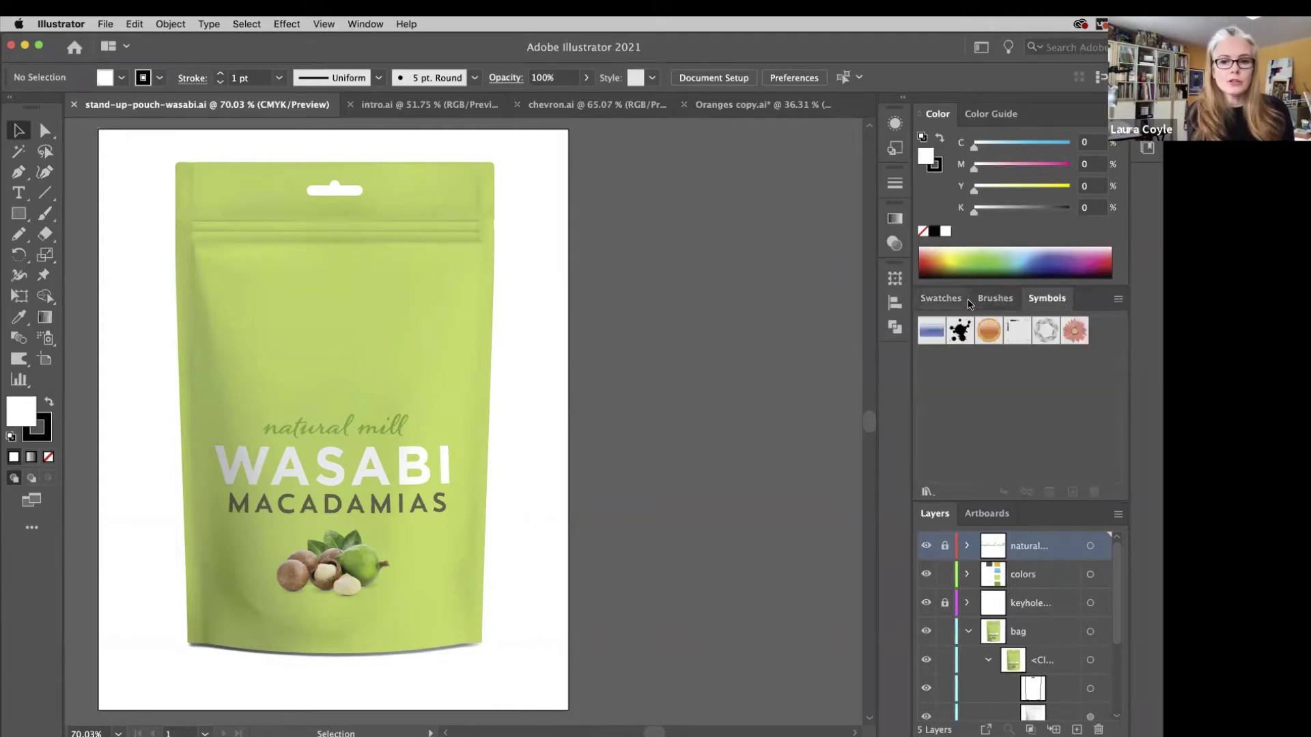
{"action": "left_click", "coordinate": [948, 301]}
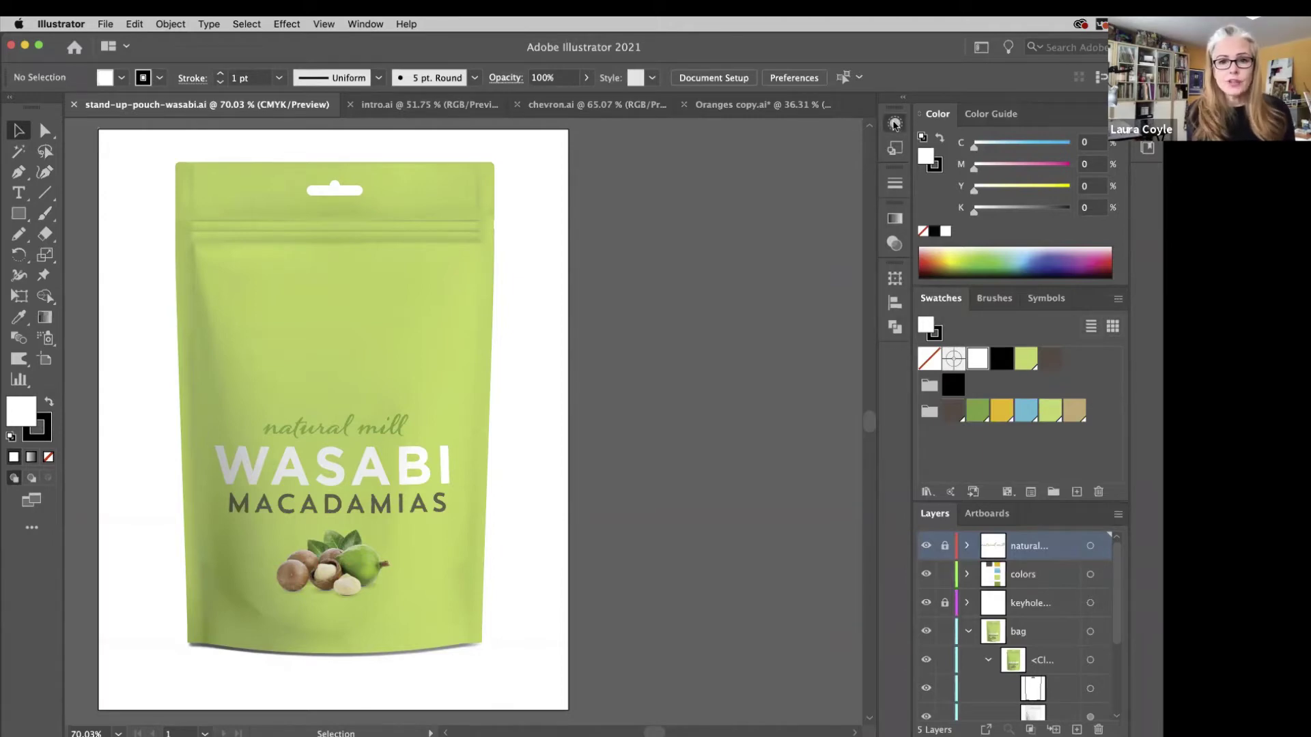
Expand the docked Appearance and Stroke panels to view their options, and collapse each one again.
{"action": "left_click", "coordinate": [894, 124]}
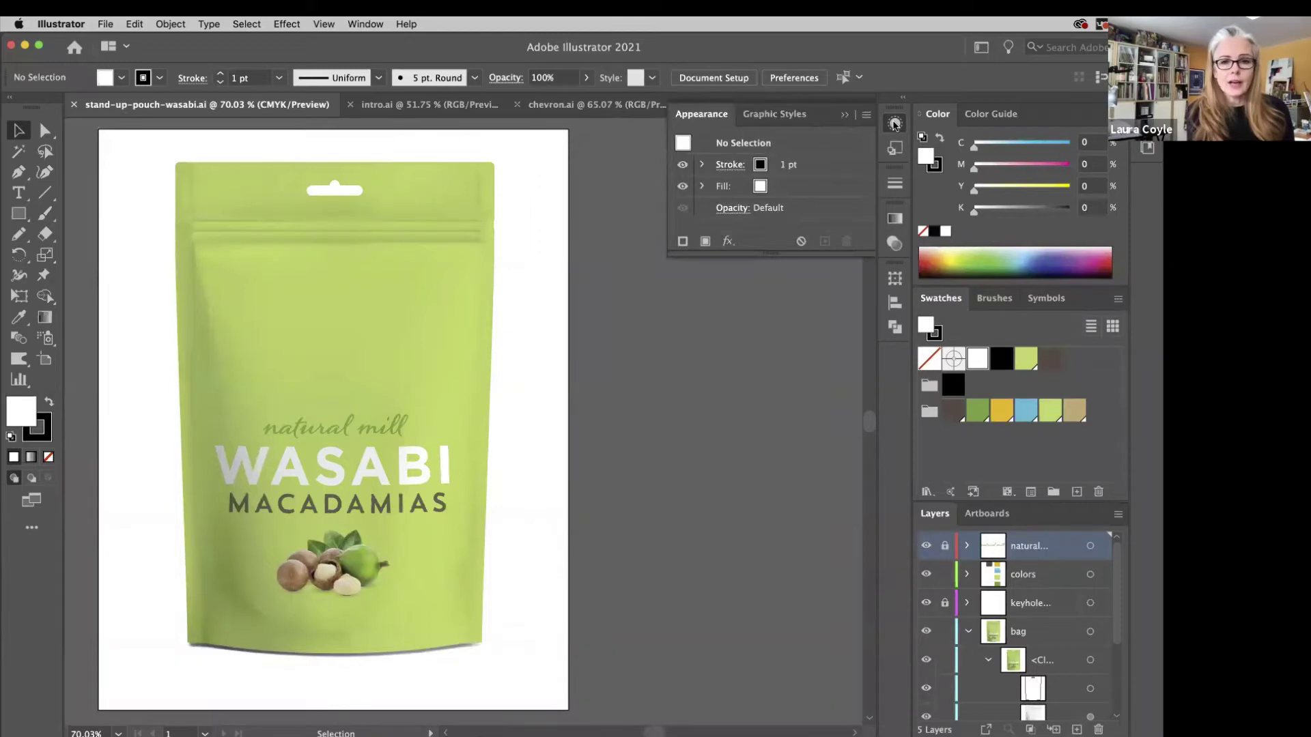
{"action": "left_click", "coordinate": [893, 124]}
{"action": "left_click", "coordinate": [895, 185]}
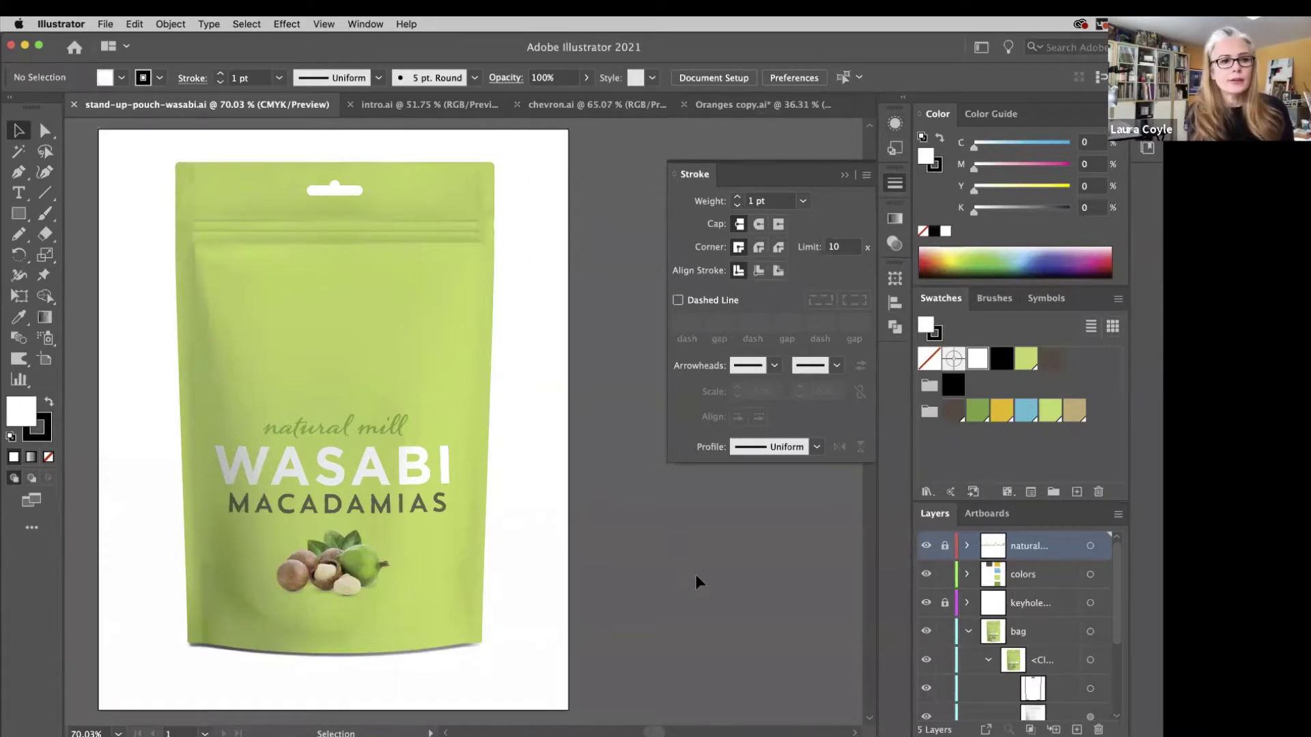
{"action": "left_click", "coordinate": [844, 175]}
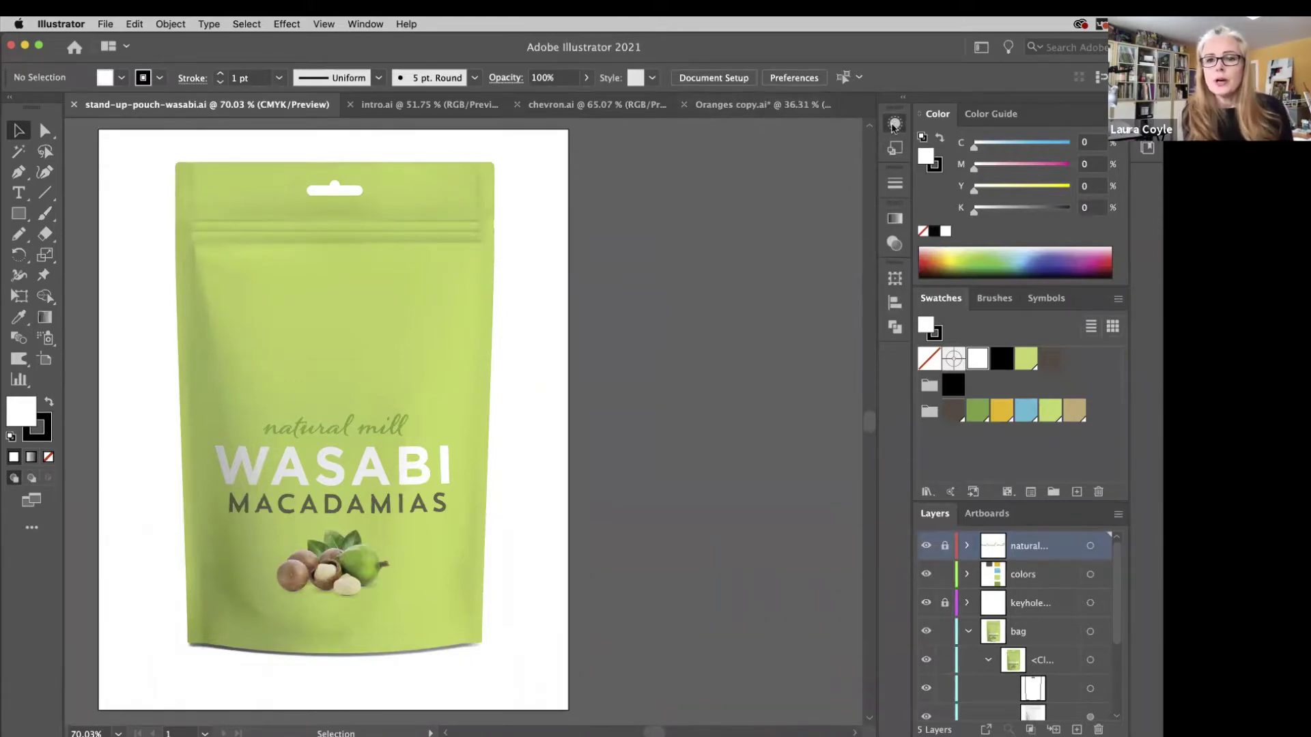
Detach the Appearance panel from the dock, expand it, and place it over the pouch's upper edge.
{"action": "left_click_drag", "start_coordinate": [894, 123], "coordinate": [690, 193]}
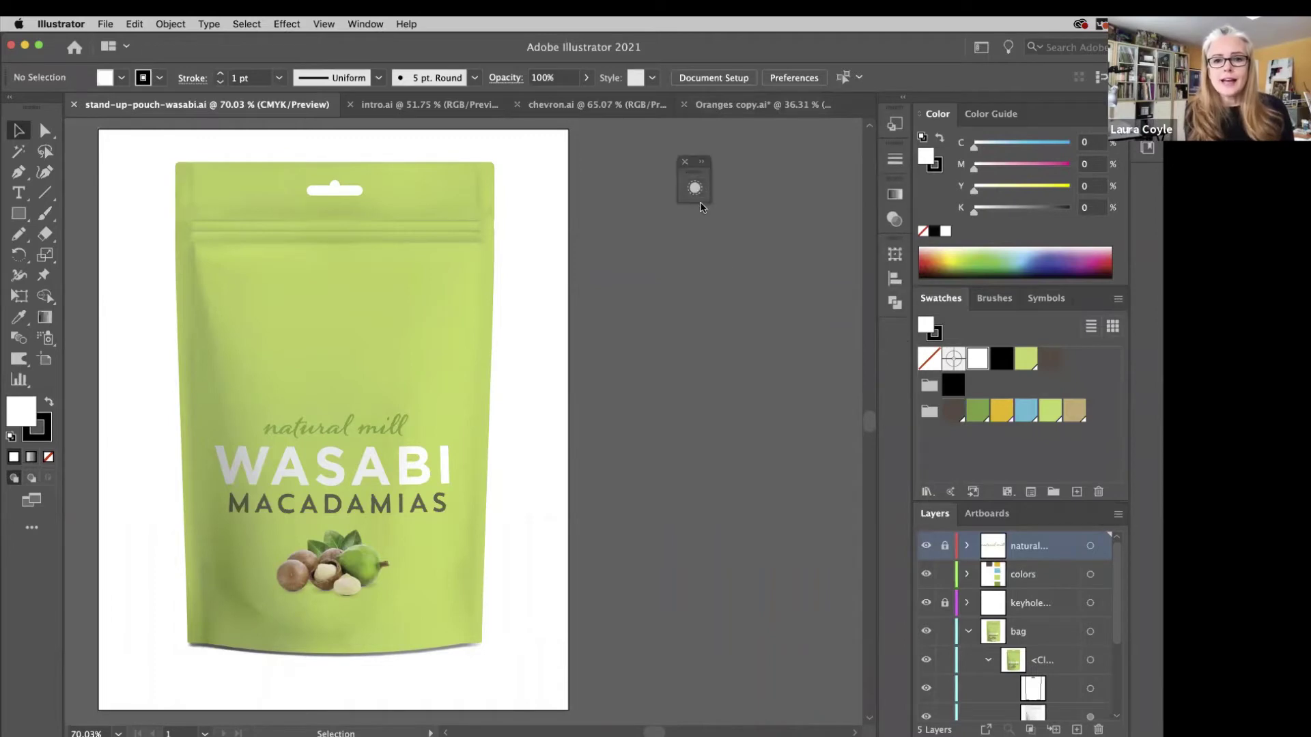
{"action": "left_click", "coordinate": [701, 162]}
{"action": "left_click_drag", "start_coordinate": [748, 163], "coordinate": [487, 170]}
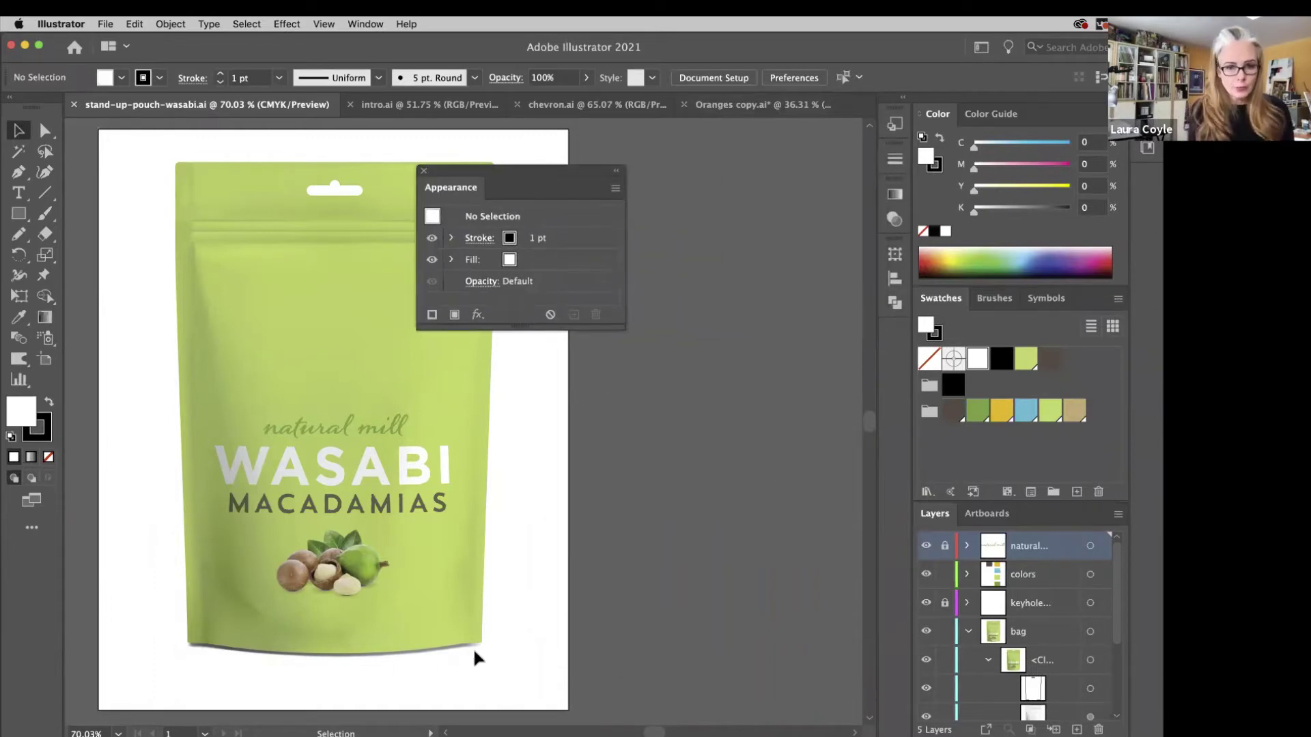
Reset the custom CC 2021 workspace to its saved panel layout.
{"action": "left_click", "coordinate": [981, 49]}
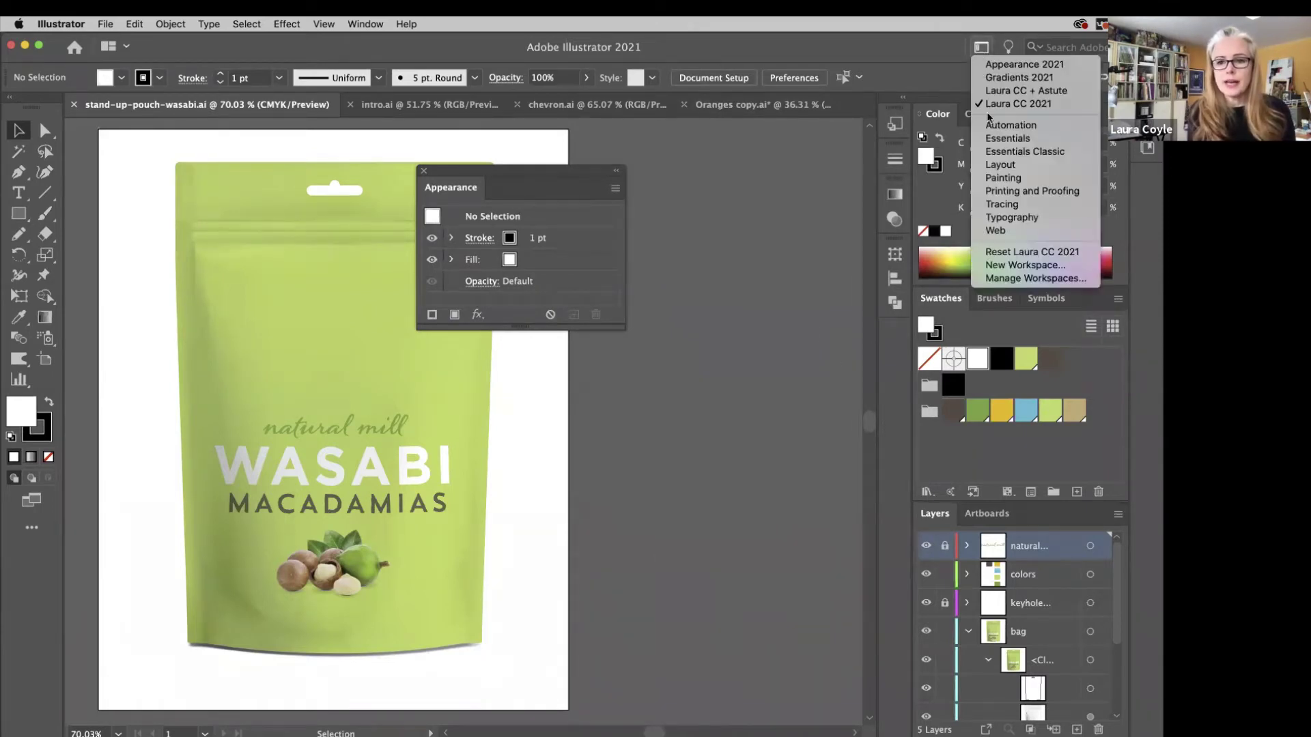
{"action": "left_click", "coordinate": [1049, 254]}
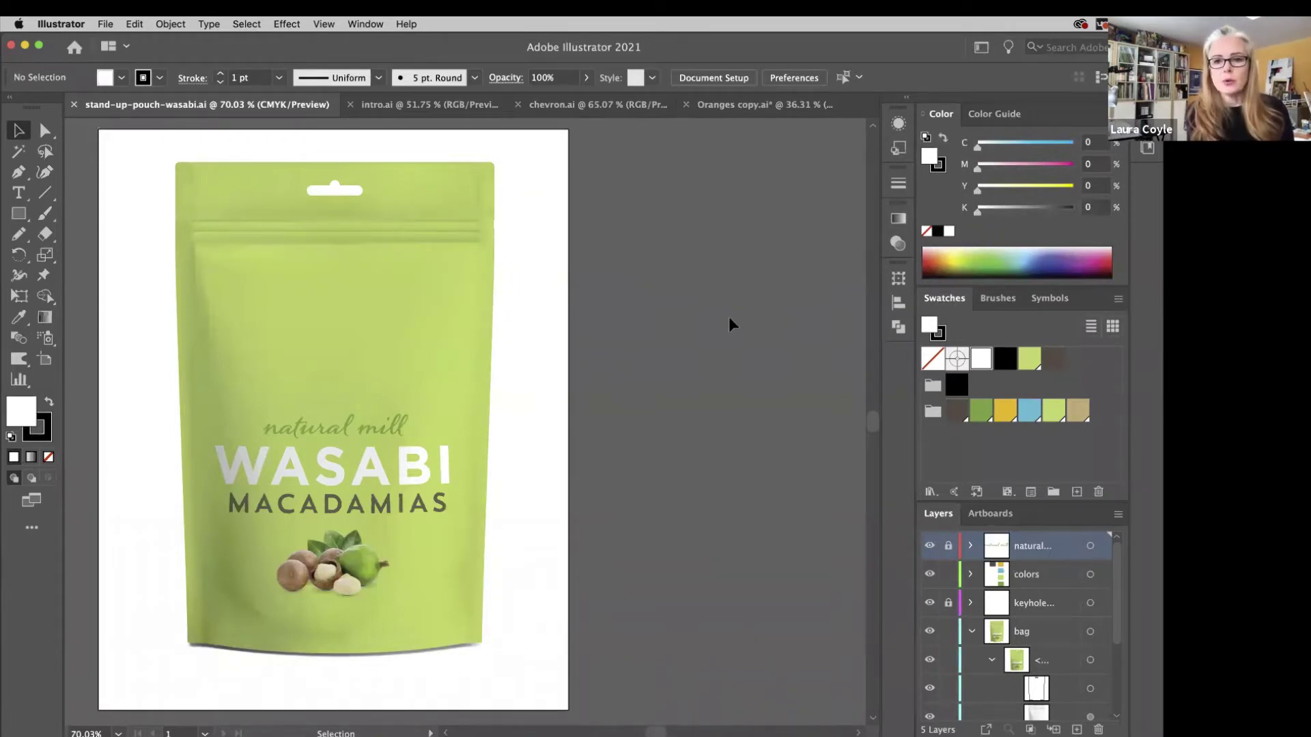
Switch to the Appearance 2021 workspace and back to the custom CC 2021 workspace.
{"action": "left_click", "coordinate": [981, 49]}
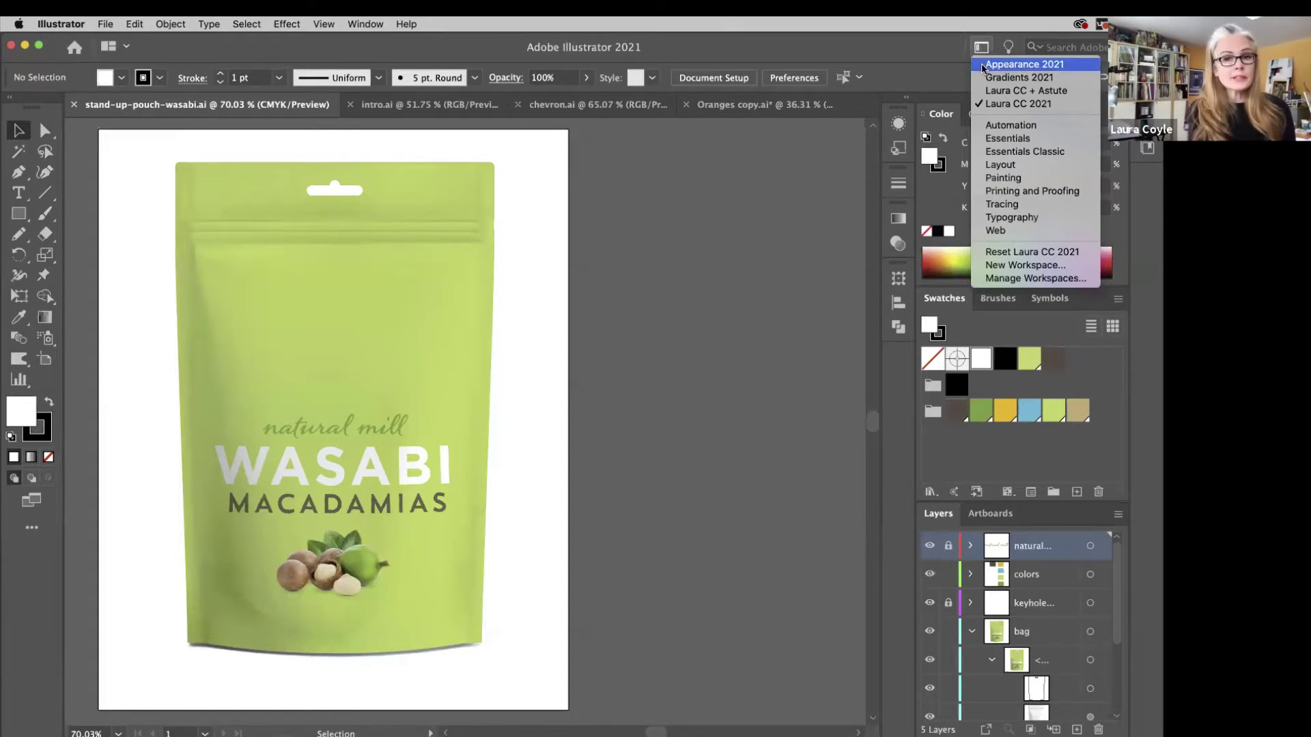
{"action": "left_click", "coordinate": [983, 68]}
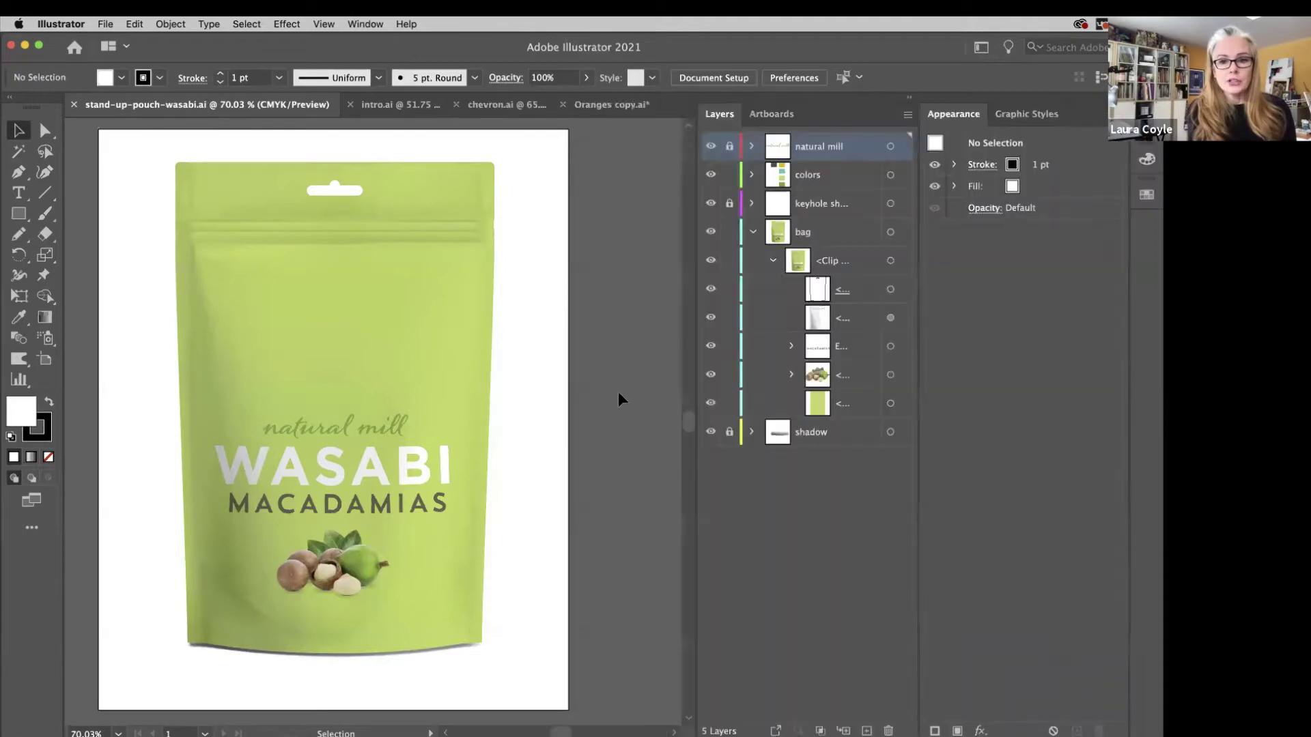
{"action": "left_click", "coordinate": [980, 46]}
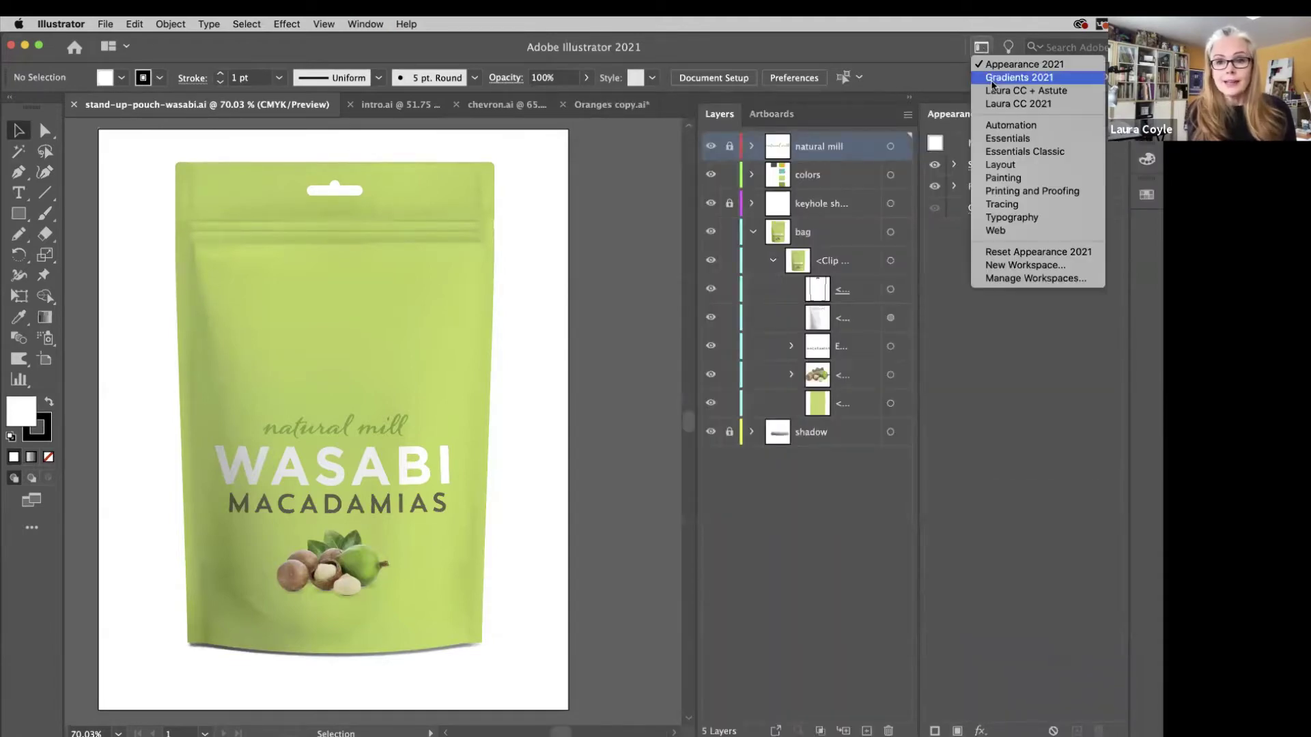
{"action": "left_click", "coordinate": [993, 104]}
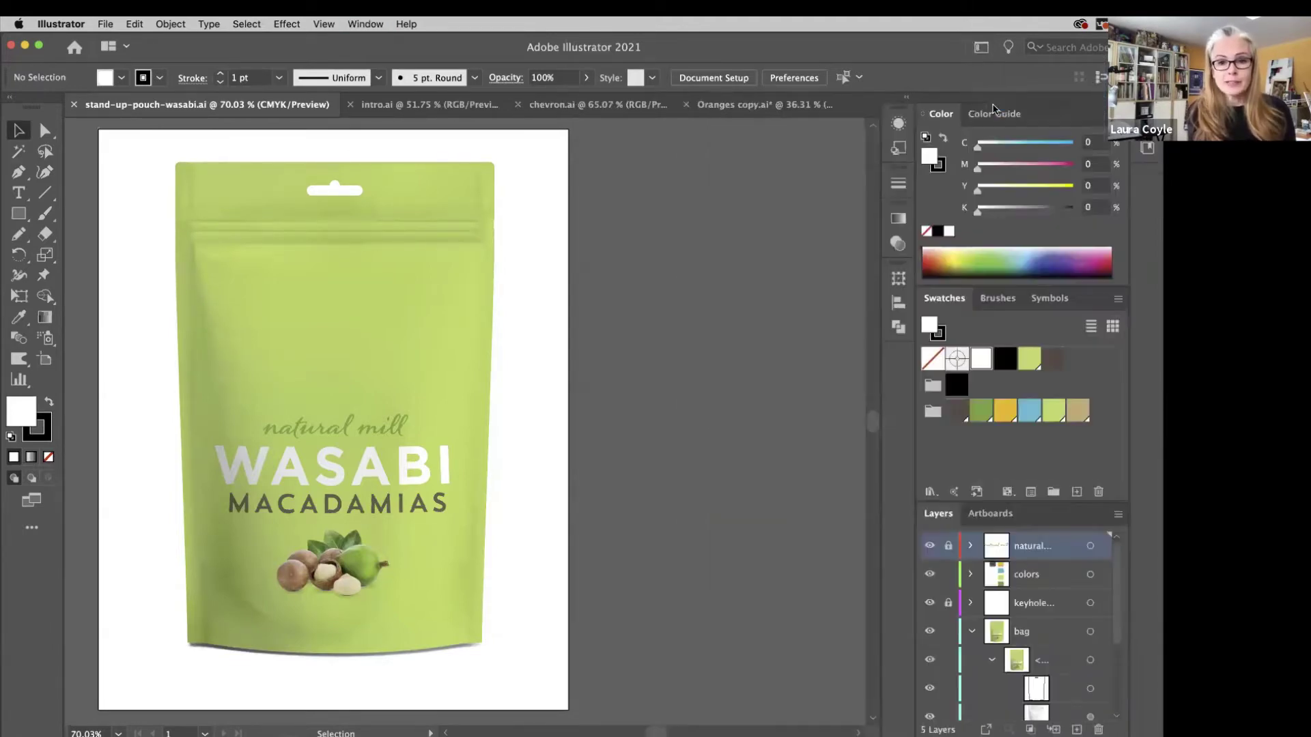
Switch to the Appearance 2021 workspace and inspect the appearance attributes of the bag layer's mesh and macadamia group.
{"action": "left_click", "coordinate": [981, 46]}
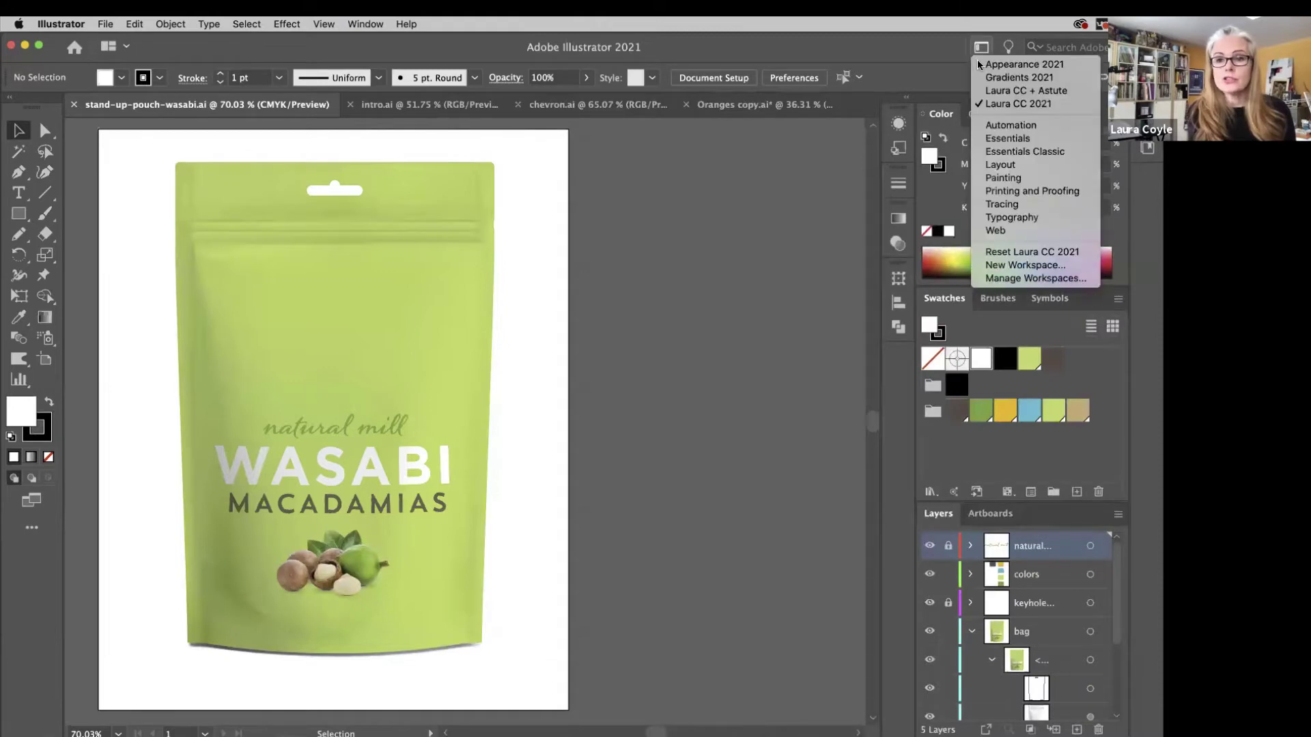
{"action": "left_click", "coordinate": [987, 66]}
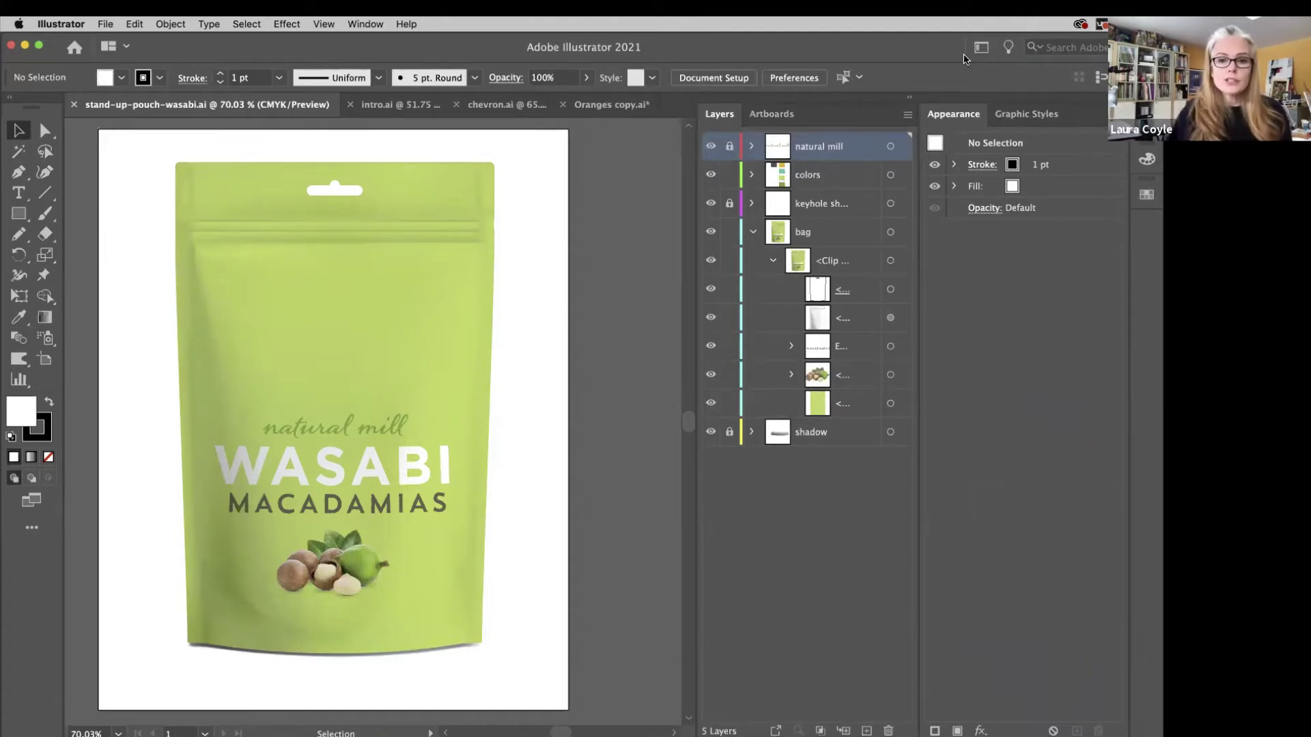
{"action": "left_click", "coordinate": [752, 232]}
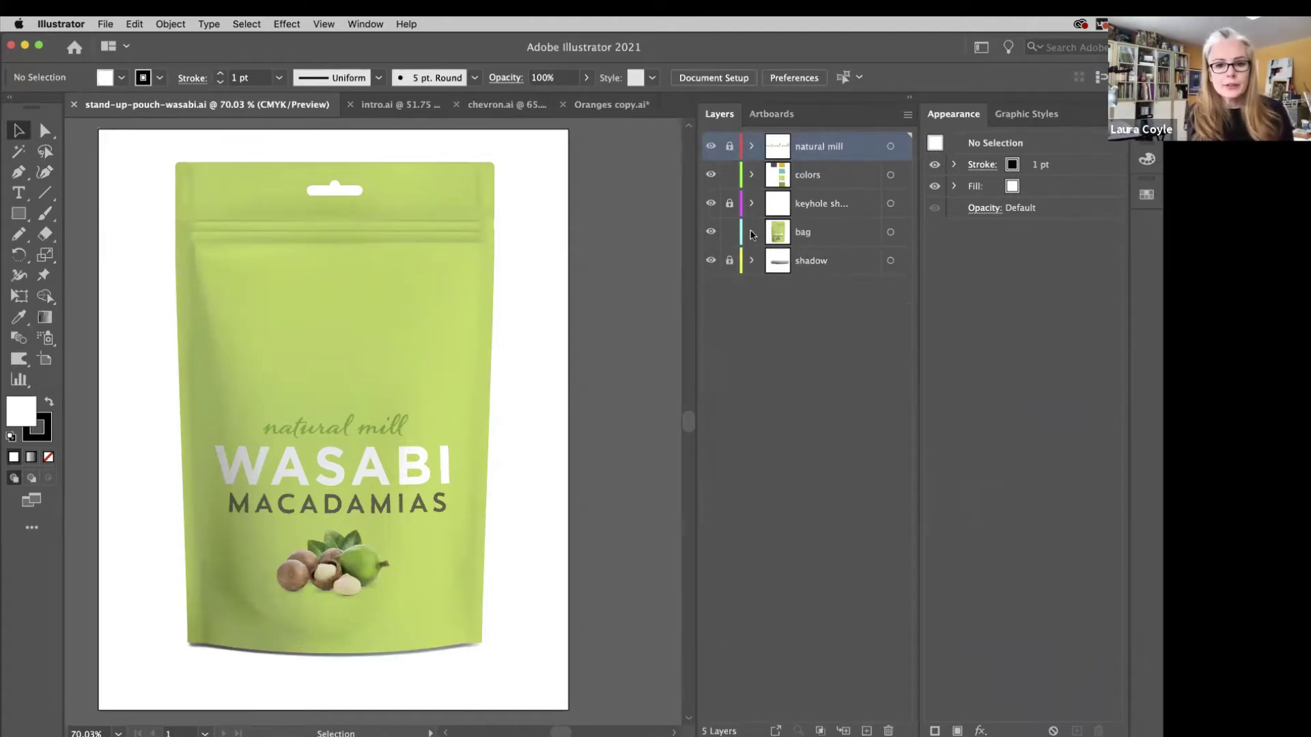
{"action": "left_click", "coordinate": [752, 232]}
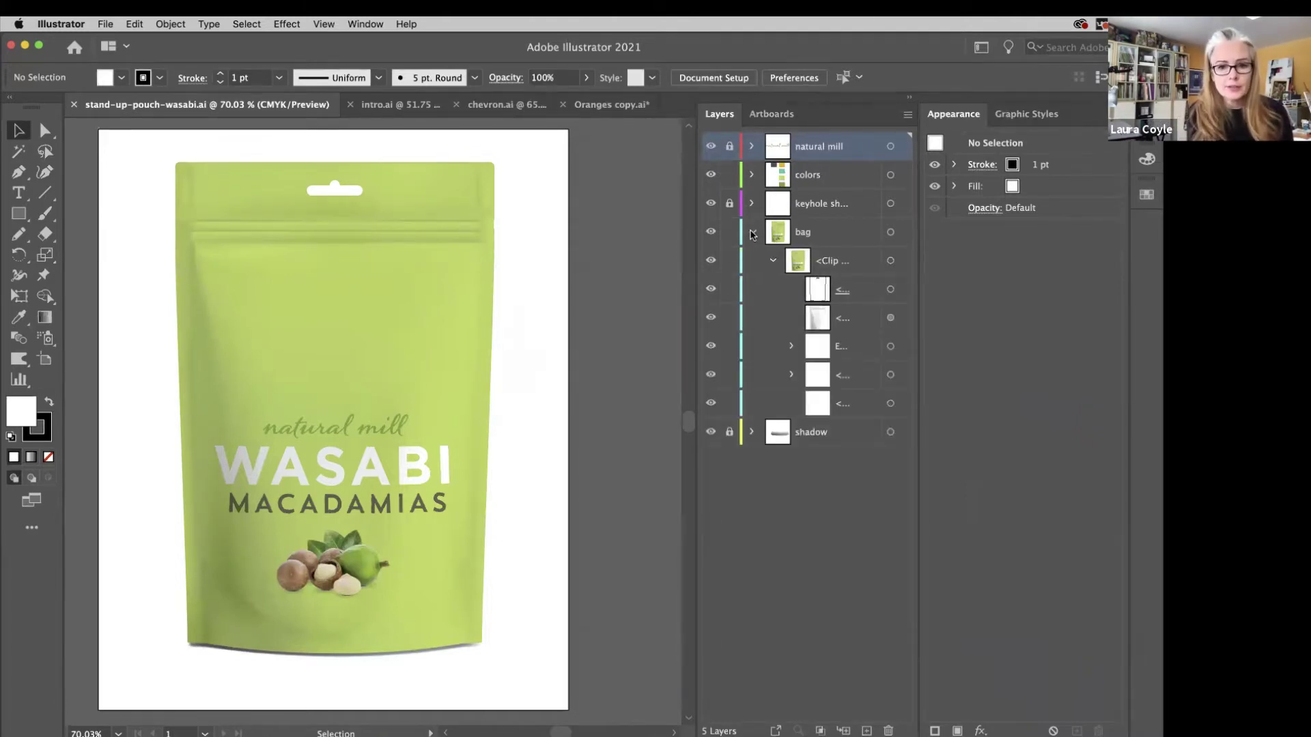
{"action": "left_click", "coordinate": [896, 319]}
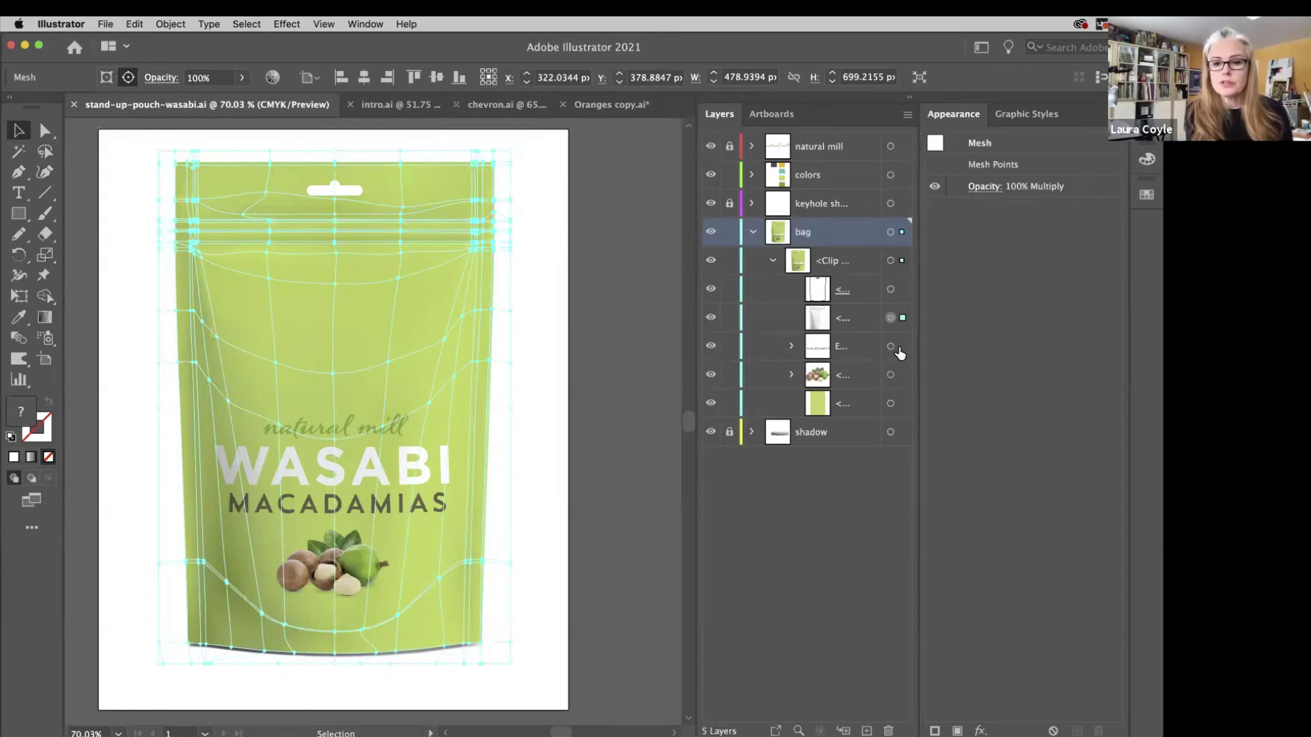
{"action": "left_click", "coordinate": [902, 376]}
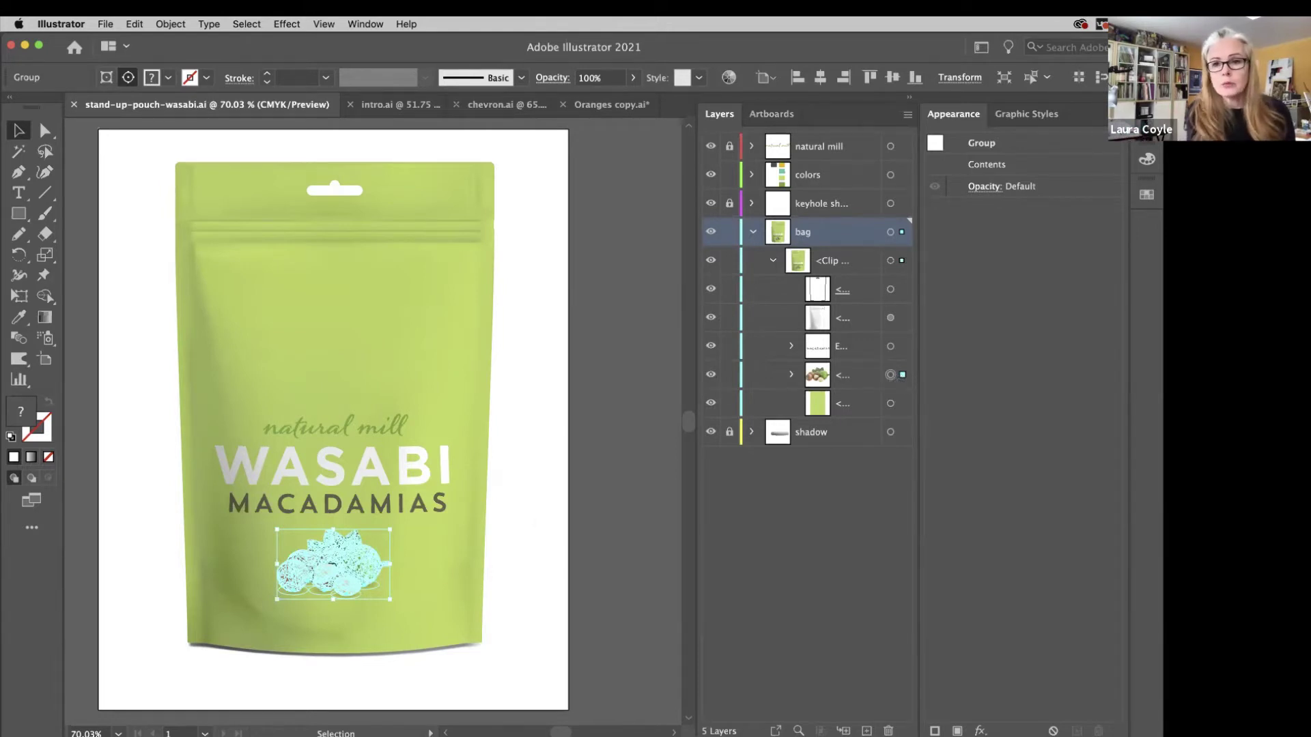
Switch to the Gradients 2021 workspace and expand its Swatches panel.
{"action": "left_click", "coordinate": [980, 47]}
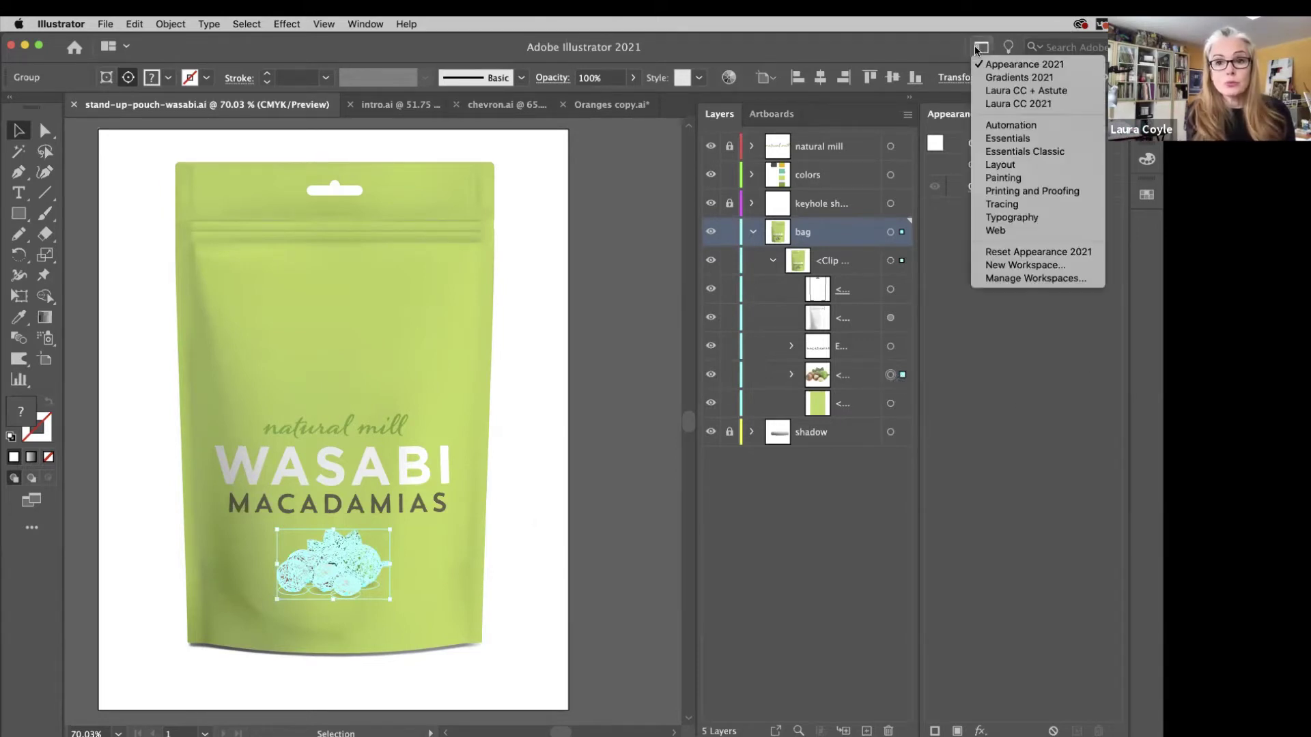
{"action": "left_click", "coordinate": [988, 80]}
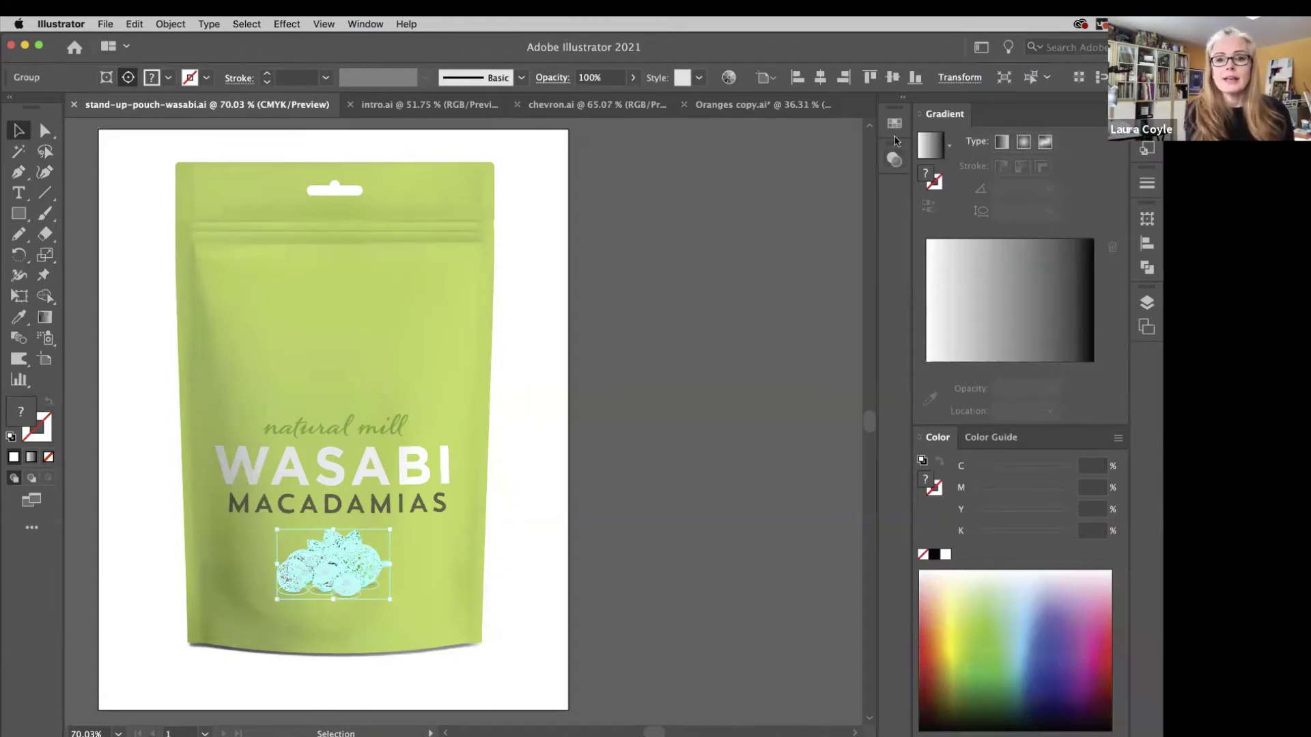
{"action": "left_click", "coordinate": [895, 125]}
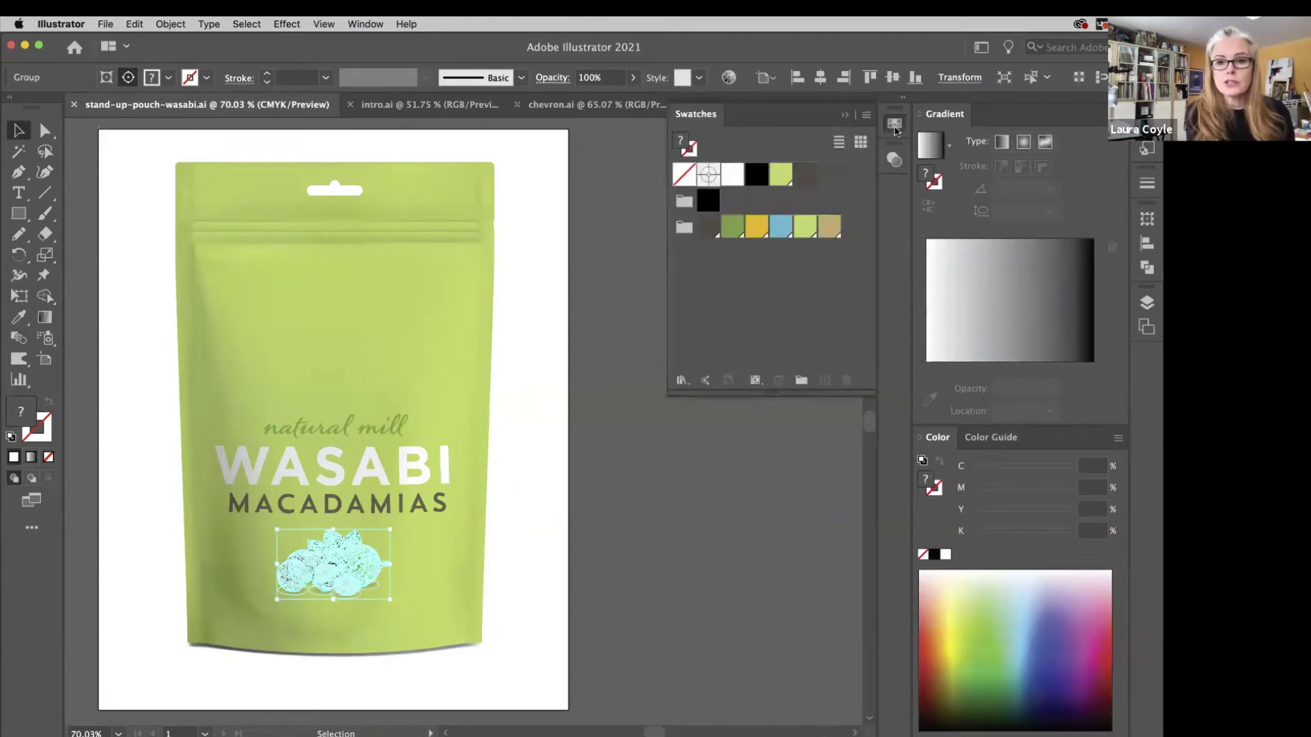
Switch to the custom CC + Astute workspace and deselect the macadamia artwork.
{"action": "left_click", "coordinate": [981, 48]}
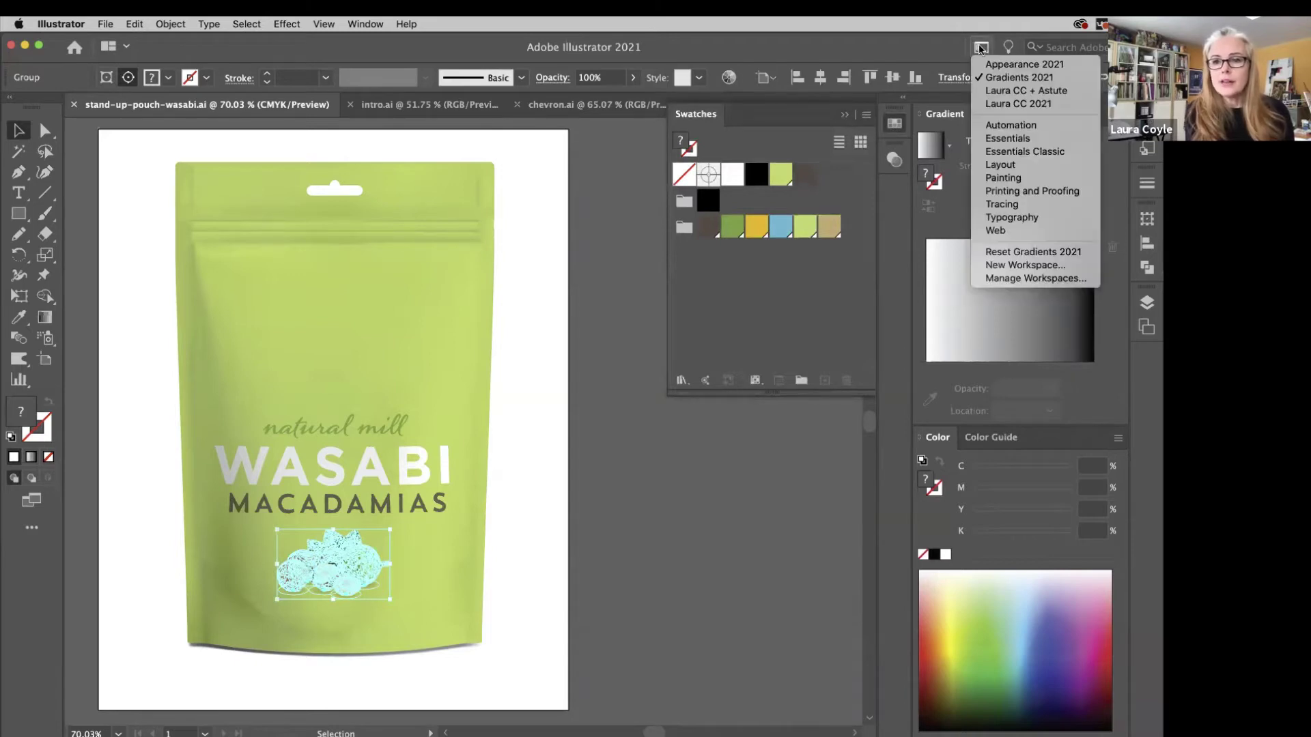
{"action": "left_click", "coordinate": [989, 92]}
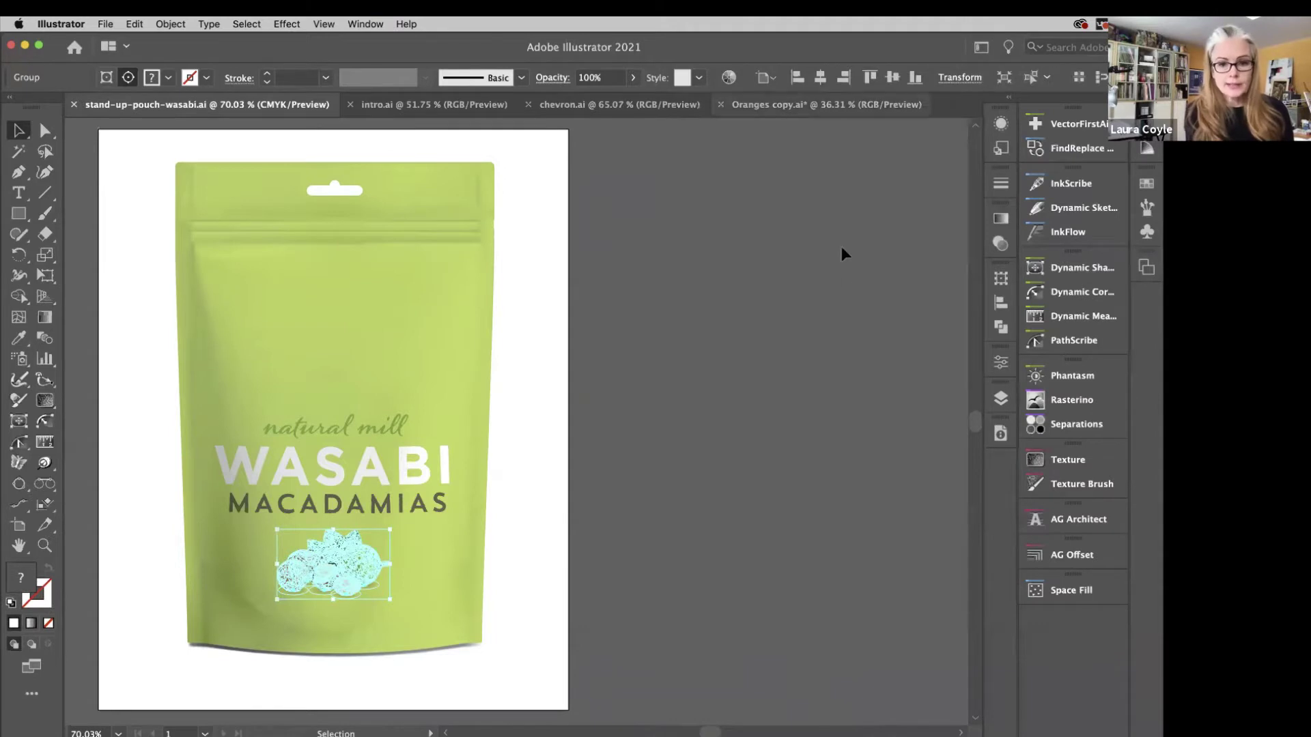
{"action": "left_click", "coordinate": [847, 292]}
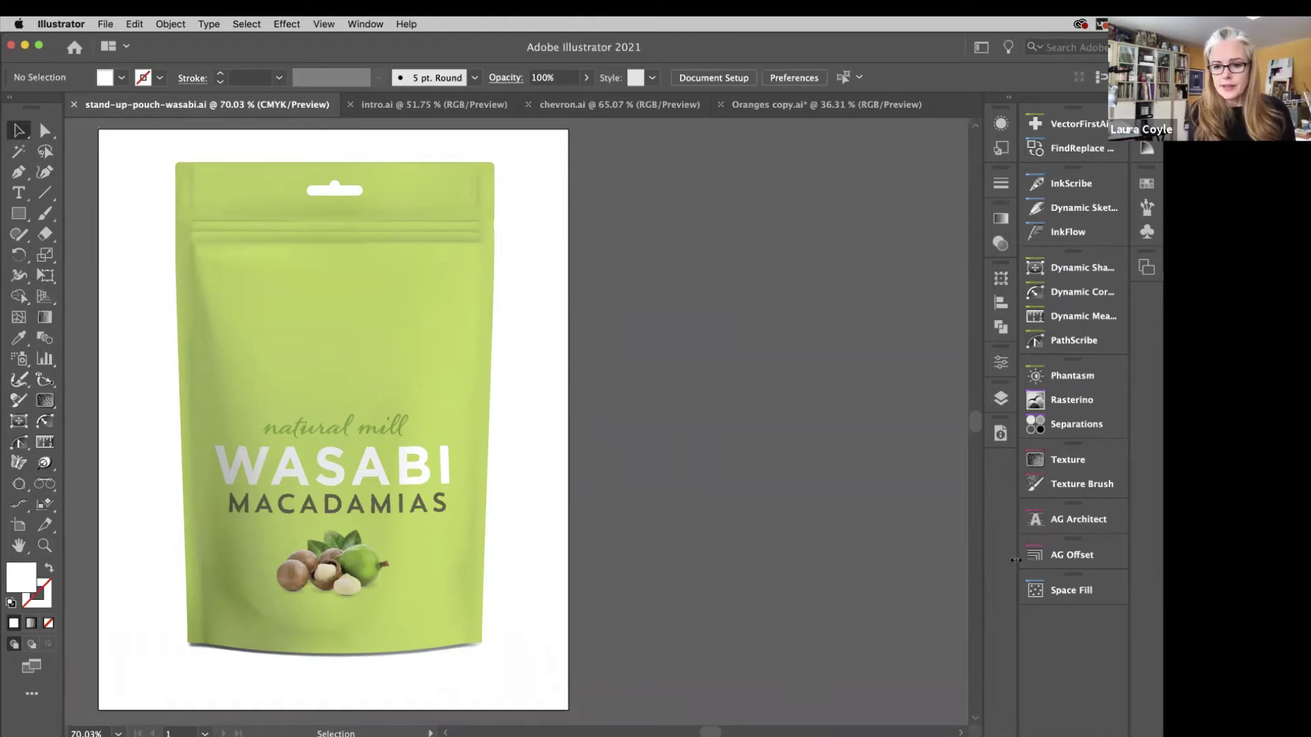
Narrow the Astute plugin panel dock to icons only, and widen it until the full panel names fit.
{"action": "left_click_drag", "start_coordinate": [1018, 562], "coordinate": [1099, 561]}
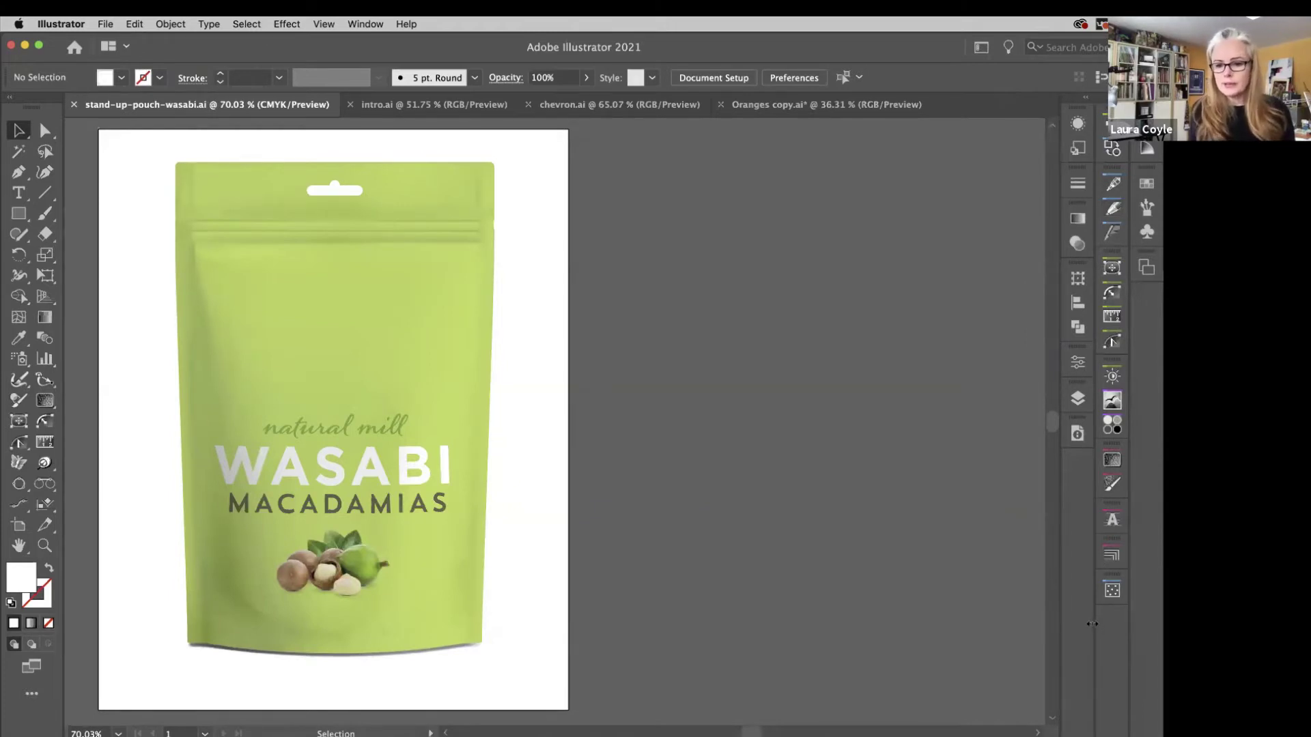
{"action": "left_click_drag", "start_coordinate": [1093, 624], "coordinate": [994, 634]}
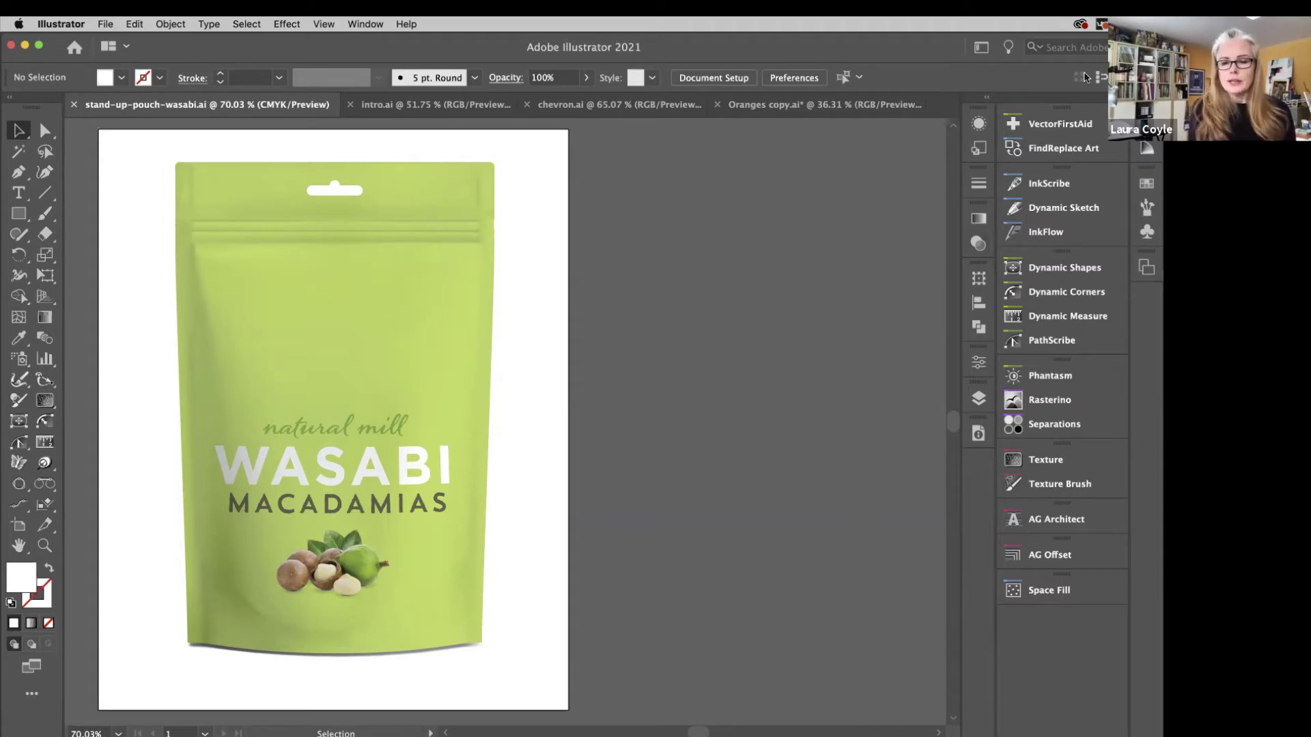
Switch to the Essentials workspace and compare the Properties panel with the pouch selected and with nothing selected.
{"action": "left_click", "coordinate": [982, 47]}
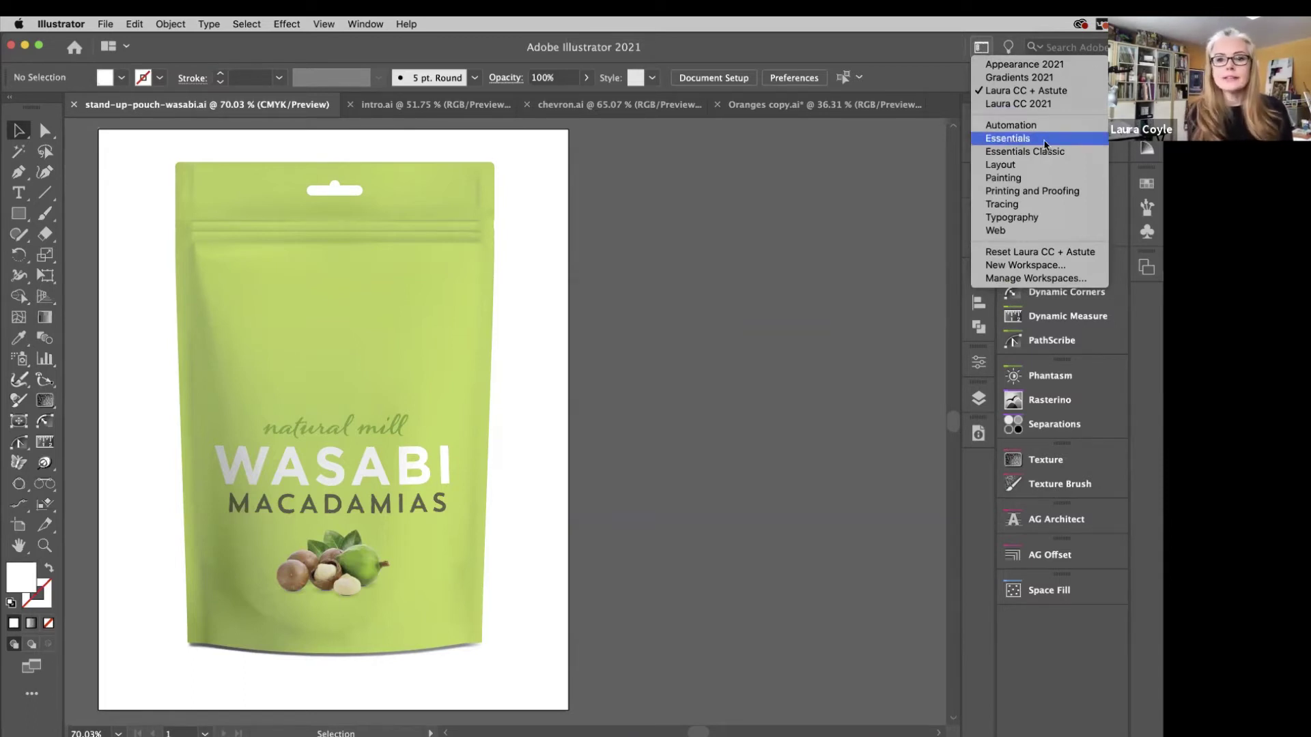
{"action": "left_click", "coordinate": [1045, 140]}
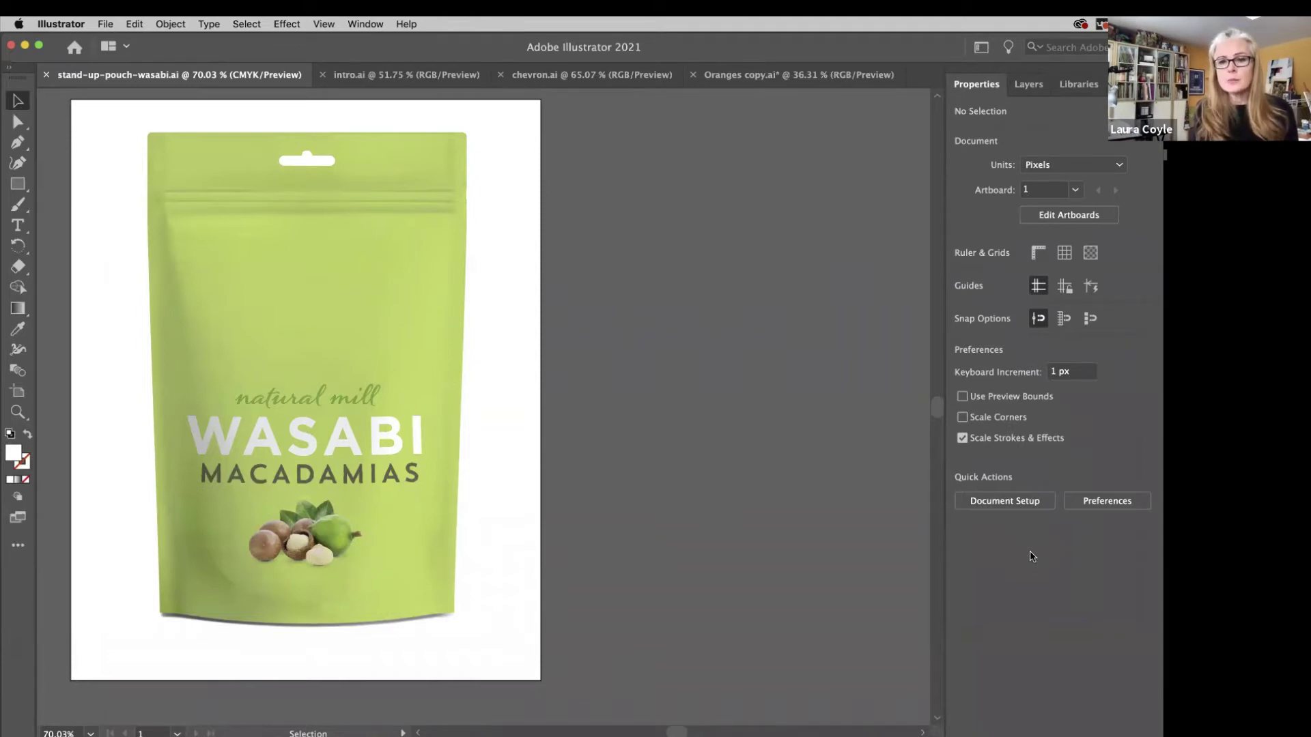
{"action": "left_click", "coordinate": [400, 368]}
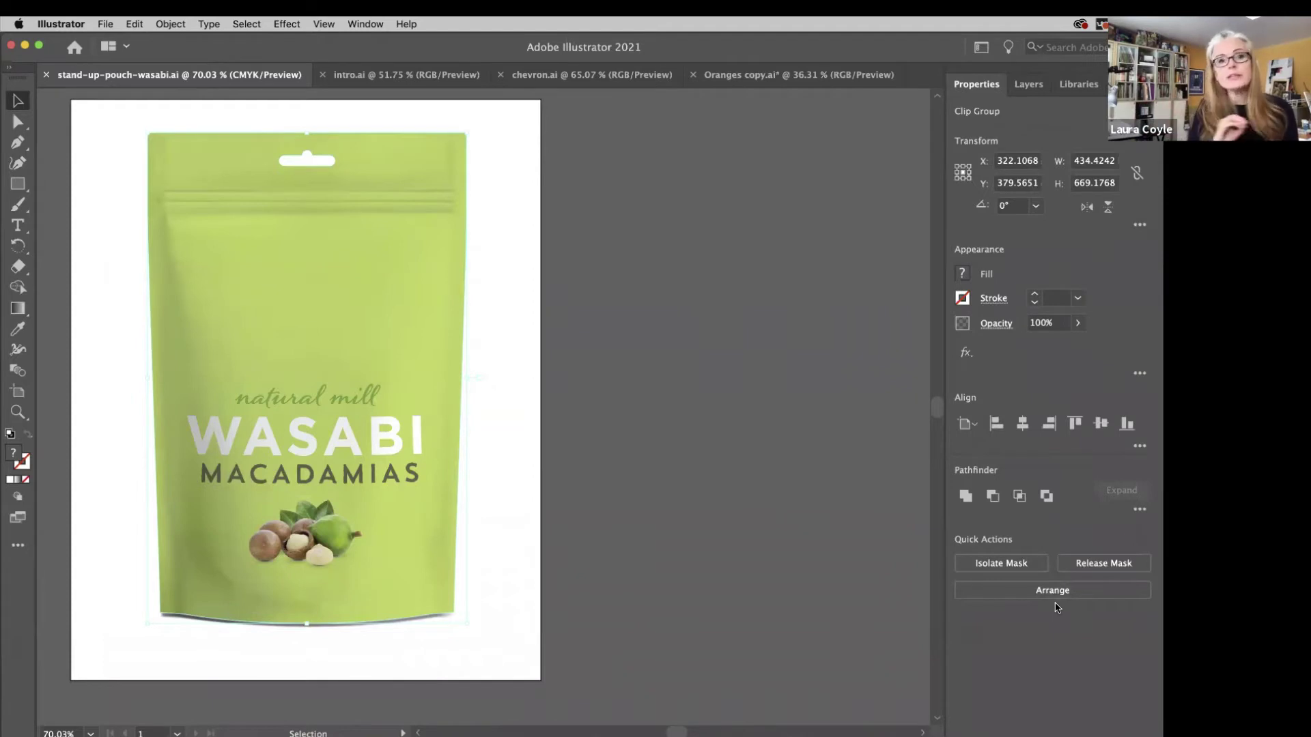
{"action": "left_click", "coordinate": [674, 321]}
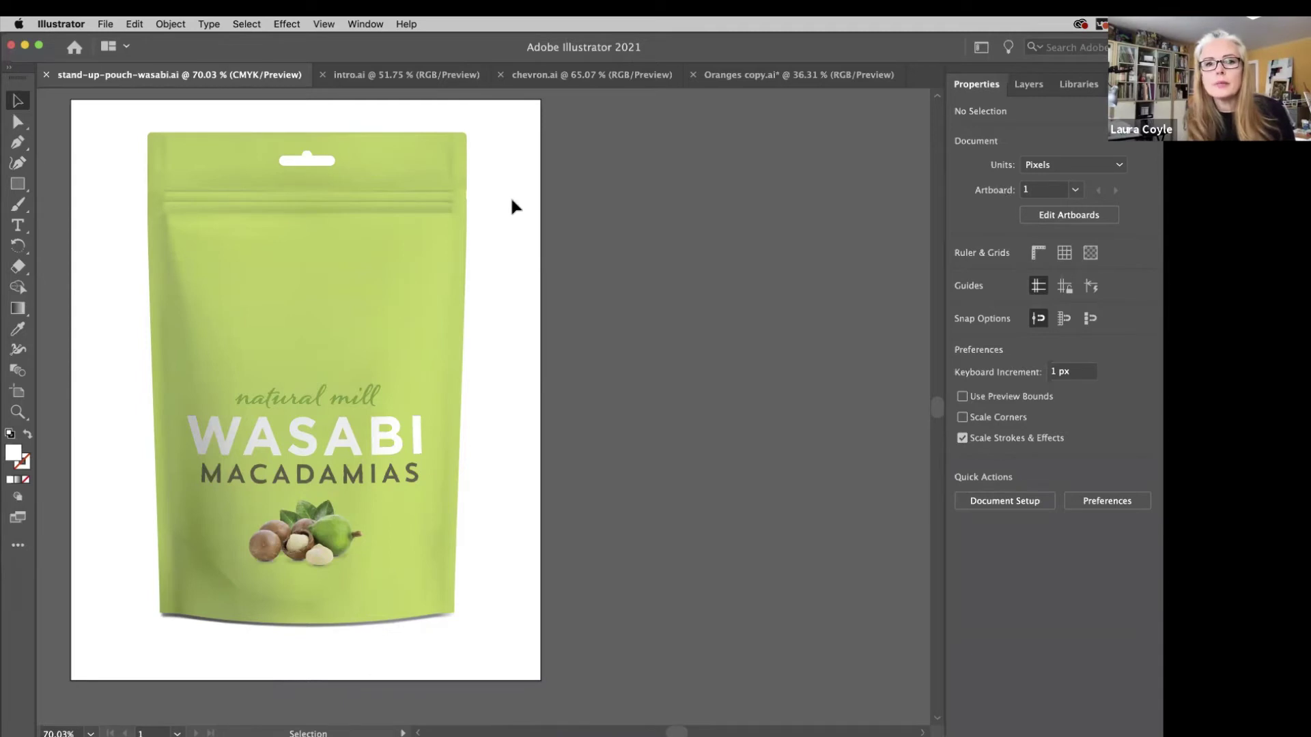
Load the Tracing workspace at its default layout and look at its Image Trace and Properties panels.
{"action": "left_click", "coordinate": [981, 47]}
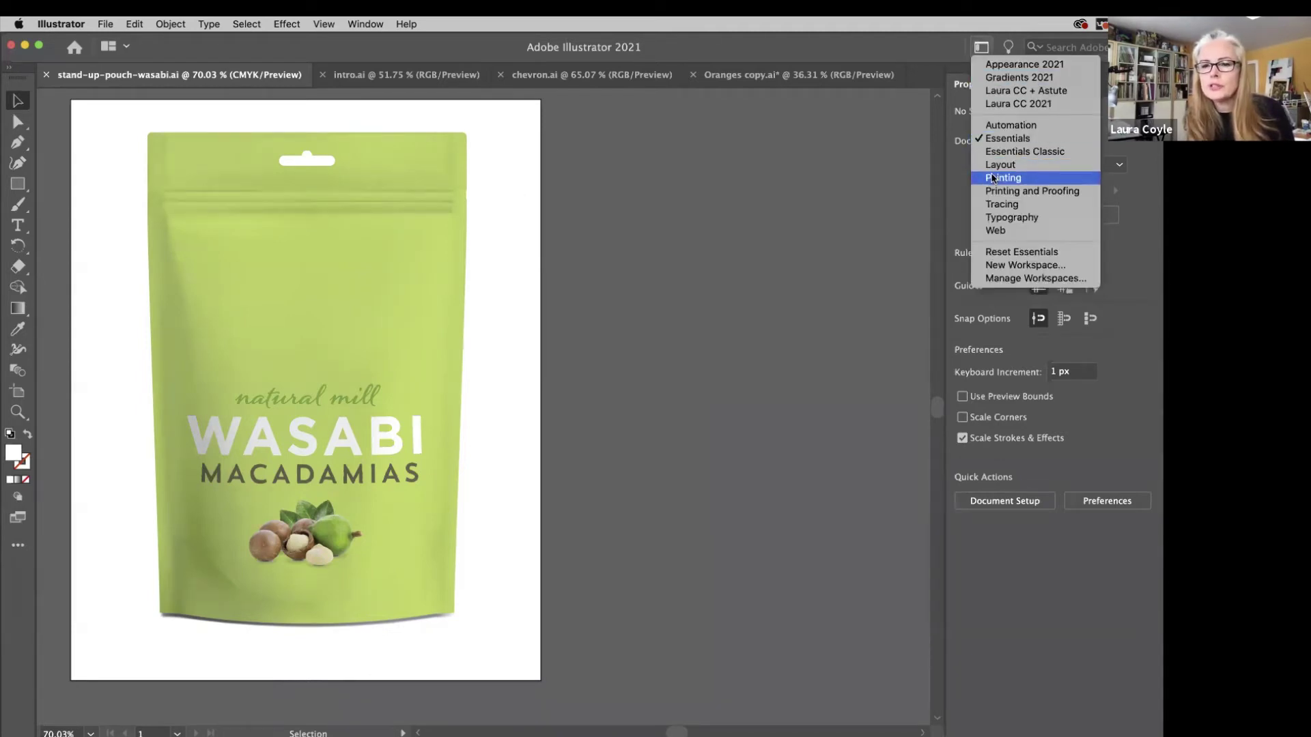
{"action": "left_click", "coordinate": [1002, 204]}
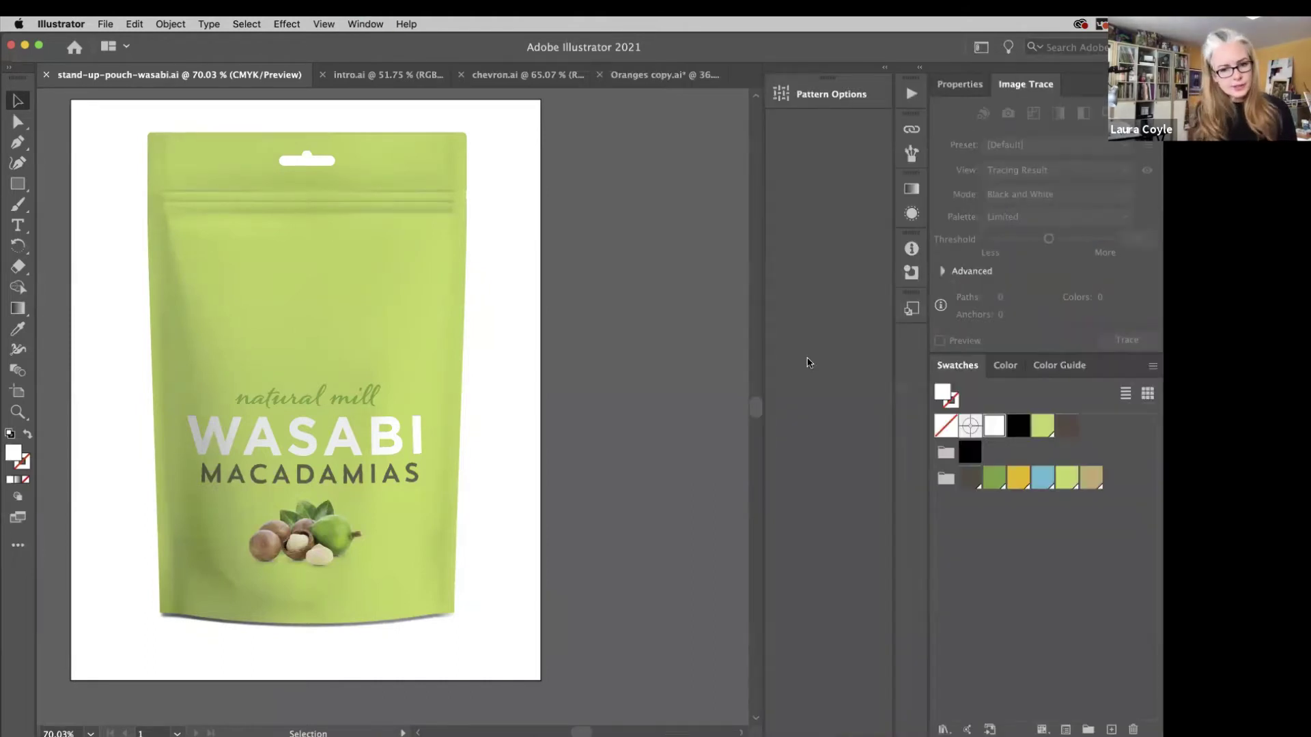
{"action": "left_click", "coordinate": [981, 47]}
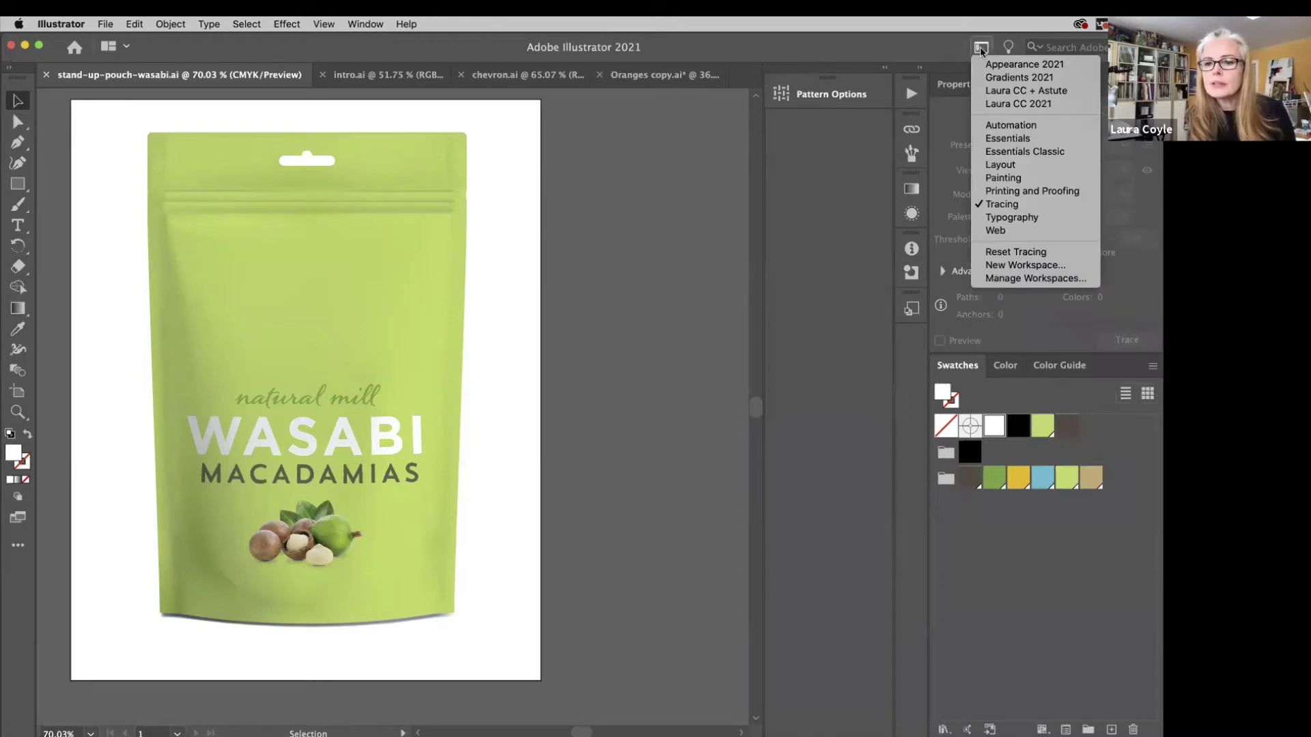
{"action": "left_click", "coordinate": [1054, 256]}
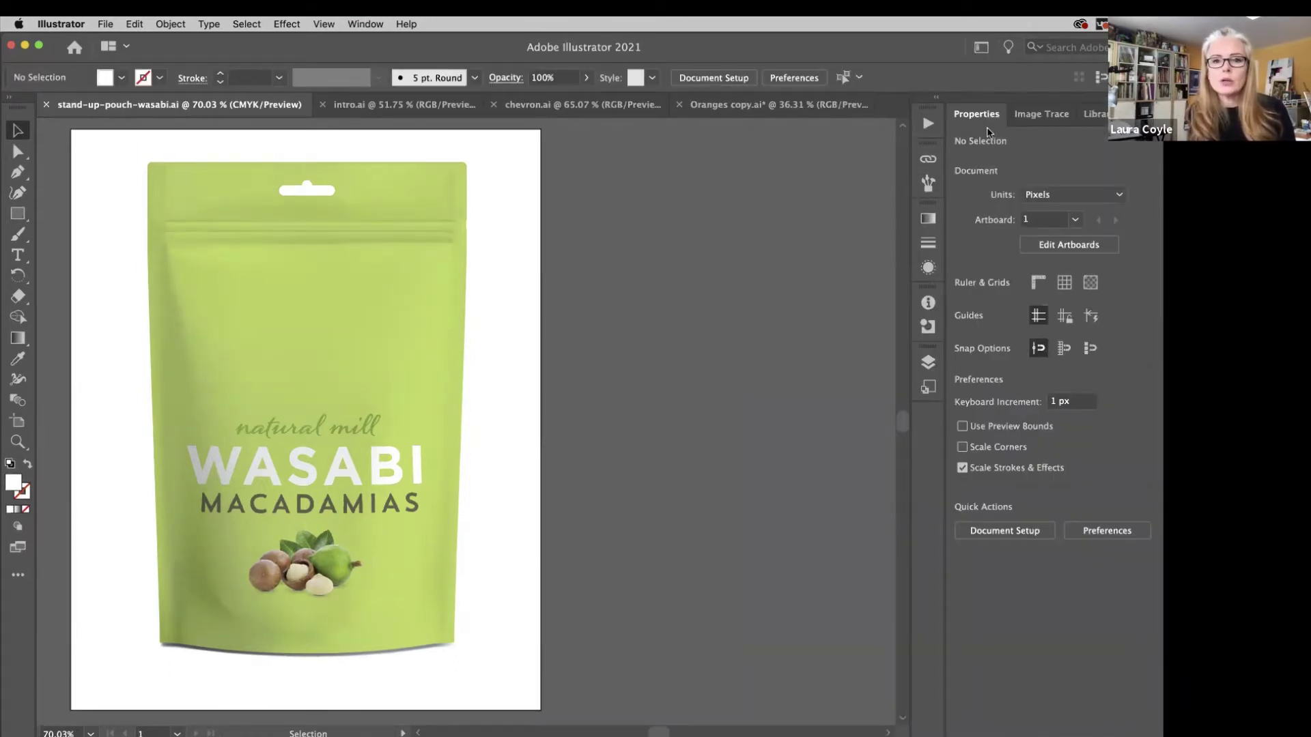
{"action": "left_click", "coordinate": [1035, 121]}
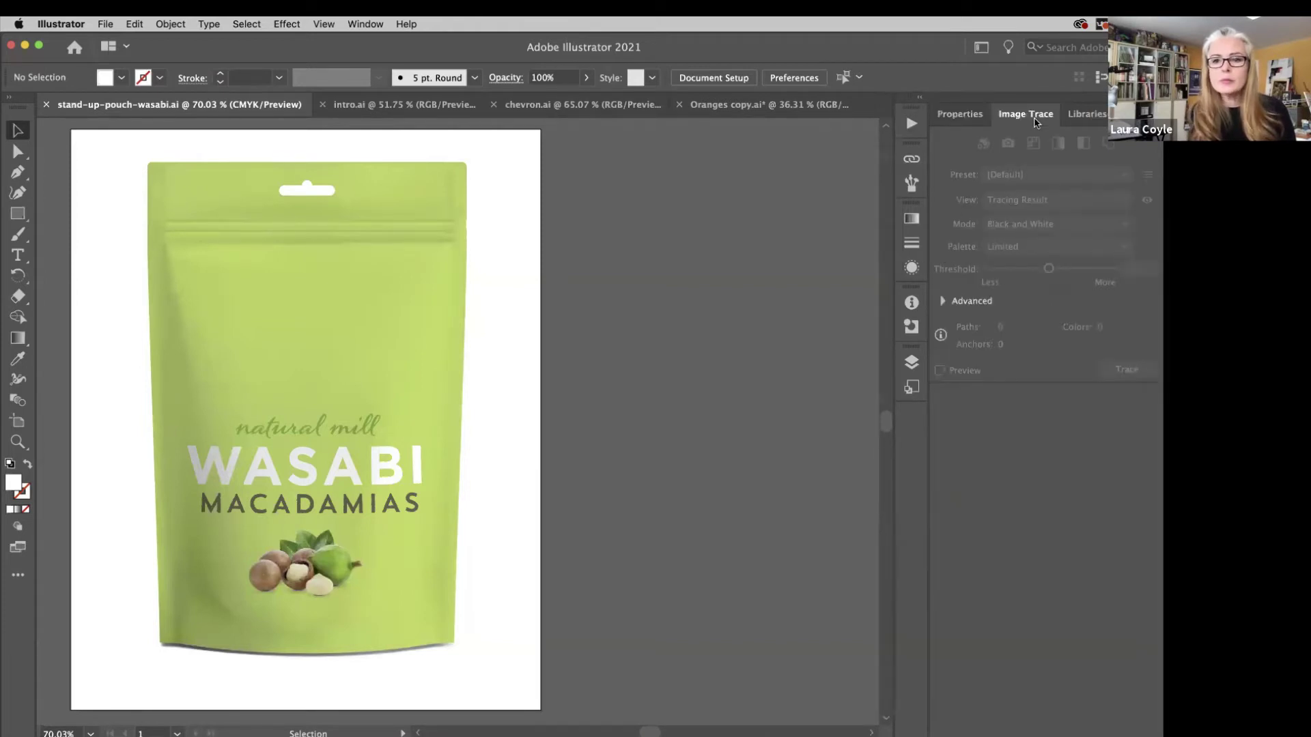
{"action": "left_click", "coordinate": [949, 118]}
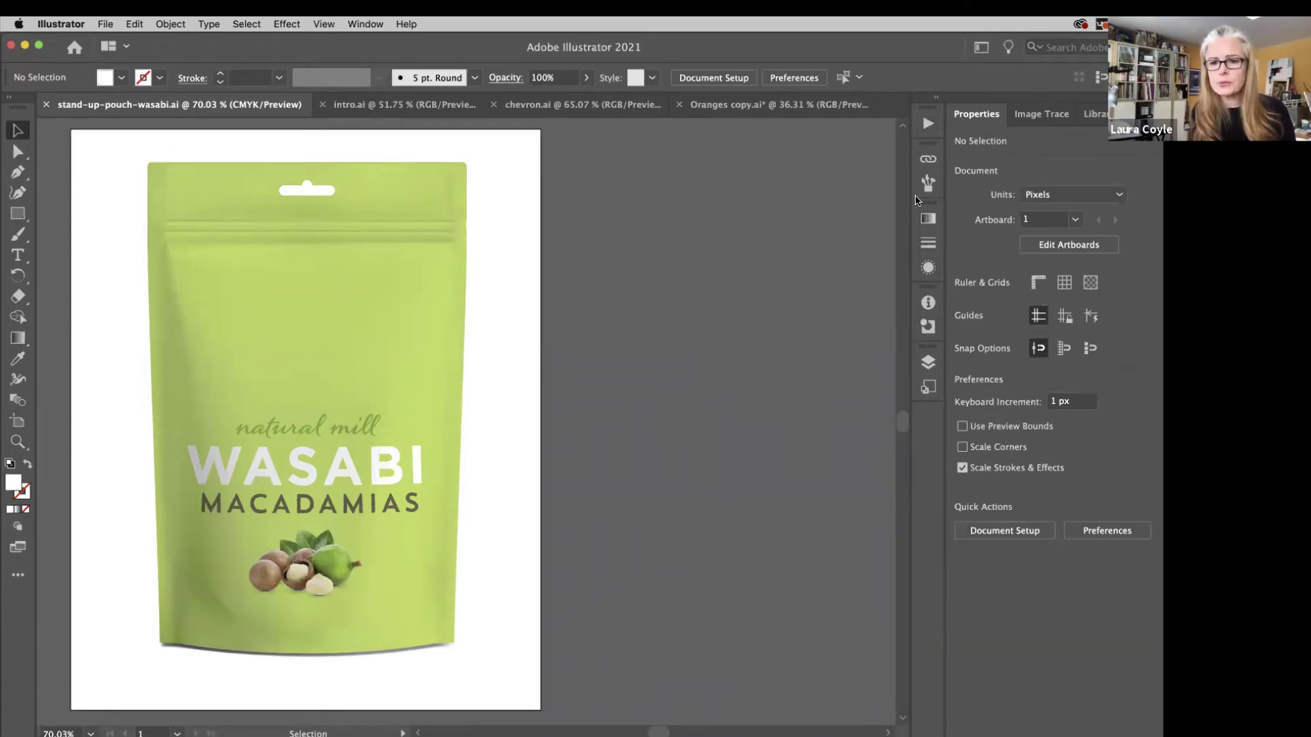
Pull the Brushes panel out of the dock and close it, collapsing the Links panel left open.
{"action": "left_click", "coordinate": [928, 183]}
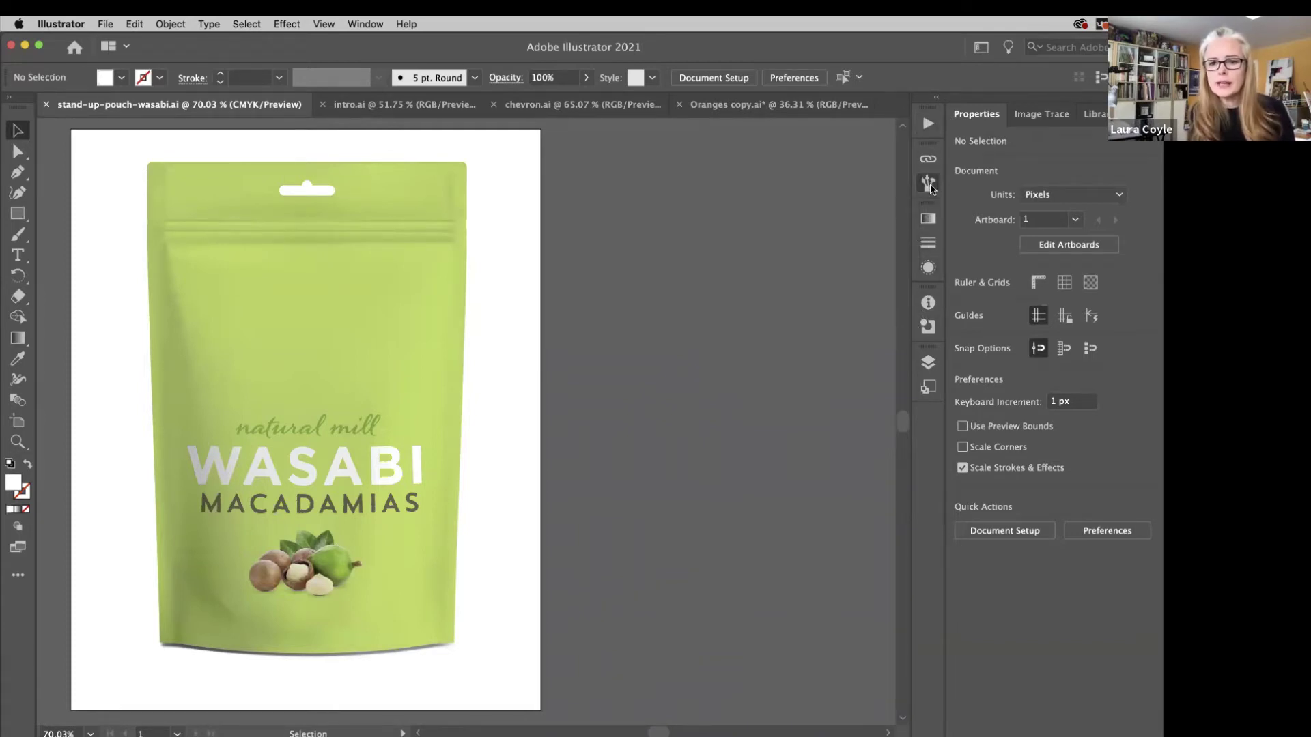
{"action": "left_click_drag", "start_coordinate": [766, 150], "coordinate": [530, 256]}
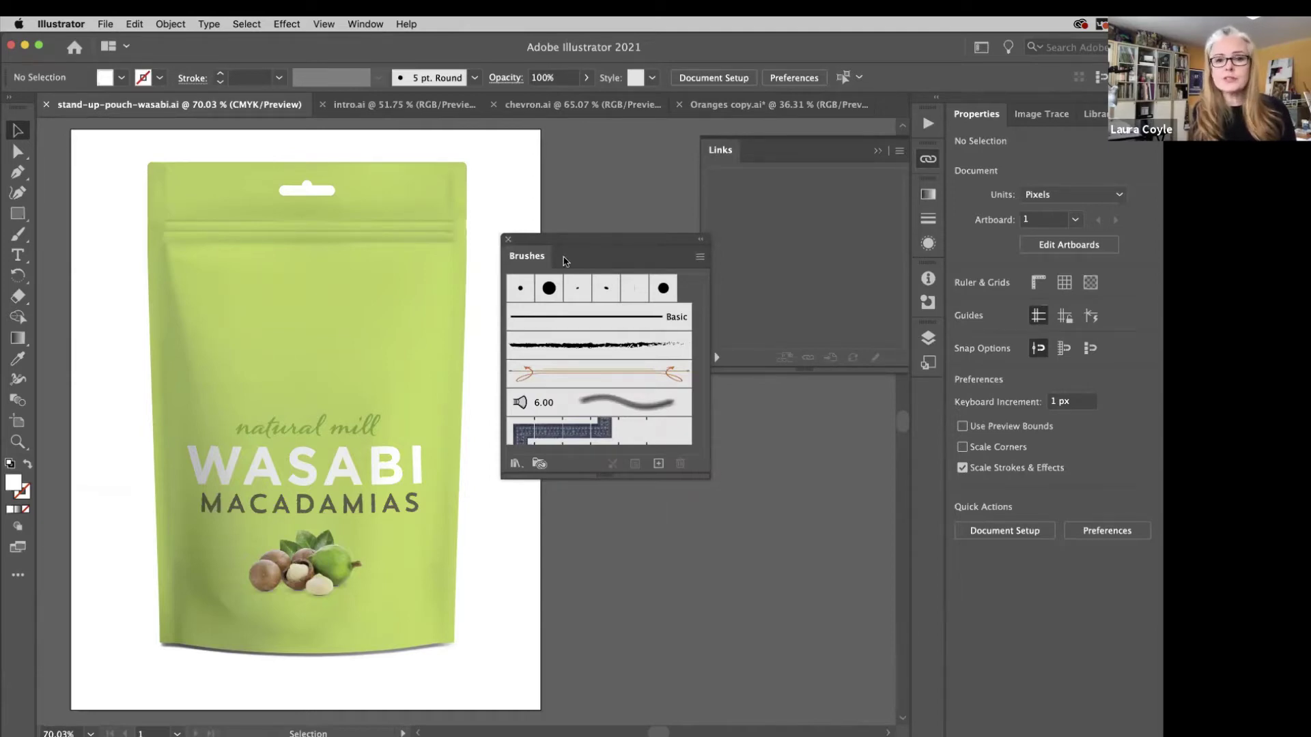
{"action": "left_click", "coordinate": [702, 244]}
{"action": "left_click", "coordinate": [525, 242]}
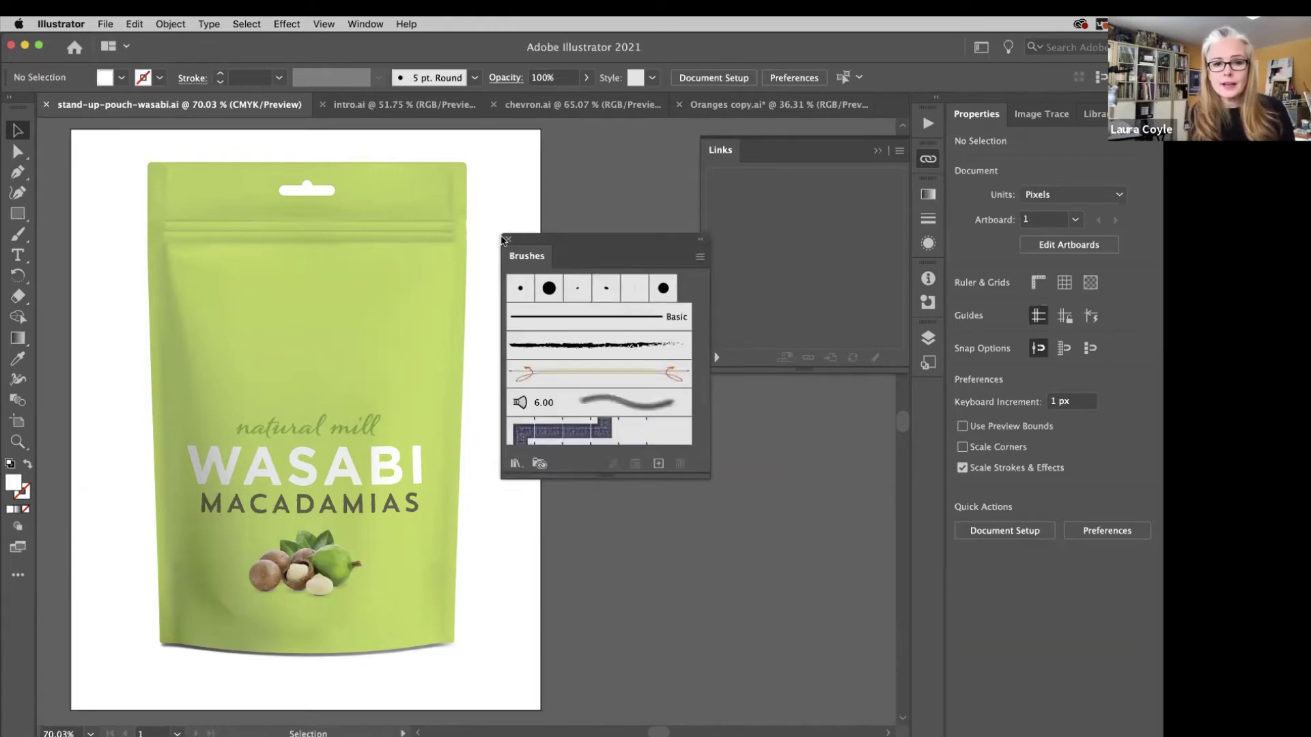
{"action": "left_click", "coordinate": [507, 240]}
{"action": "left_click", "coordinate": [877, 151]}
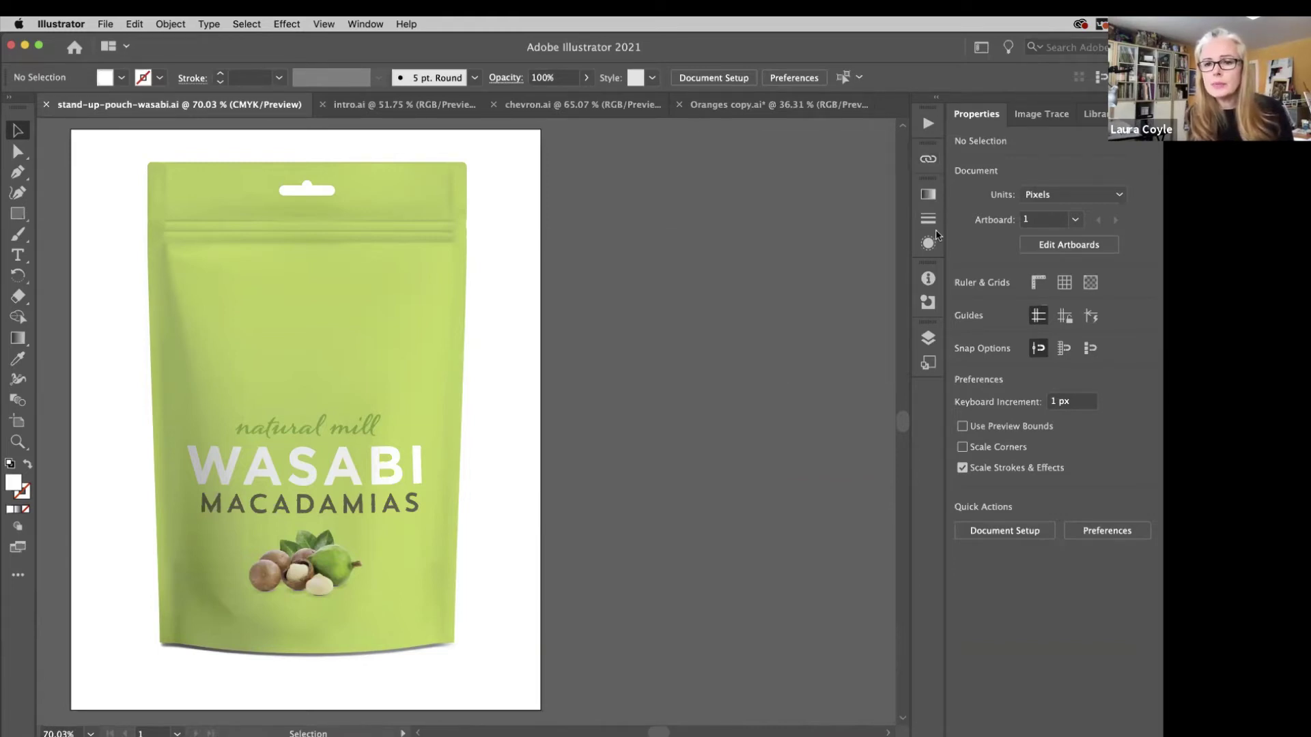
Detach the Stroke panel from the dock and cycle it through its weight-only, partial and full option sizes.
{"action": "left_click", "coordinate": [928, 218]}
{"action": "left_click_drag", "start_coordinate": [775, 185], "coordinate": [513, 204]}
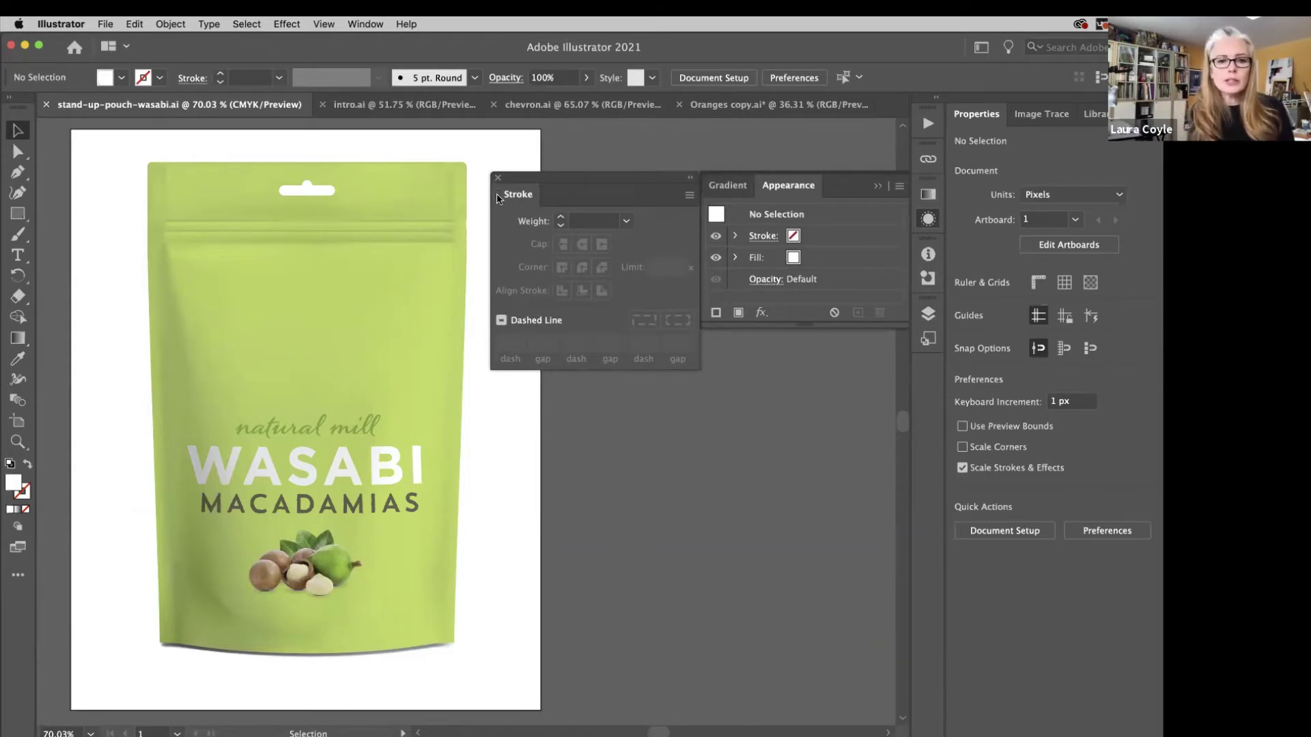
{"action": "left_click", "coordinate": [498, 198]}
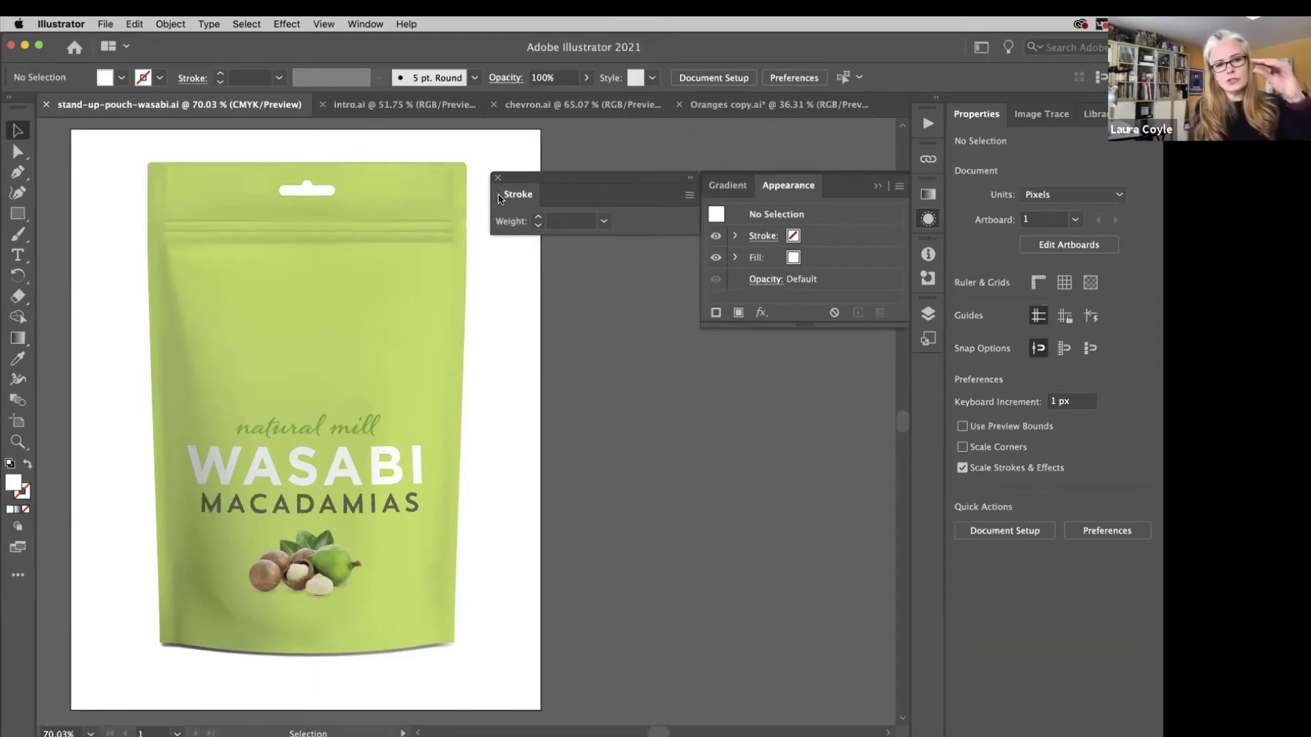
{"action": "left_click", "coordinate": [499, 198]}
{"action": "left_click", "coordinate": [498, 198]}
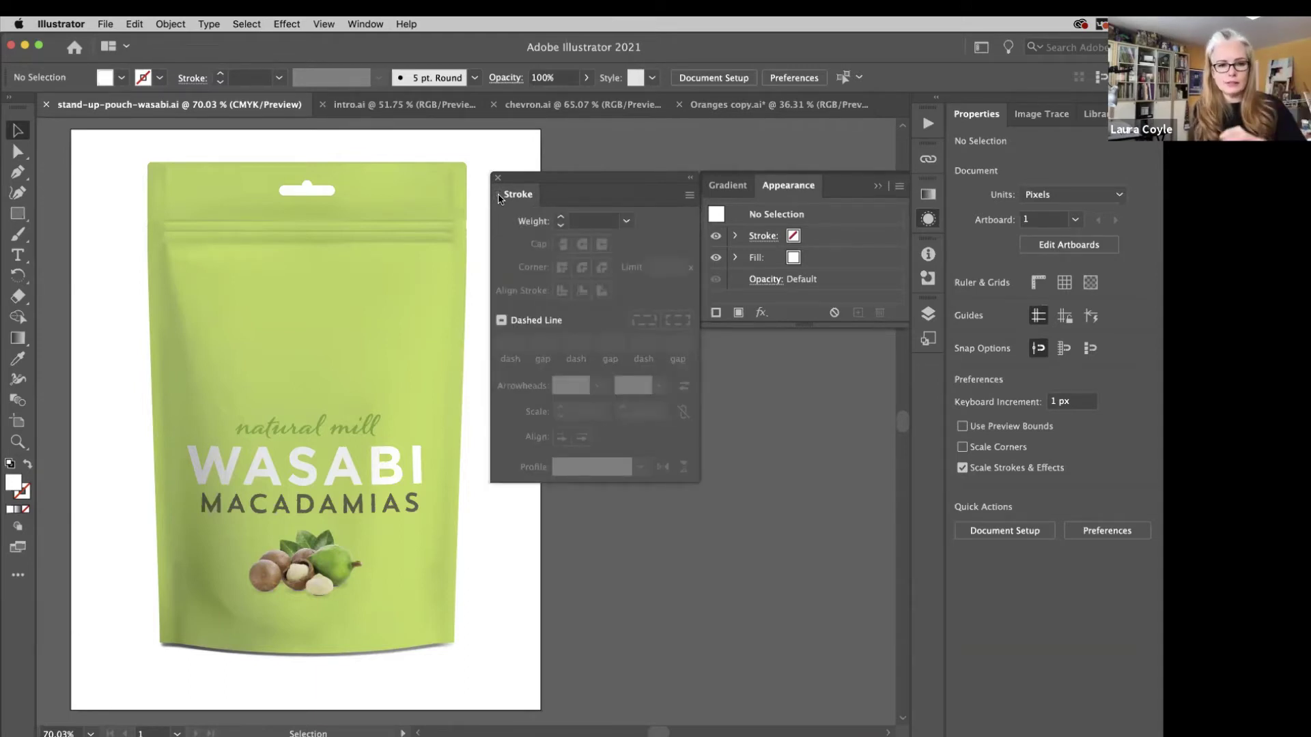
{"action": "left_click", "coordinate": [499, 198]}
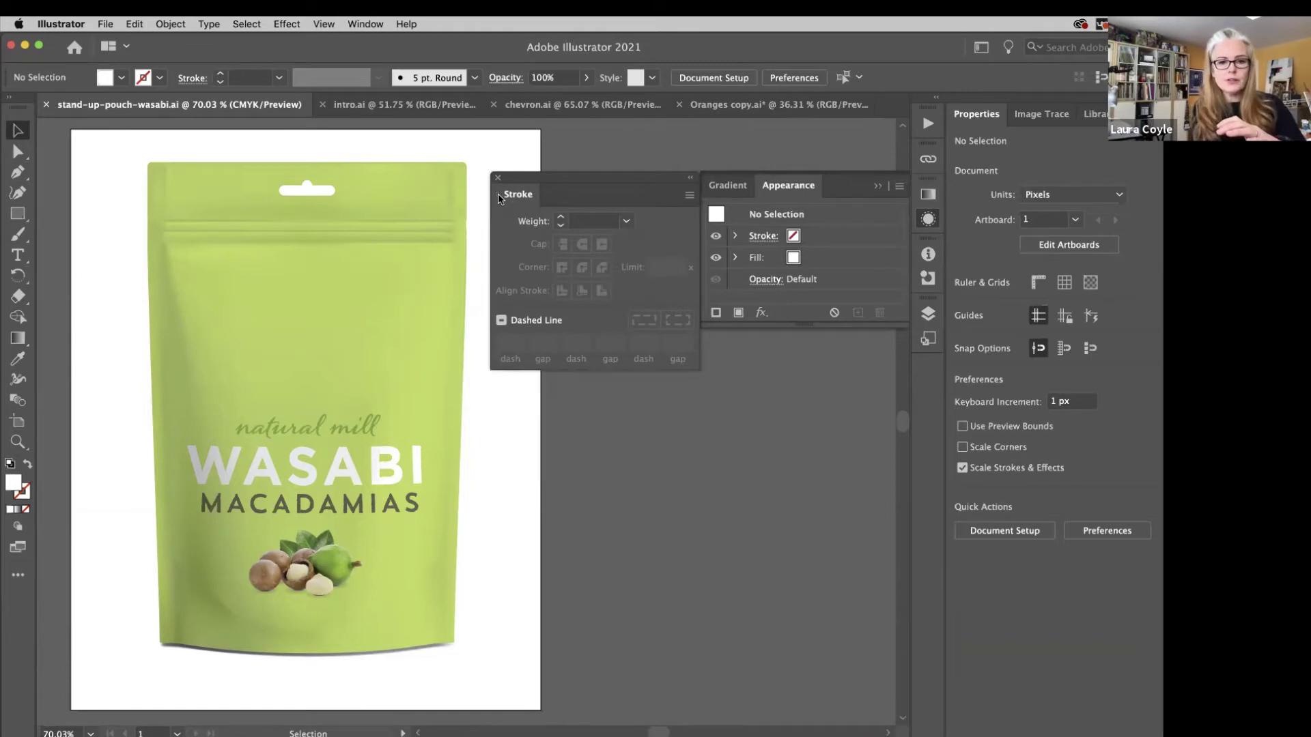
{"action": "left_click", "coordinate": [498, 199]}
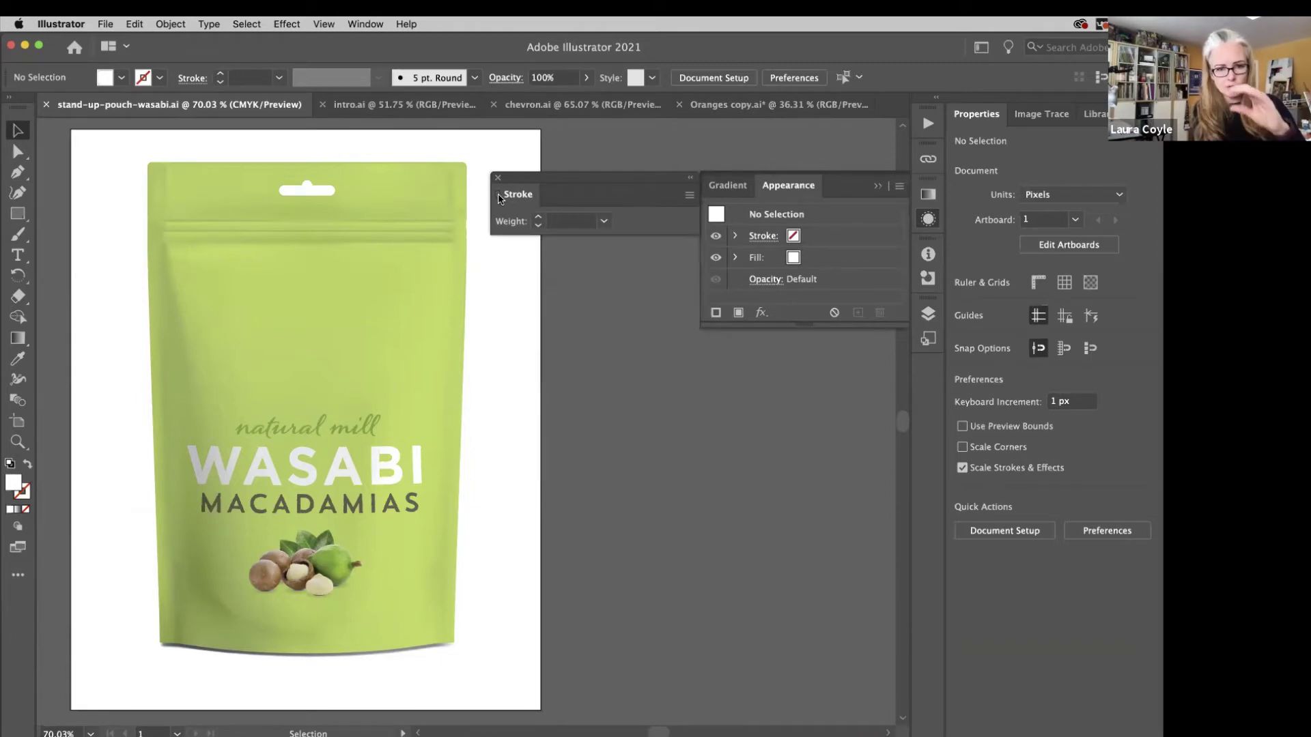
{"action": "left_click", "coordinate": [498, 198]}
{"action": "left_click", "coordinate": [499, 198]}
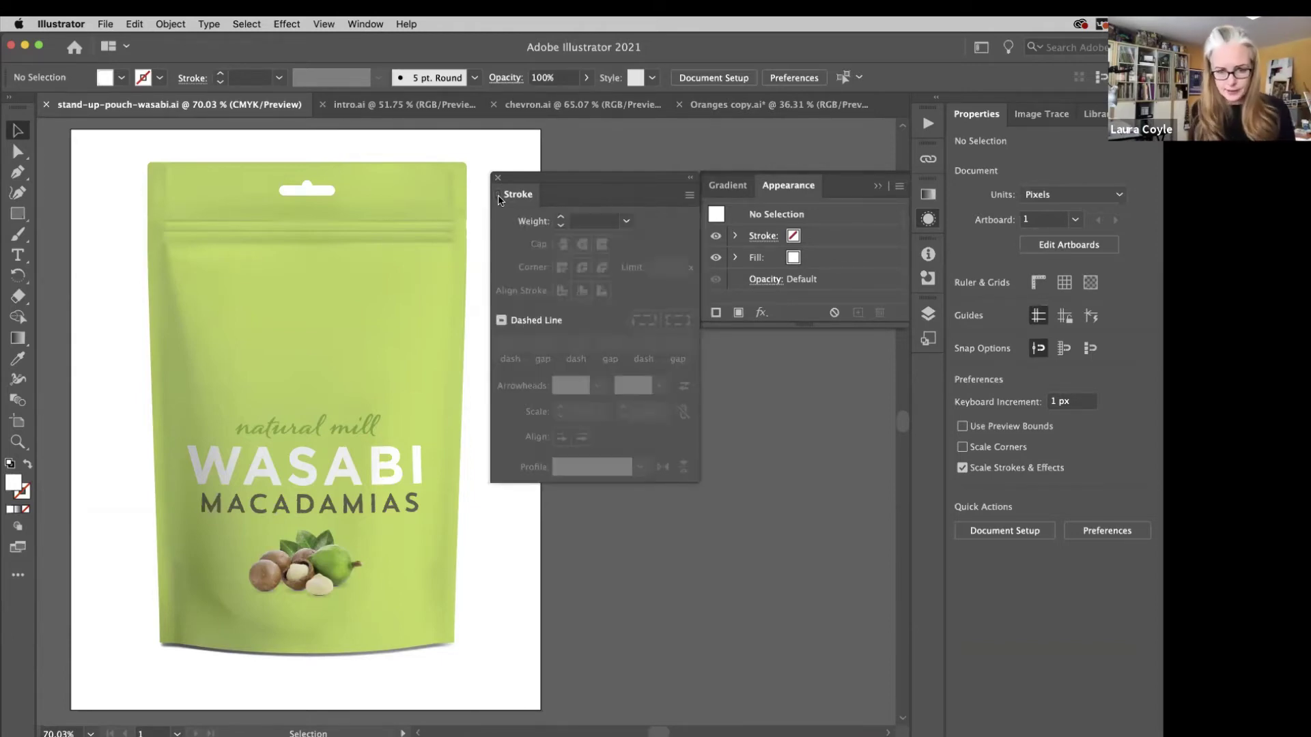
Try hiding the floating Stroke panel's options, and close the panel.
{"action": "left_click_drag", "start_coordinate": [568, 182], "coordinate": [546, 253]}
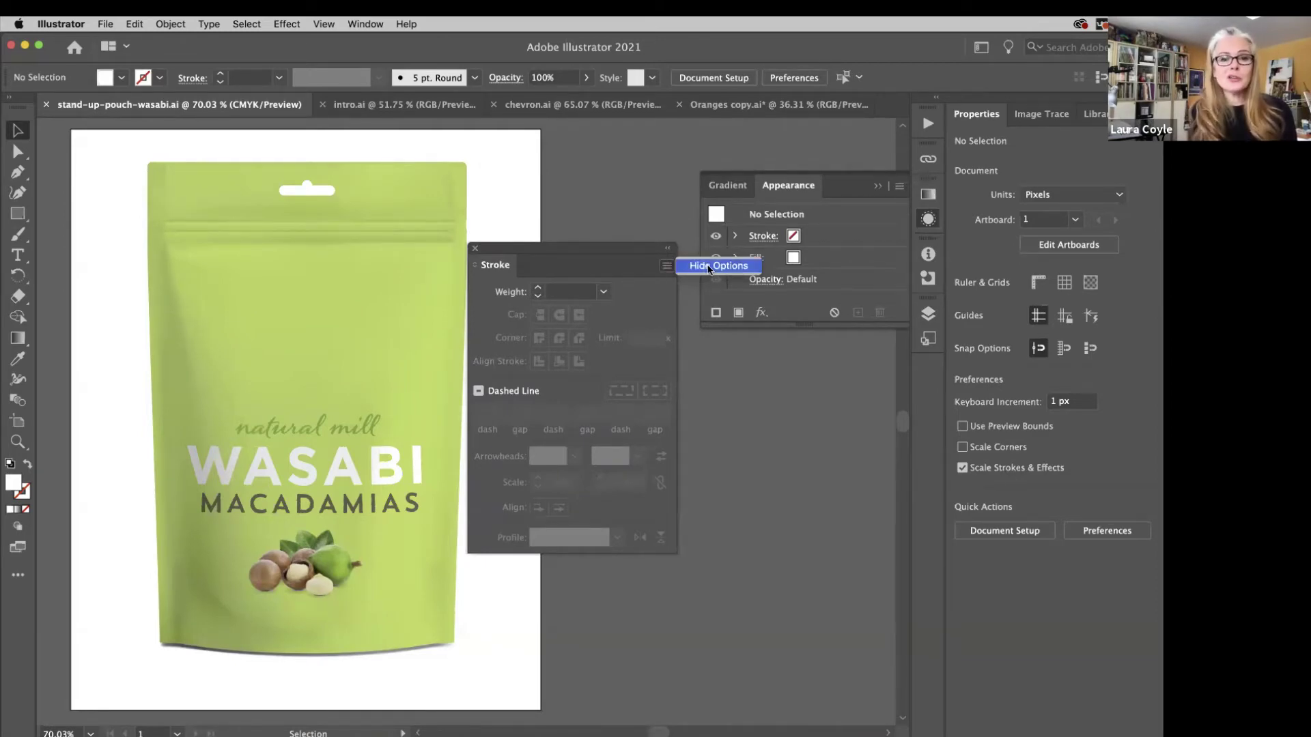
{"action": "left_click", "coordinate": [710, 266]}
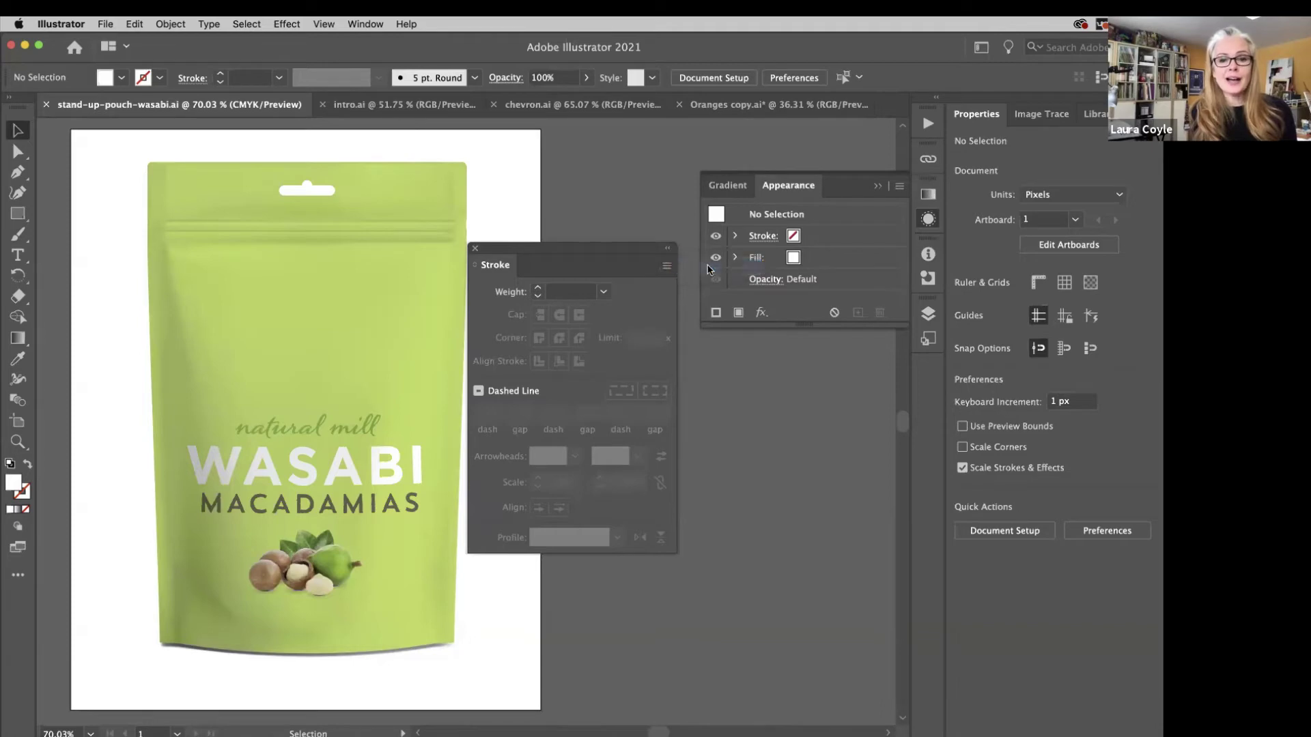
{"action": "left_click", "coordinate": [476, 250]}
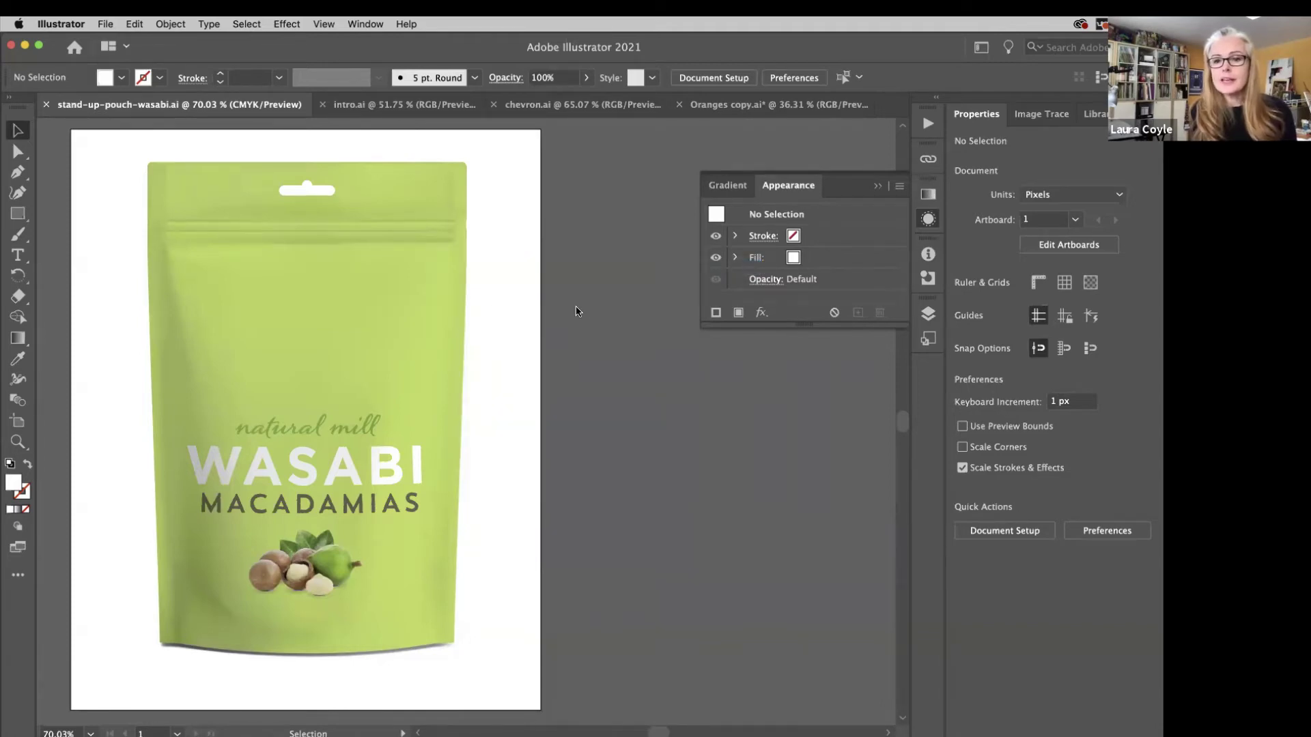
Review the Appearance panel's additional commands and collapse the panel back into the dock.
{"action": "left_click", "coordinate": [900, 187]}
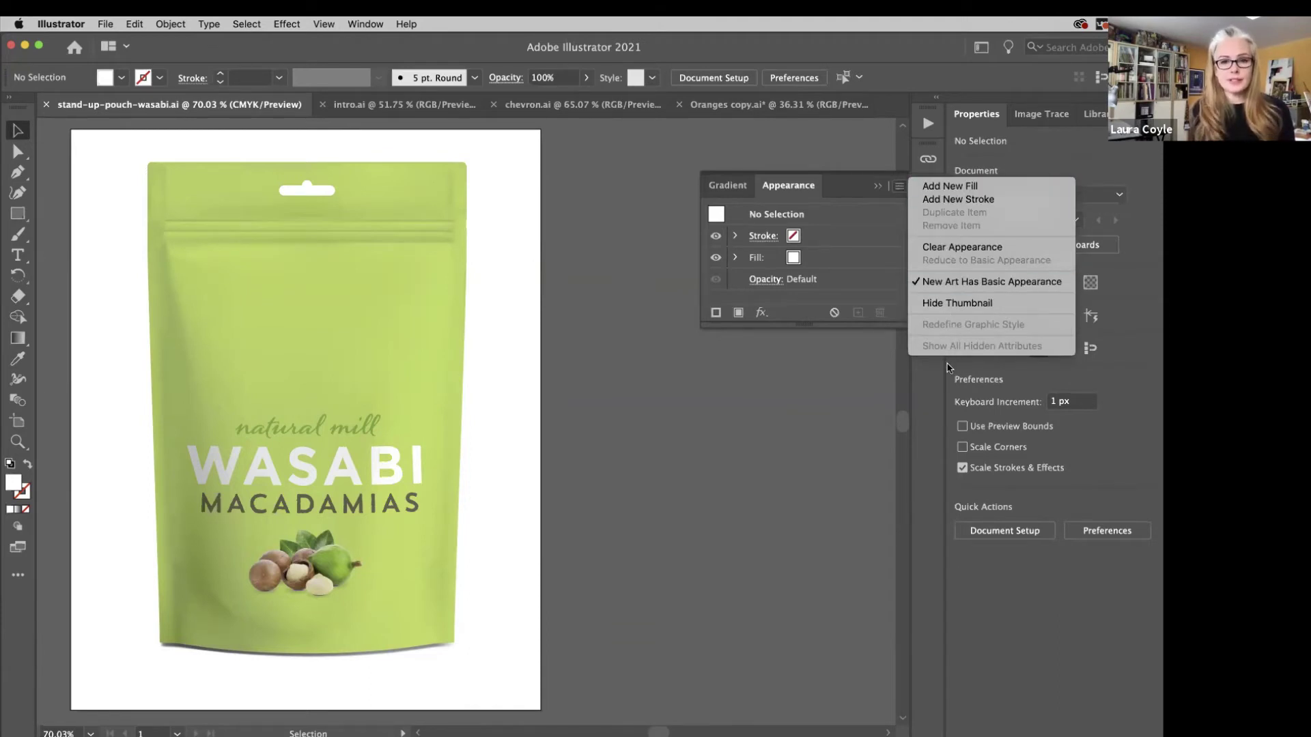
{"action": "left_click", "coordinate": [875, 188]}
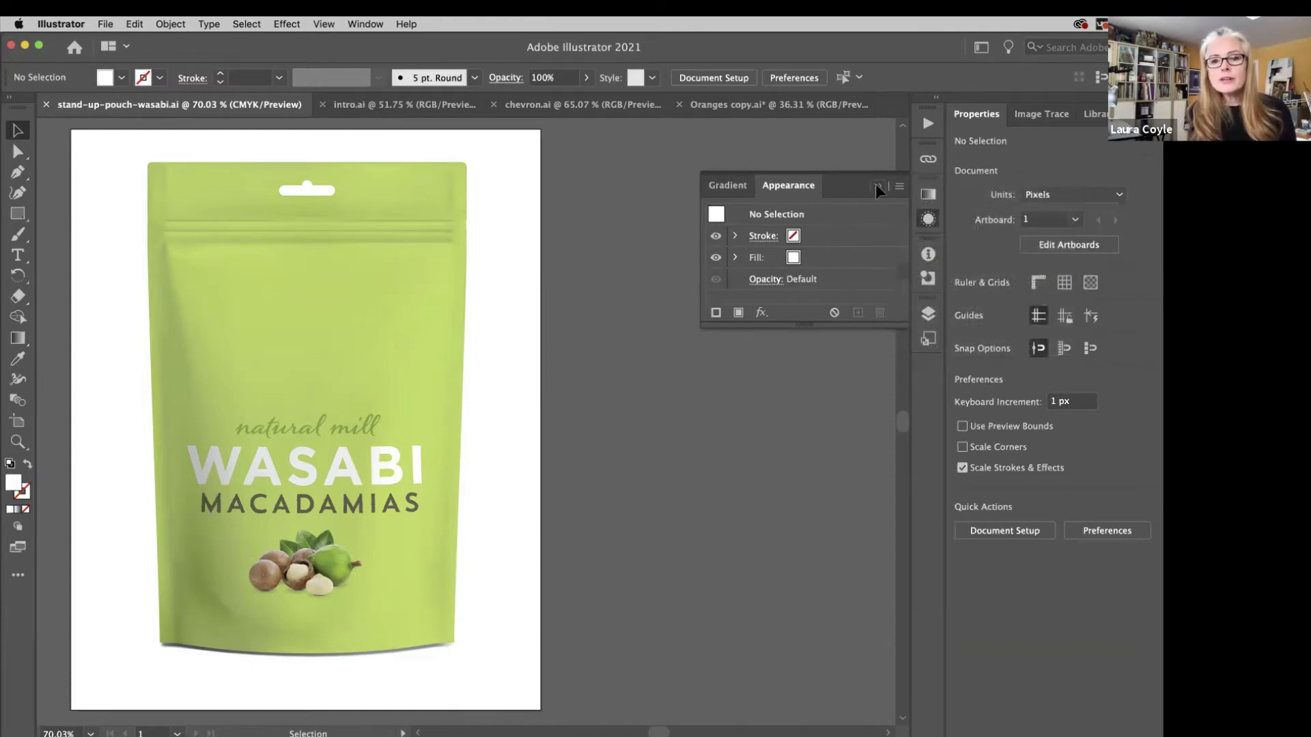
{"action": "left_click", "coordinate": [877, 186]}
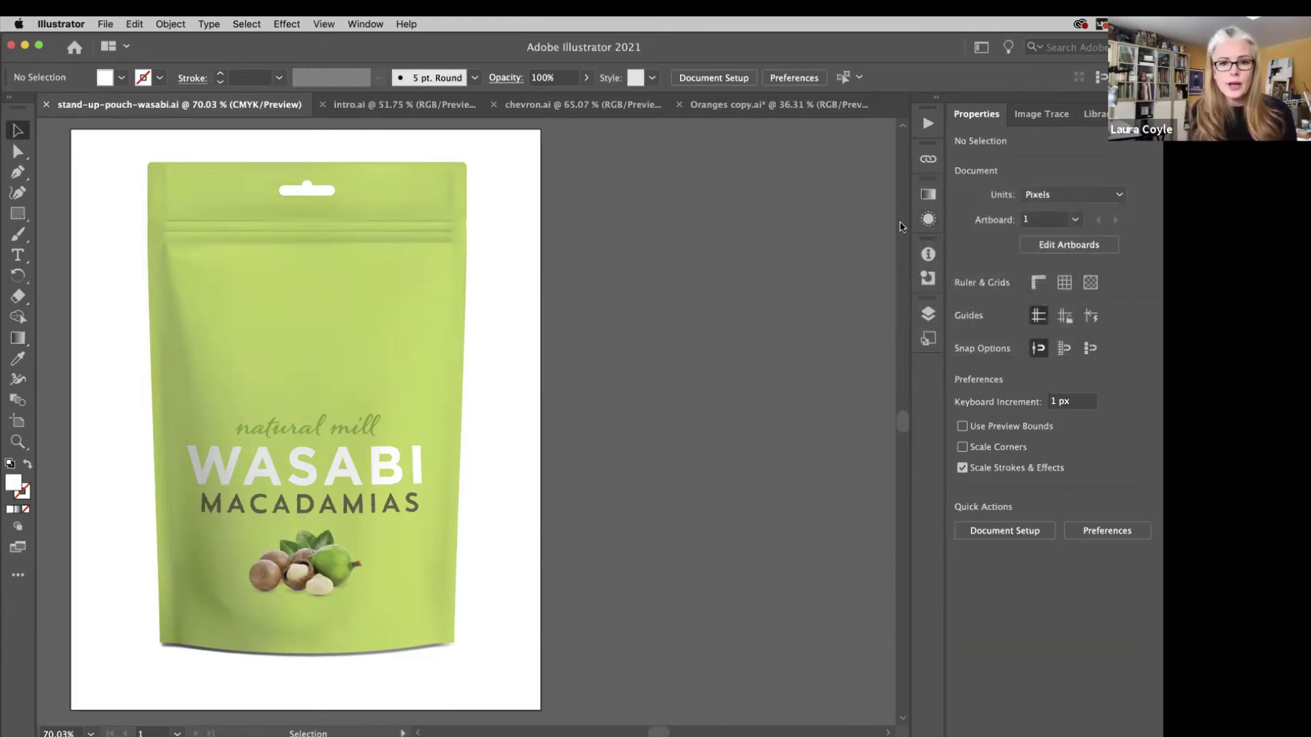
Show the Swatches panel, float it beside the pouch artboard and lengthen it to fit all color groups.
{"action": "left_click", "coordinate": [366, 24]}
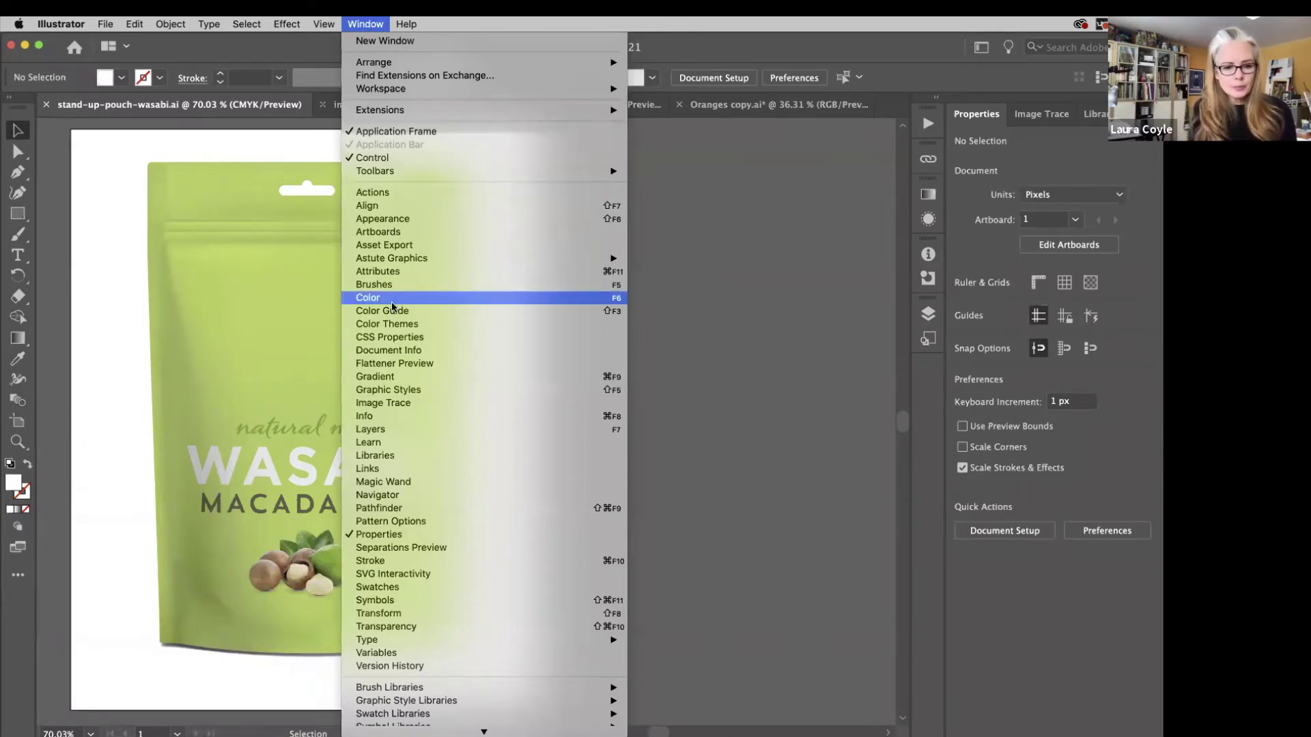
{"action": "left_click", "coordinate": [386, 589]}
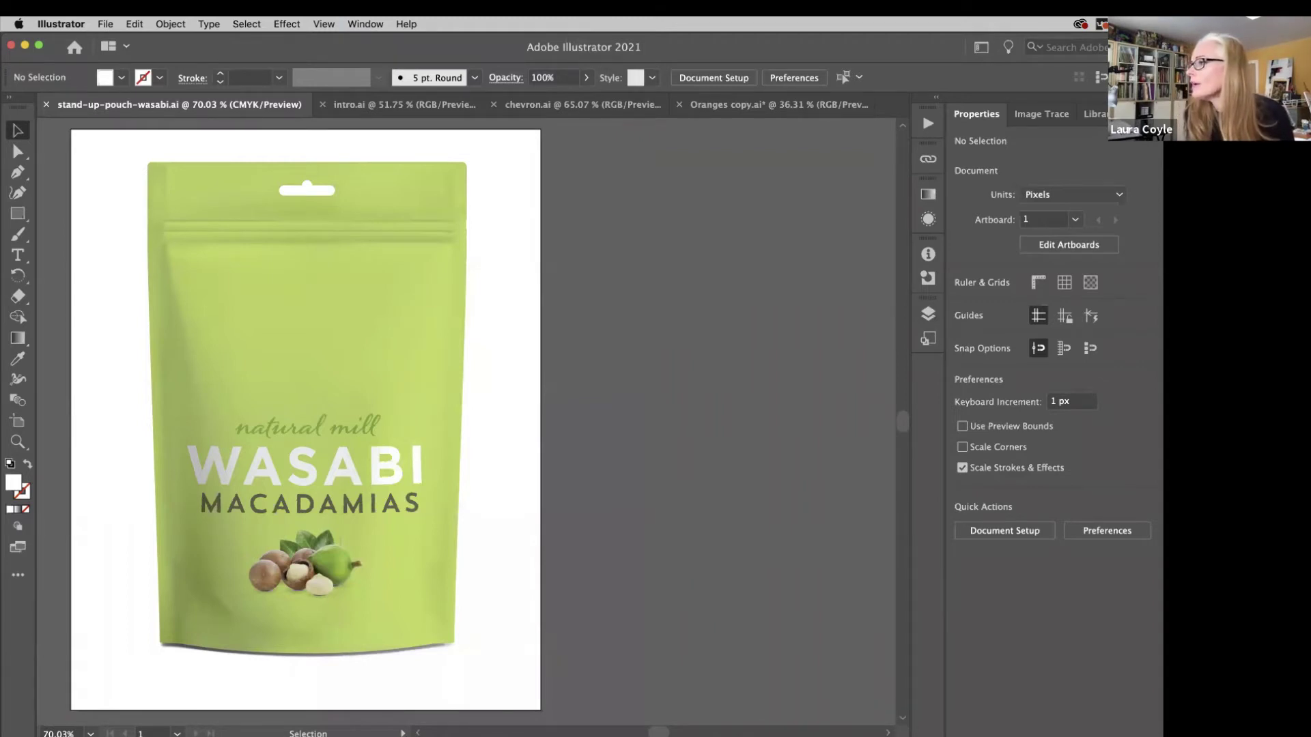
{"action": "left_click_drag", "start_coordinate": [1160, 294], "coordinate": [632, 181]}
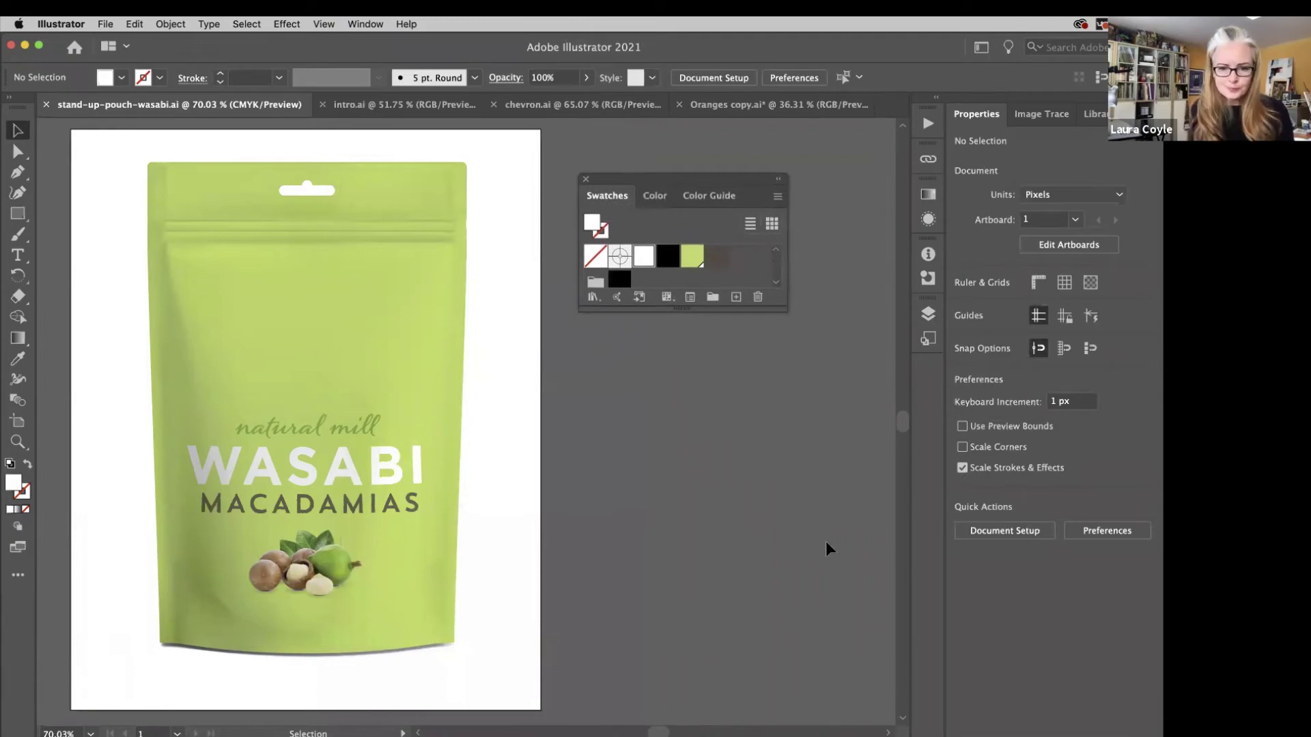
{"action": "left_click_drag", "start_coordinate": [682, 308], "coordinate": [683, 488]}
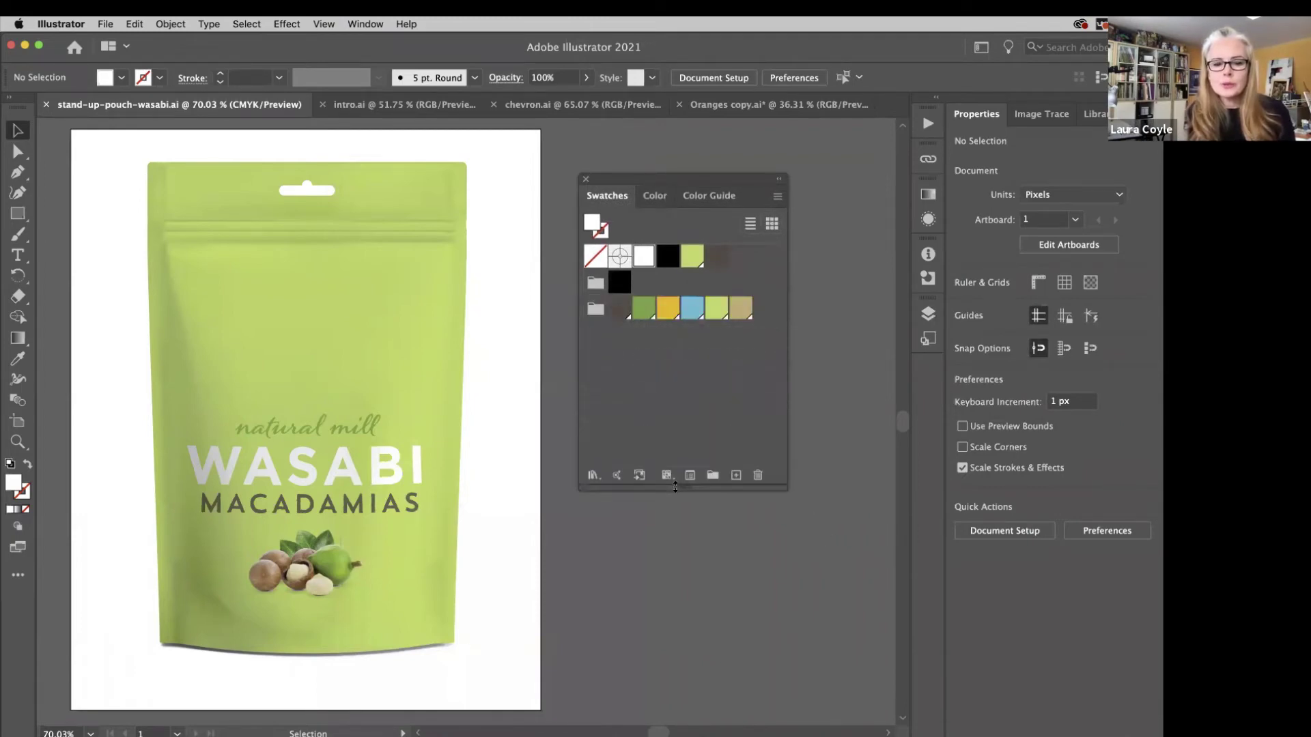
Try the Swatches panel in medium thumbnail, small thumbnail and small list views, and return it to large thumbnails.
{"action": "left_click", "coordinate": [777, 199]}
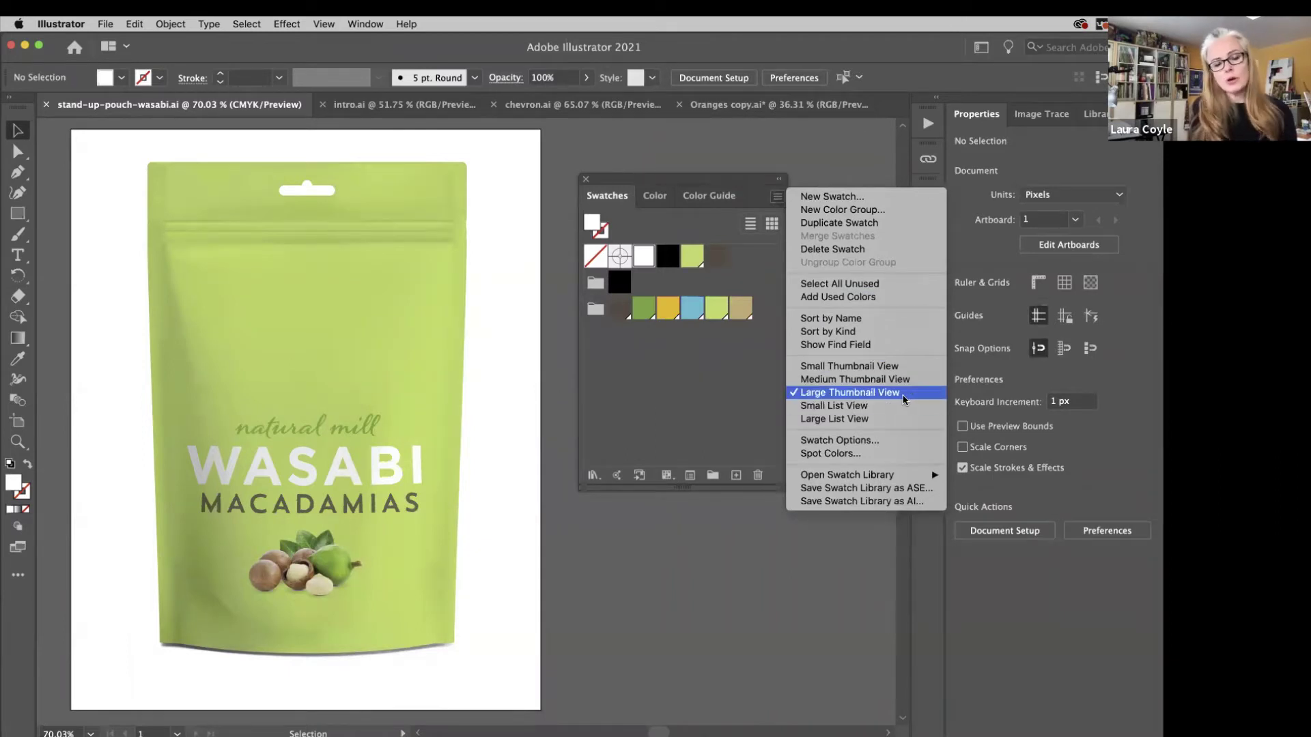
{"action": "left_click", "coordinate": [902, 381]}
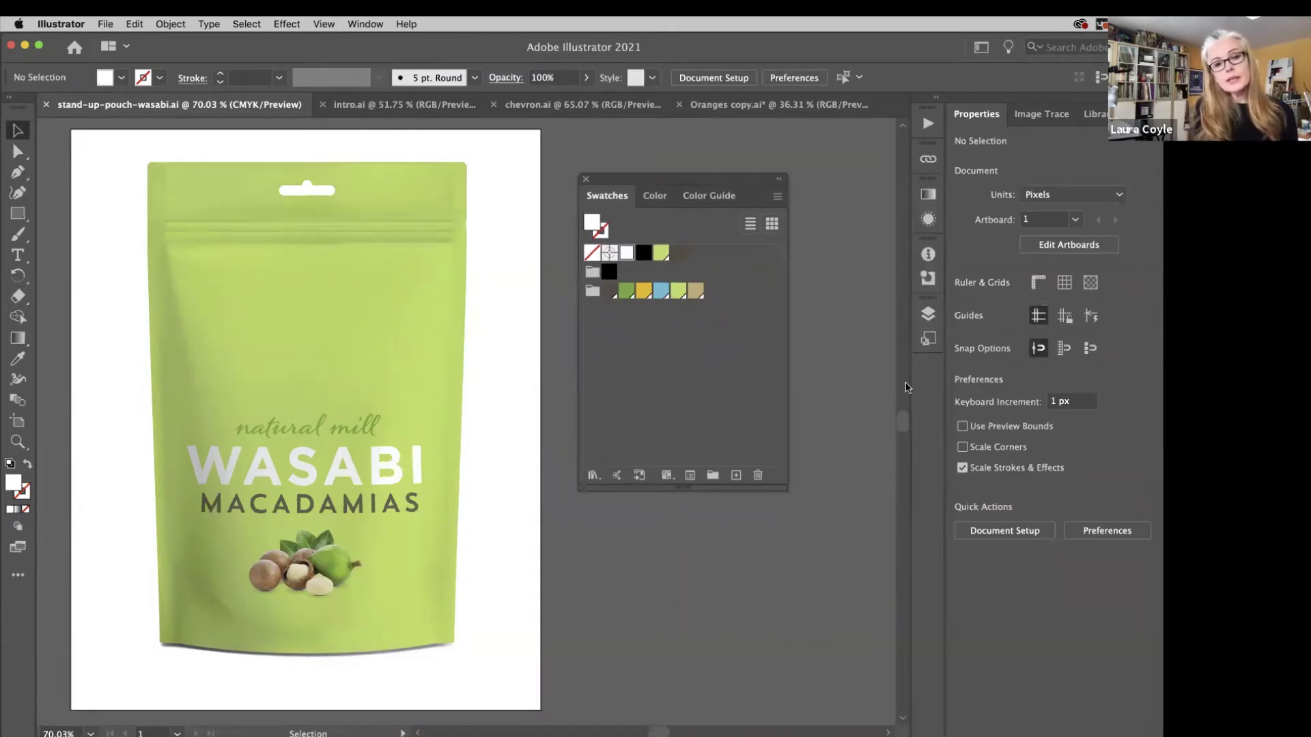
{"action": "left_click", "coordinate": [777, 197]}
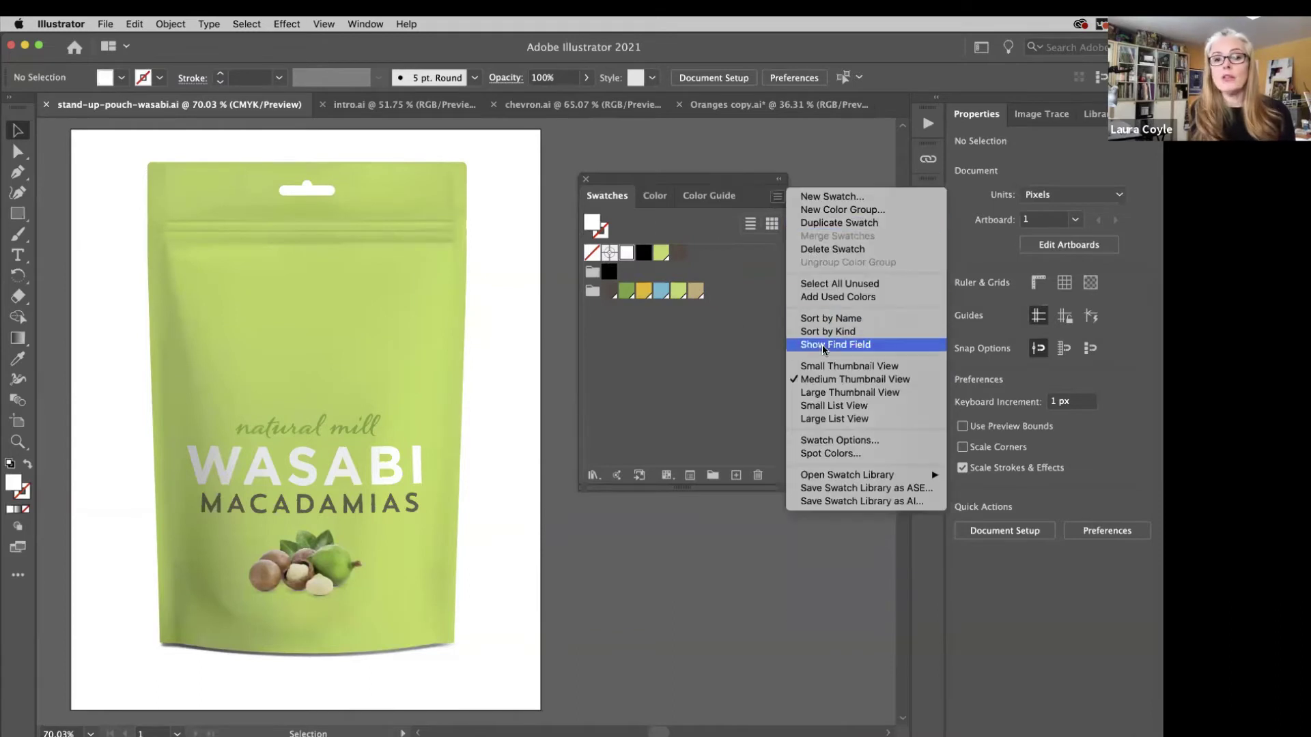
{"action": "left_click", "coordinate": [823, 368]}
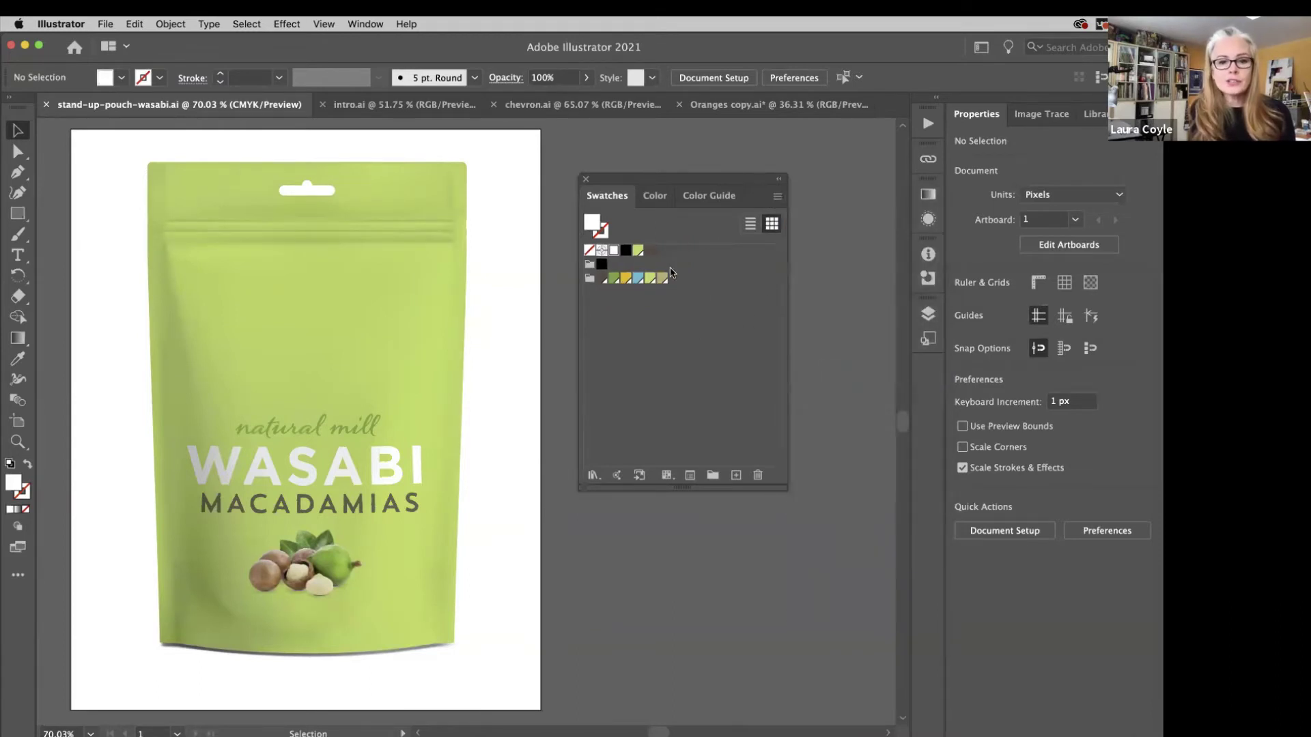
{"action": "left_click", "coordinate": [778, 197]}
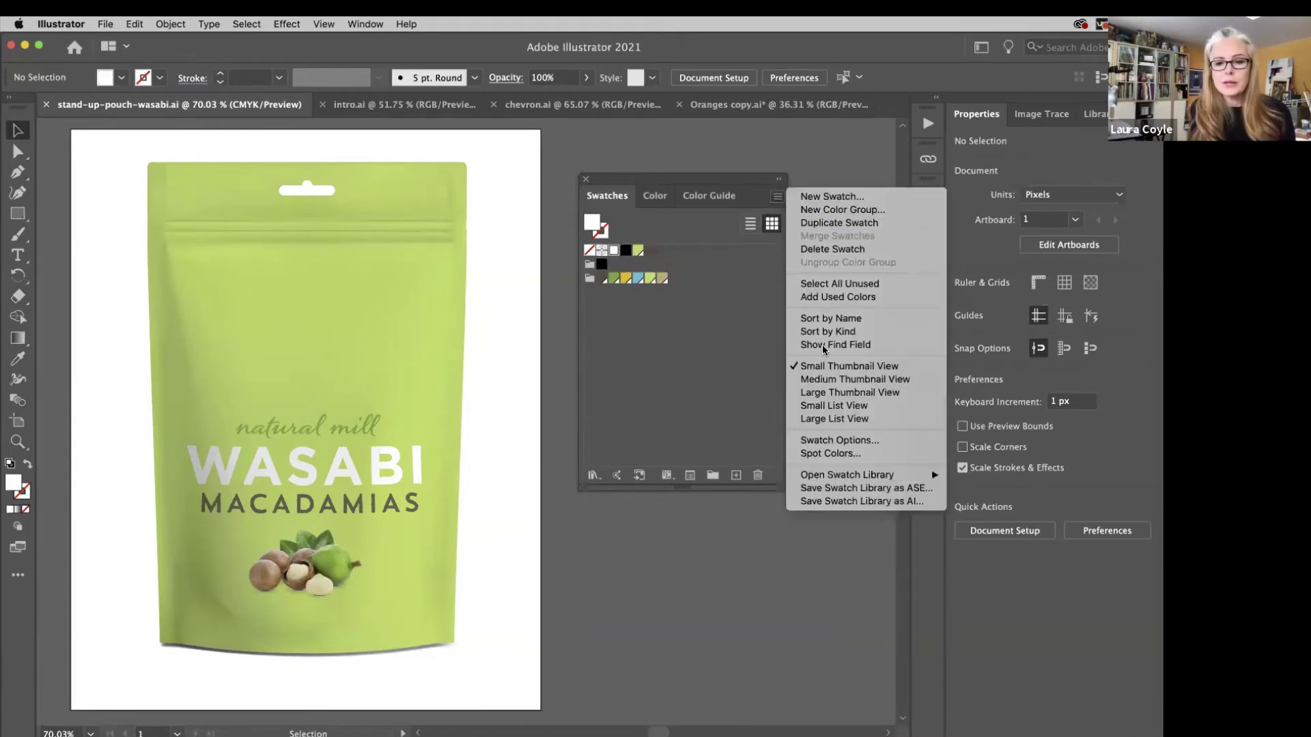
{"action": "left_click", "coordinate": [828, 407]}
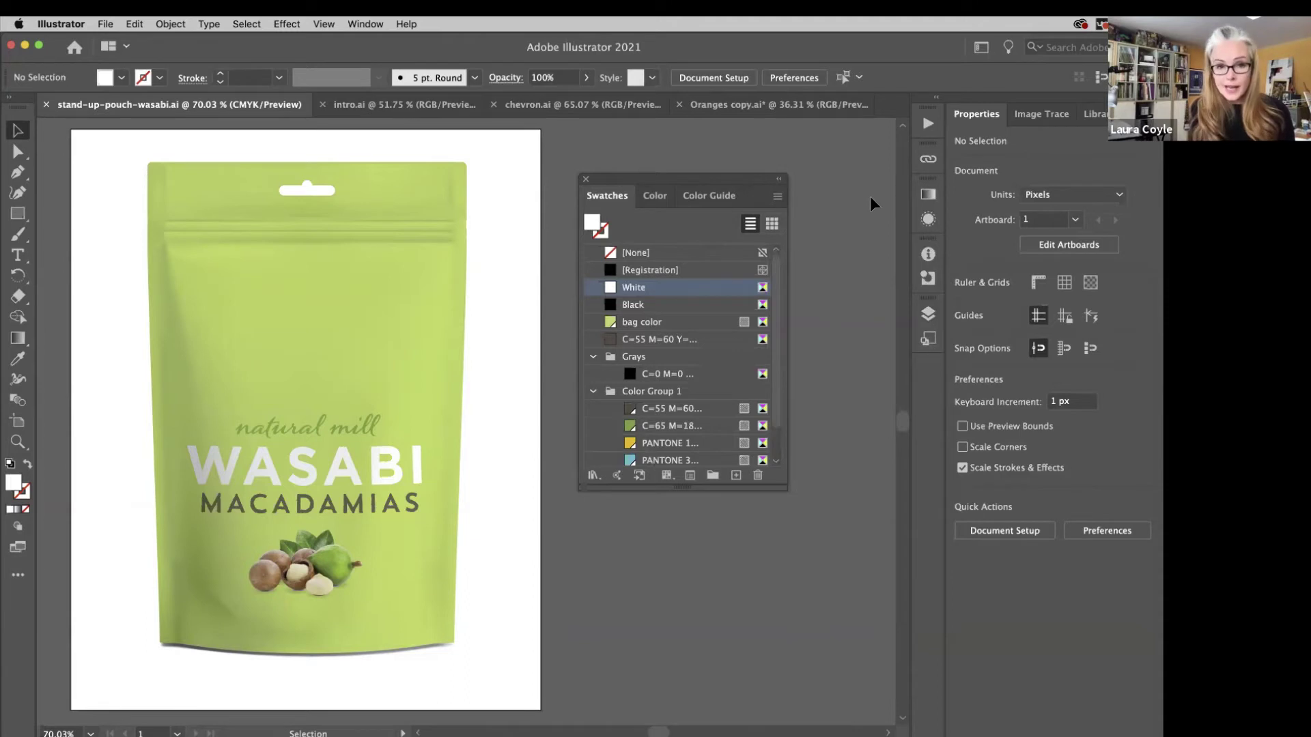
{"action": "left_click", "coordinate": [777, 196]}
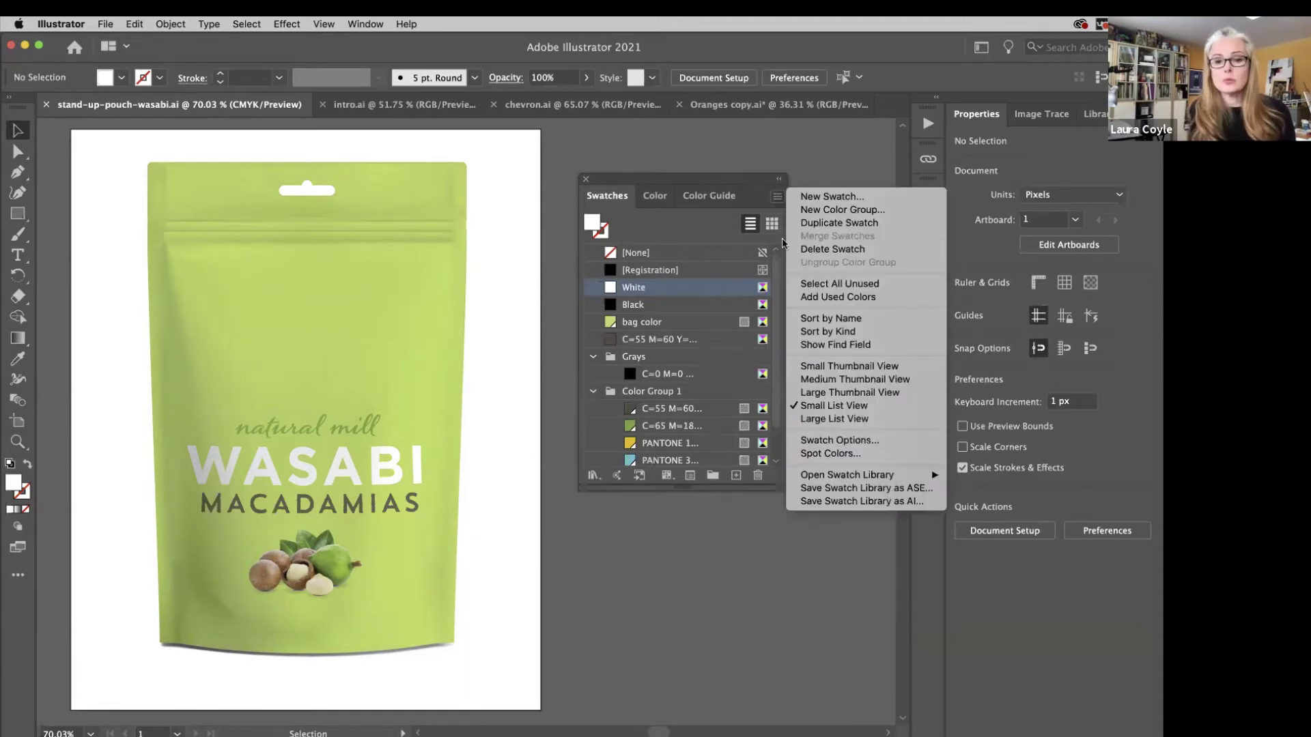
{"action": "left_click", "coordinate": [822, 380]}
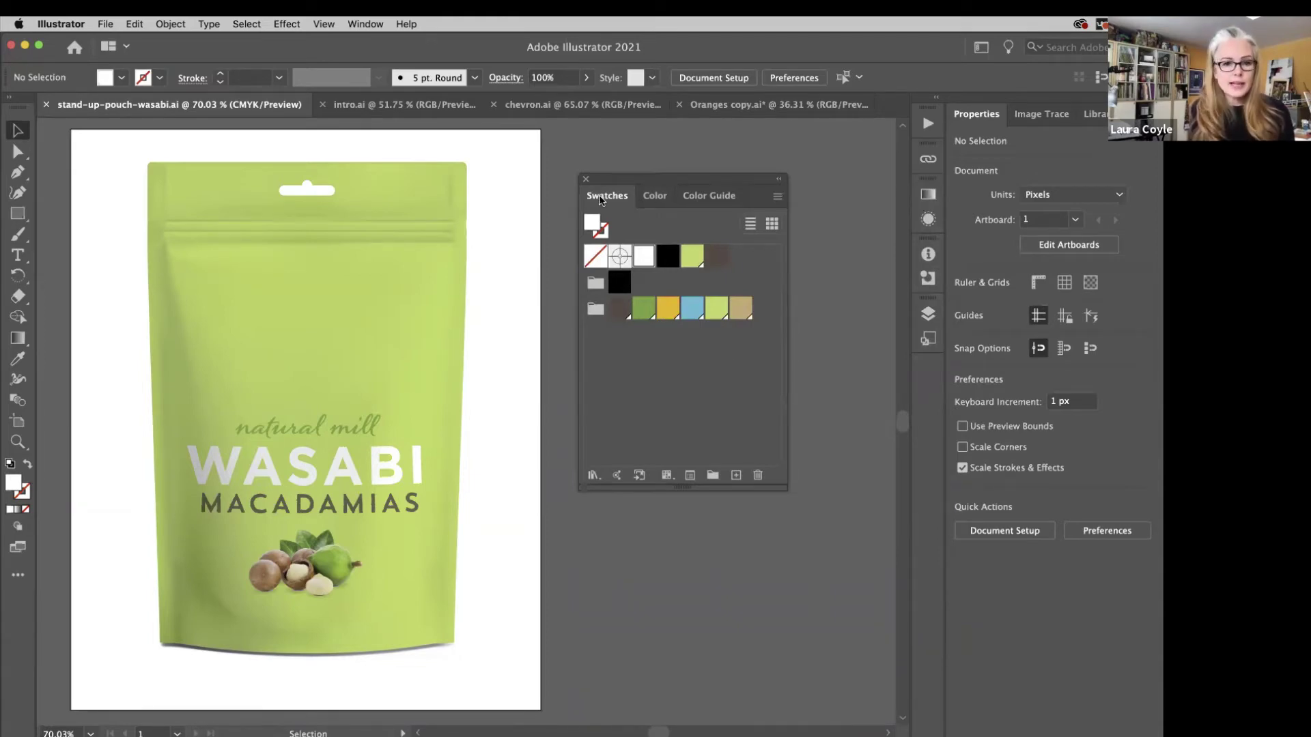
Separate the Swatches panel from its floating group and close the remaining Color and Color Guide panels.
{"action": "left_click_drag", "start_coordinate": [601, 199], "coordinate": [509, 335]}
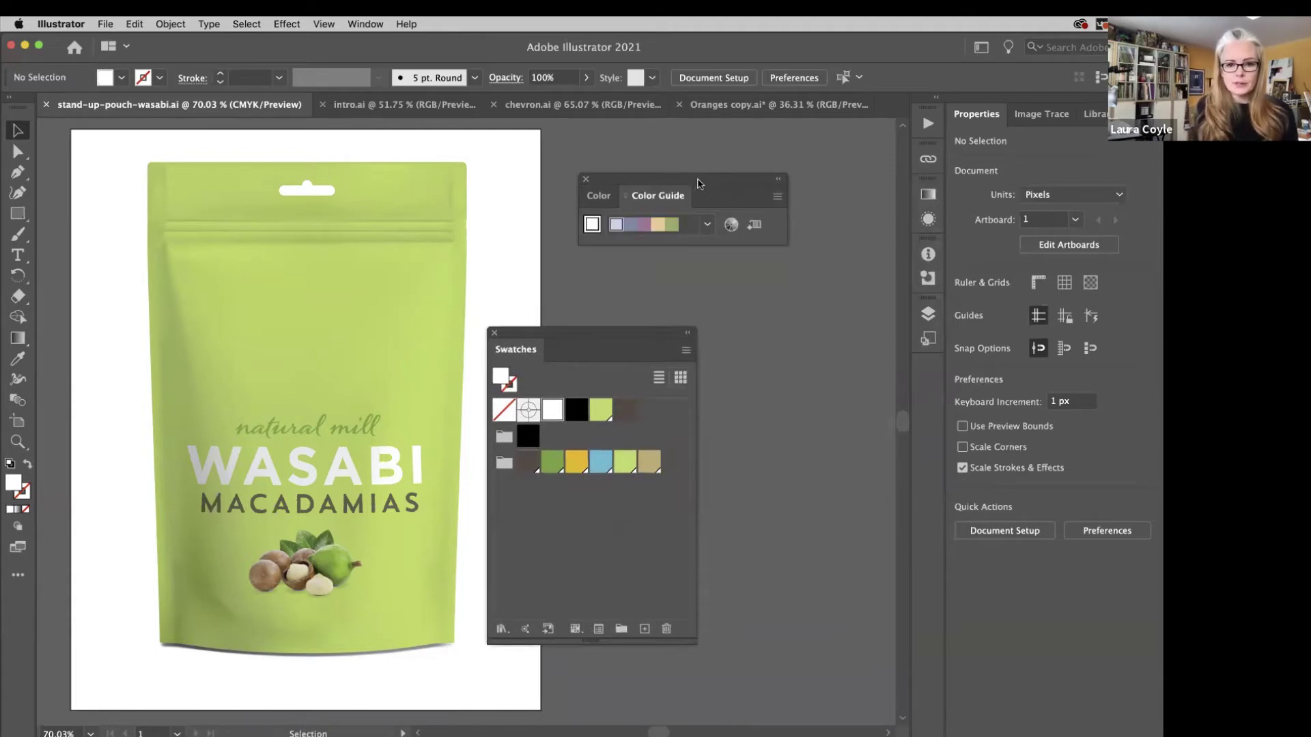
{"action": "left_click_drag", "start_coordinate": [705, 198], "coordinate": [696, 153]}
{"action": "left_click", "coordinate": [577, 136]}
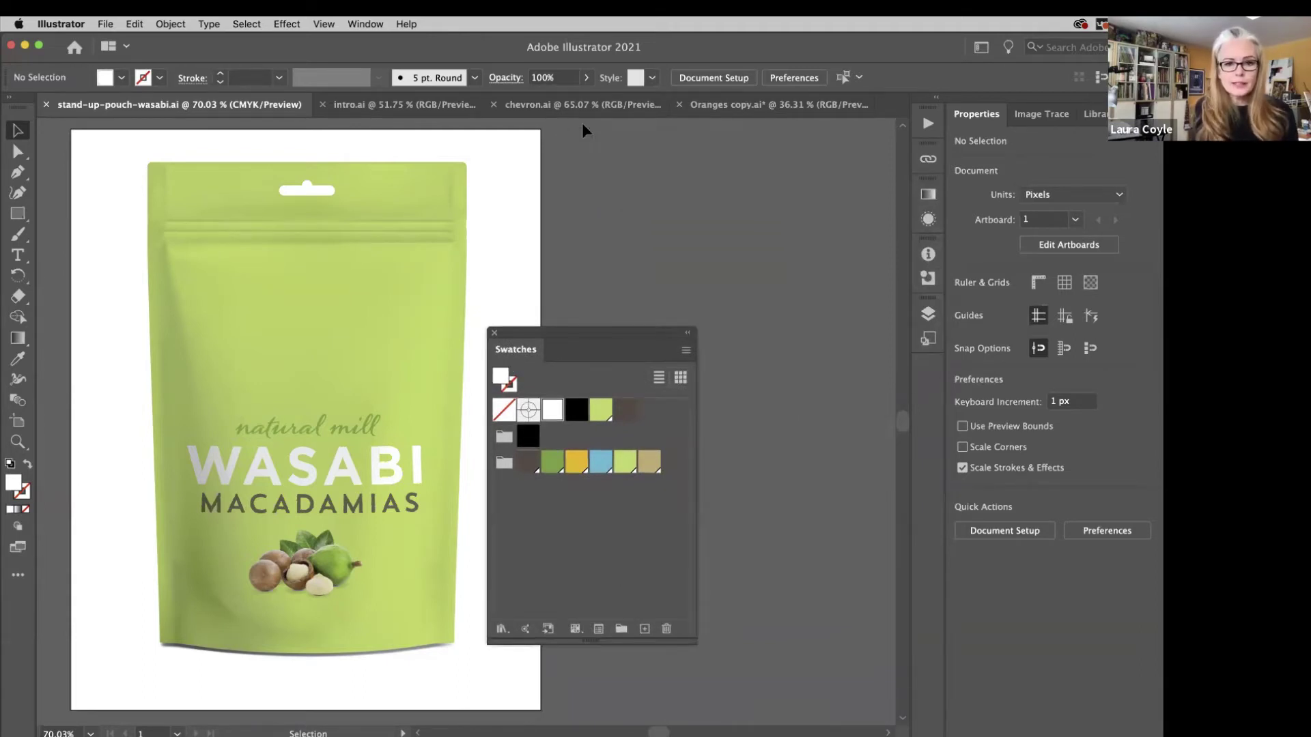
Dock the Swatches panel as an icon, move it into its own column beside the existing icon dock, and expand that column.
{"action": "left_click_drag", "start_coordinate": [526, 350], "coordinate": [934, 369]}
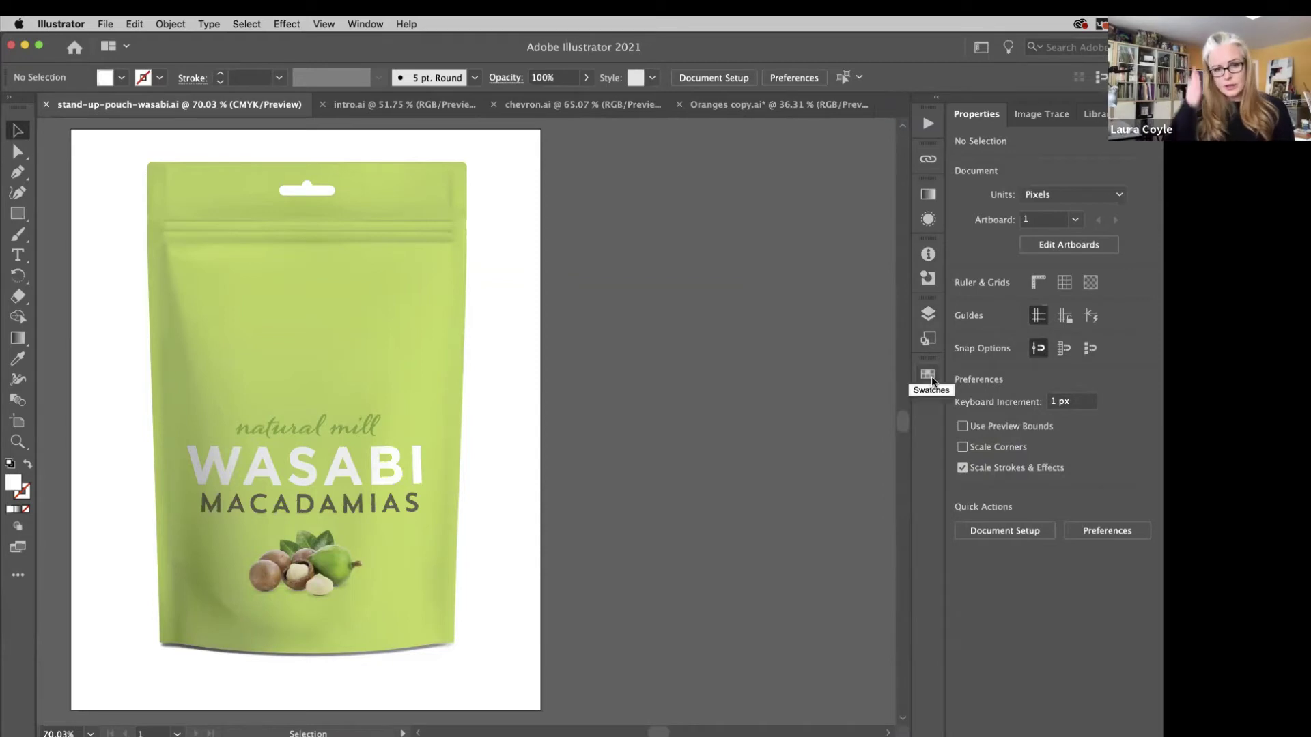
{"action": "left_click_drag", "start_coordinate": [931, 376], "coordinate": [896, 193]}
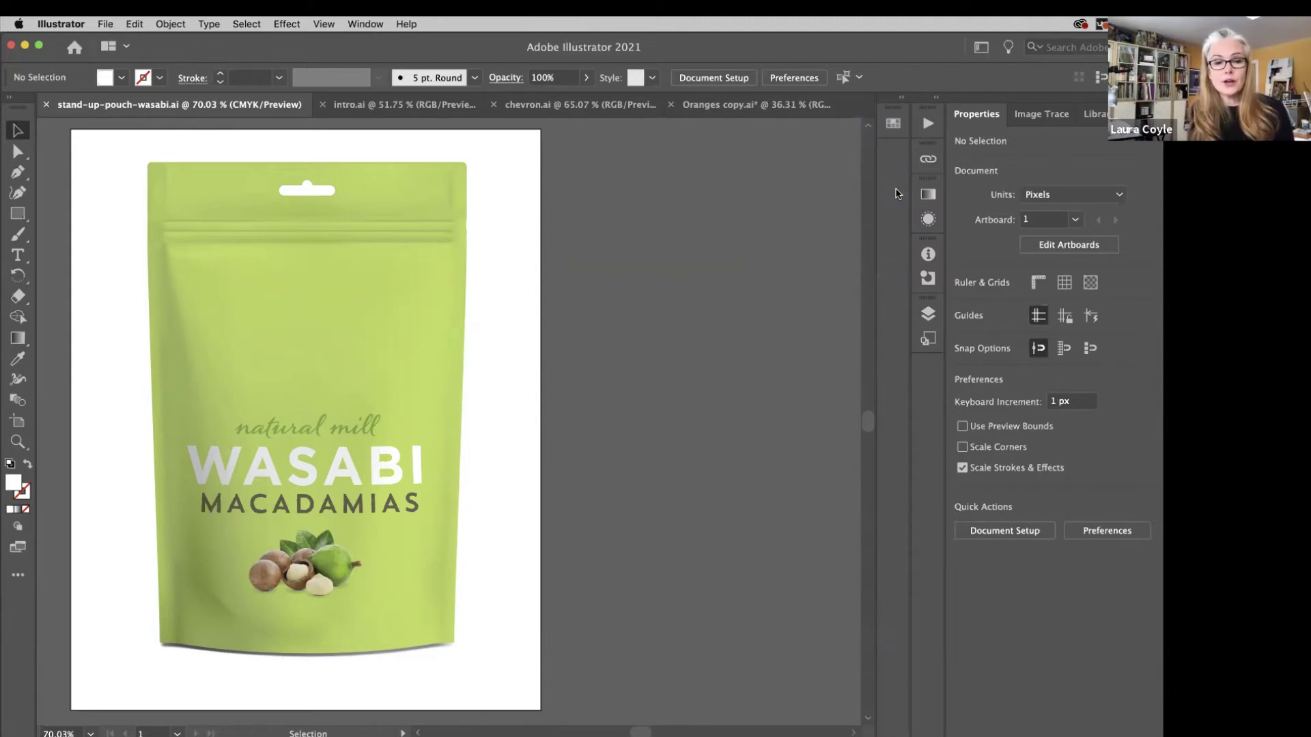
{"action": "left_click", "coordinate": [902, 99]}
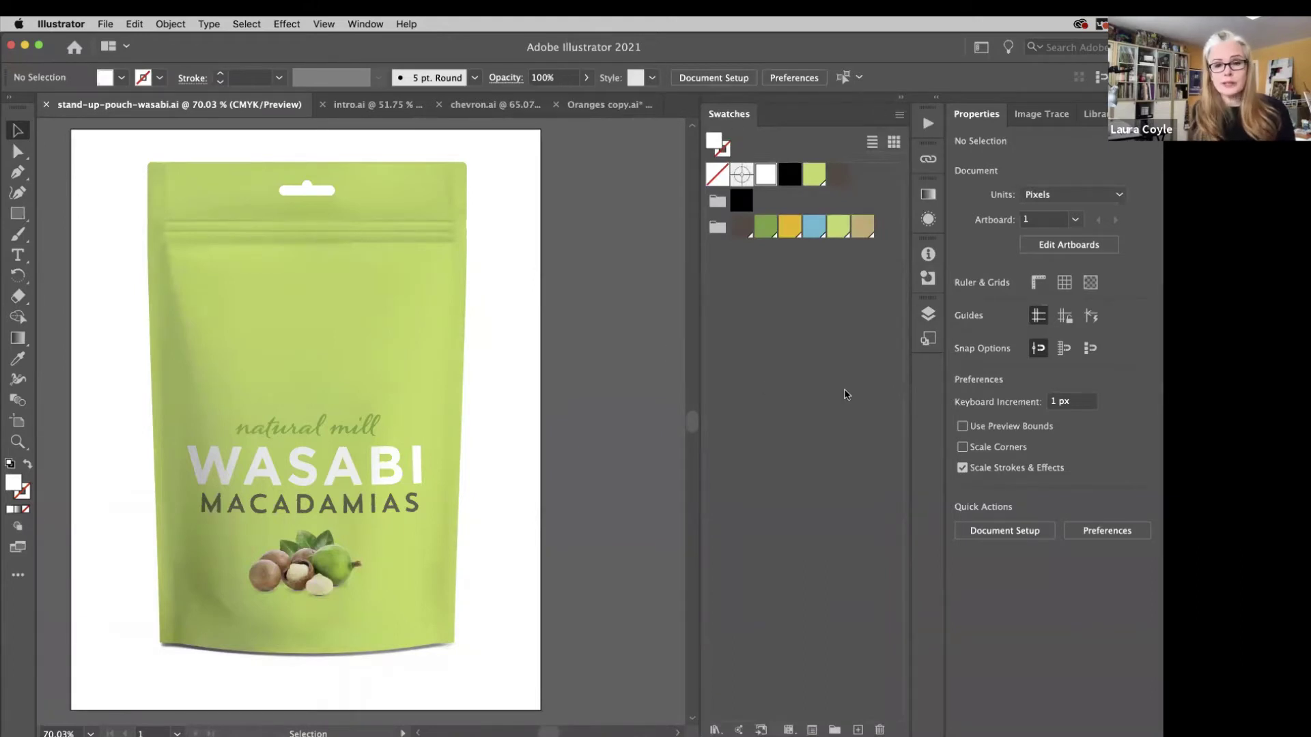
{"action": "left_click", "coordinate": [902, 100]}
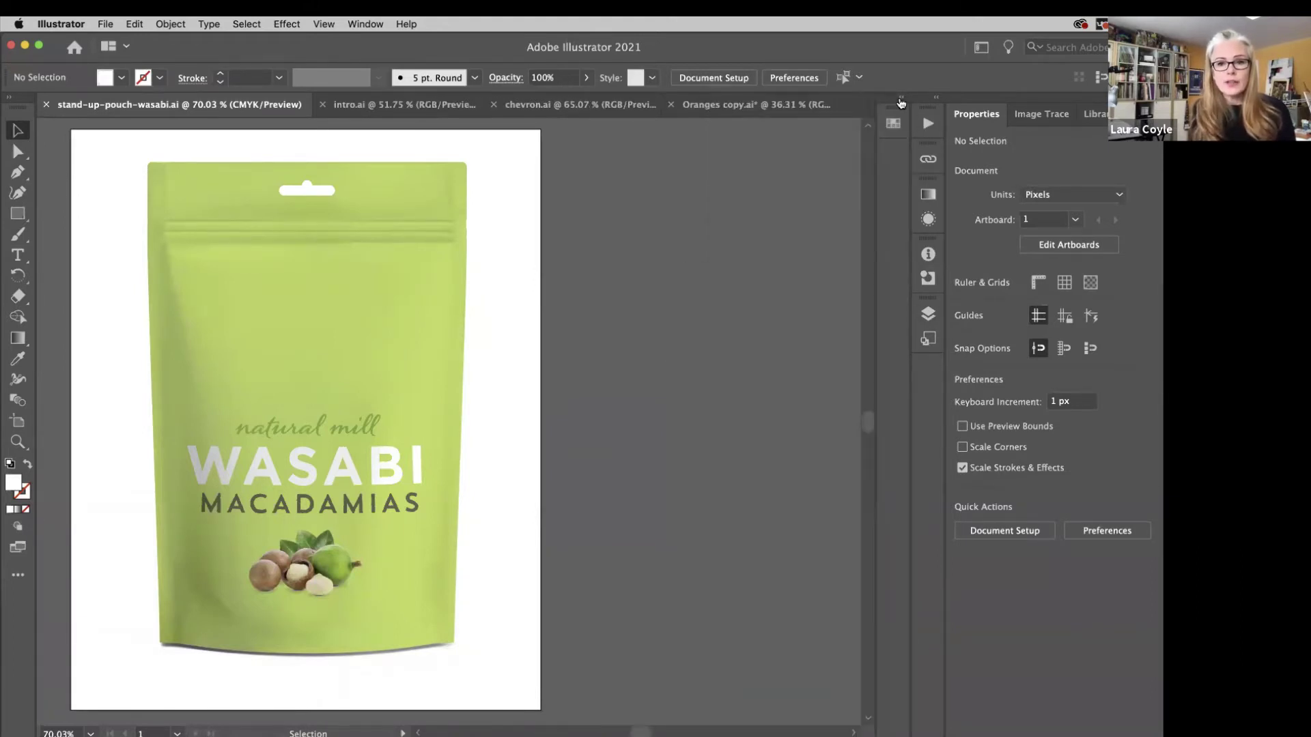
{"action": "left_click", "coordinate": [902, 100]}
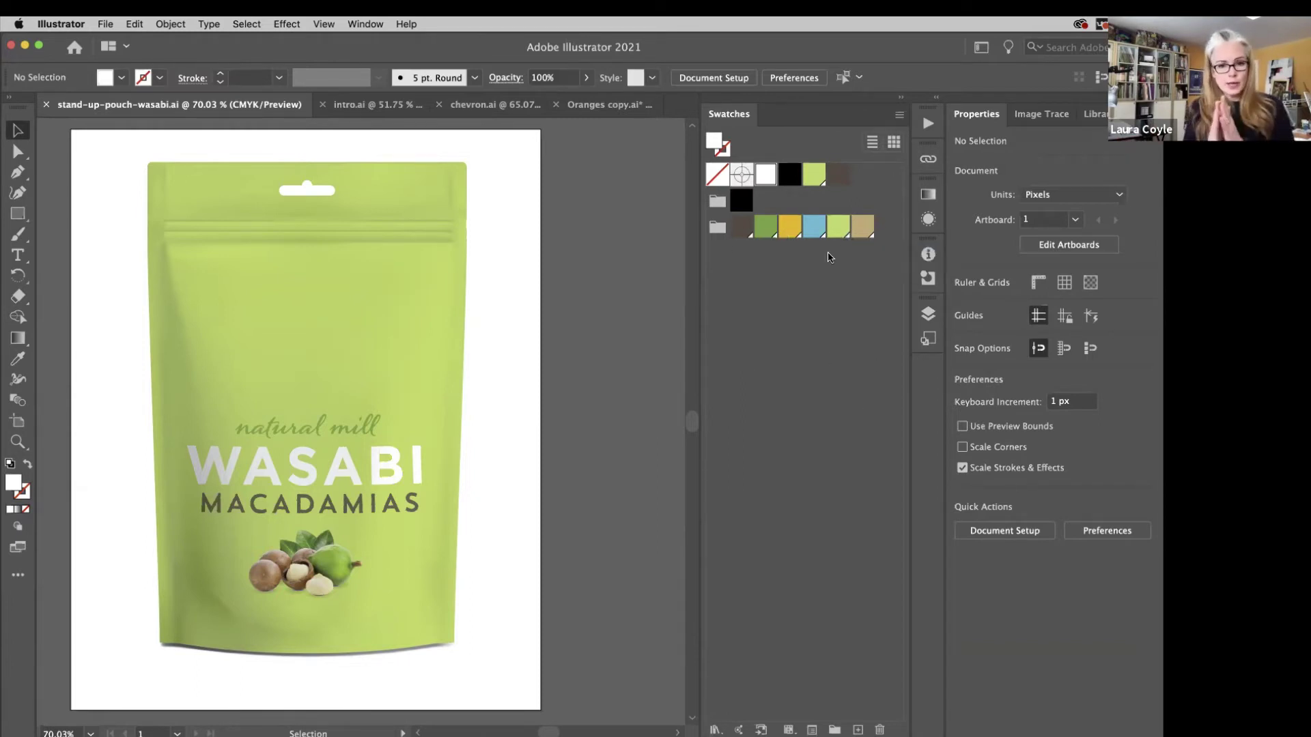
Save the current panel layout as a new workspace named Test and check it in the workspace list.
{"action": "left_click", "coordinate": [982, 48]}
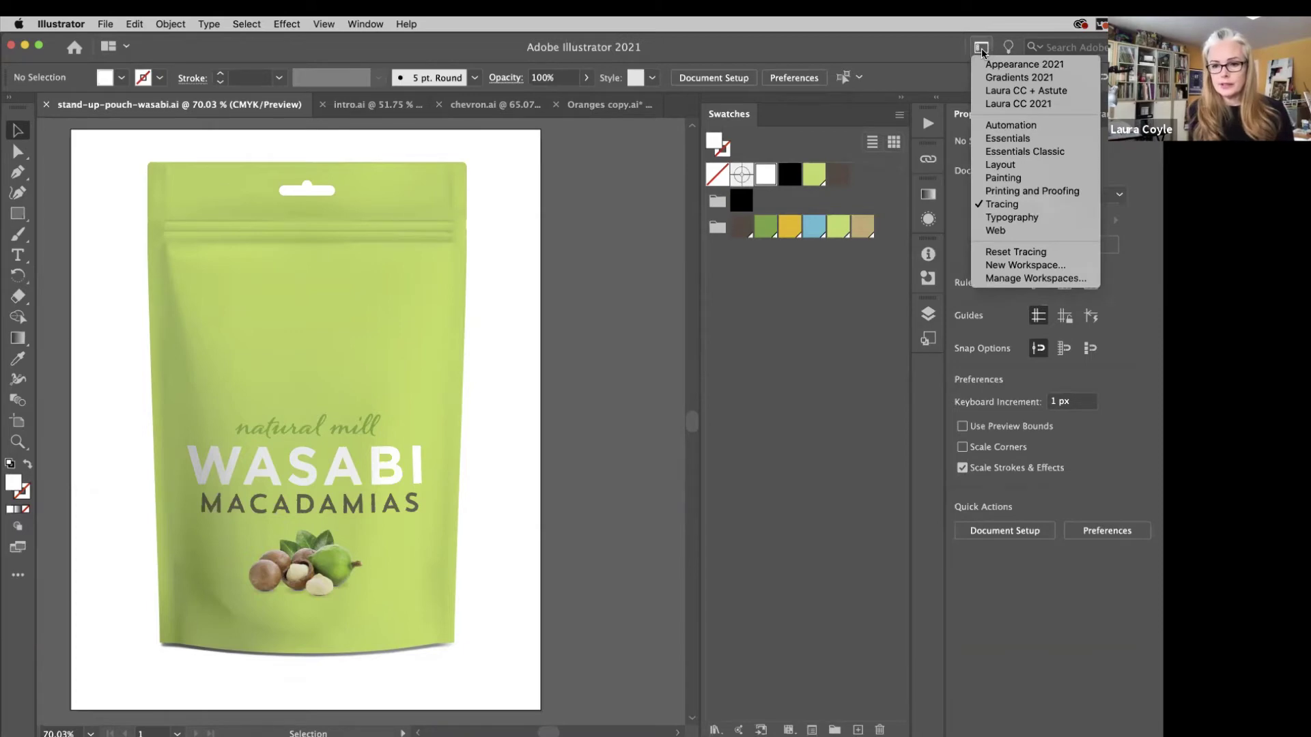
{"action": "left_click", "coordinate": [1037, 266]}
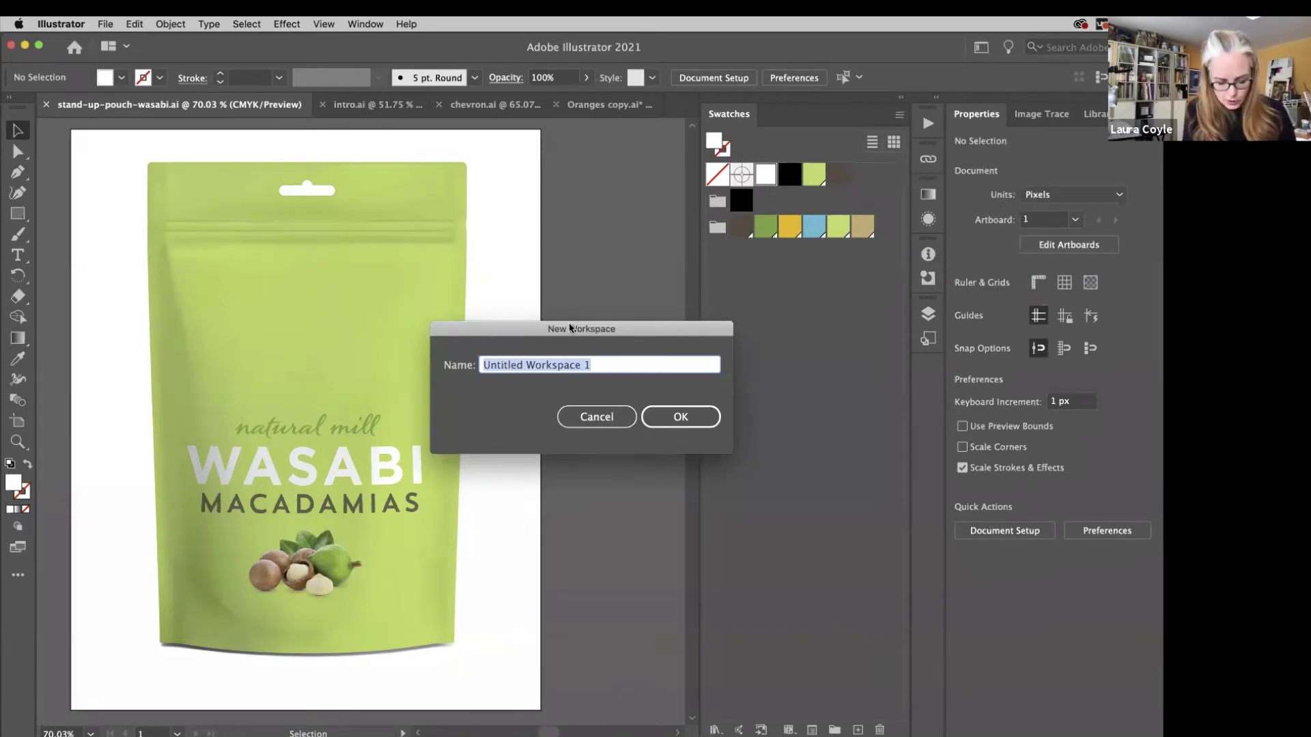
{"action": "type", "text": "Test"}
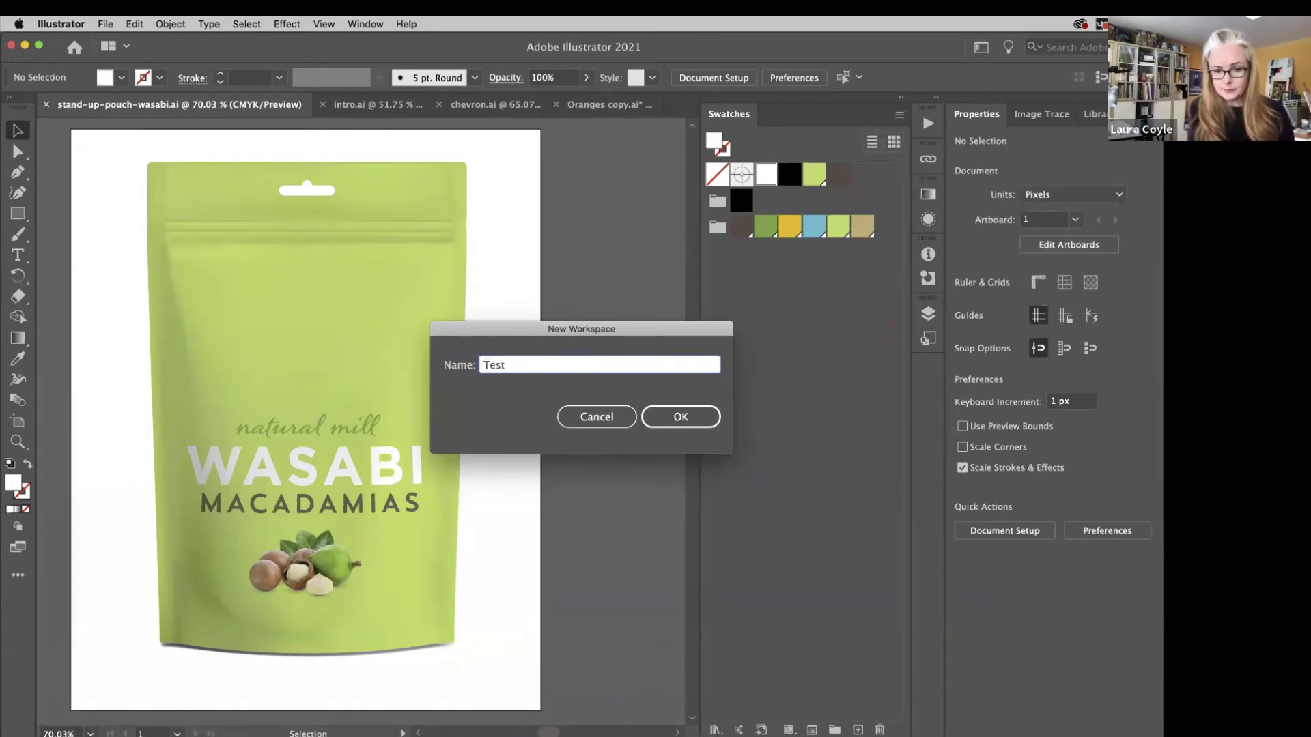
{"action": "left_click", "coordinate": [702, 422]}
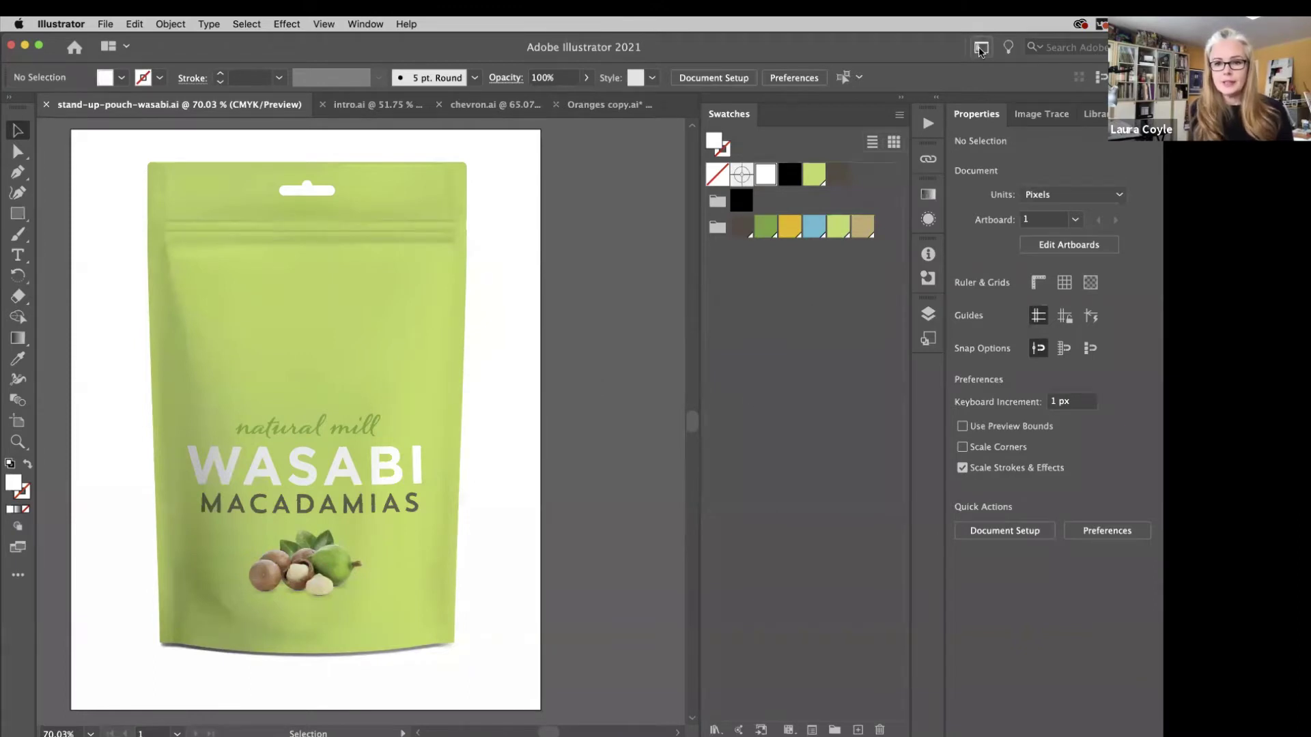
{"action": "left_click", "coordinate": [981, 47]}
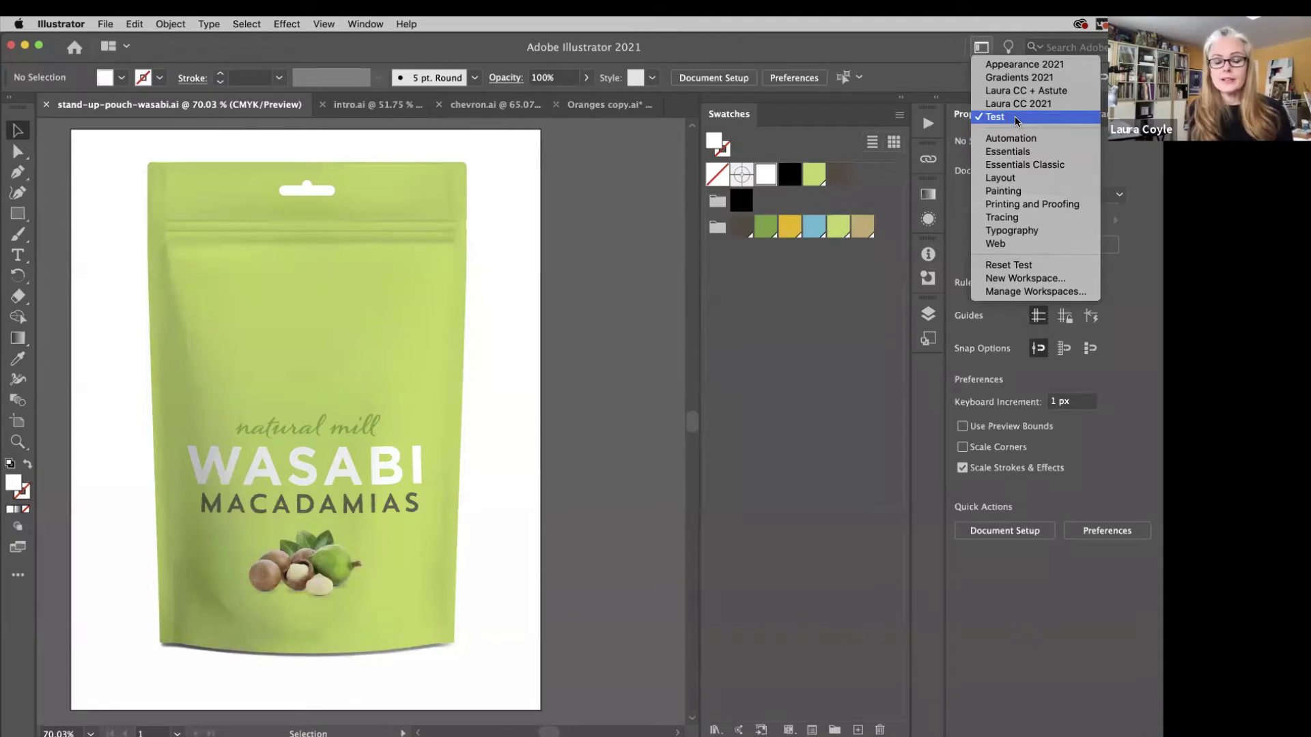
{"action": "left_click", "coordinate": [635, 257]}
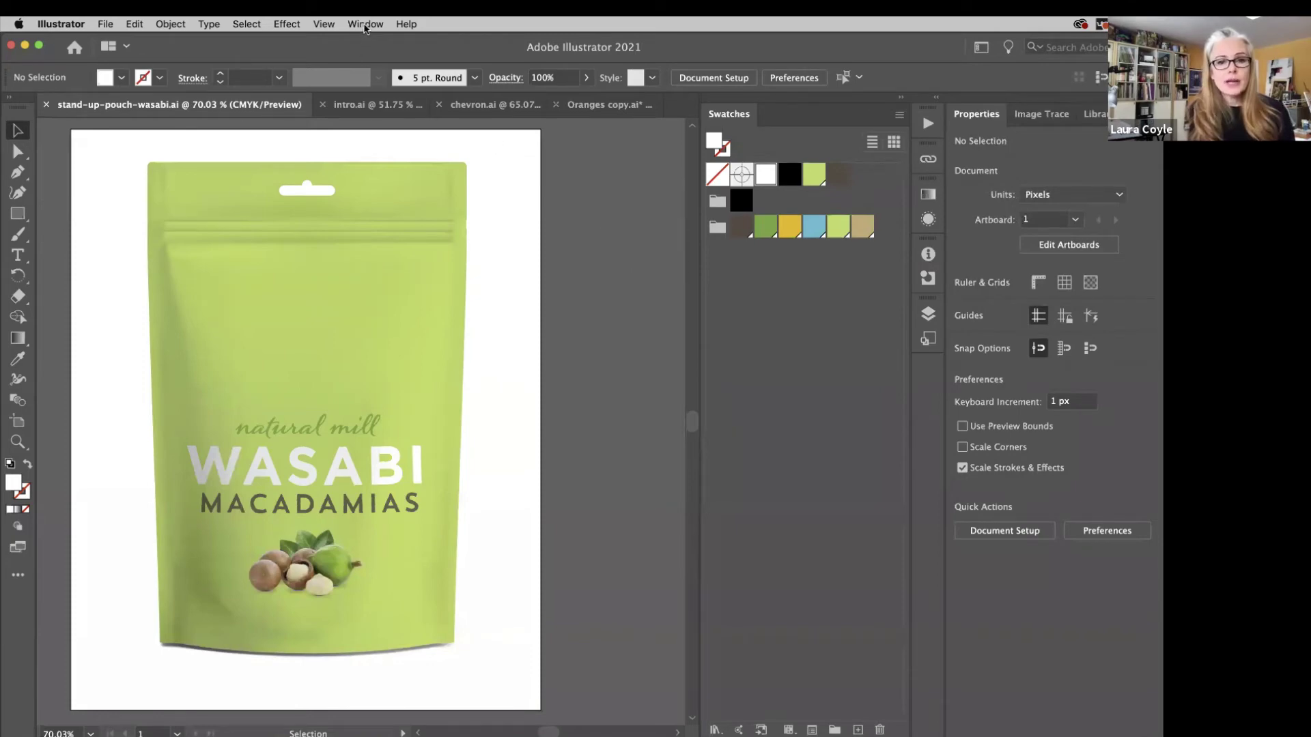
Show the Pattern Options panel and dock it in a column beside the Tools panel.
{"action": "left_click", "coordinate": [365, 25]}
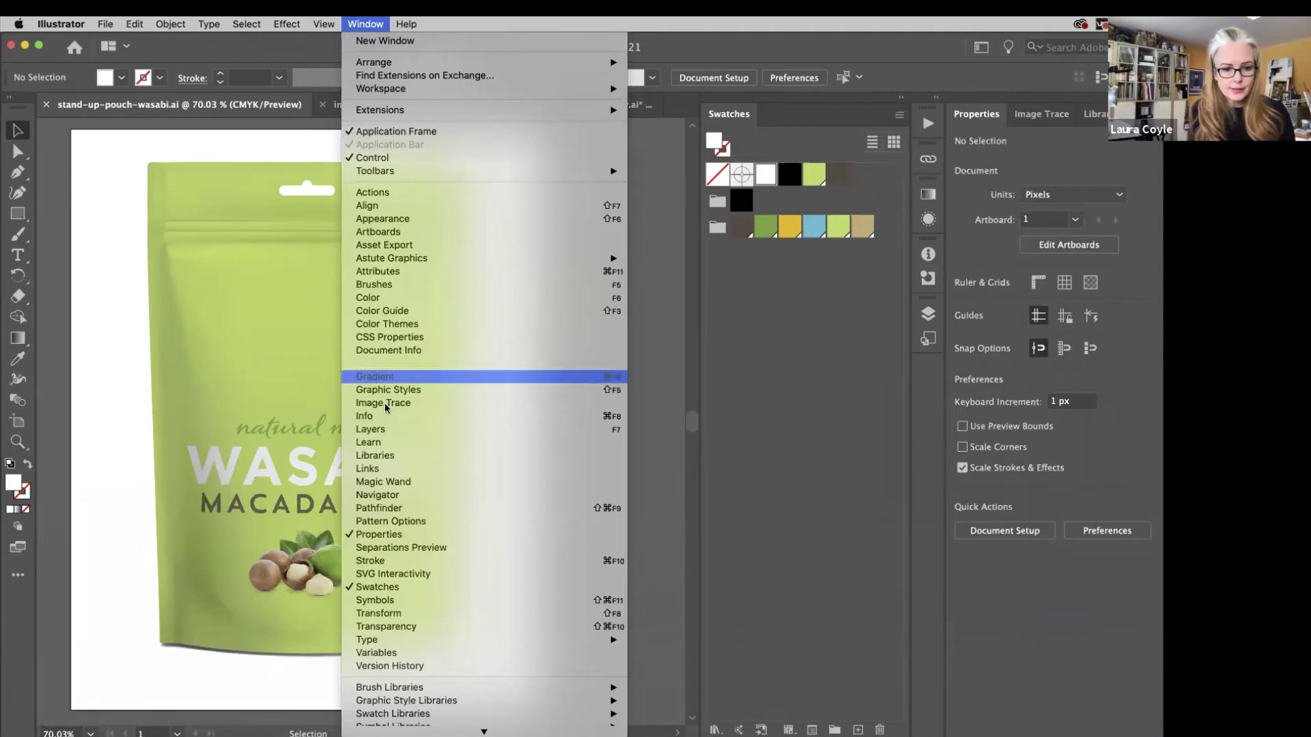
{"action": "left_click", "coordinate": [393, 522]}
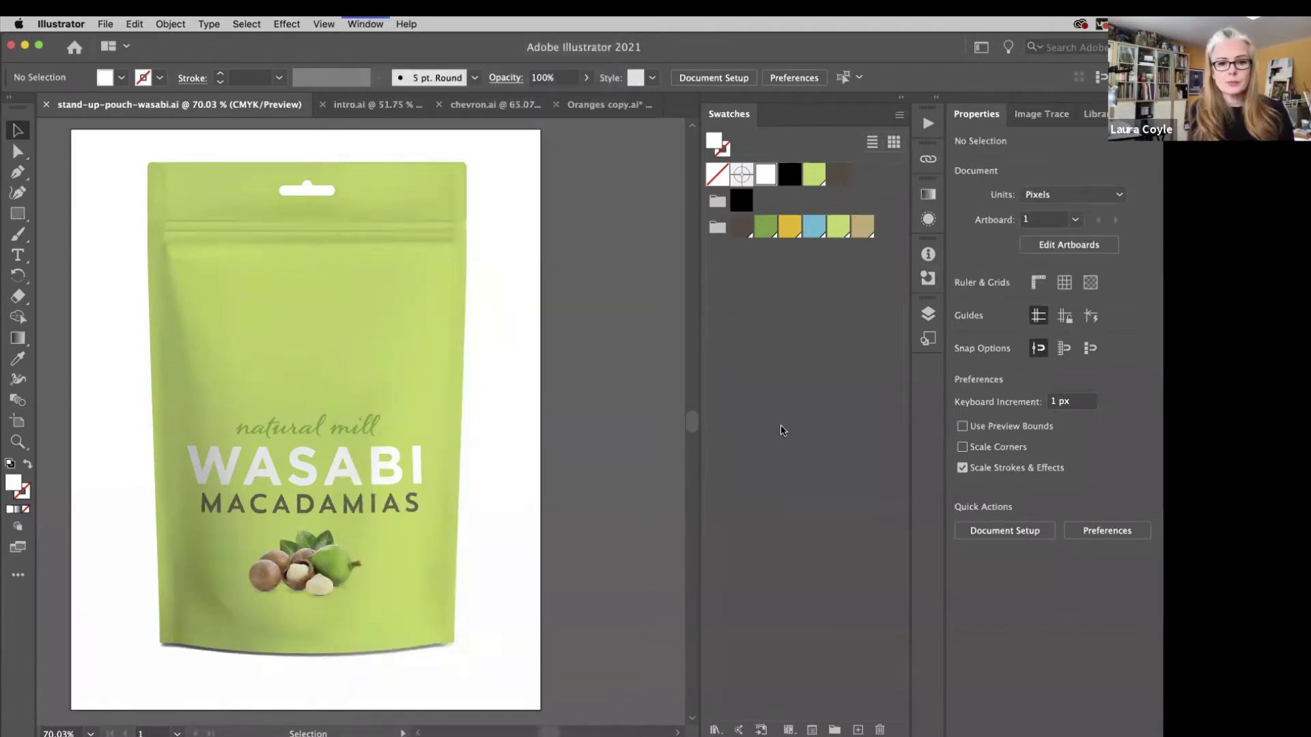
{"action": "left_click_drag", "start_coordinate": [160, 105], "coordinate": [447, 200]}
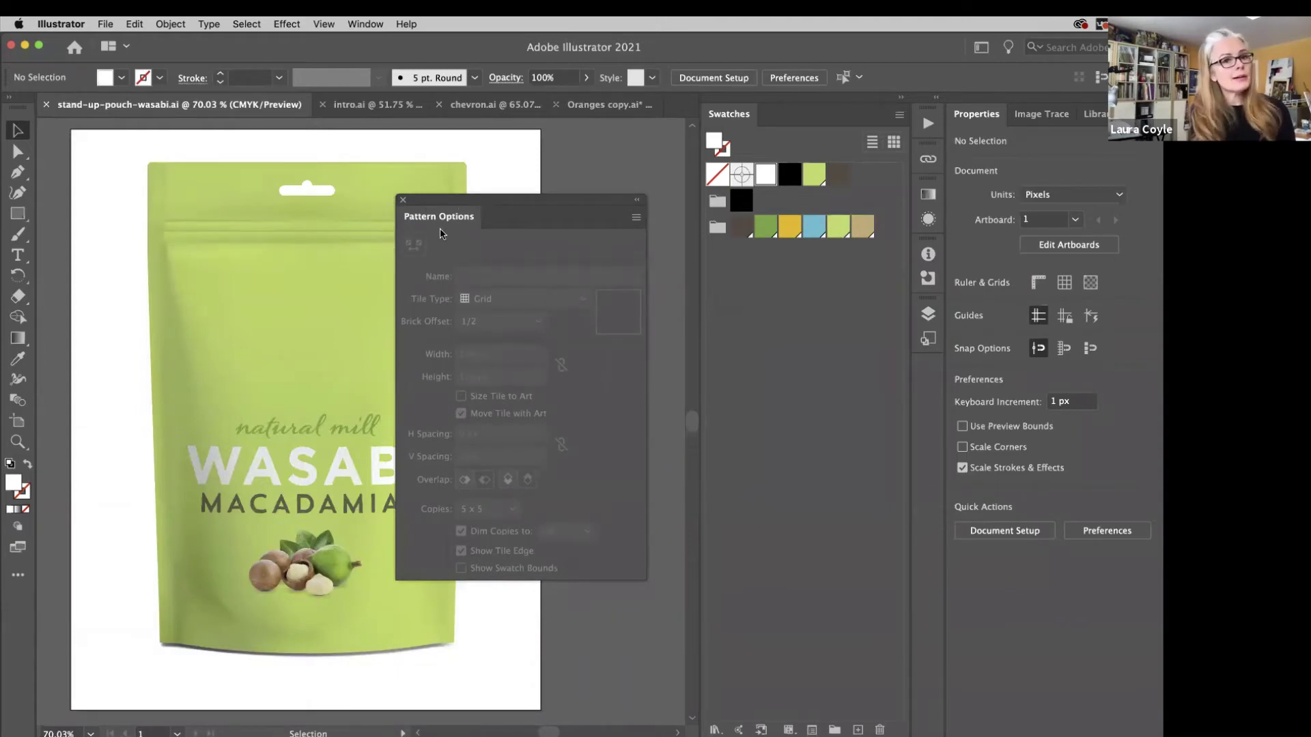
{"action": "left_click_drag", "start_coordinate": [445, 217], "coordinate": [37, 152]}
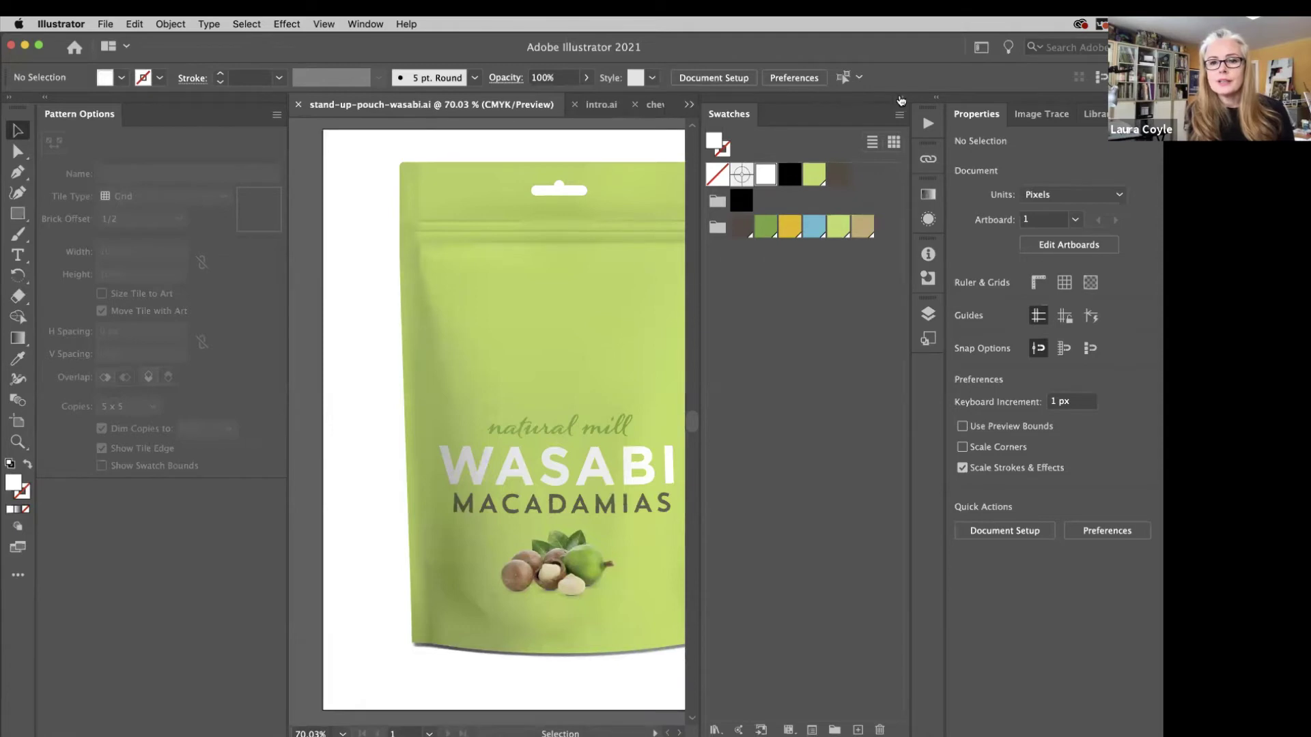
Collapse the Swatches column to an icon, and collapse and narrow the Pattern Options column to icon only.
{"action": "left_click", "coordinate": [901, 99]}
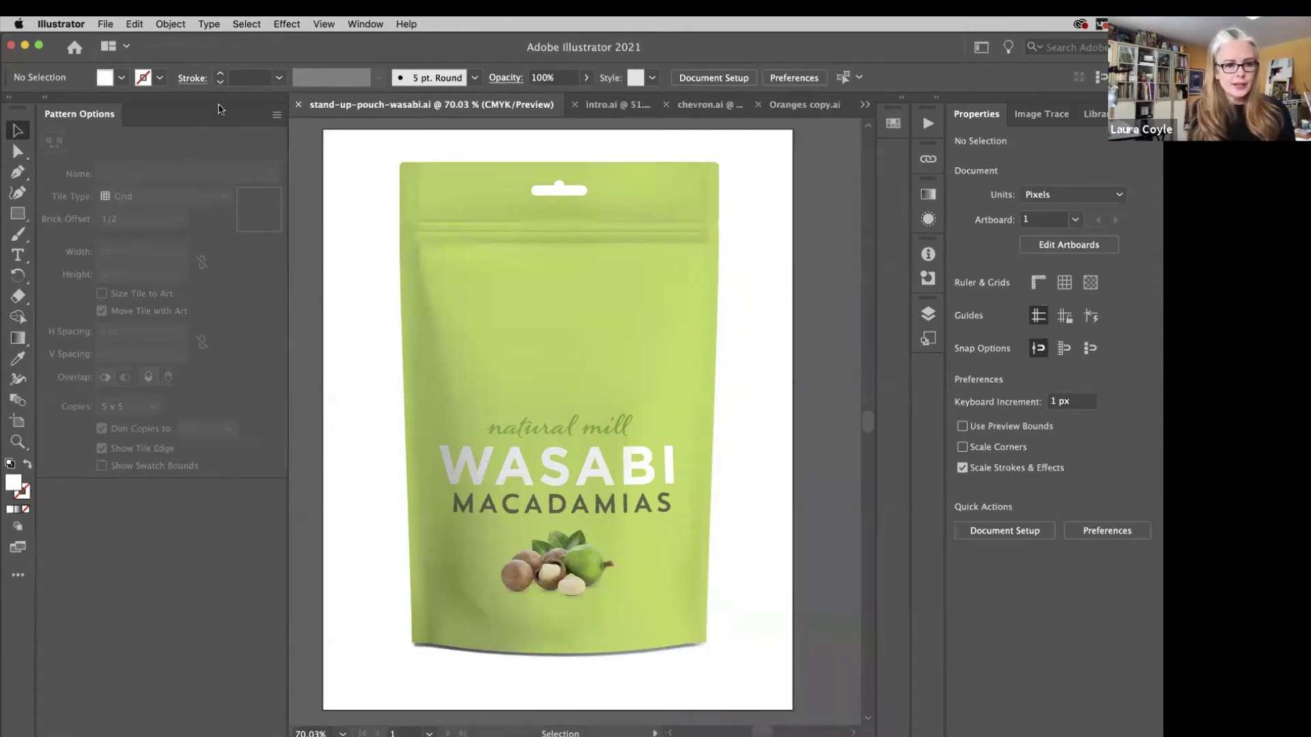
{"action": "left_click", "coordinate": [45, 101]}
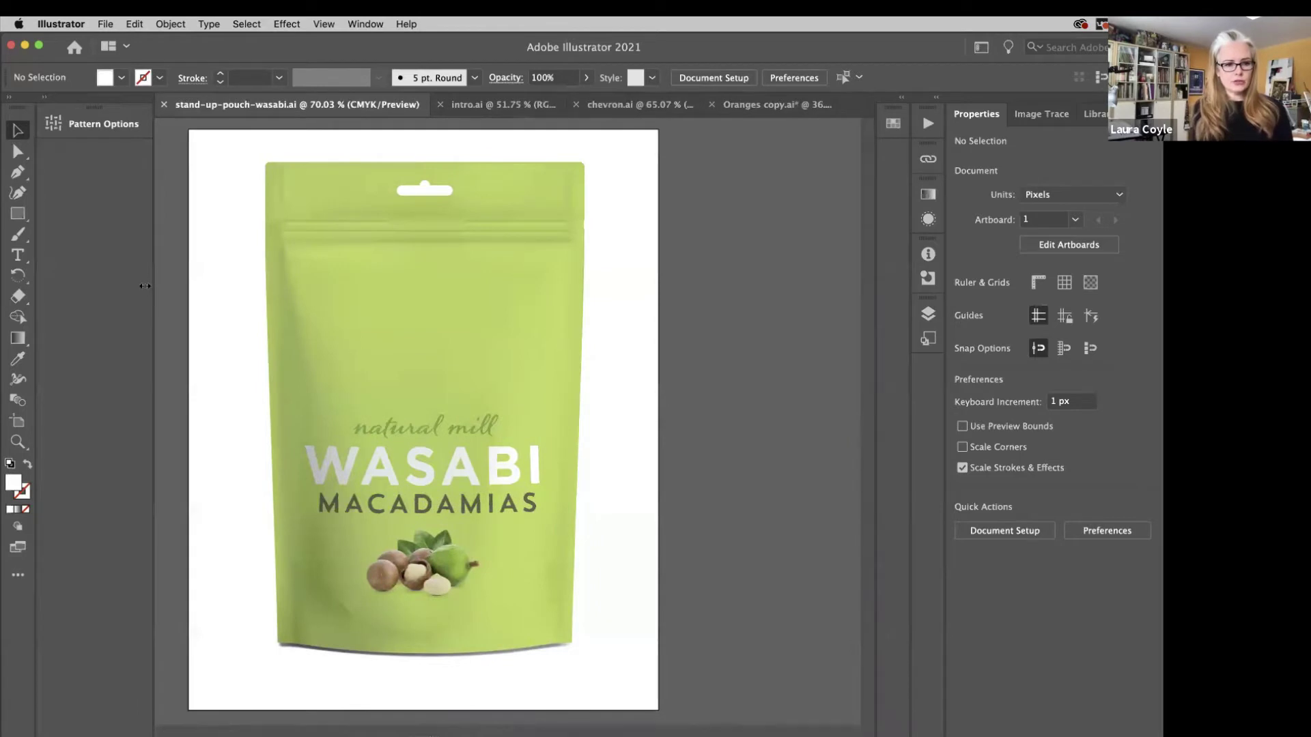
{"action": "left_click_drag", "start_coordinate": [151, 287], "coordinate": [72, 274]}
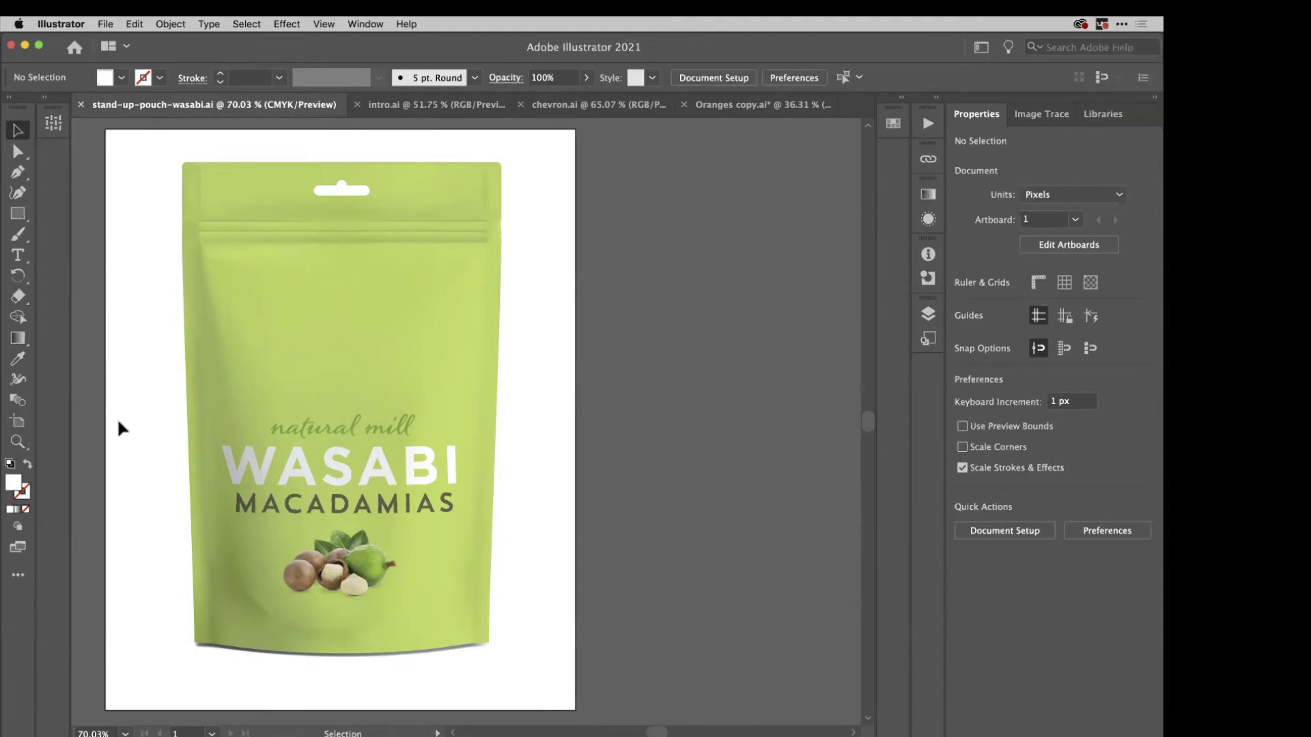
{"action": "left_click", "coordinate": [53, 122]}
{"action": "left_click", "coordinate": [51, 127]}
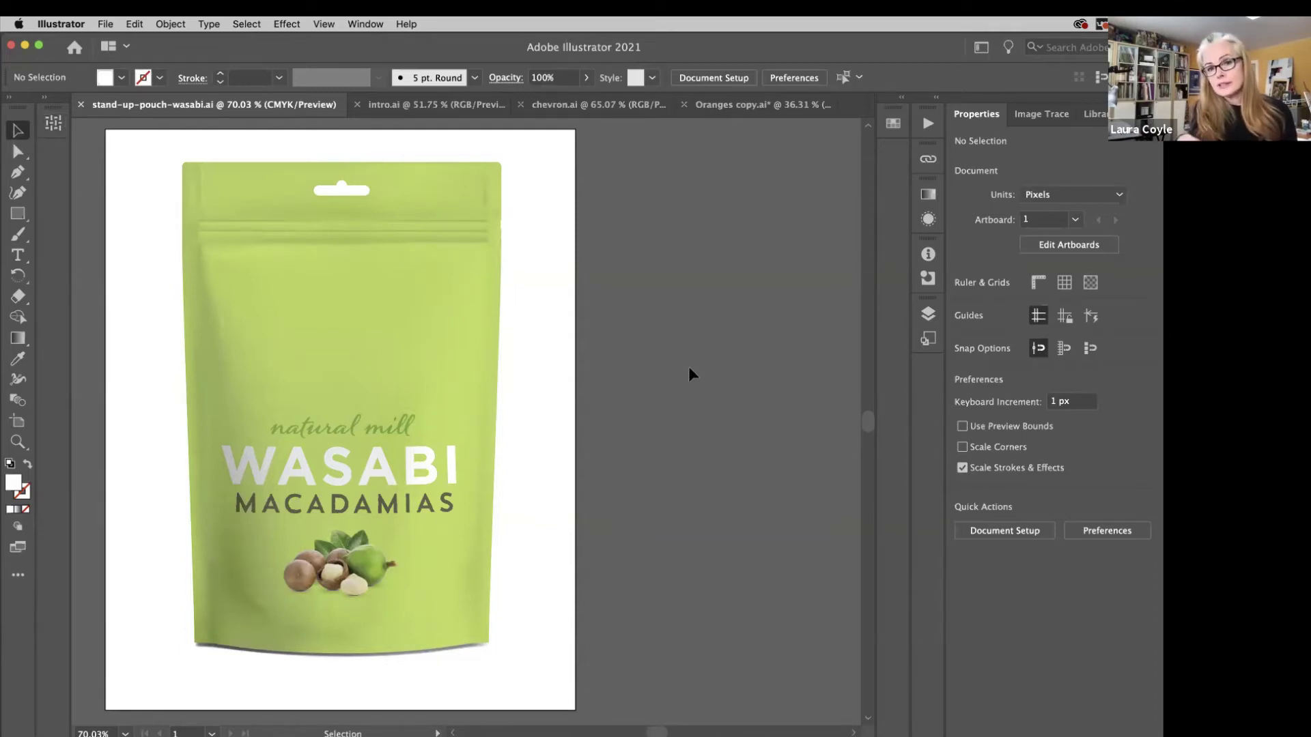
Save the updated layout as a workspace named Test, overwriting the existing one, and review the workspace list.
{"action": "left_click", "coordinate": [981, 48]}
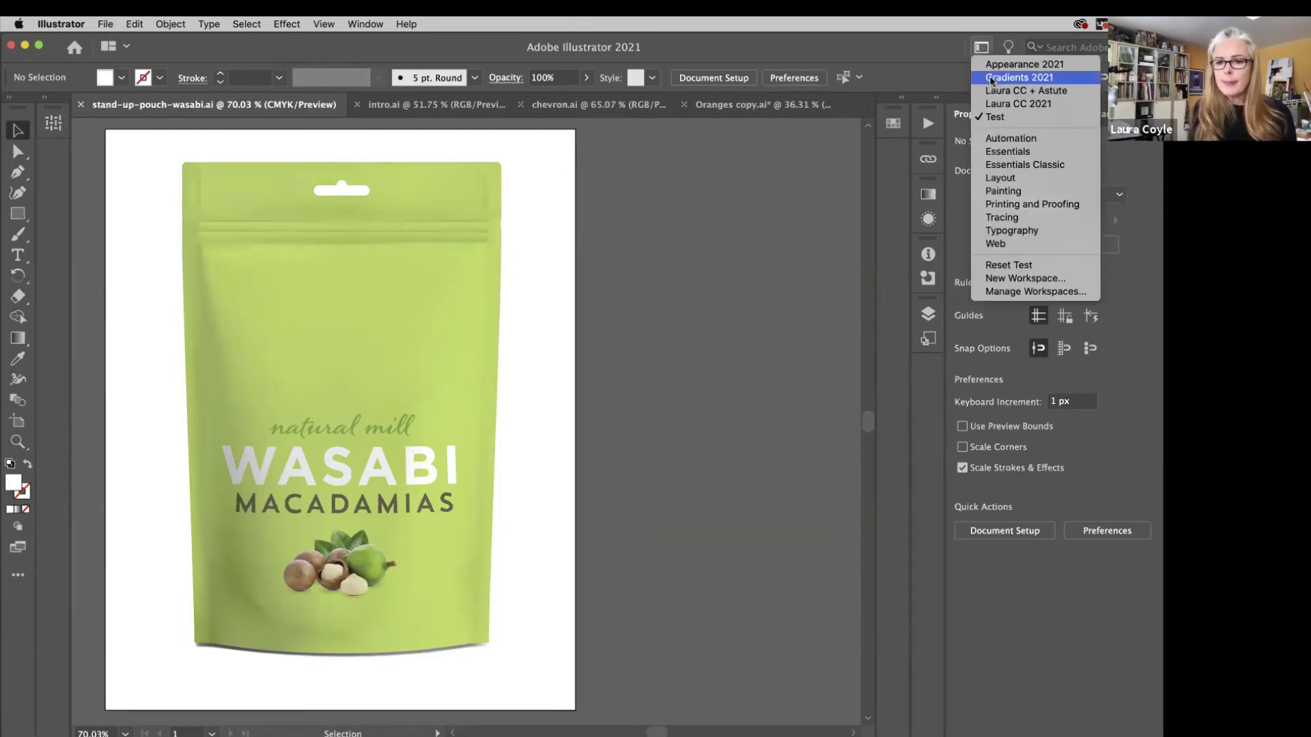
{"action": "left_click", "coordinate": [1015, 278]}
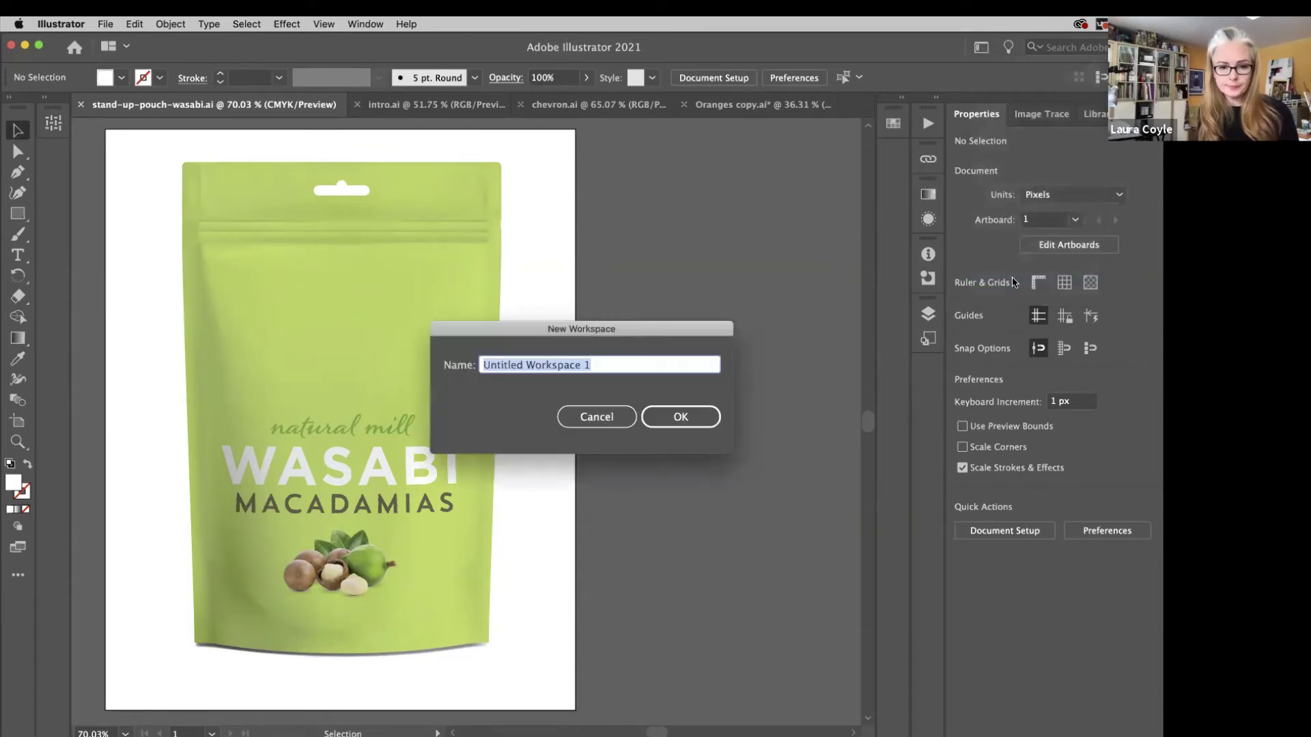
{"action": "type", "text": "tes"}
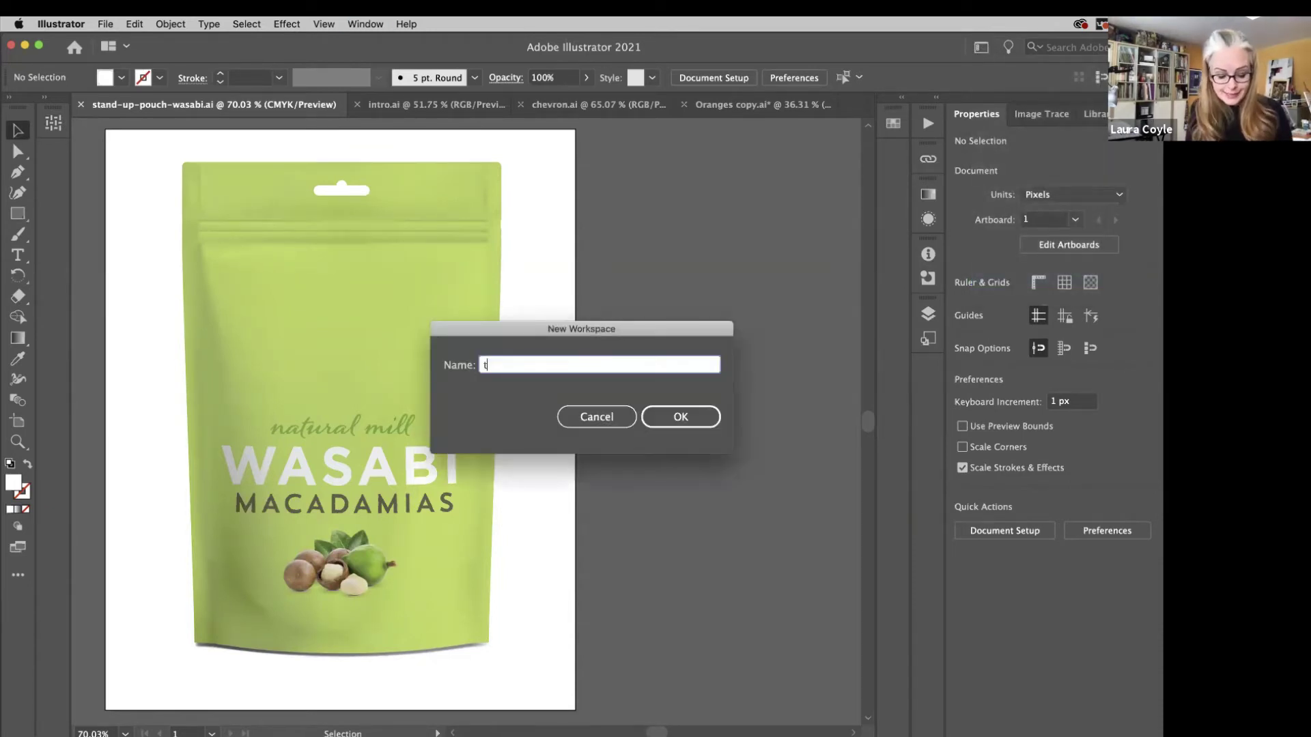
{"action": "key", "text": "BackSpace"}
{"action": "key", "text": "BackSpace"}
{"action": "key", "text": "BackSpace"}
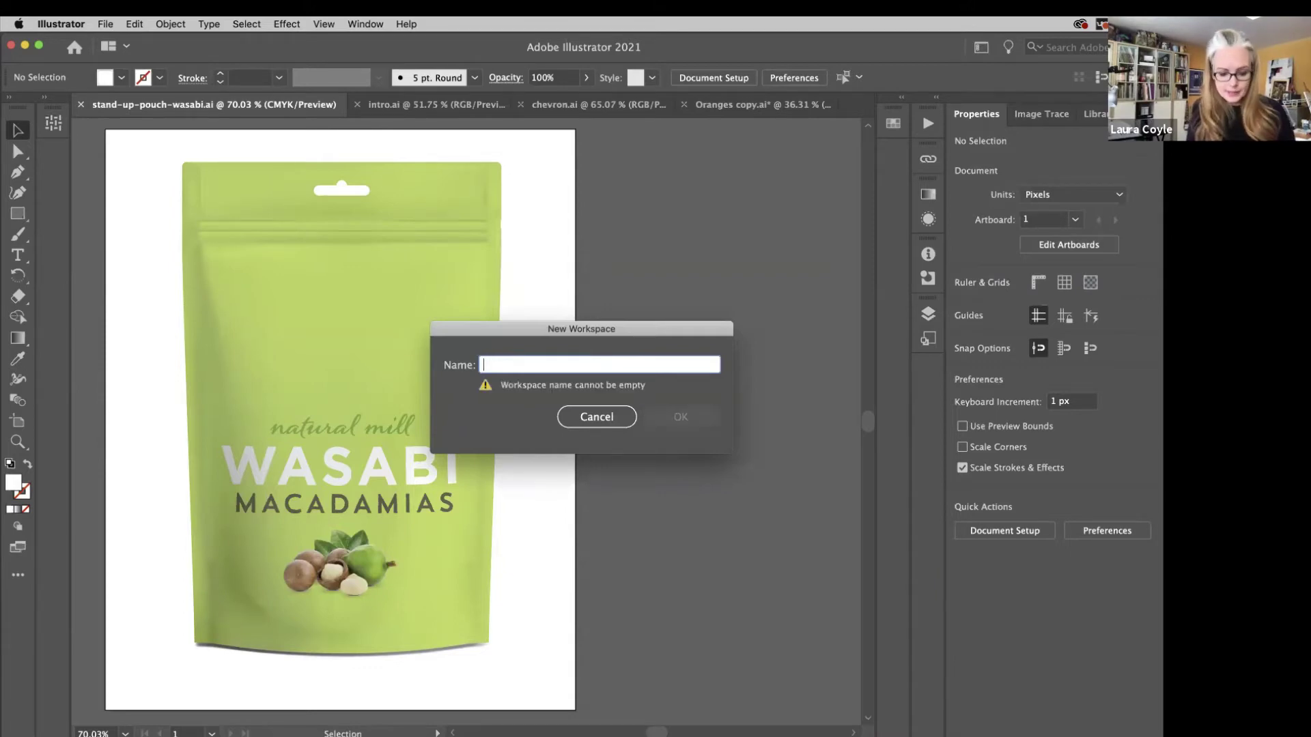
{"action": "type", "text": "Test"}
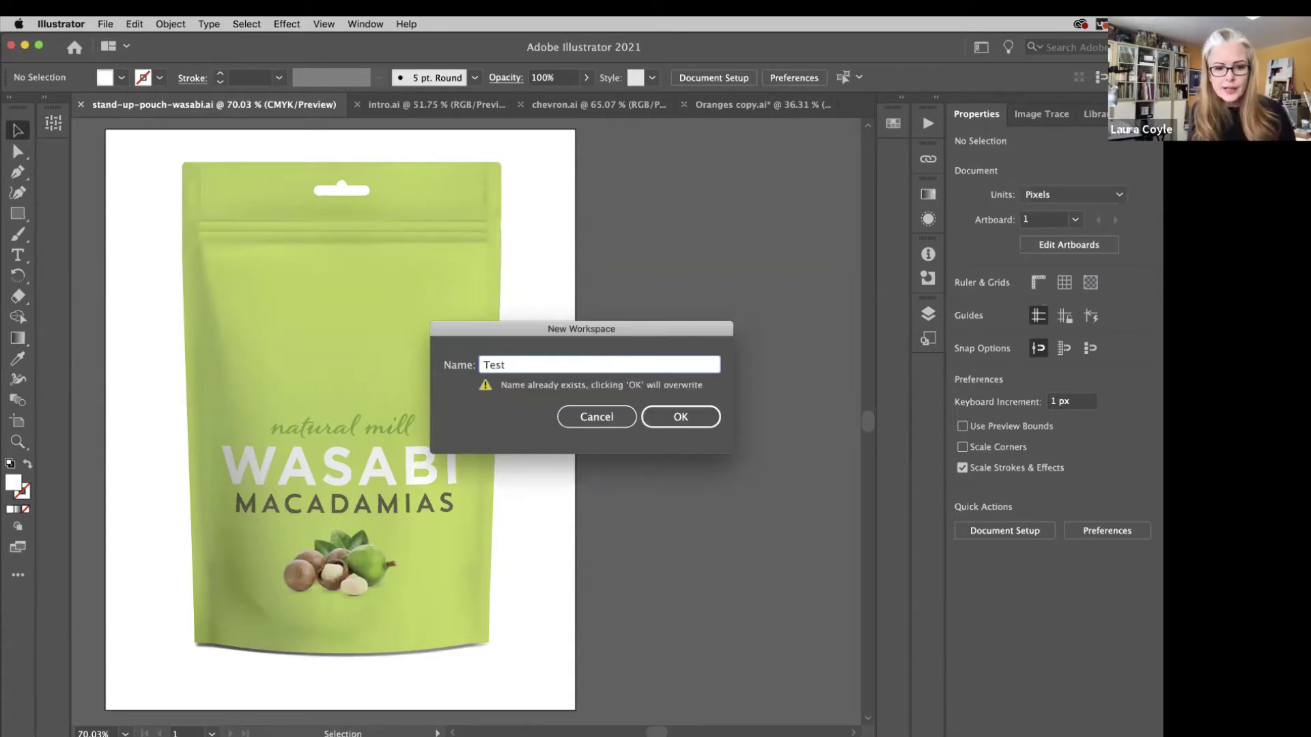
{"action": "left_click", "coordinate": [658, 65]}
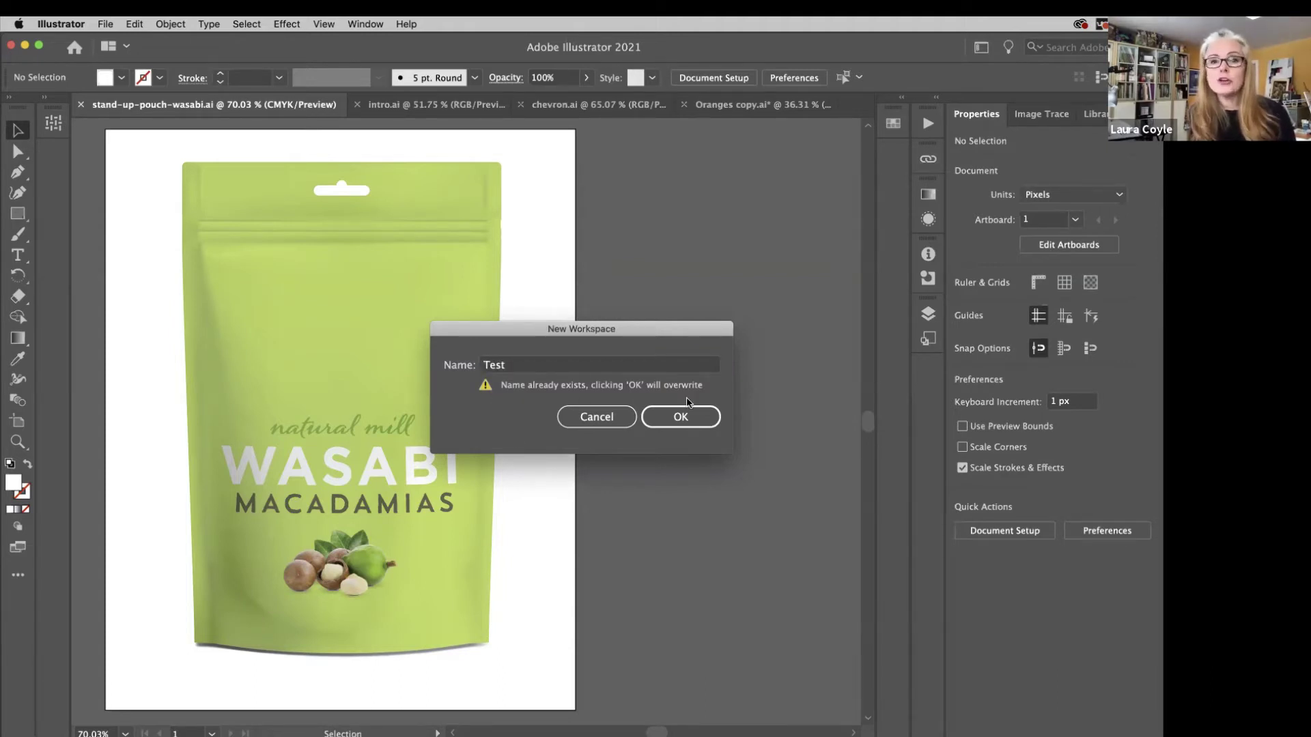
{"action": "left_click", "coordinate": [681, 419]}
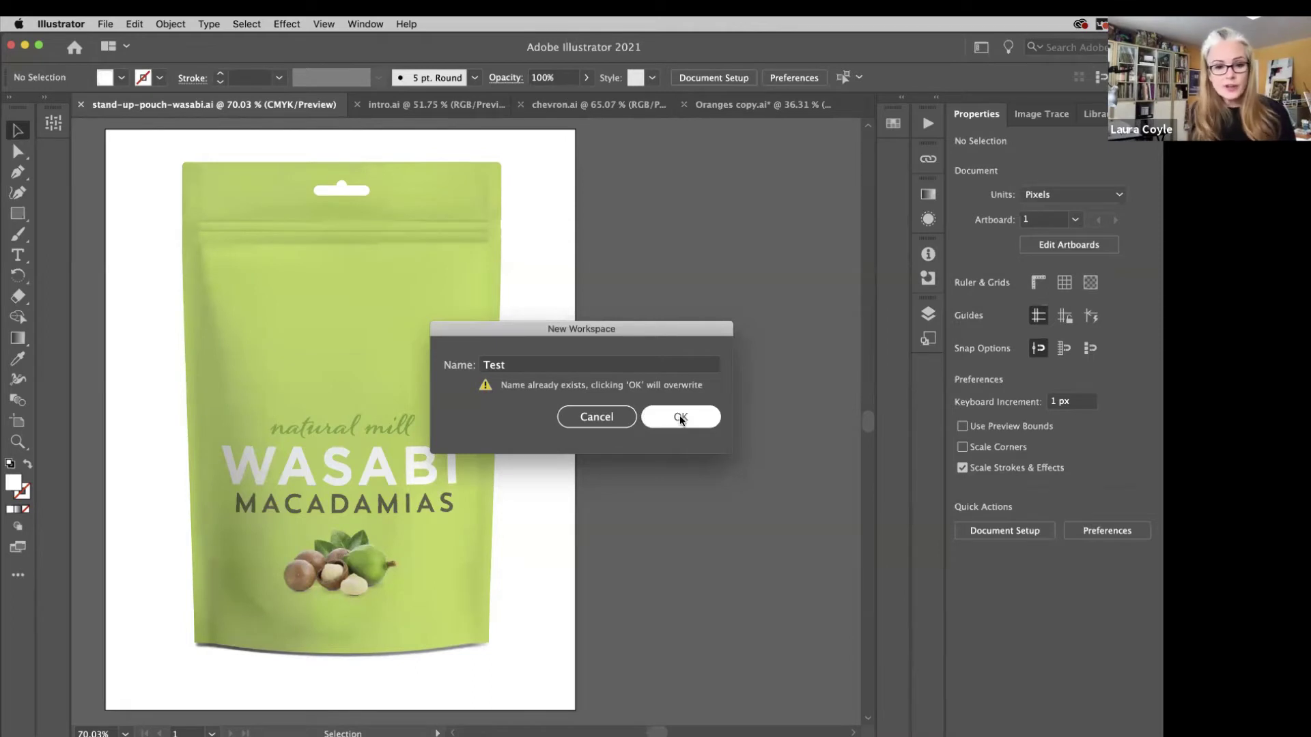
{"action": "left_click", "coordinate": [681, 419]}
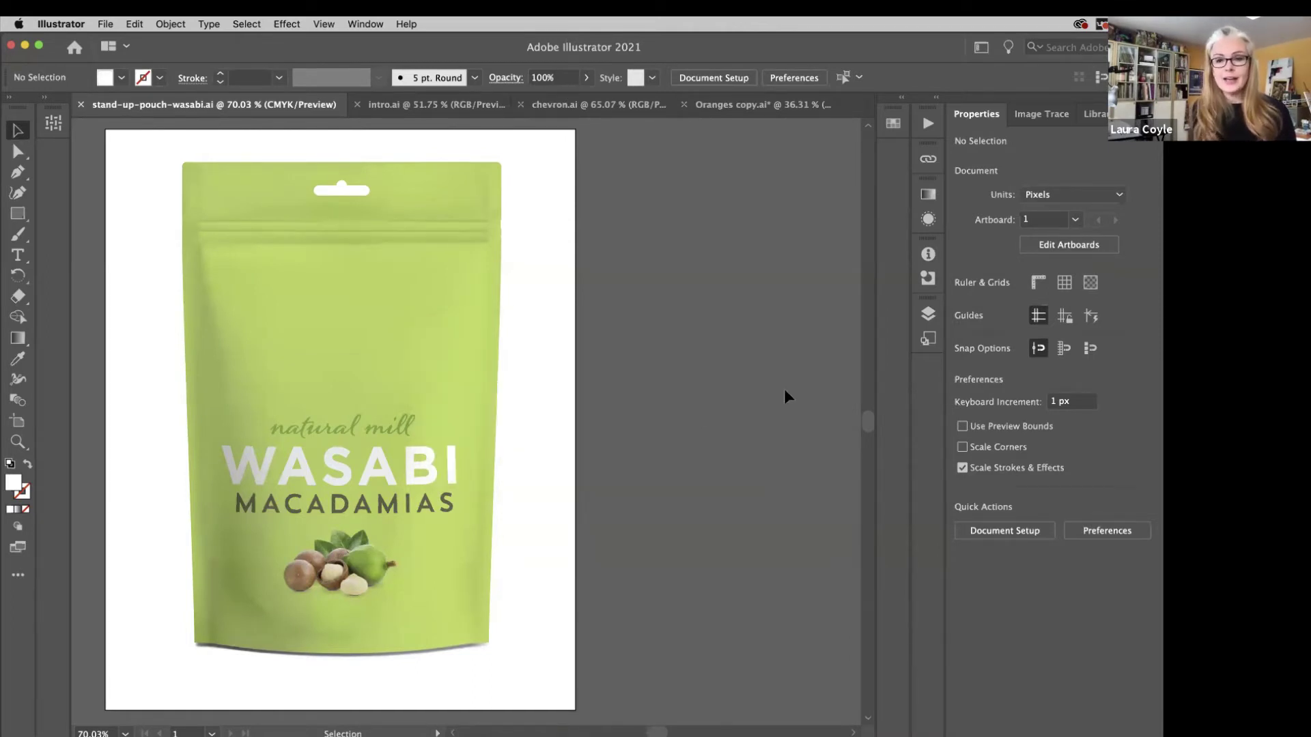
{"action": "left_click", "coordinate": [982, 47]}
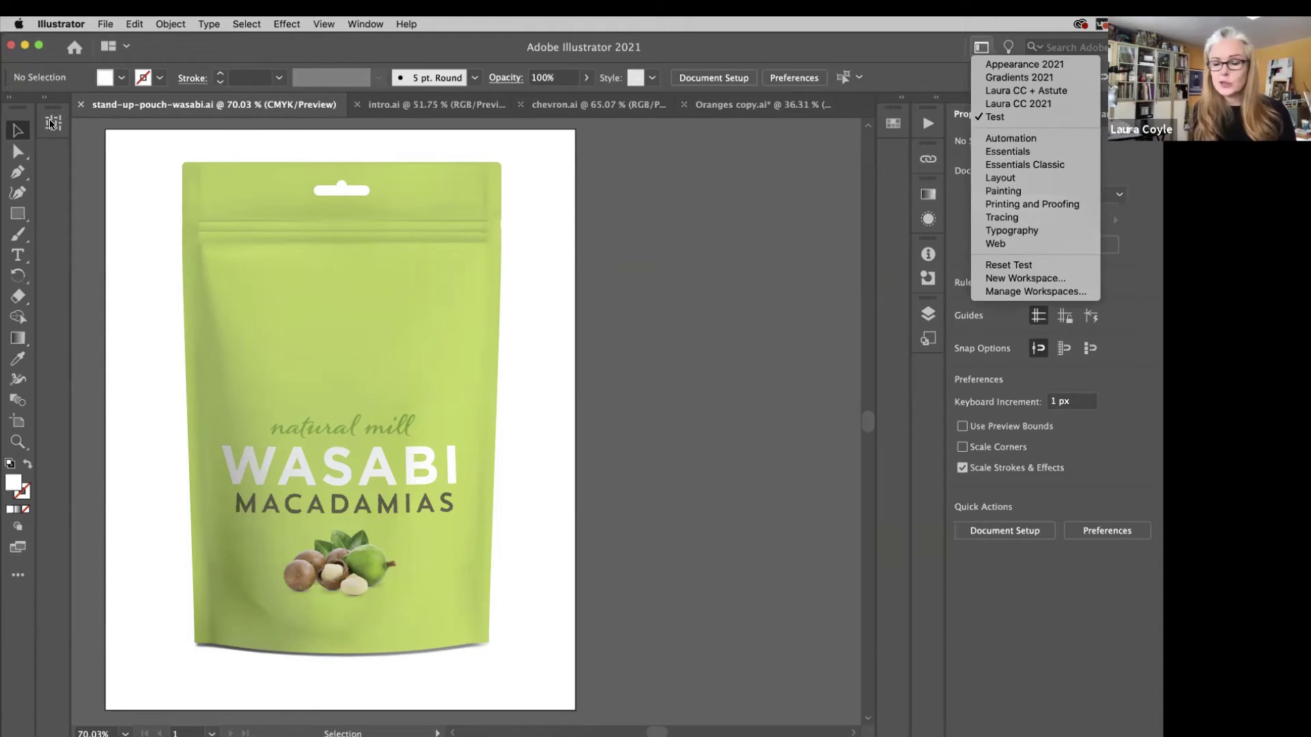
{"action": "left_click", "coordinate": [772, 189]}
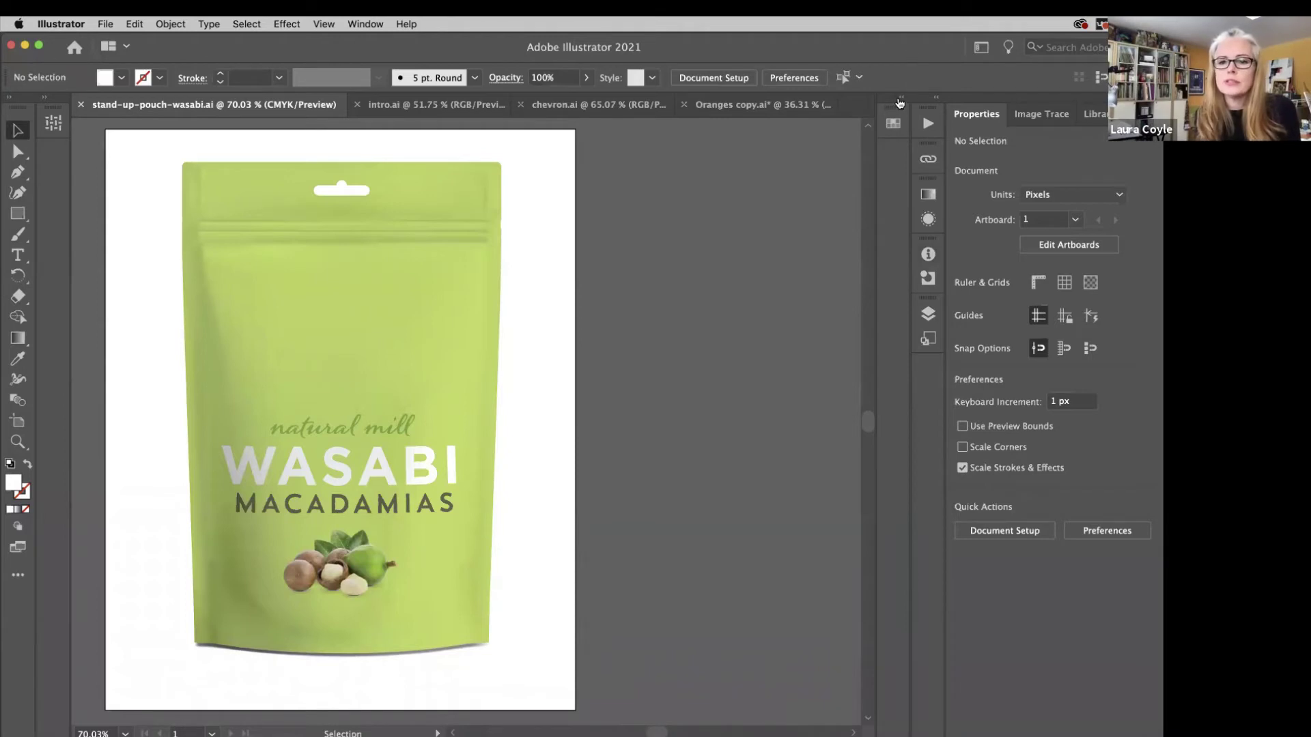
Expand the Swatches column, show the Libraries panel, and collapse the Properties, Image Trace and Libraries group to labelled icons.
{"action": "left_click", "coordinate": [900, 100]}
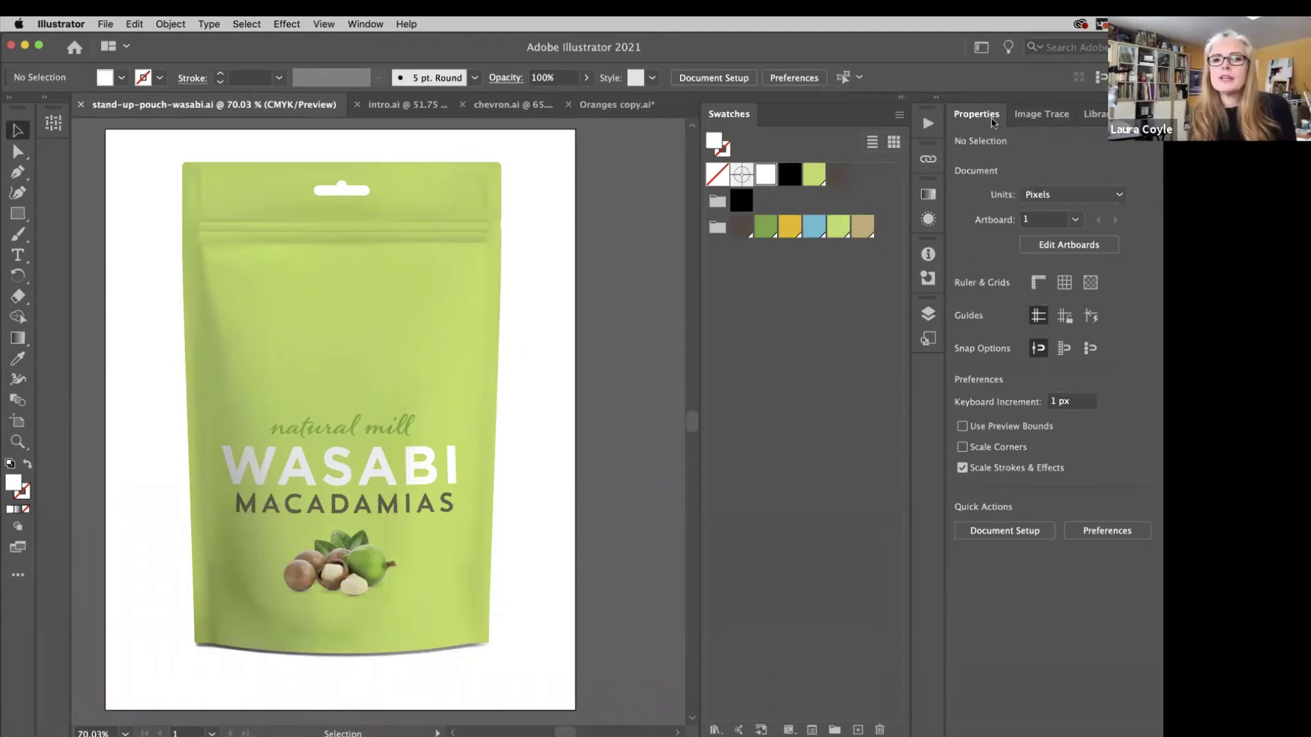
{"action": "left_click", "coordinate": [1041, 114]}
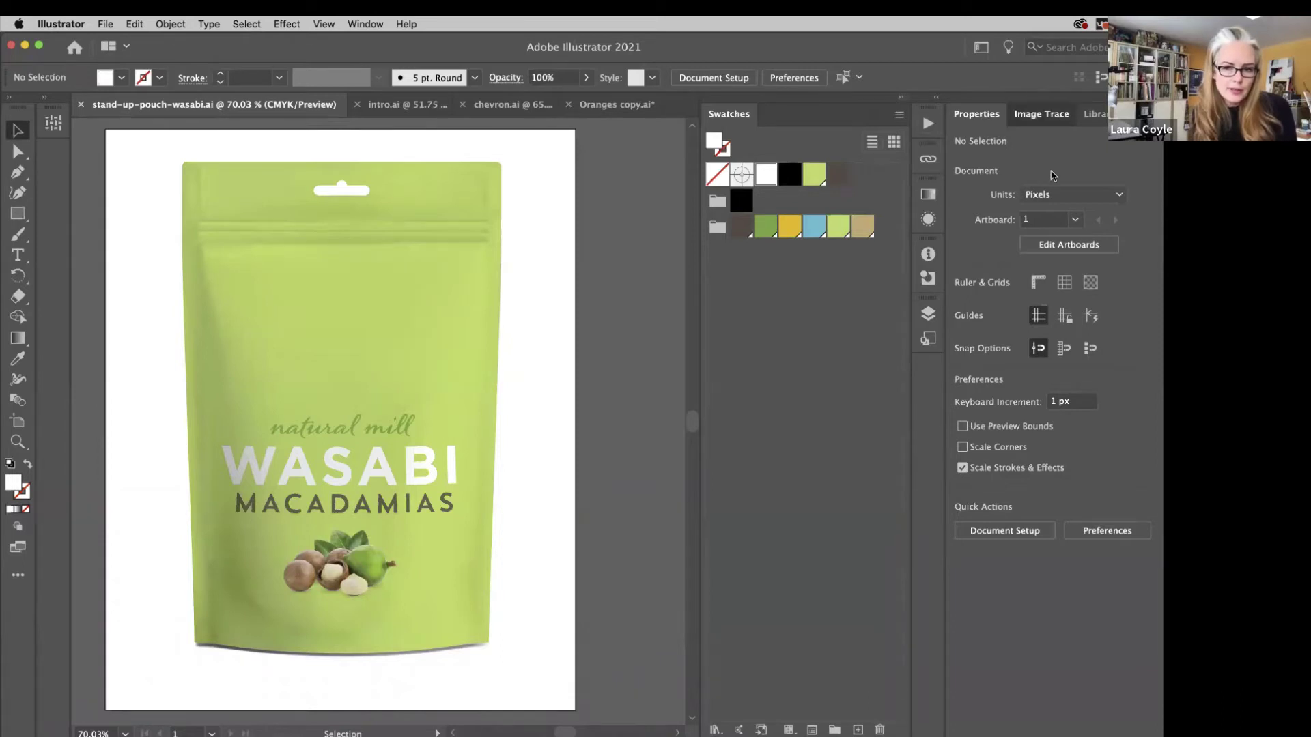
{"action": "left_click", "coordinate": [1087, 118]}
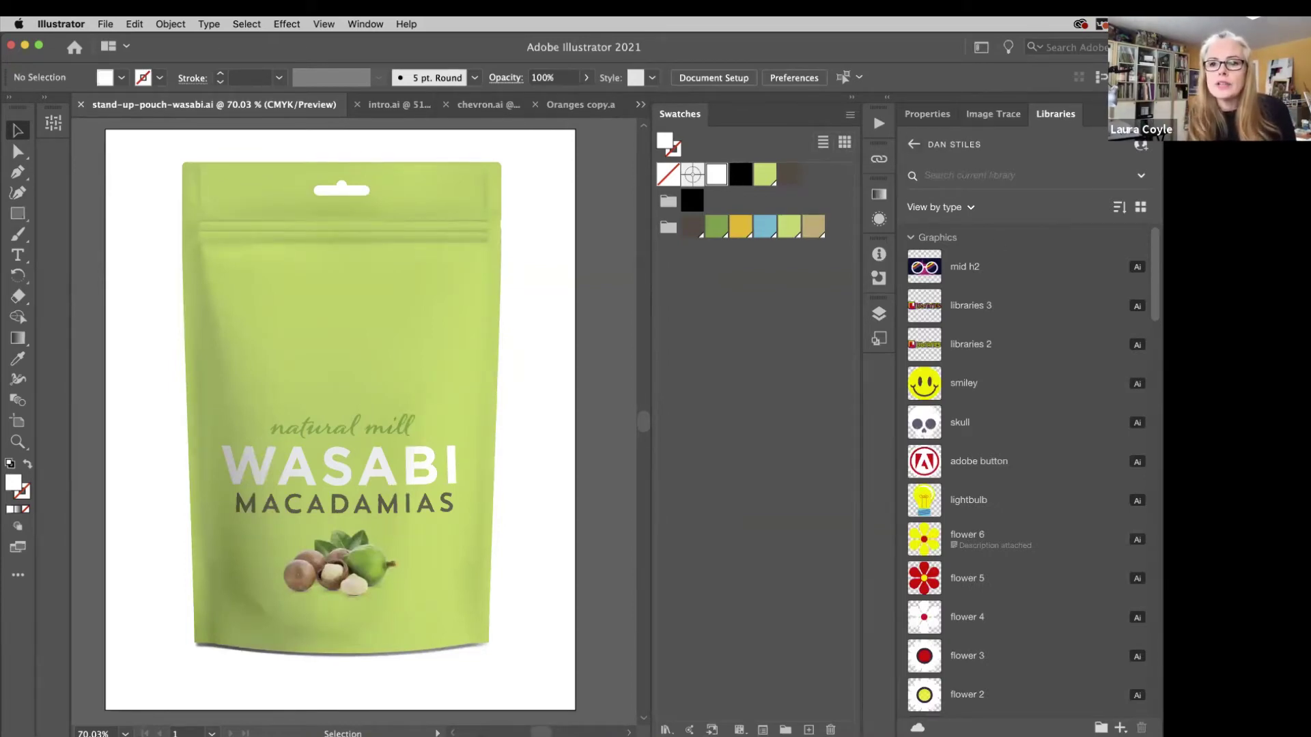
{"action": "left_click", "coordinate": [1155, 97]}
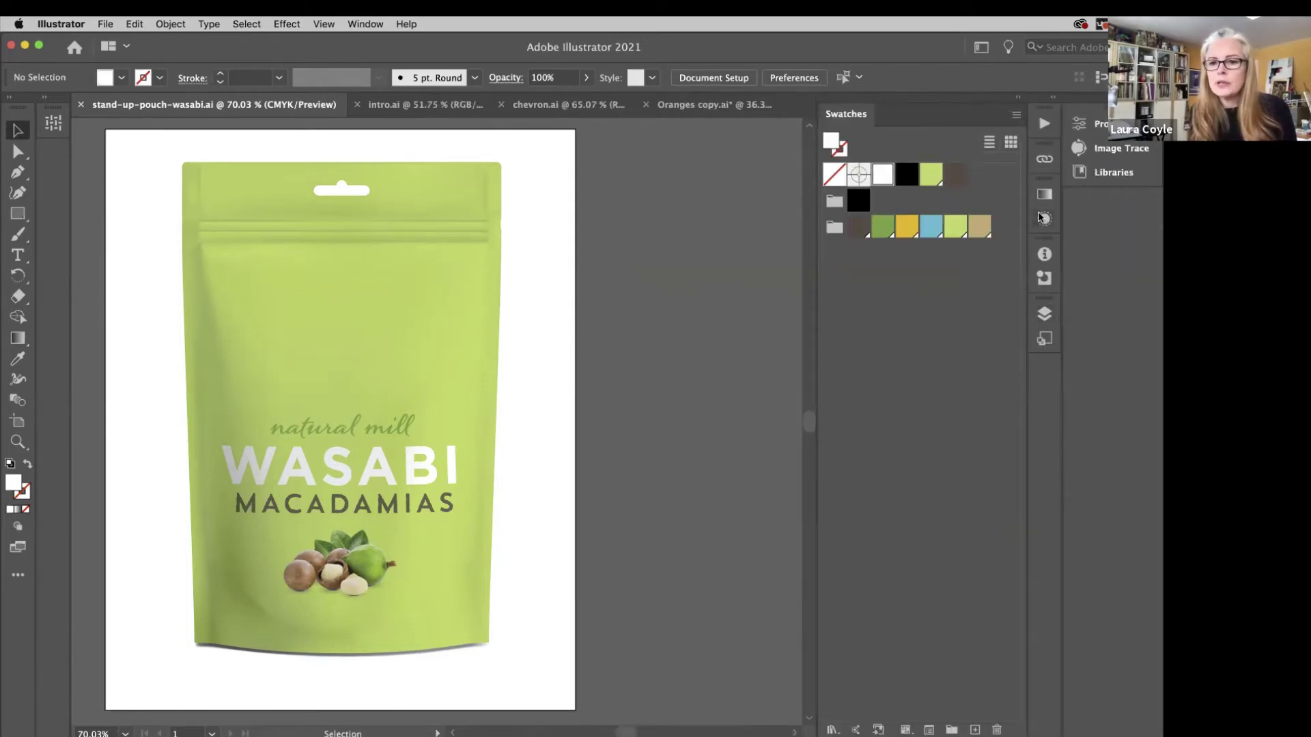
Float the Gradient panel over the canvas, and dock it as a tab beside Swatches.
{"action": "left_click_drag", "start_coordinate": [1045, 194], "coordinate": [640, 283]}
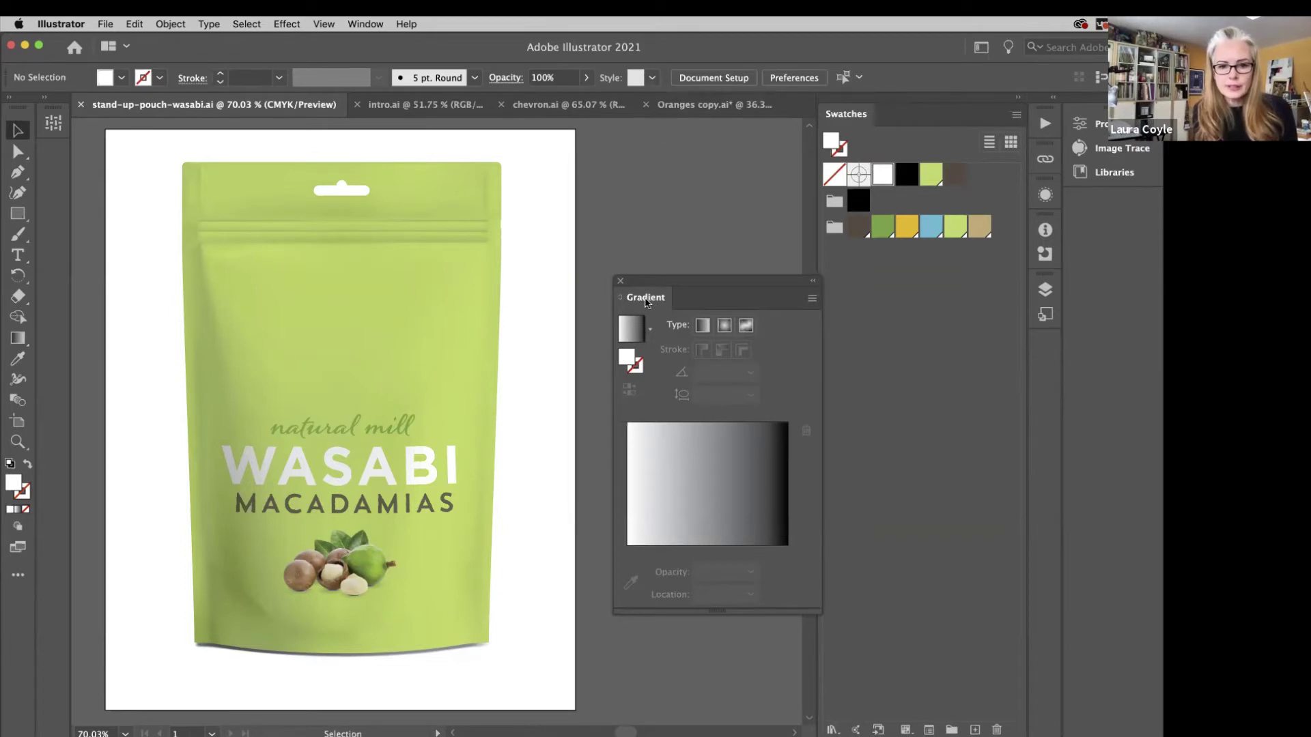
{"action": "left_click_drag", "start_coordinate": [650, 298], "coordinate": [891, 120]}
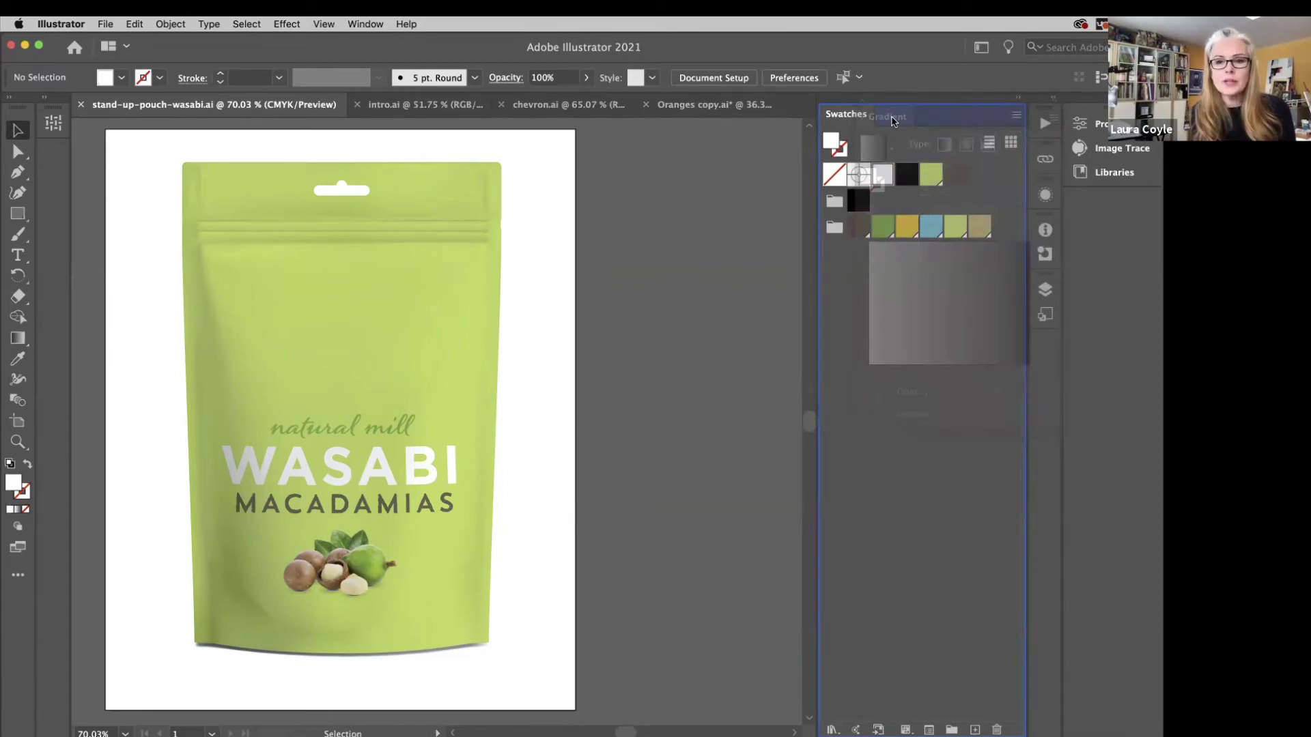
{"action": "left_click_drag", "start_coordinate": [892, 121], "coordinate": [901, 172]}
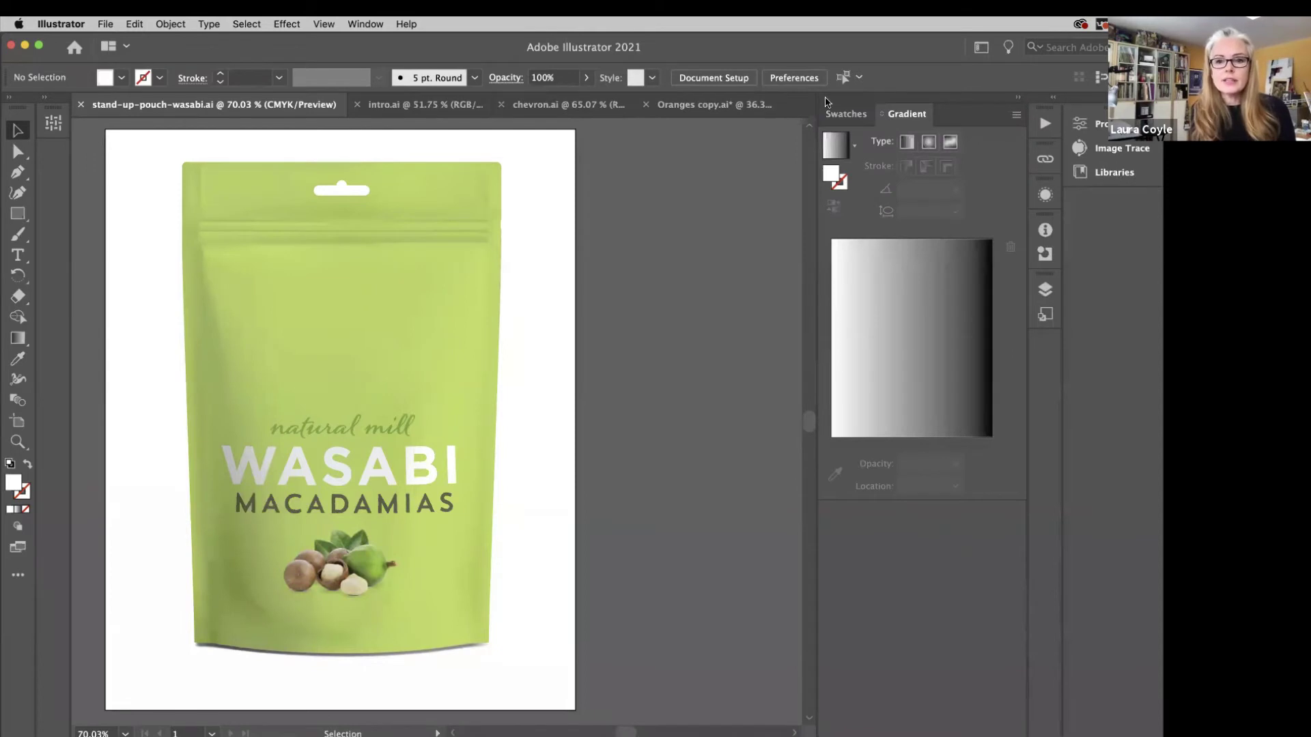
Switch between the Swatches and Gradient tabs, and collapse their shared column to icons.
{"action": "left_click", "coordinate": [847, 114]}
{"action": "left_click", "coordinate": [899, 114]}
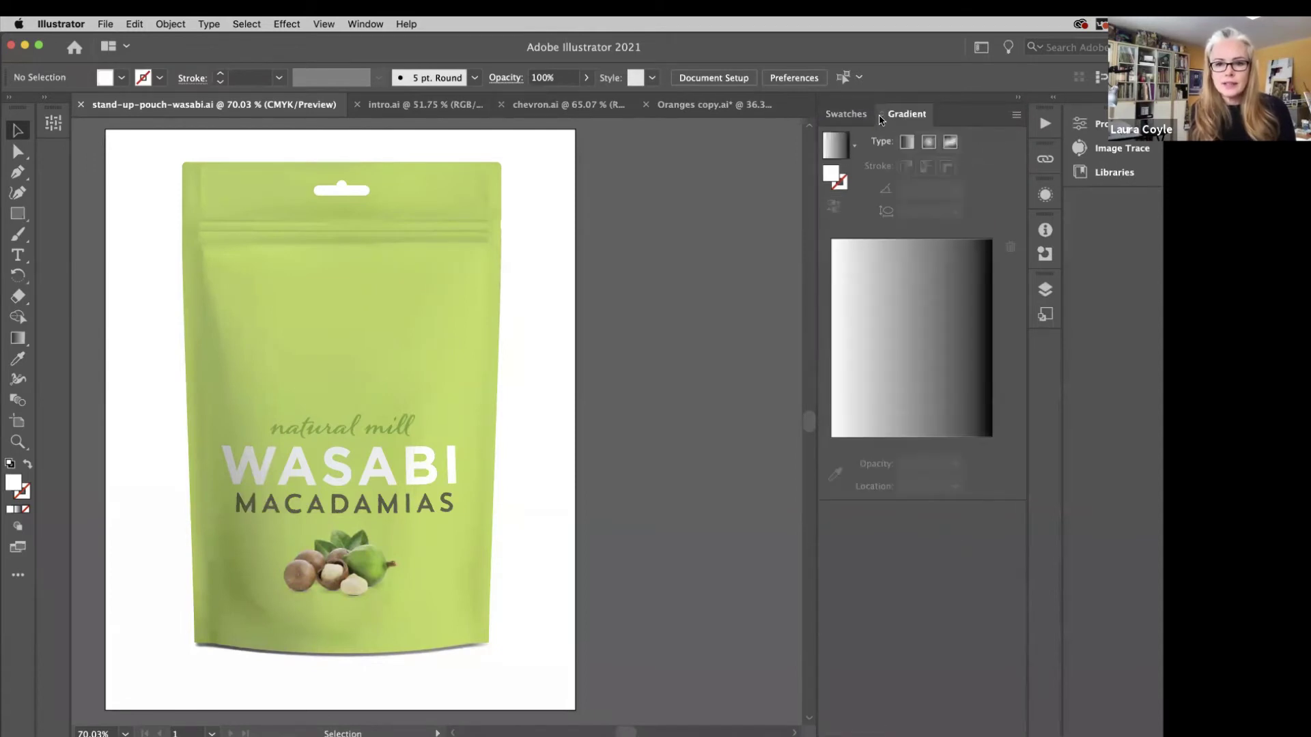
{"action": "left_click", "coordinate": [845, 115]}
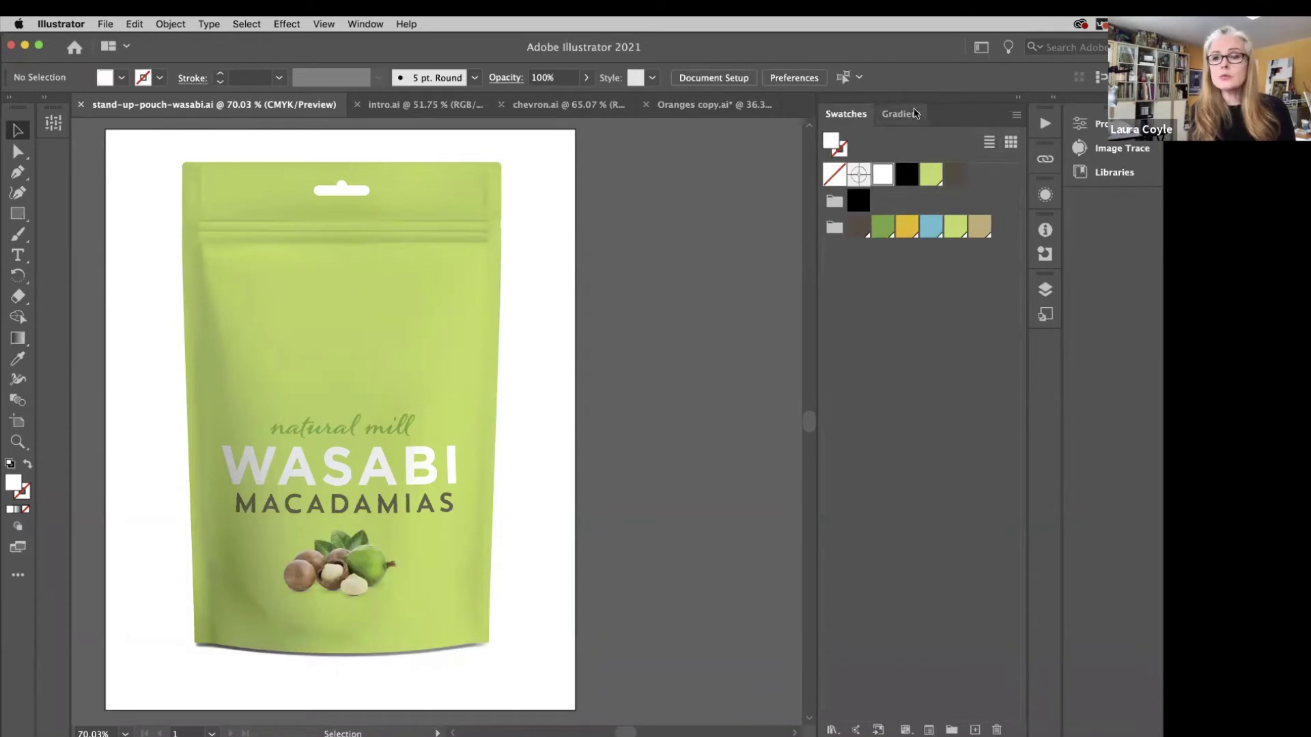
{"action": "left_click", "coordinate": [1018, 99]}
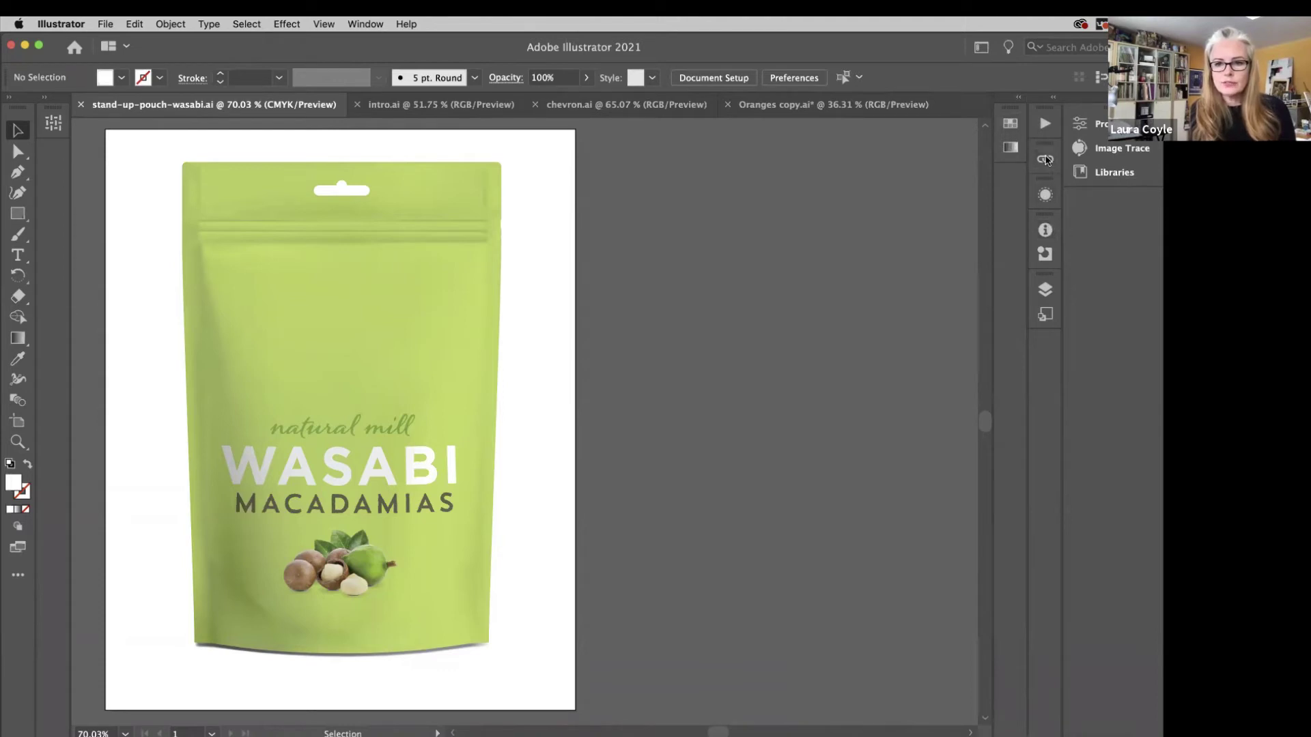
Expand the Appearance panel and the Info panel from their icons in turn, collapsing each one again.
{"action": "left_click", "coordinate": [1044, 195]}
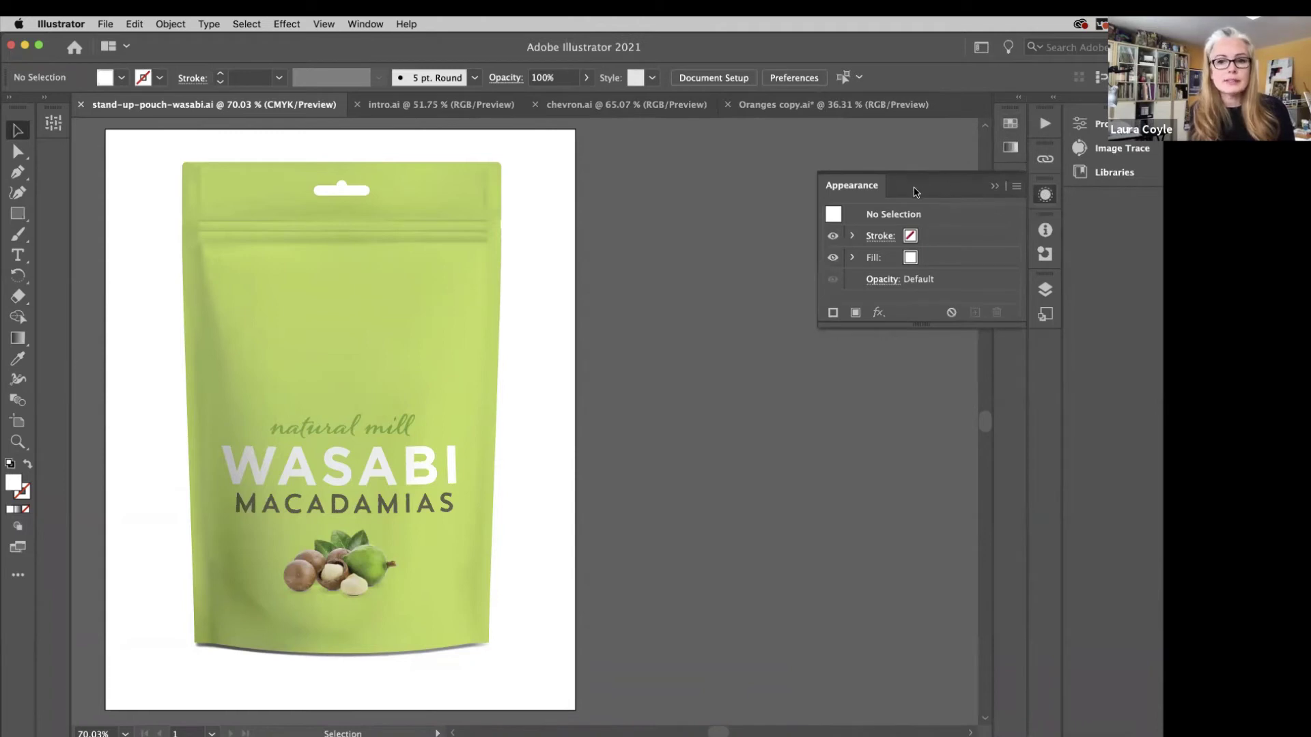
{"action": "left_click", "coordinate": [995, 186]}
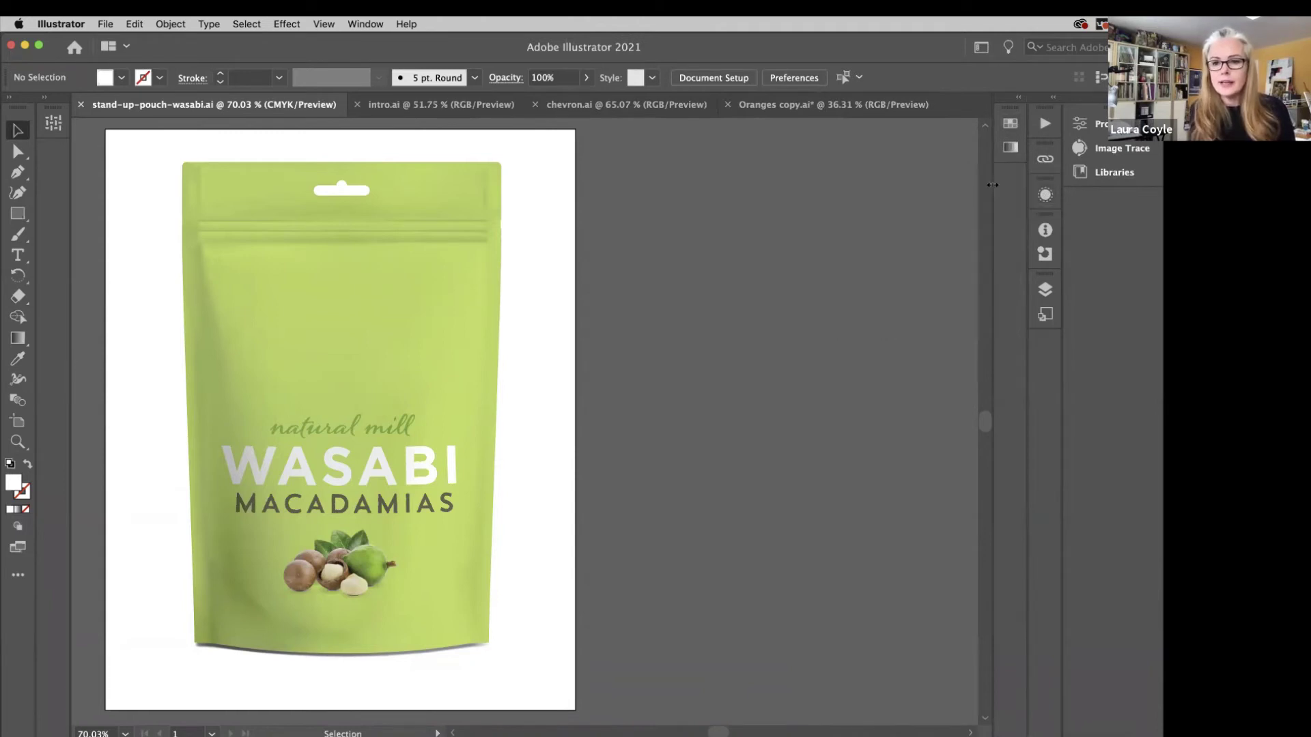
{"action": "left_click", "coordinate": [1045, 230]}
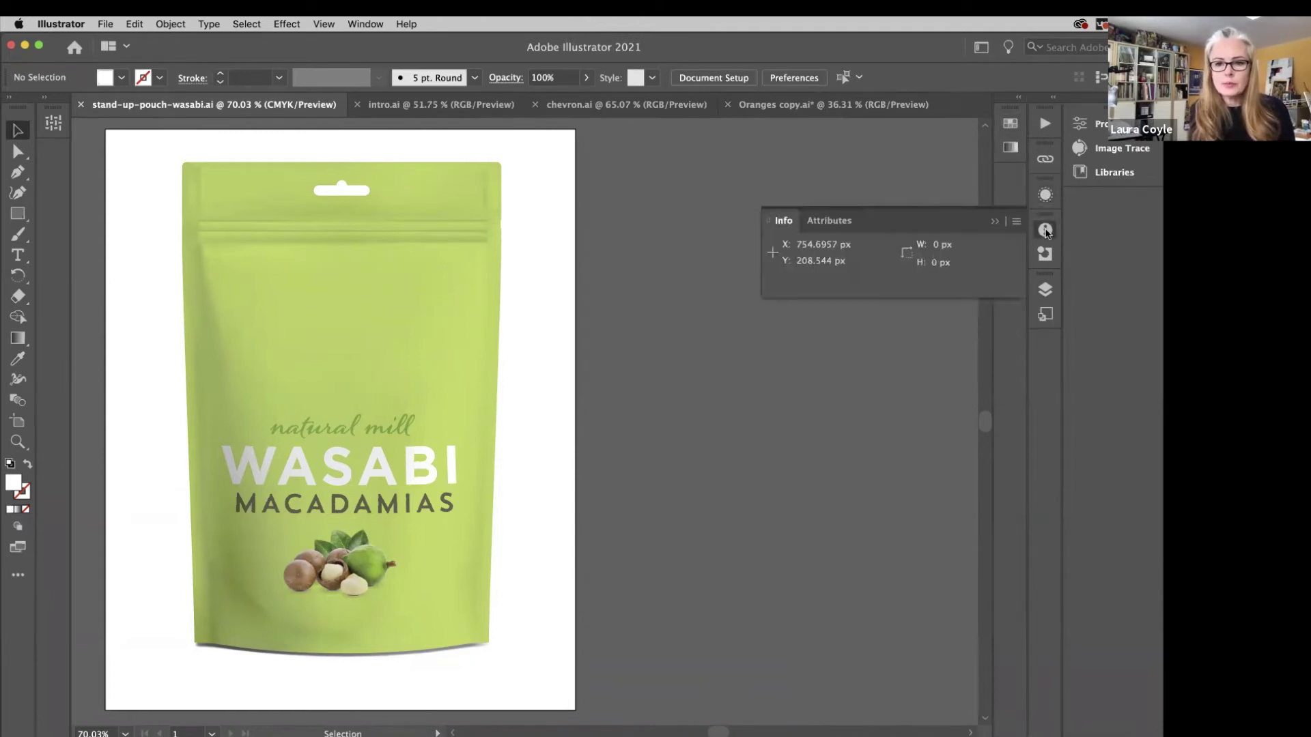
{"action": "left_click", "coordinate": [994, 220]}
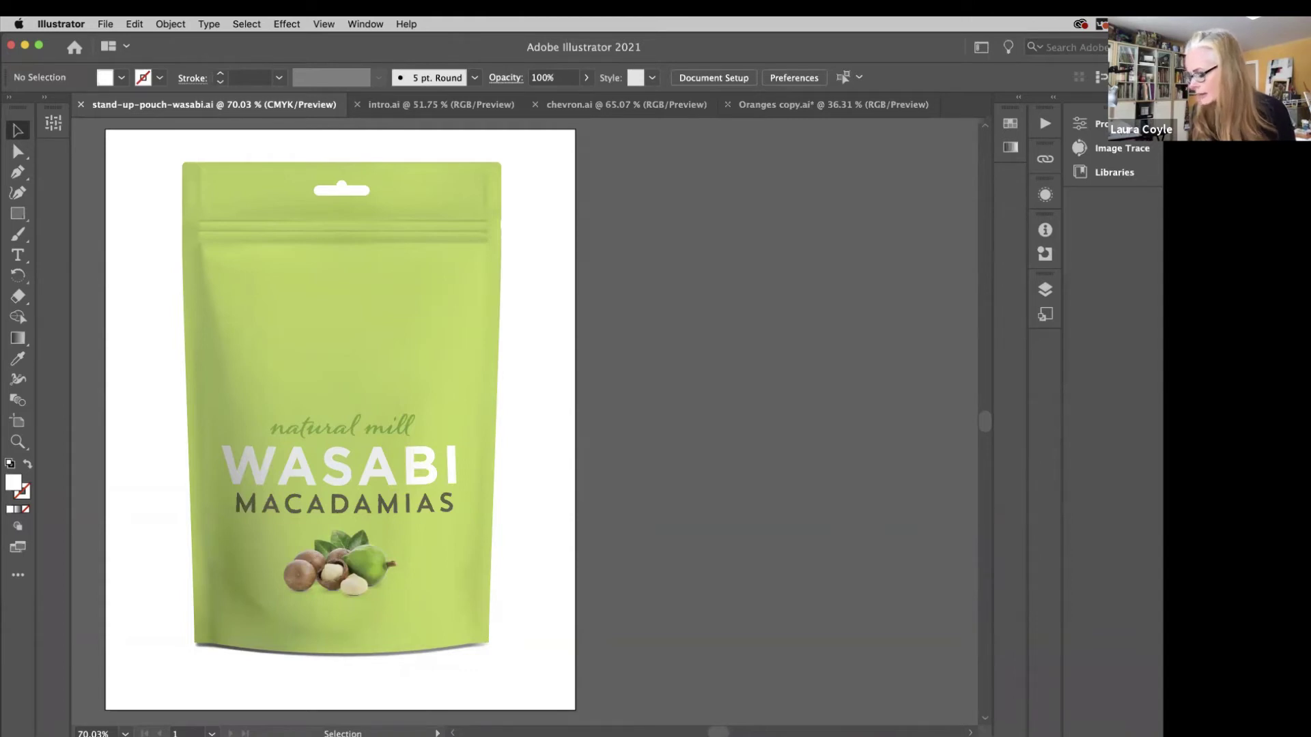
Reset the Test workspace to its saved panel layout.
{"action": "left_click", "coordinate": [981, 47]}
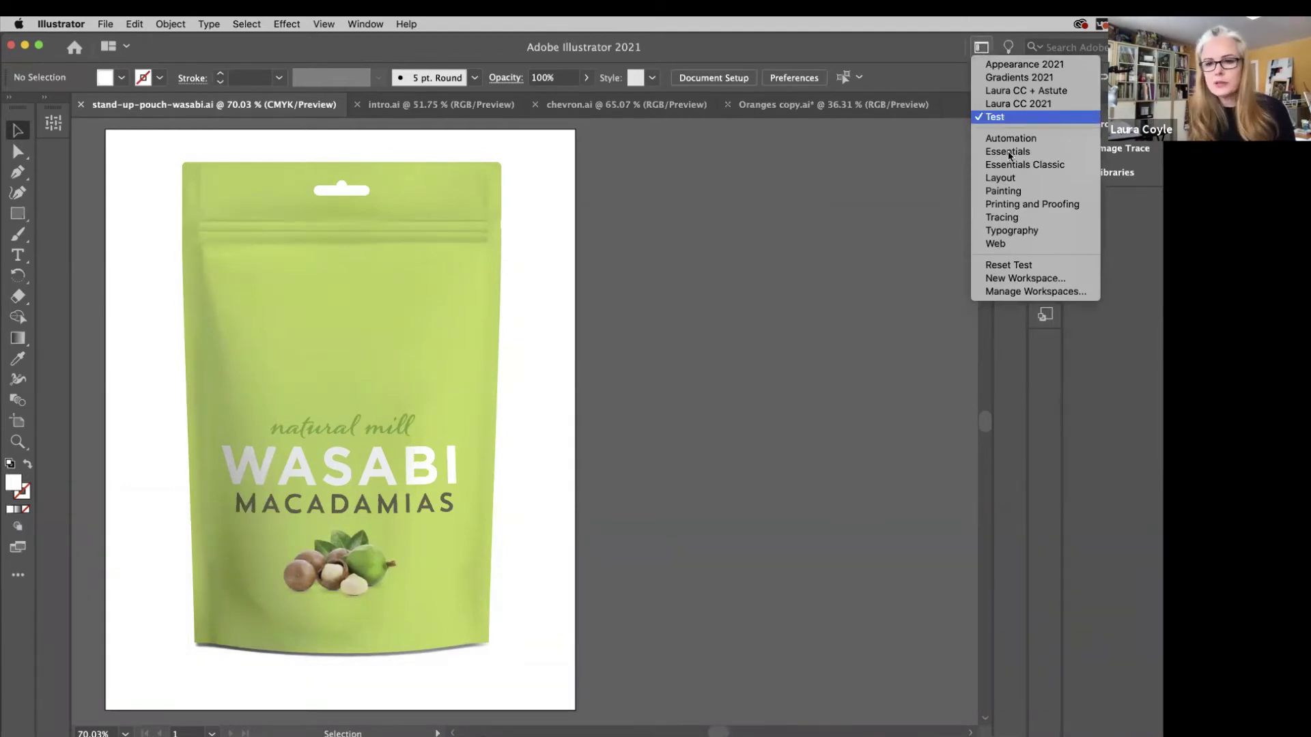
{"action": "left_click", "coordinate": [1022, 267]}
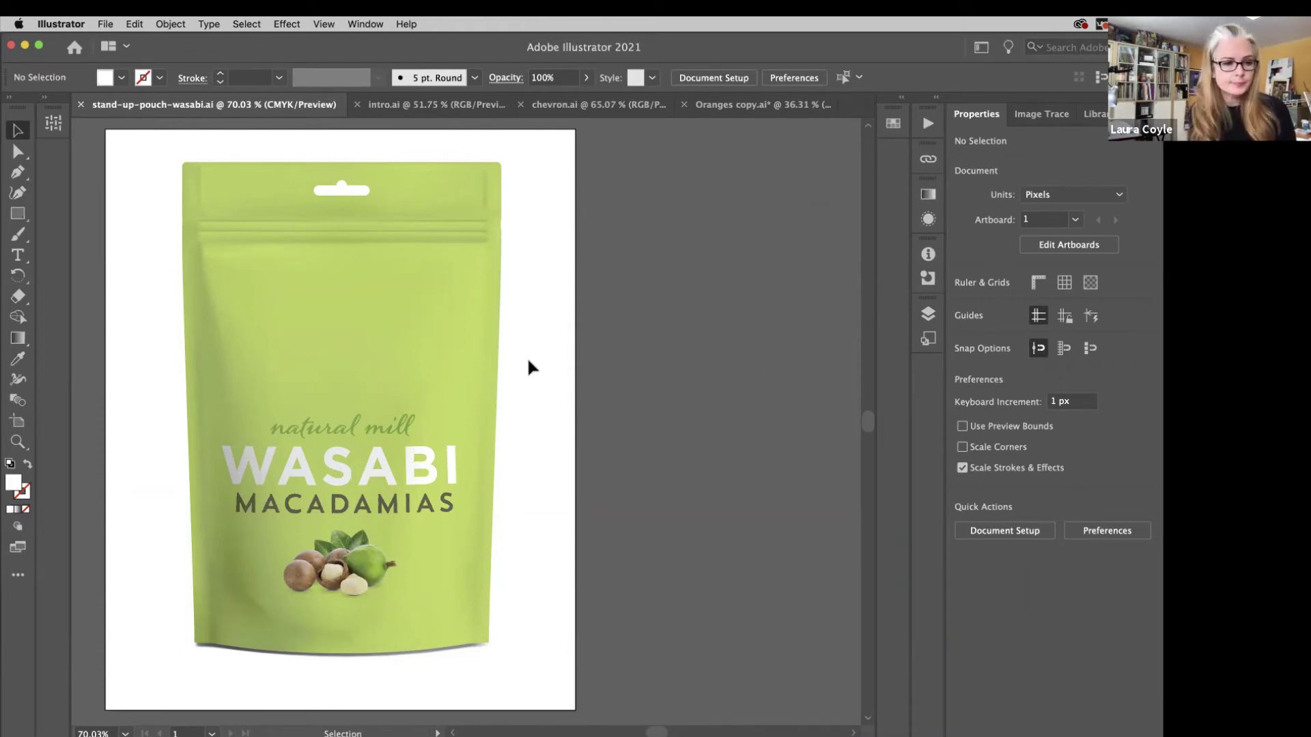
Tear off the Rectangle tool's shape group as a floating toolbar and place it over the artboard's upper-left corner.
{"action": "left_click", "coordinate": [22, 217]}
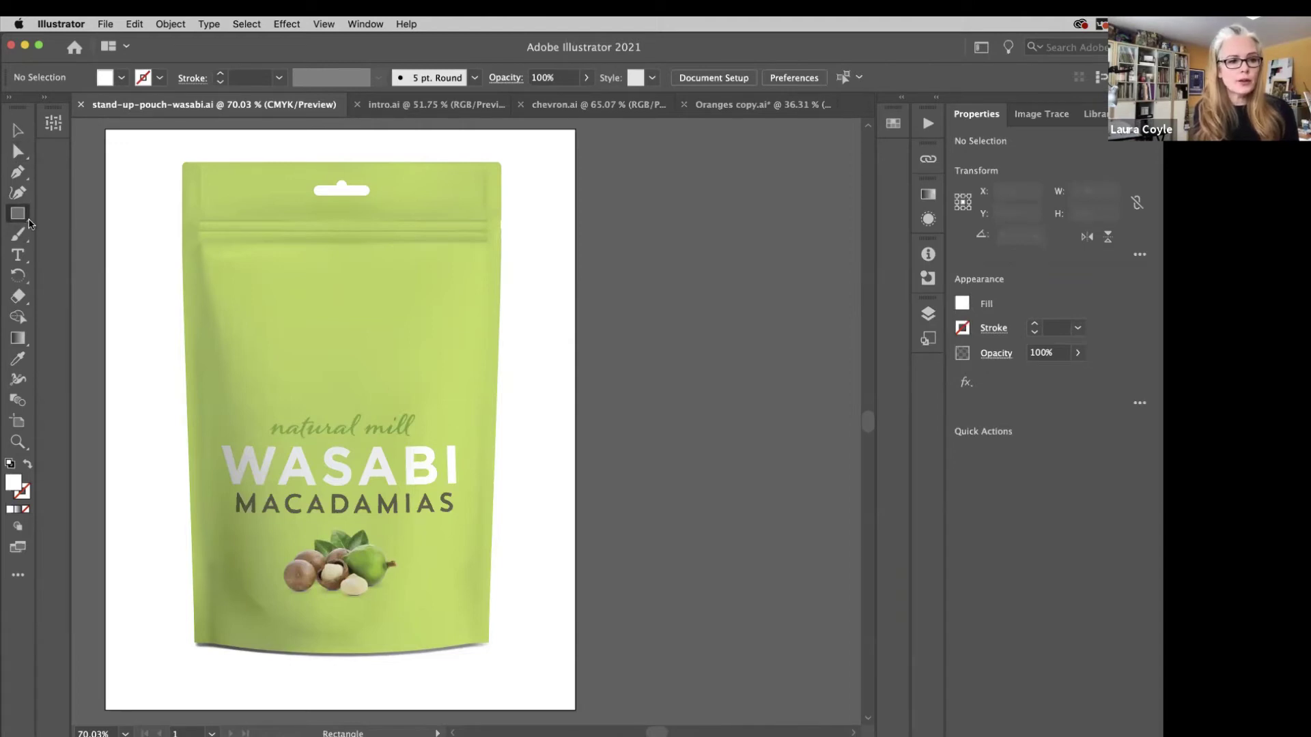
{"action": "left_click", "coordinate": [29, 224]}
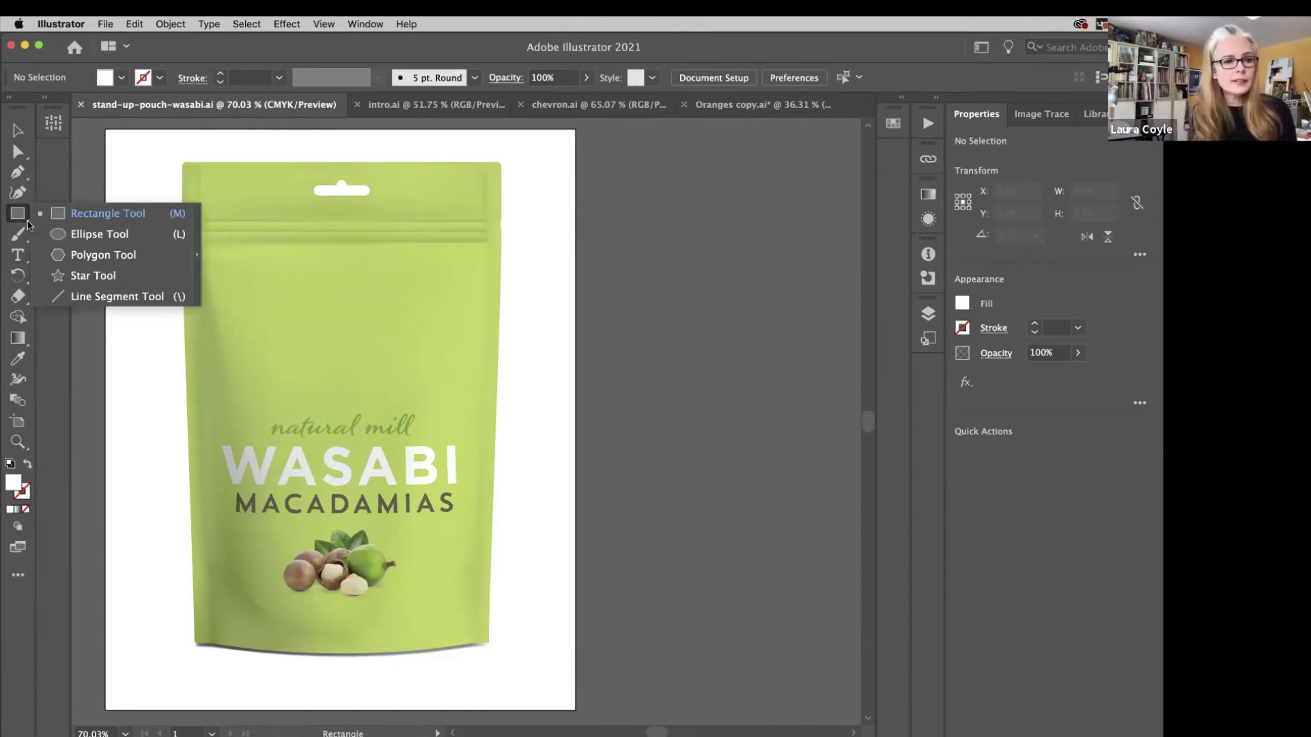
{"action": "left_click", "coordinate": [196, 262]}
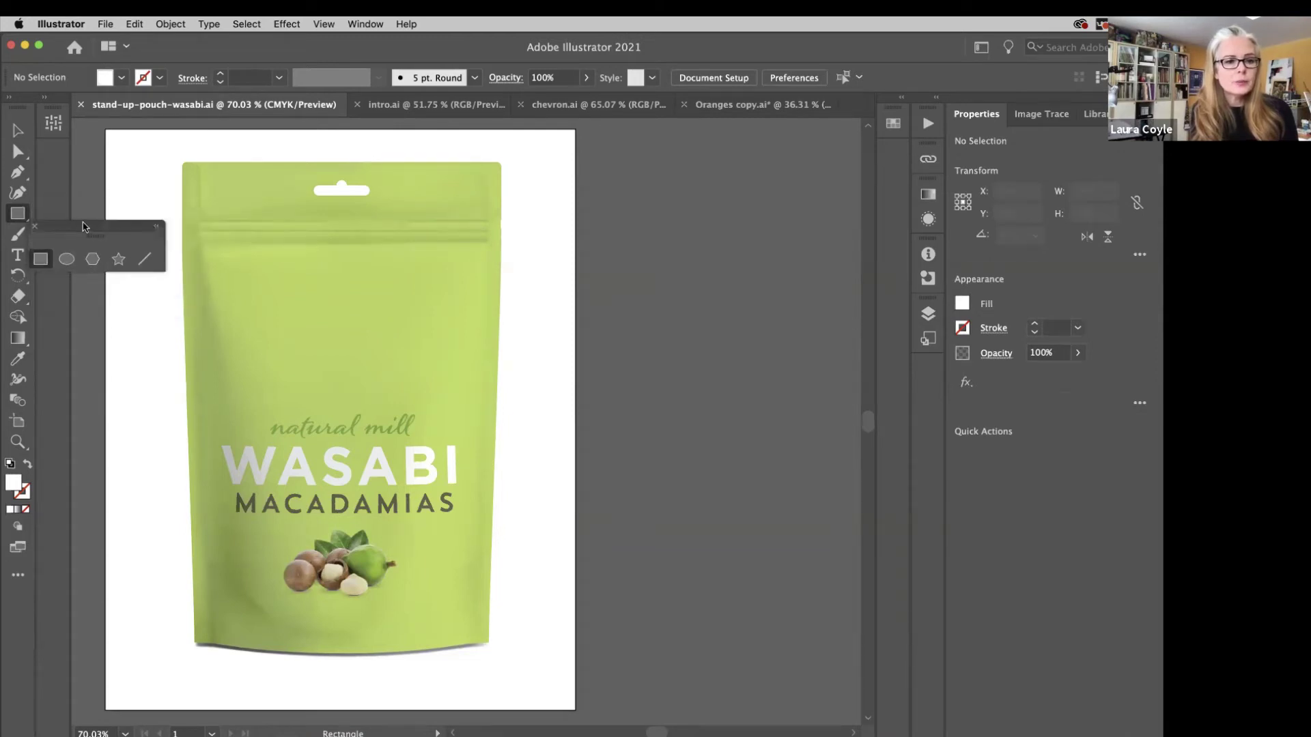
{"action": "left_click_drag", "start_coordinate": [84, 227], "coordinate": [134, 133]}
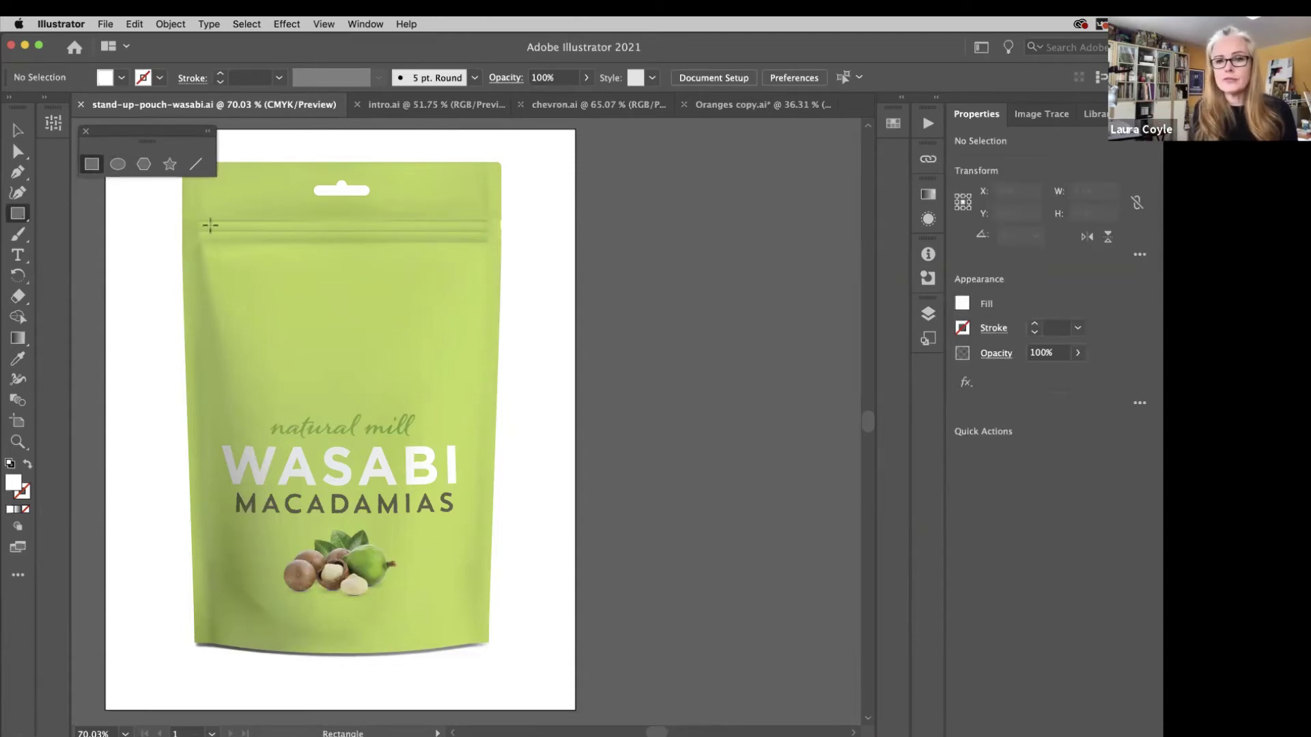
Save the current layout as a workspace named test, overwriting the existing one.
{"action": "left_click", "coordinate": [981, 47]}
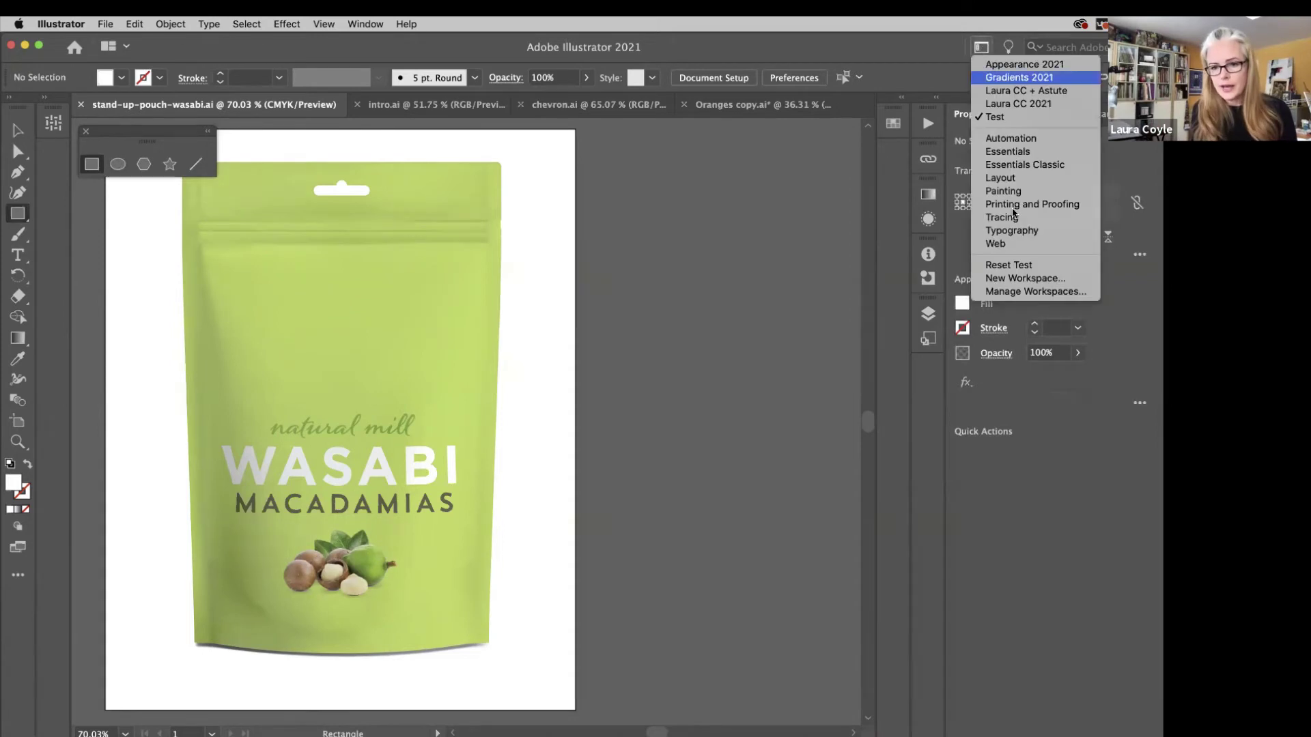
{"action": "left_click", "coordinate": [1017, 279]}
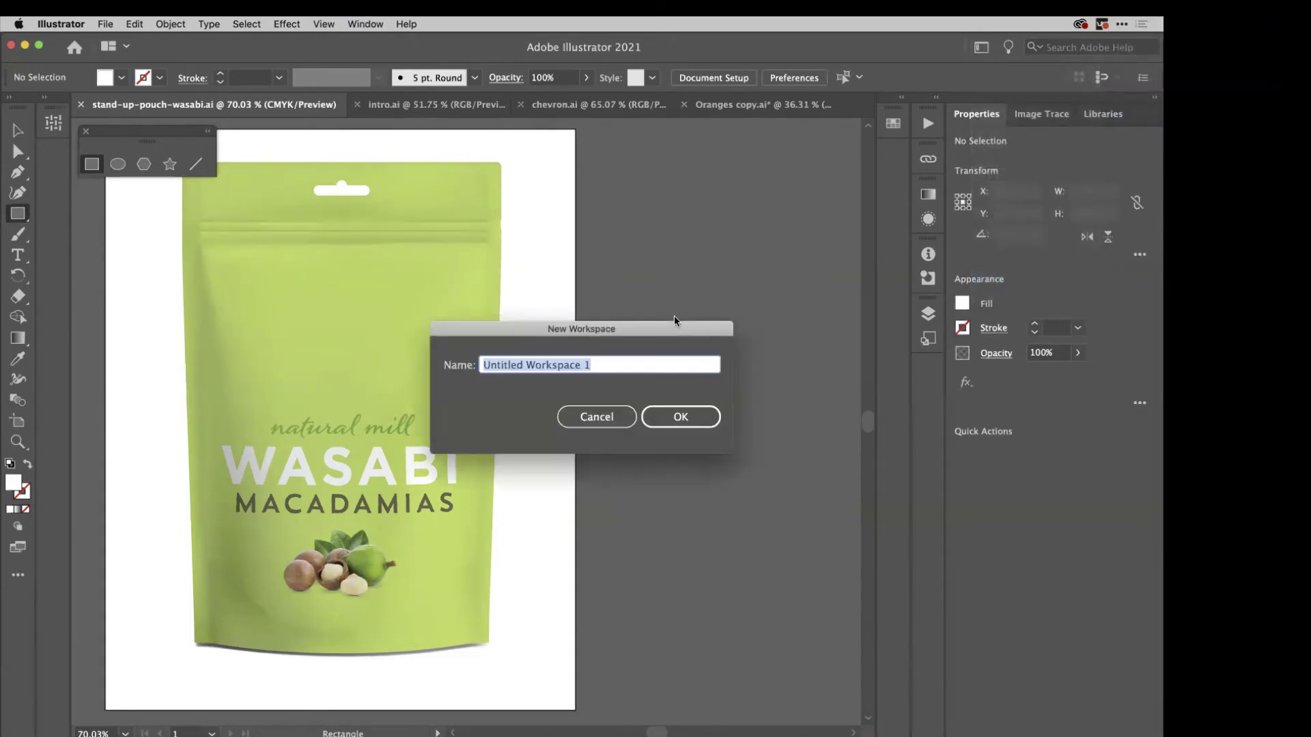
{"action": "type", "text": "test"}
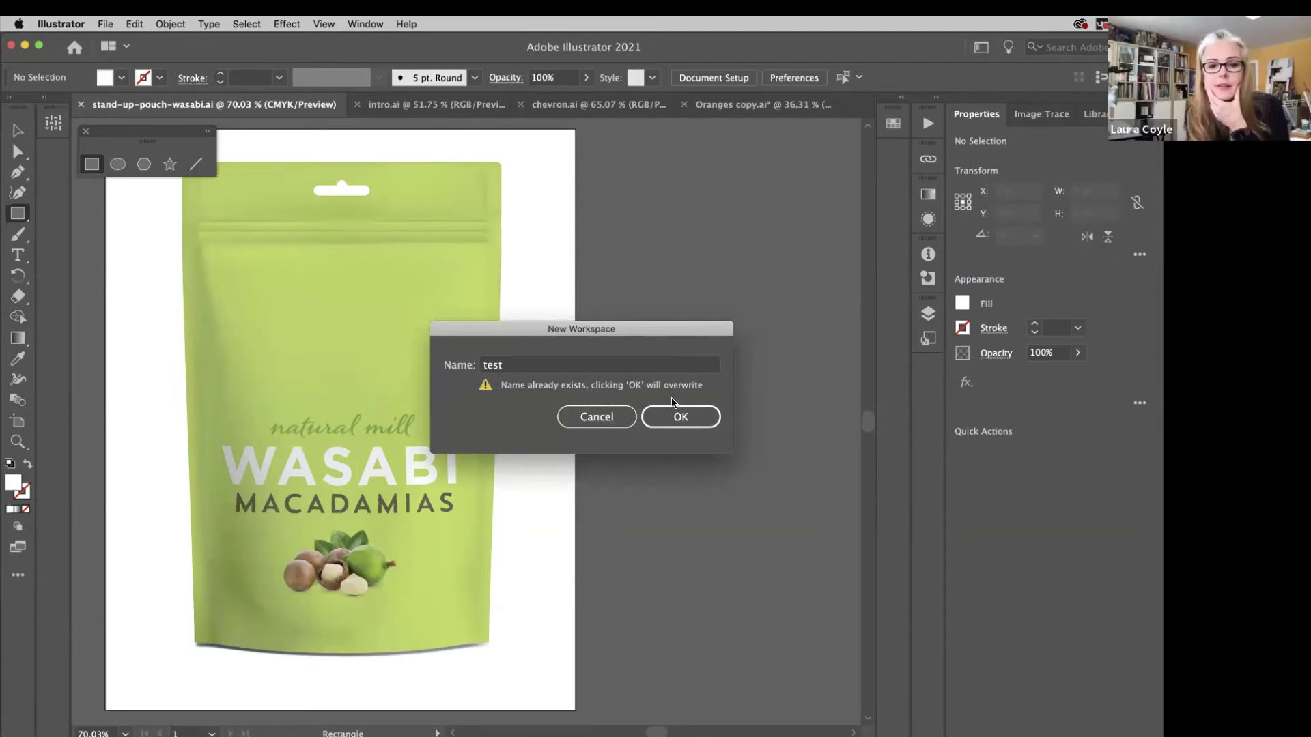
{"action": "left_click", "coordinate": [678, 422]}
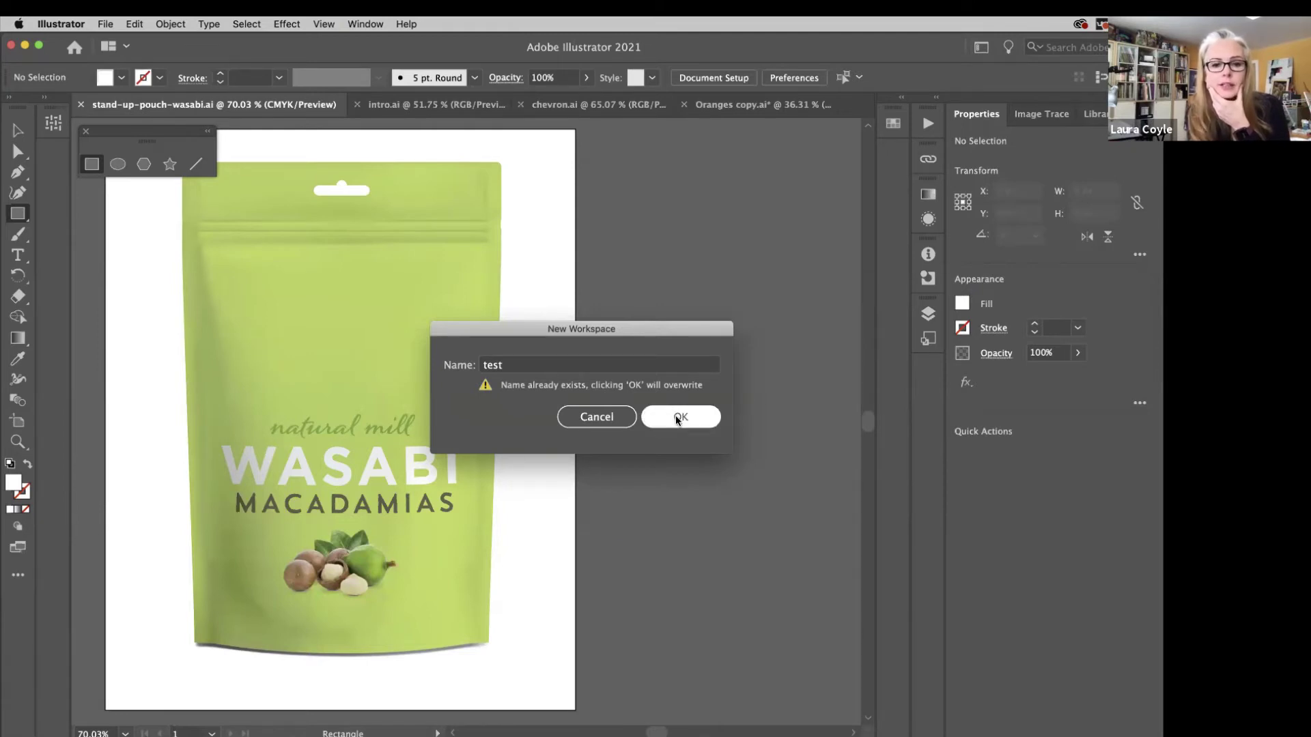
{"action": "left_click", "coordinate": [678, 420]}
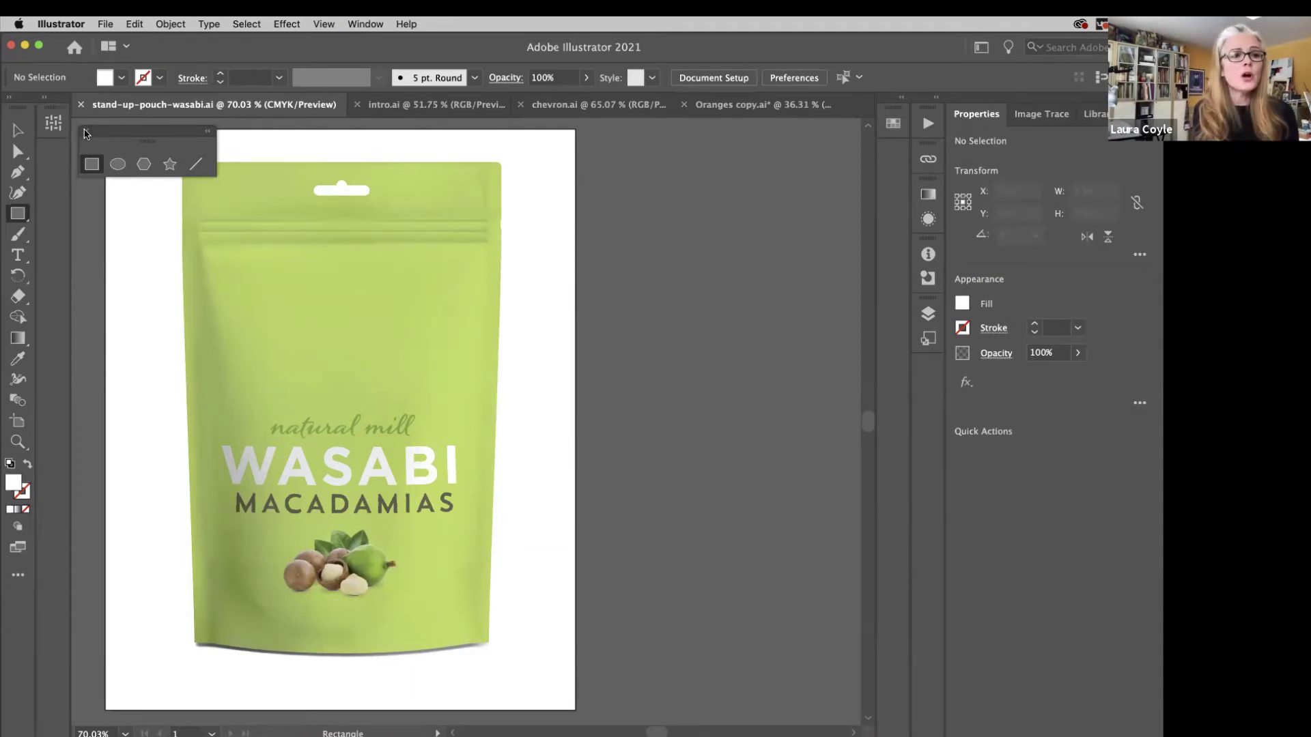
Close the floating shape toolbar and switch the docked toolbar from Basic to Advanced.
{"action": "left_click", "coordinate": [84, 130]}
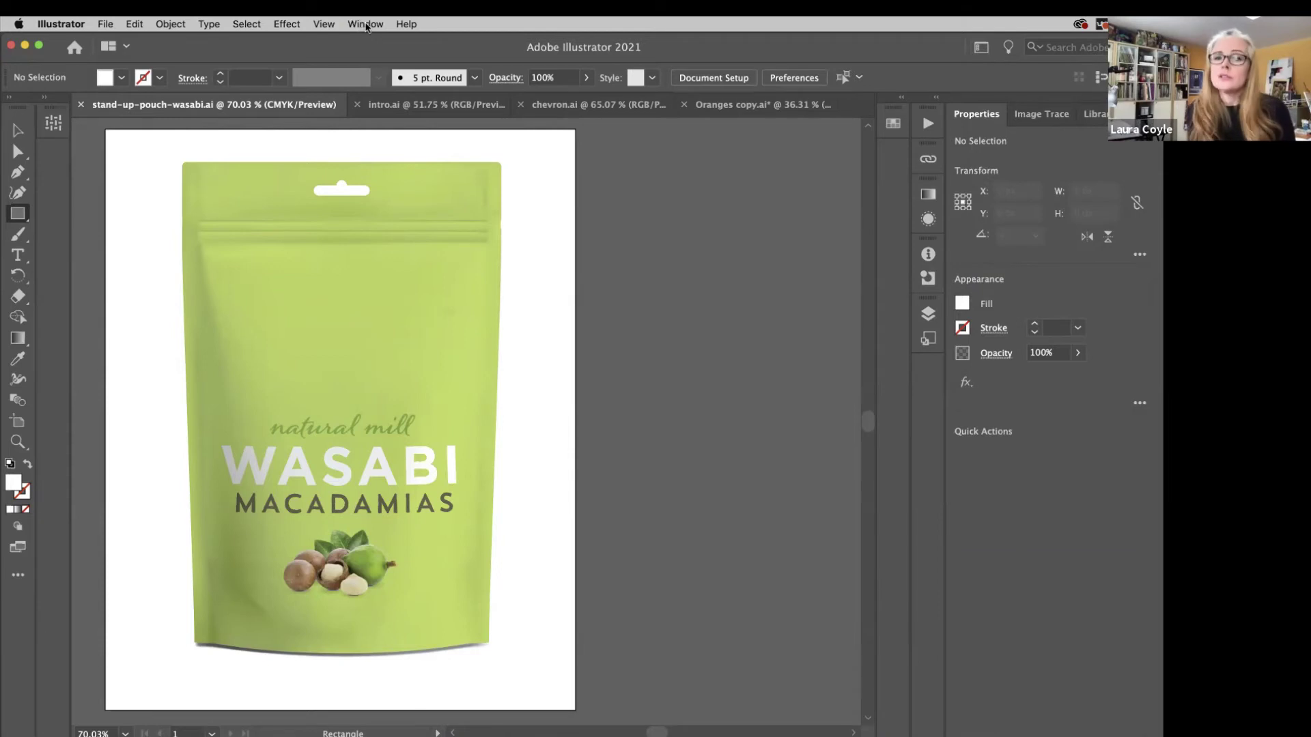
{"action": "left_click", "coordinate": [365, 24]}
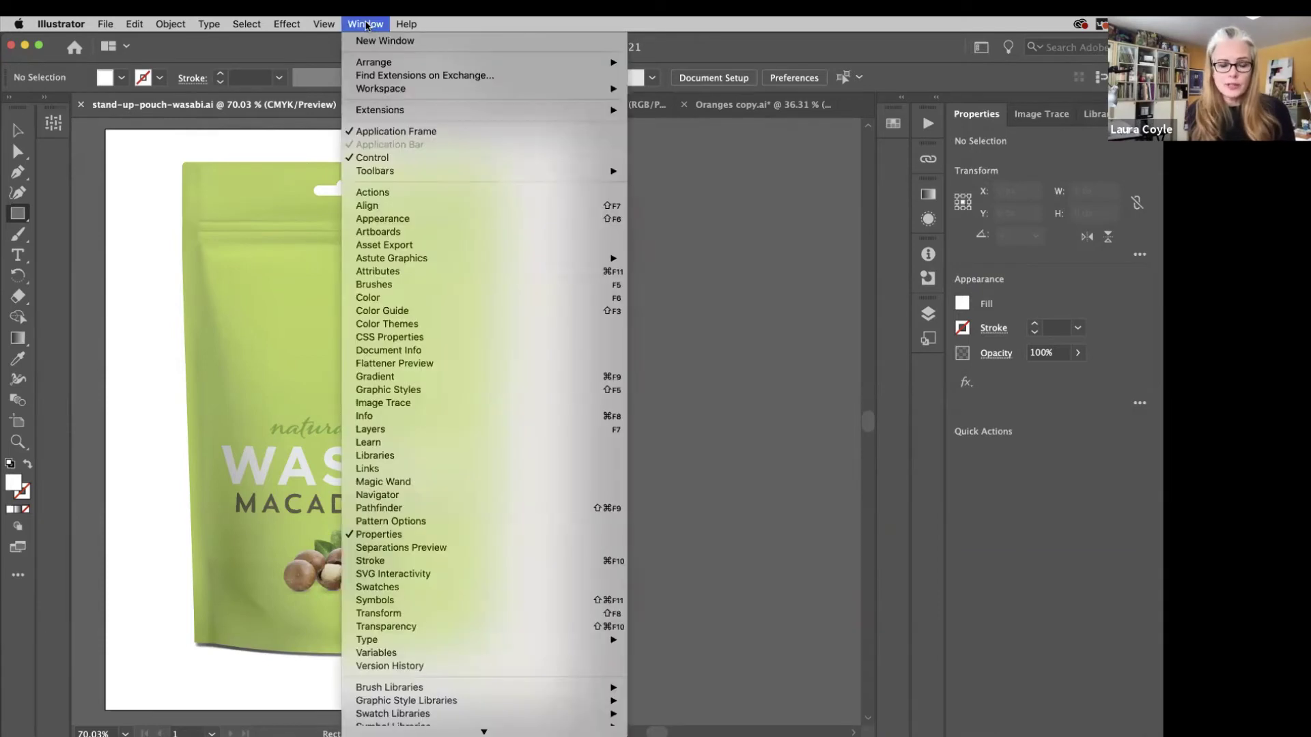
{"action": "mouse_move", "coordinate": [445, 176]}
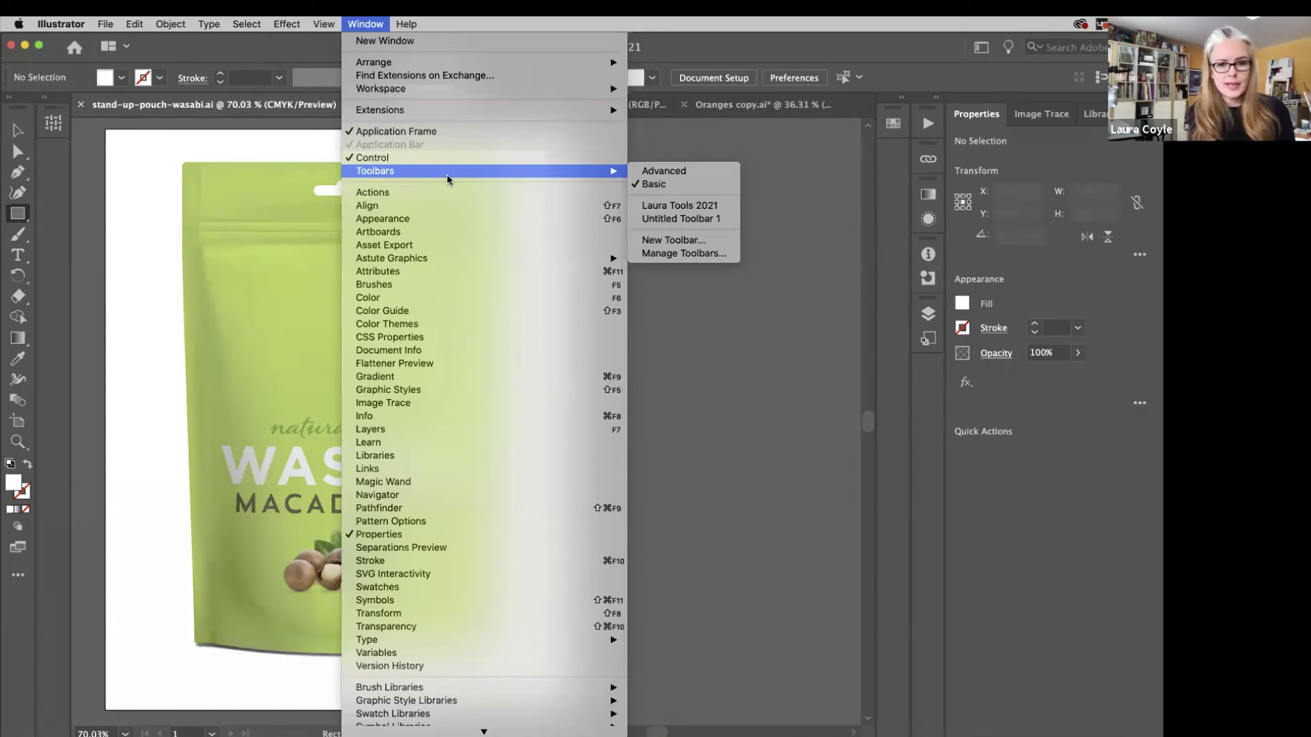
{"action": "left_click", "coordinate": [695, 172]}
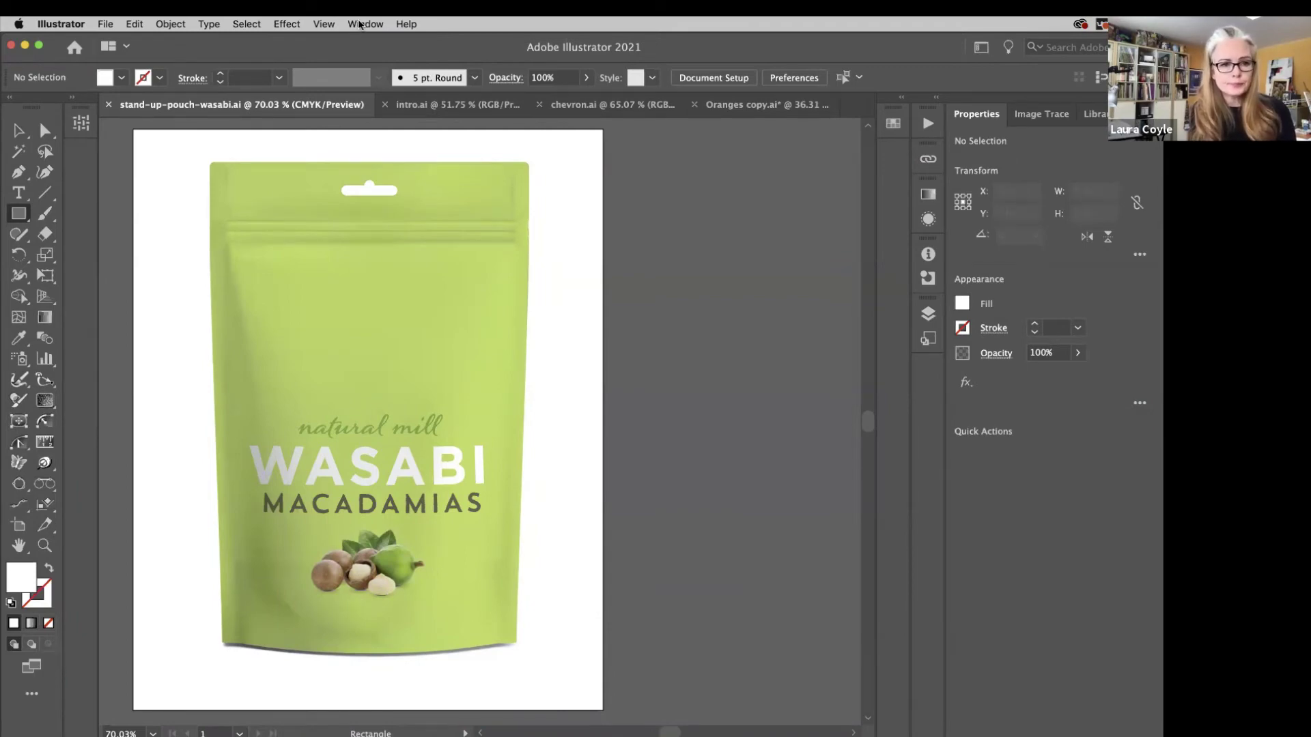
Show the custom 2021 tools toolbar and view the shape tools grouped under its Rectangle tool.
{"action": "left_click", "coordinate": [360, 25]}
{"action": "mouse_move", "coordinate": [399, 178]}
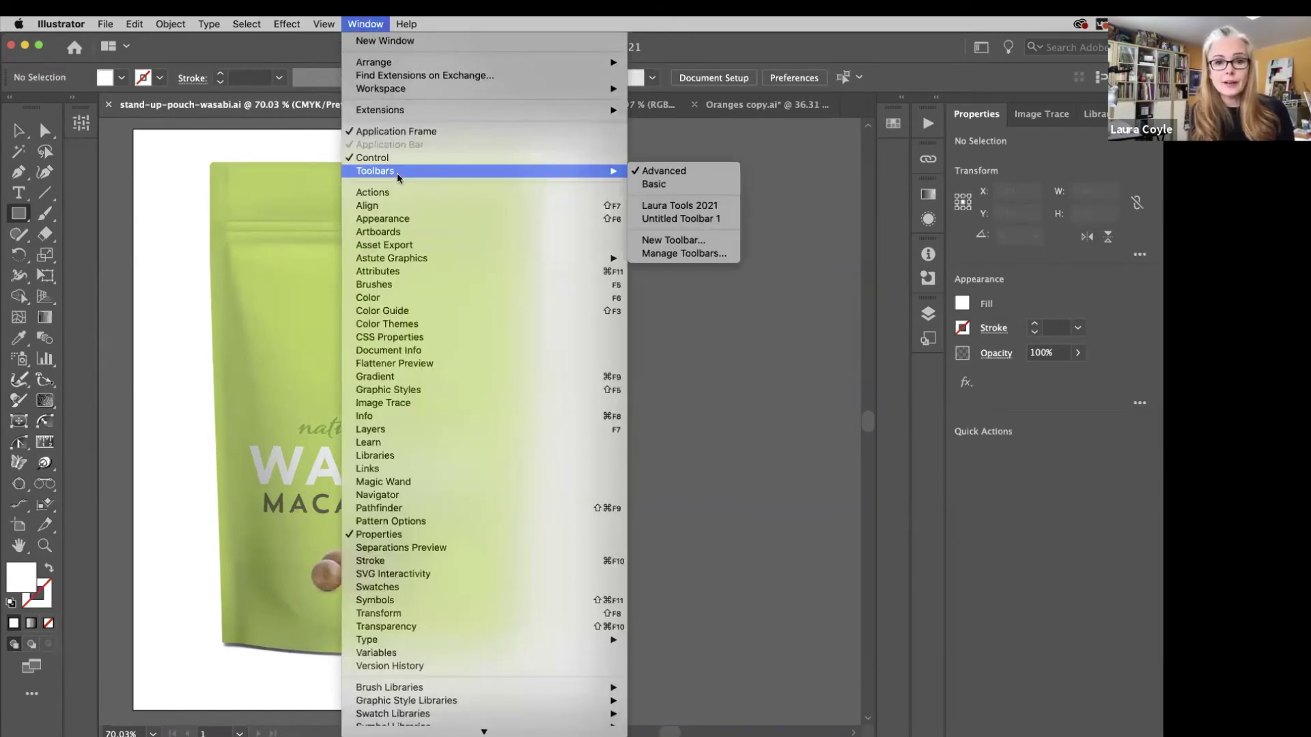
{"action": "left_click", "coordinate": [679, 206]}
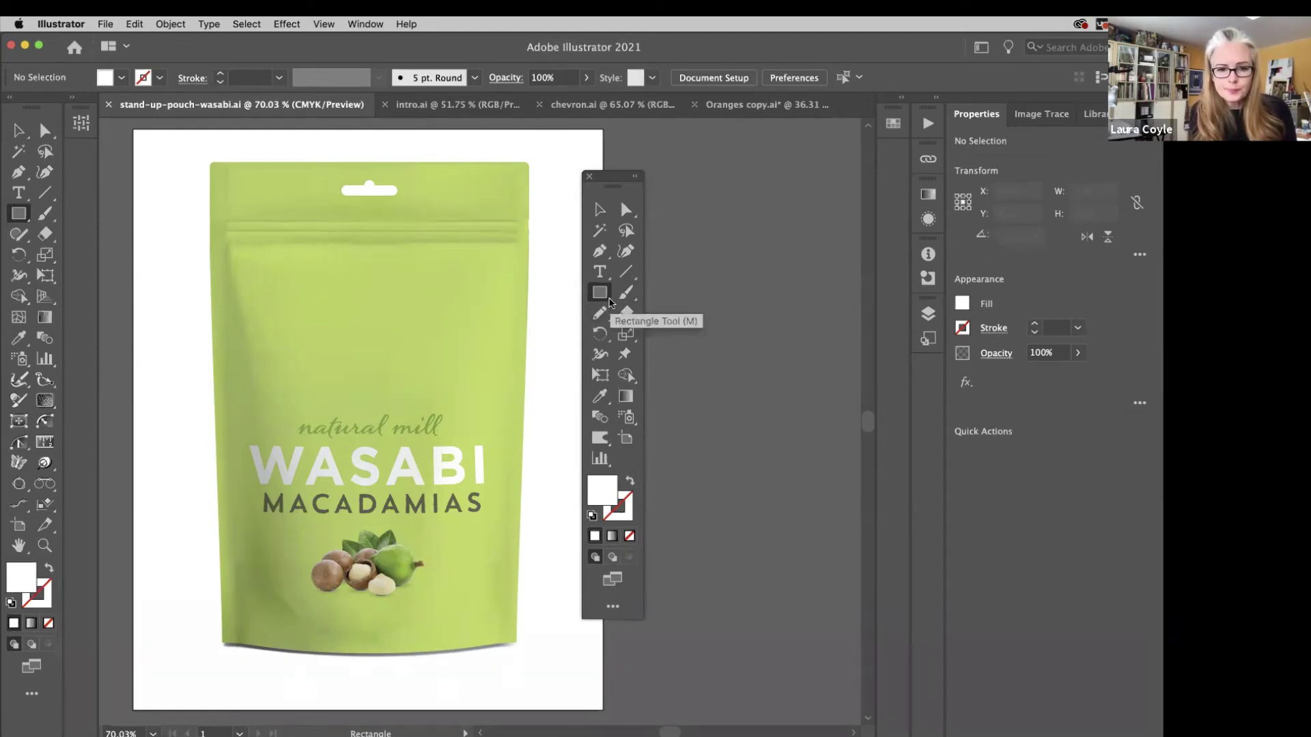
{"action": "left_click", "coordinate": [607, 302]}
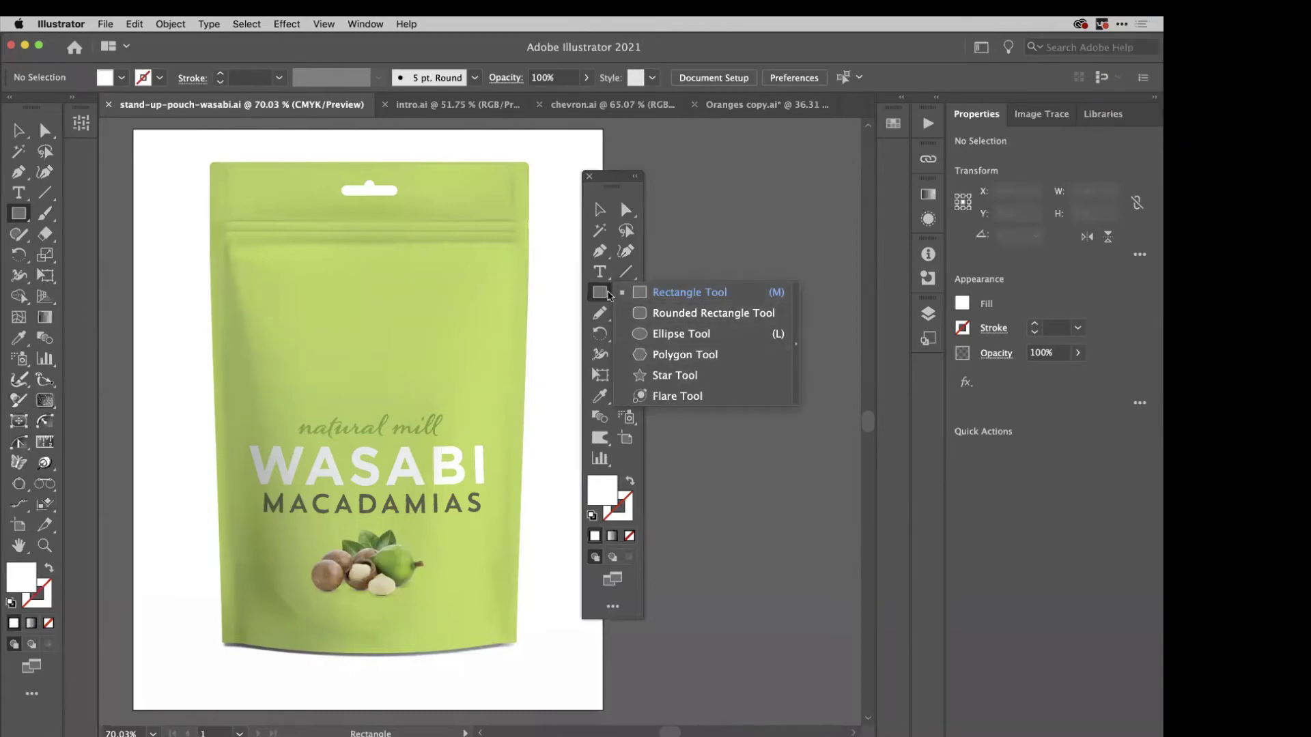
{"action": "left_click", "coordinate": [606, 295]}
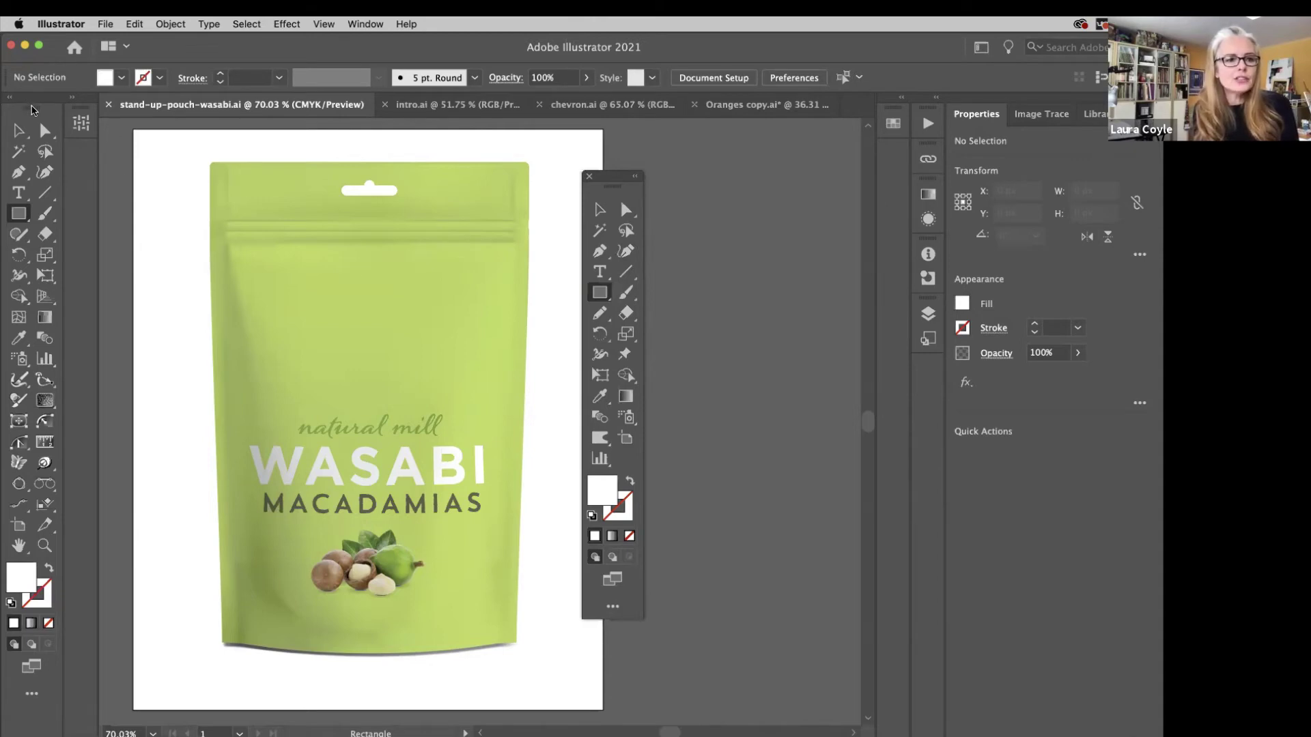
Undock the Advanced toolbar, move it beside the floating custom toolbar, and close it.
{"action": "left_click_drag", "start_coordinate": [33, 109], "coordinate": [693, 202]}
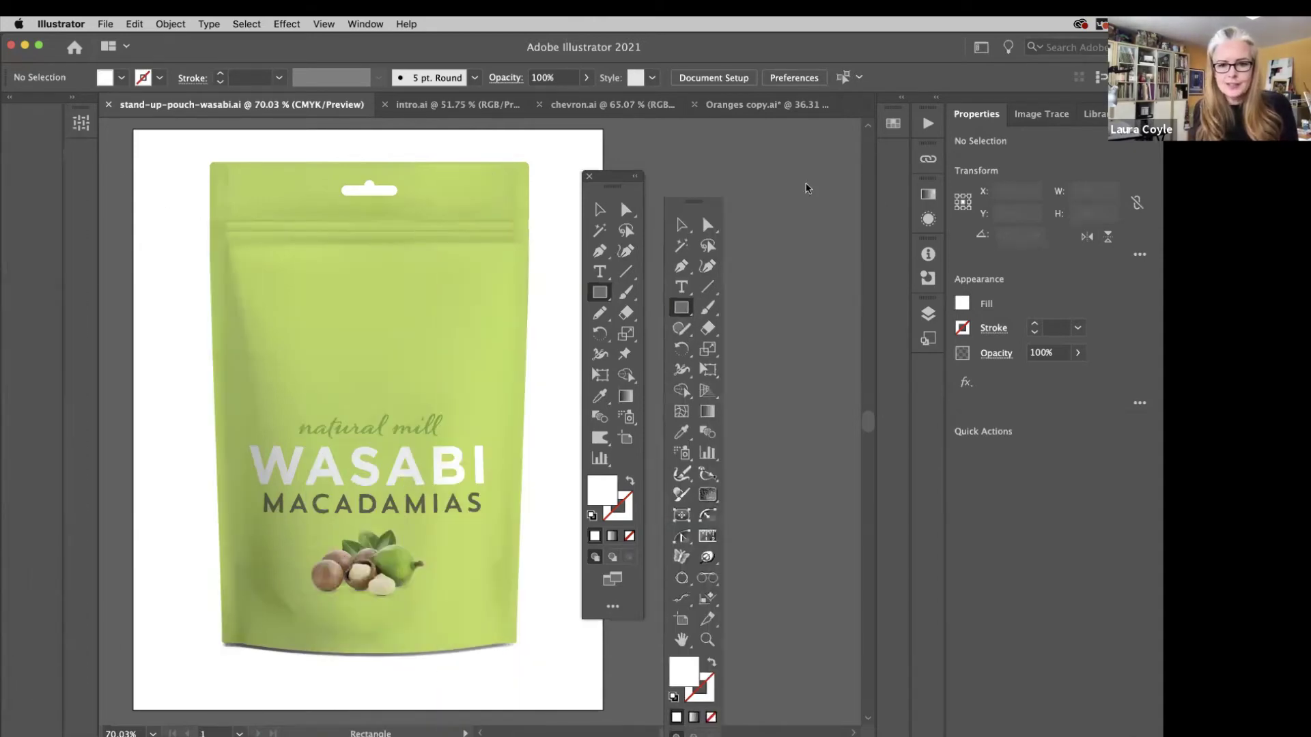
{"action": "left_click_drag", "start_coordinate": [807, 188], "coordinate": [750, 143]}
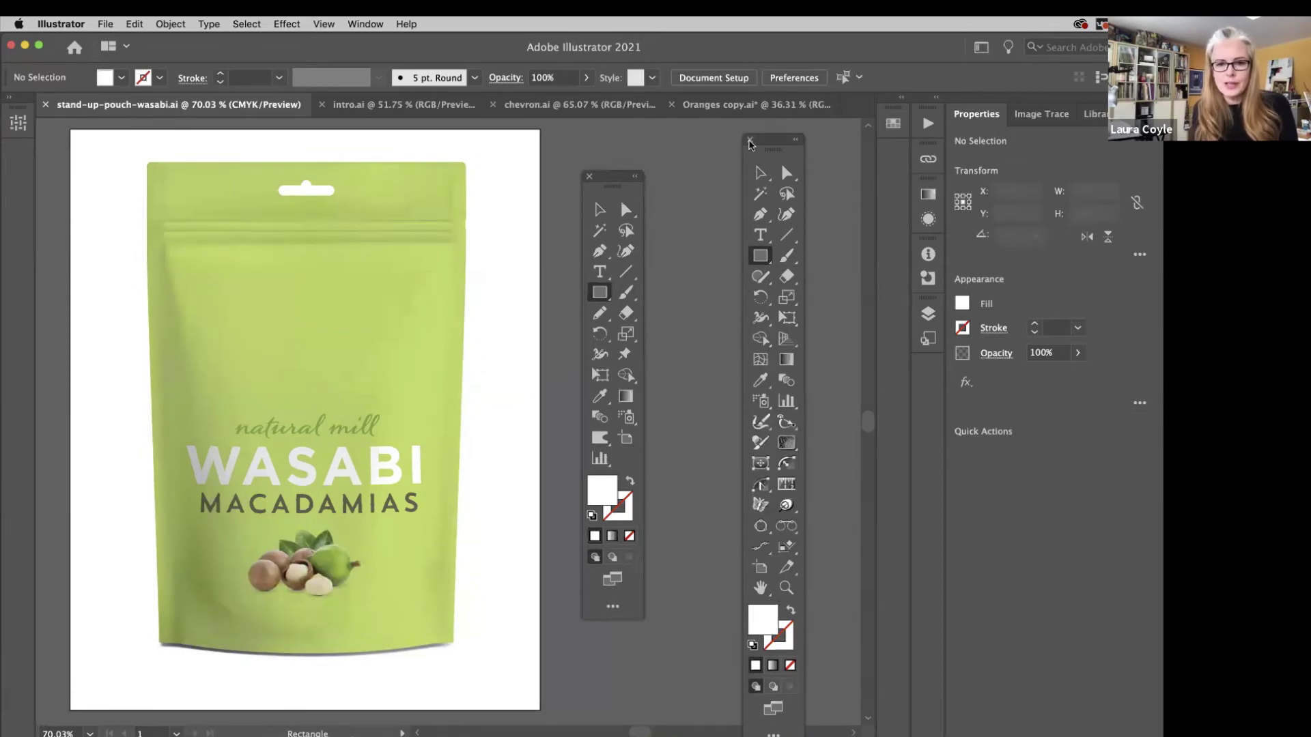
{"action": "left_click", "coordinate": [751, 141]}
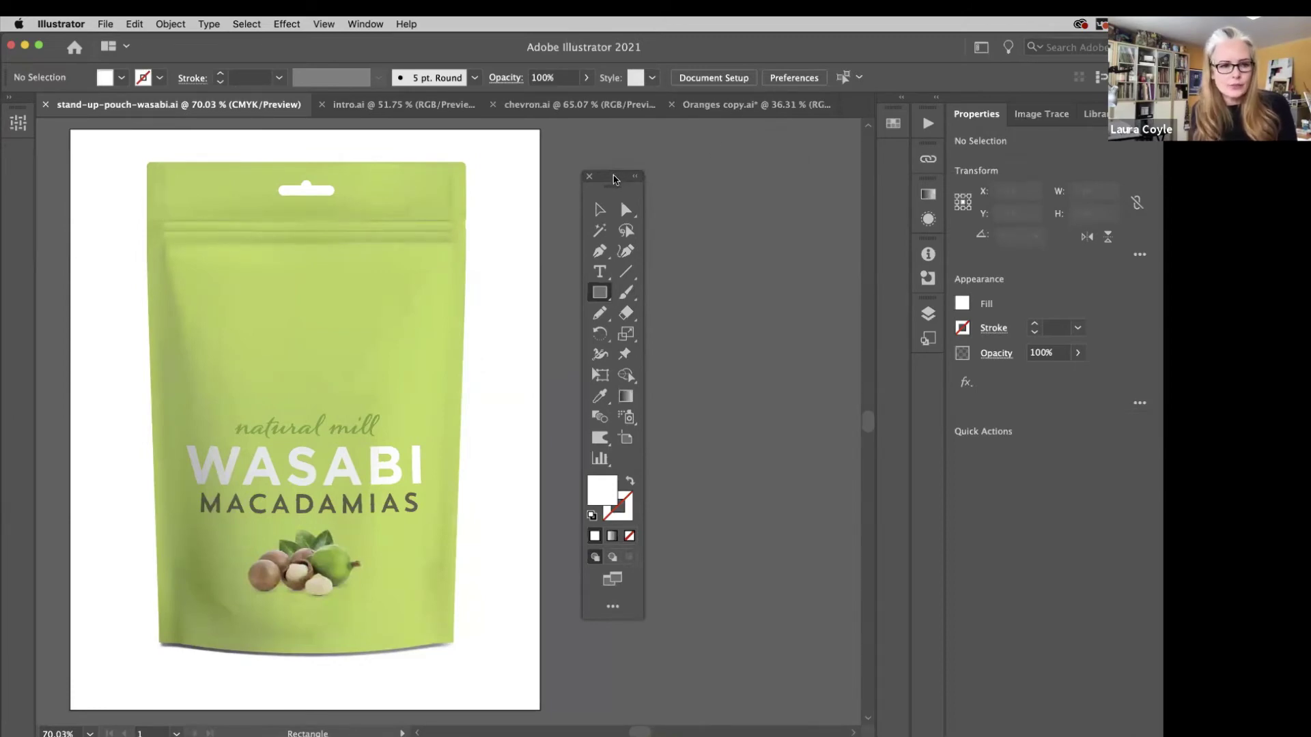
Dock the custom toolbar beside the Pattern Options column, and toggle it to a single column and back to two.
{"action": "left_click_drag", "start_coordinate": [616, 181], "coordinate": [7, 118]}
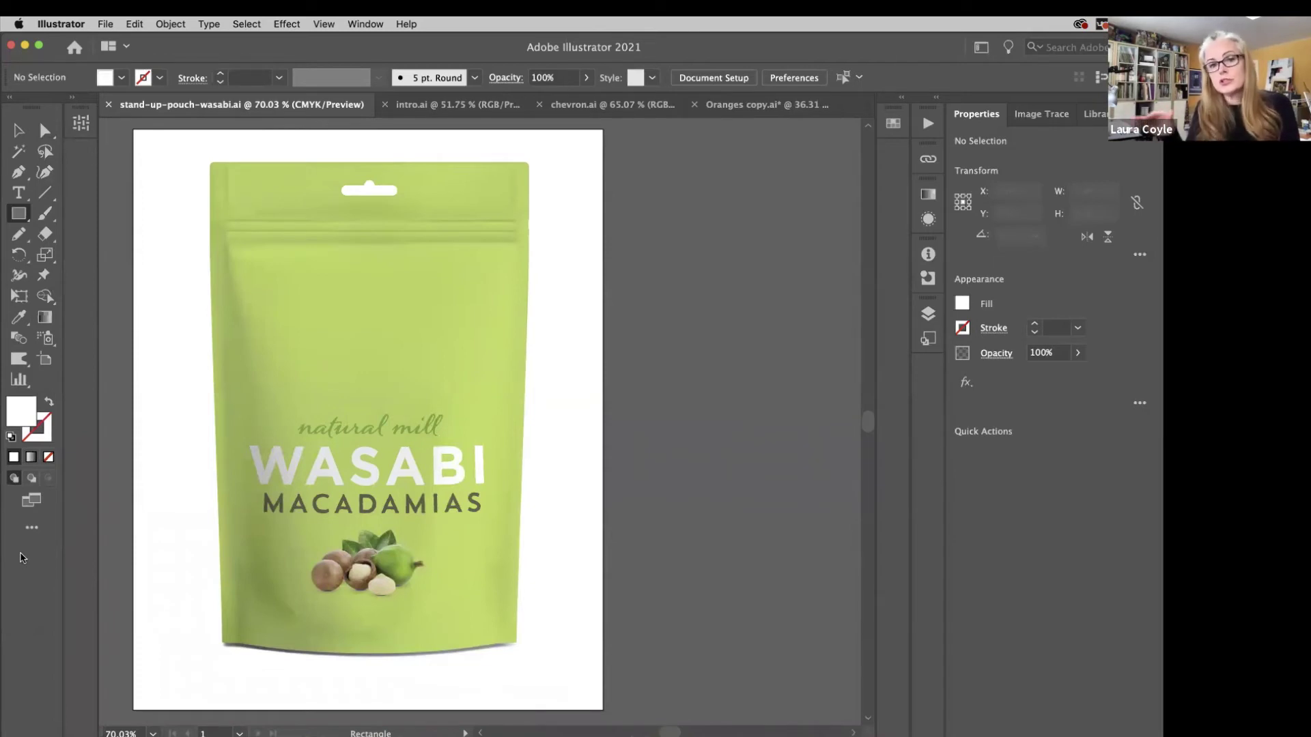
{"action": "left_click", "coordinate": [11, 100]}
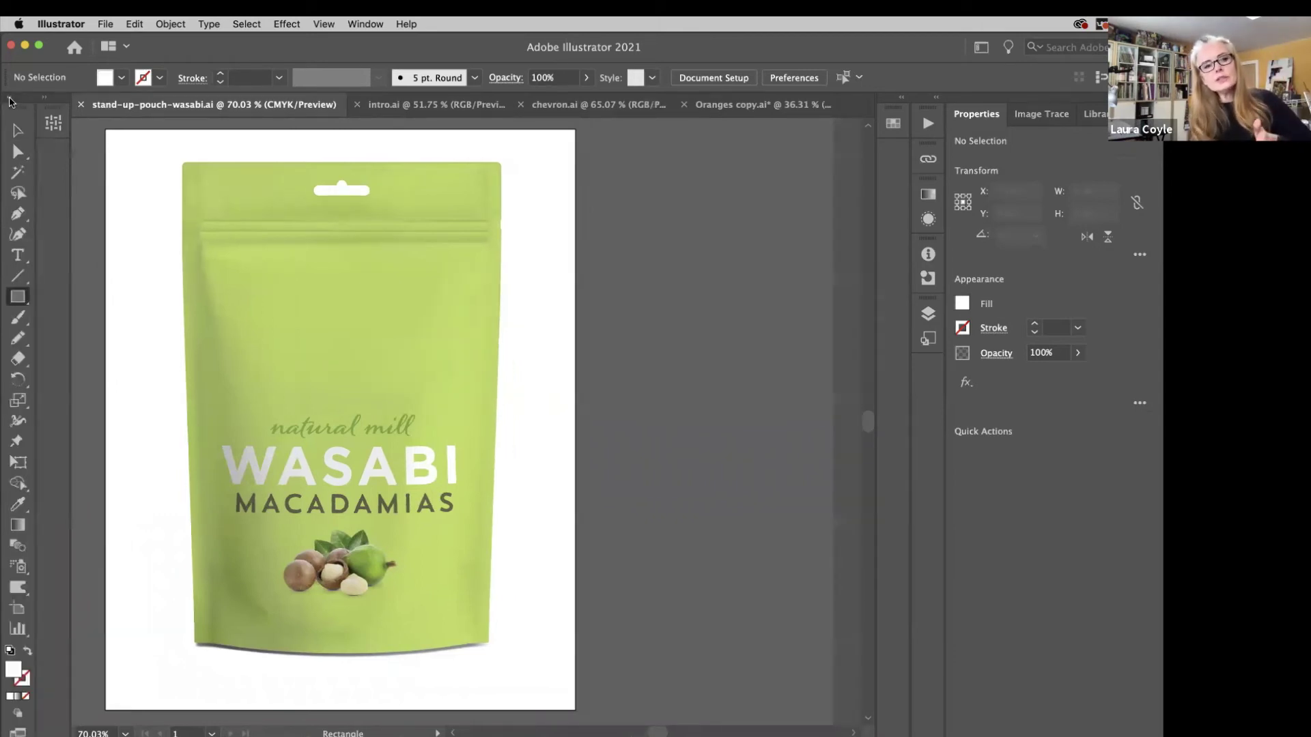
{"action": "left_click", "coordinate": [10, 100]}
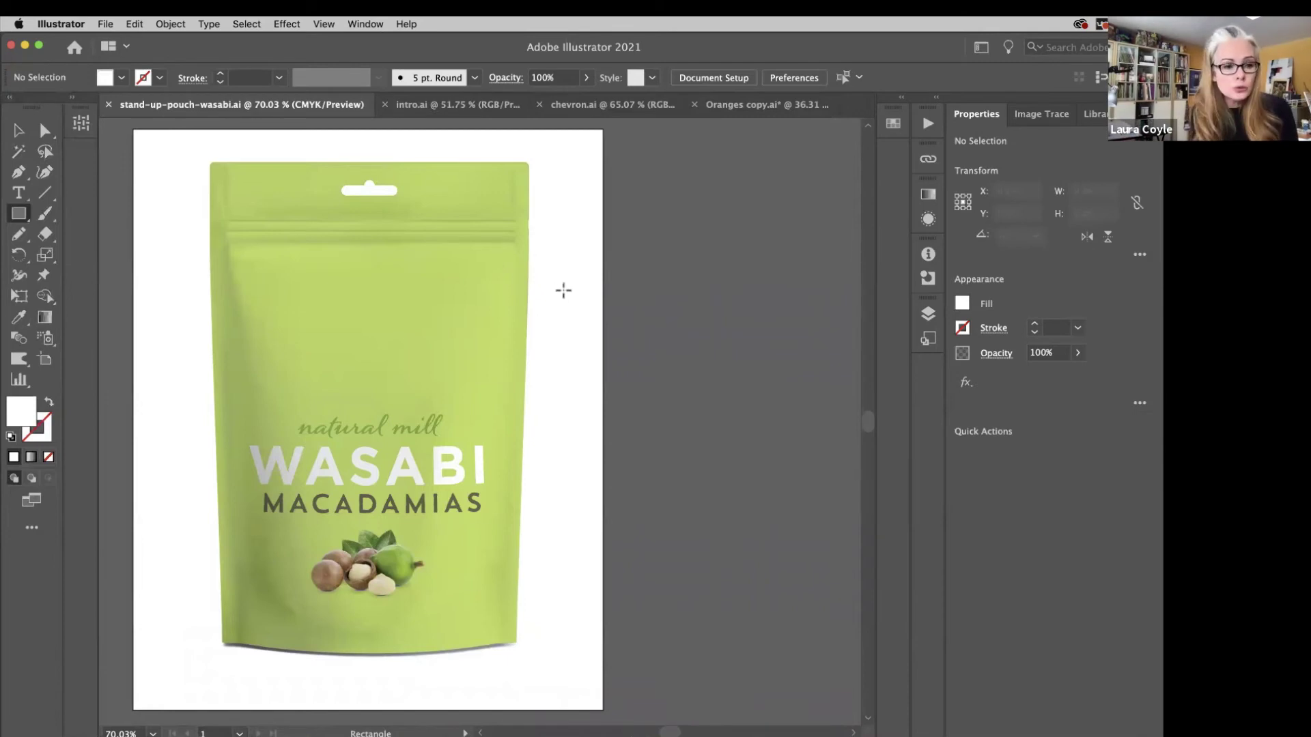
View the All Tools list of the docked custom toolbar and its toolbar options, leaving the toolbar as it is.
{"action": "left_click", "coordinate": [32, 531]}
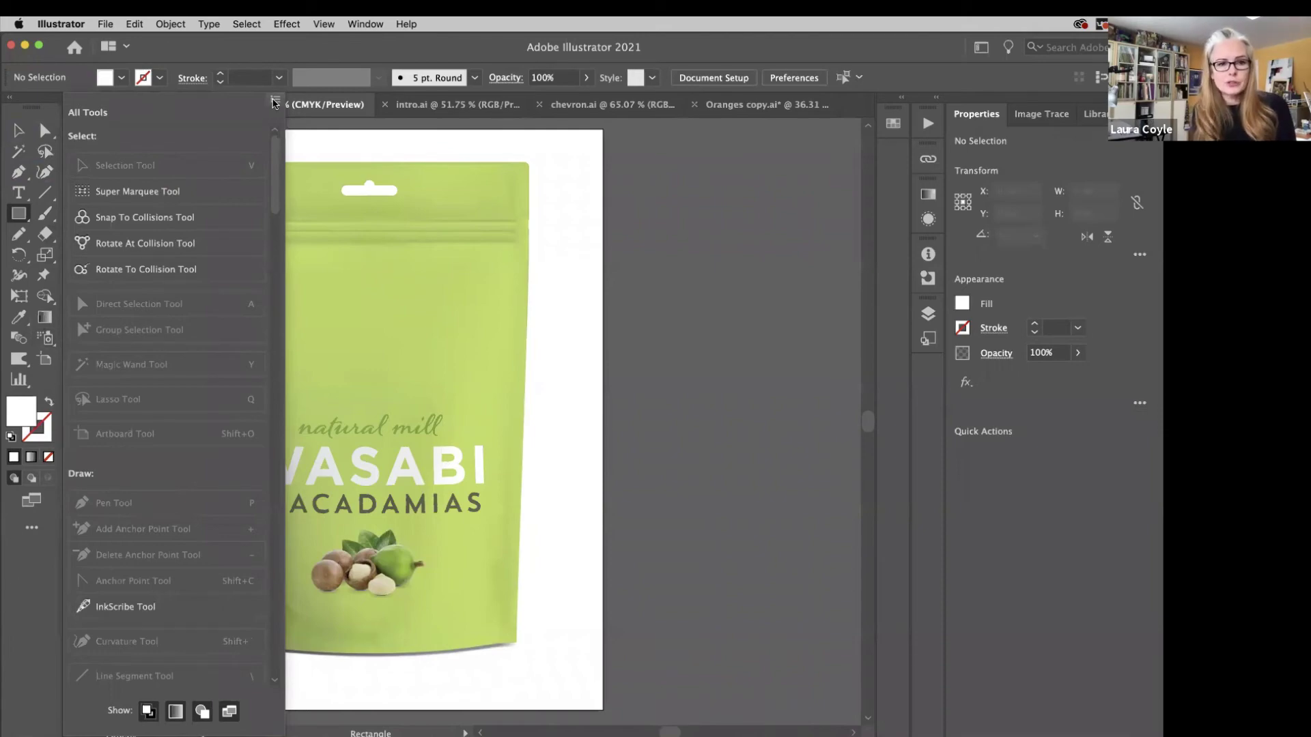
{"action": "left_click", "coordinate": [274, 101]}
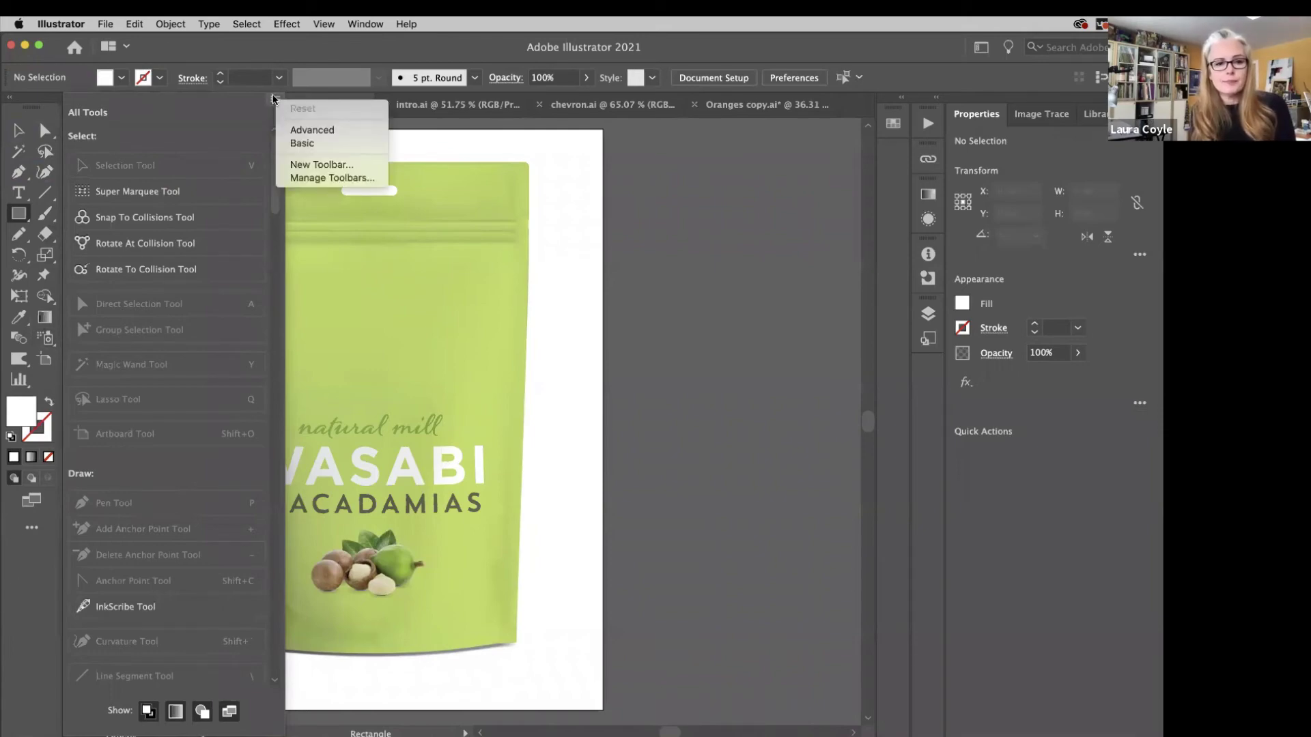
{"action": "left_click", "coordinate": [43, 580]}
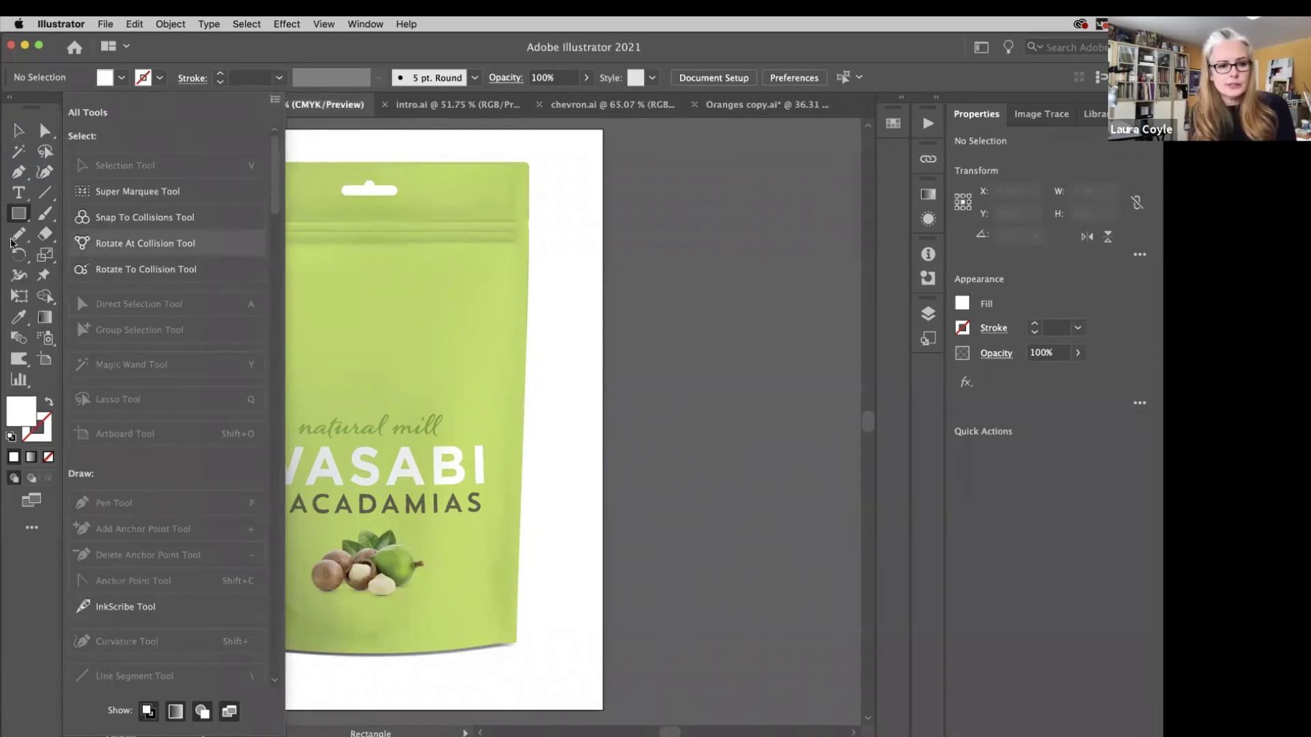
{"action": "left_click", "coordinate": [47, 114]}
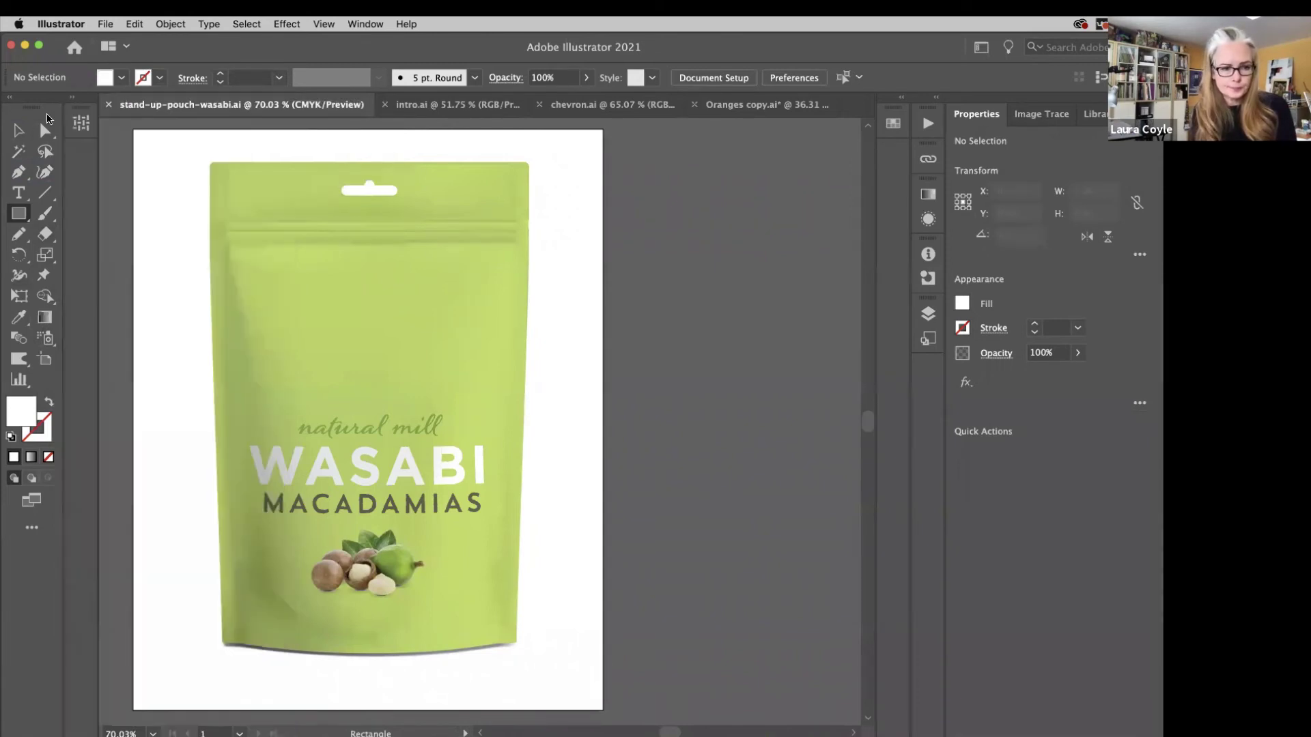
Create a new empty toolbar with the default name and place it on the canvas beside the pouch artboard.
{"action": "left_click", "coordinate": [356, 25]}
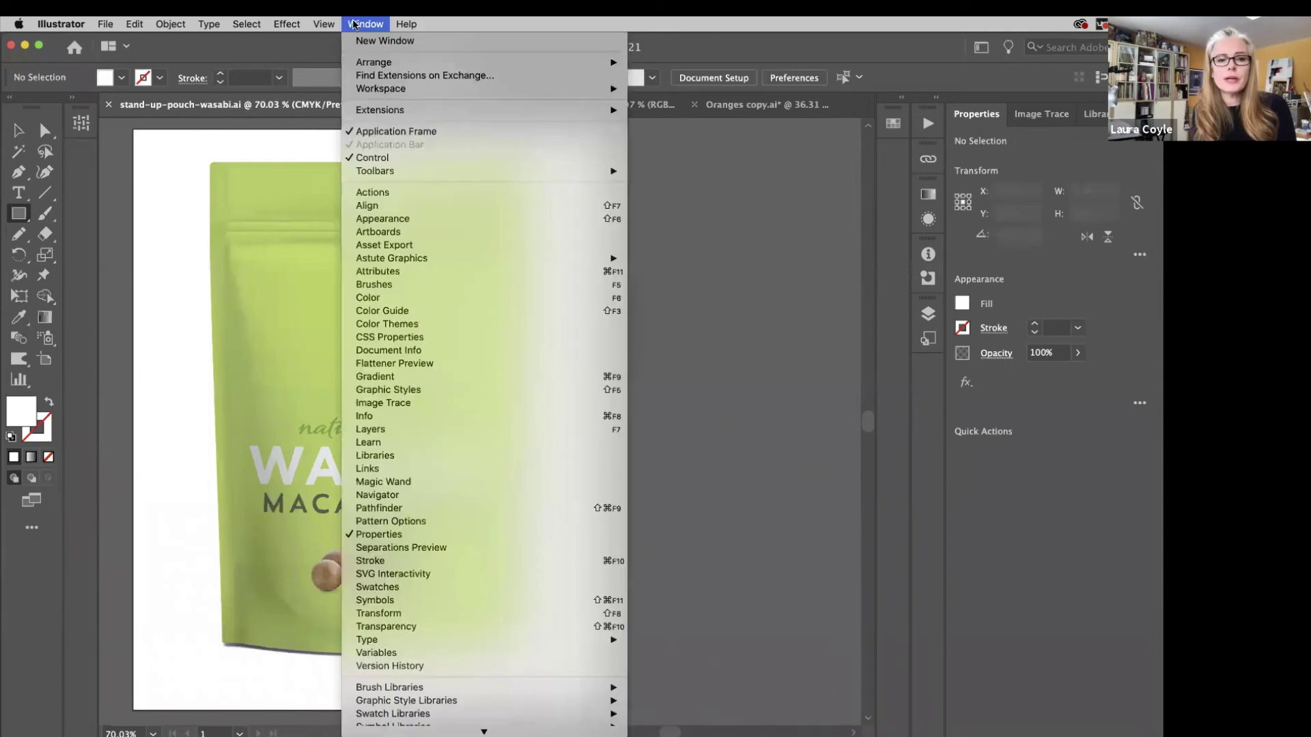
{"action": "mouse_move", "coordinate": [374, 174]}
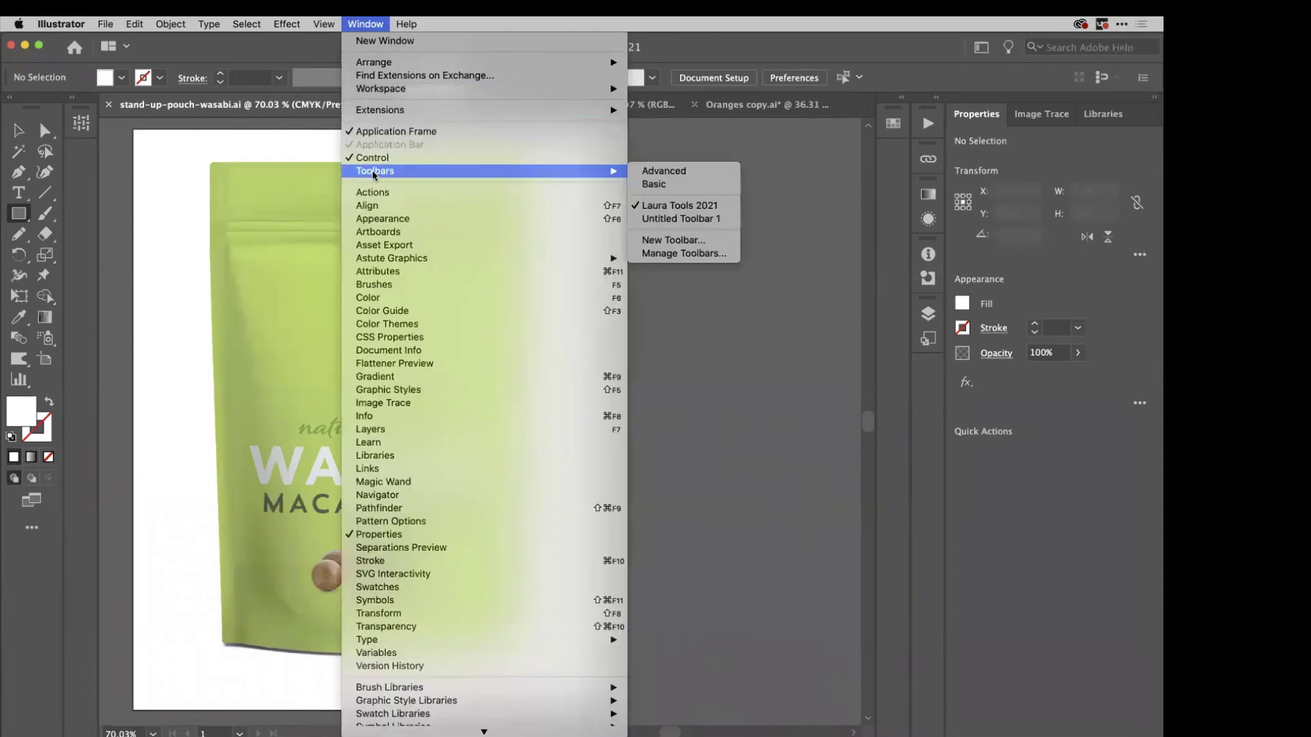
{"action": "left_click", "coordinate": [690, 241]}
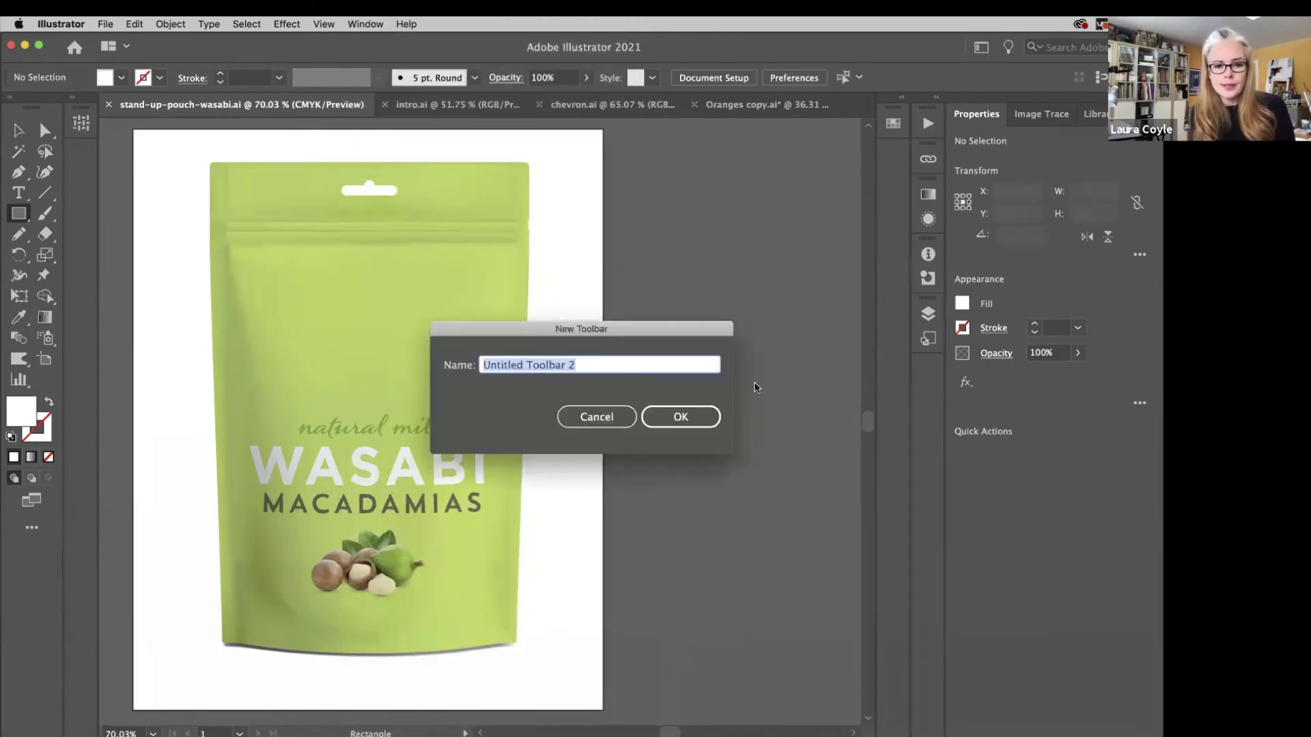
{"action": "left_click", "coordinate": [697, 415]}
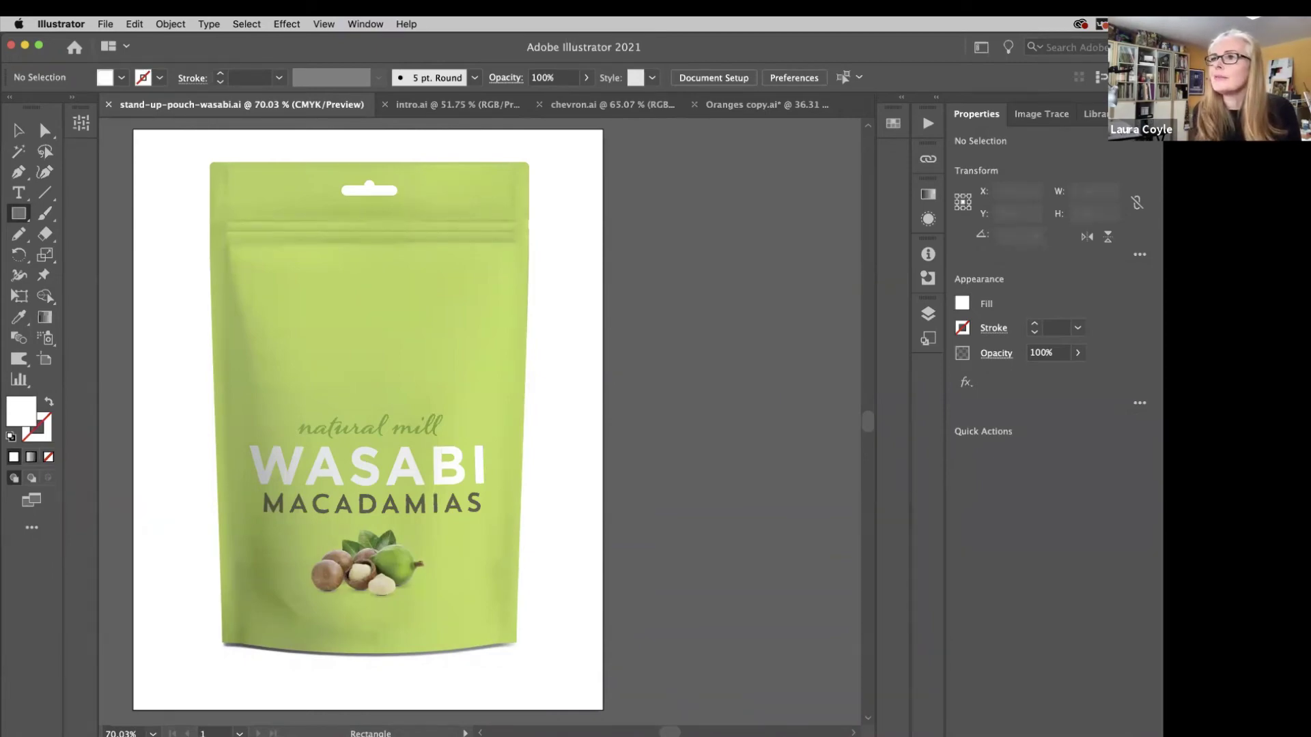
{"action": "left_click_drag", "start_coordinate": [1158, 146], "coordinate": [654, 188]}
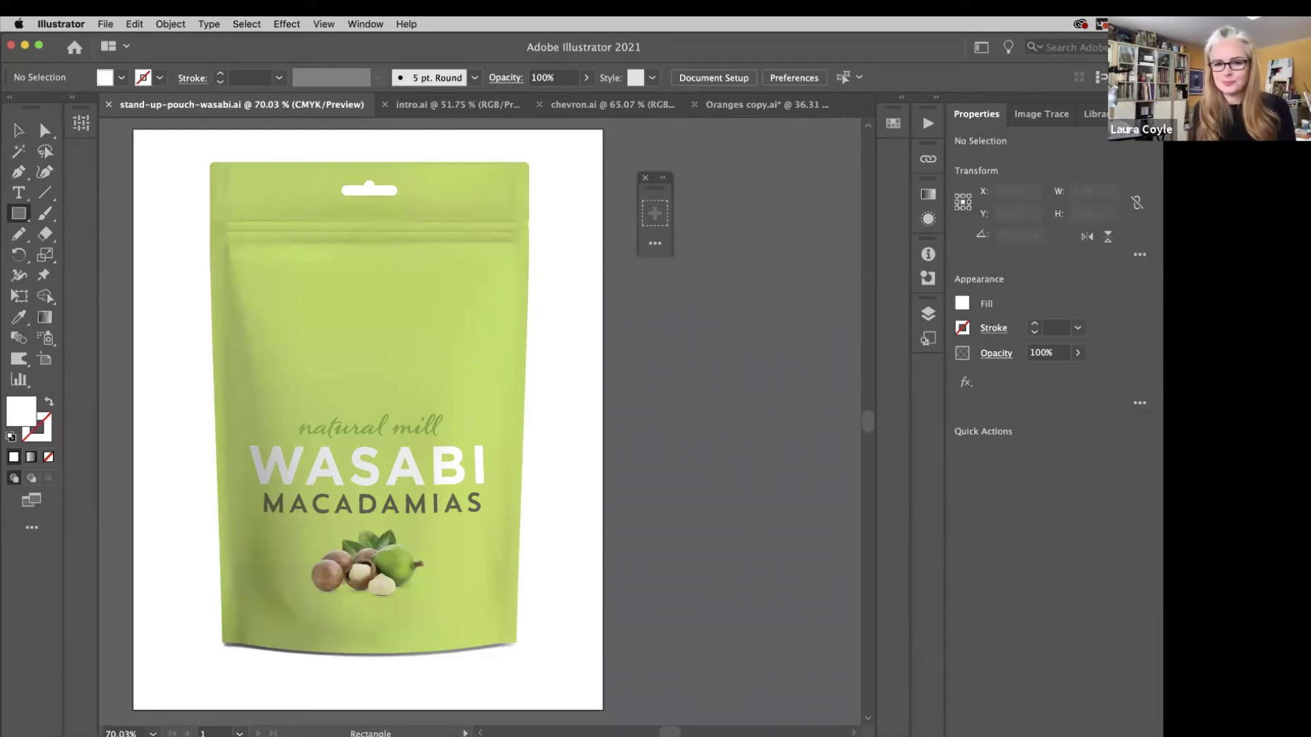
Add the Pen, Add Anchor Point, Delete Anchor Point and Anchor Point tools to the empty toolbar as one group.
{"action": "left_click", "coordinate": [657, 244]}
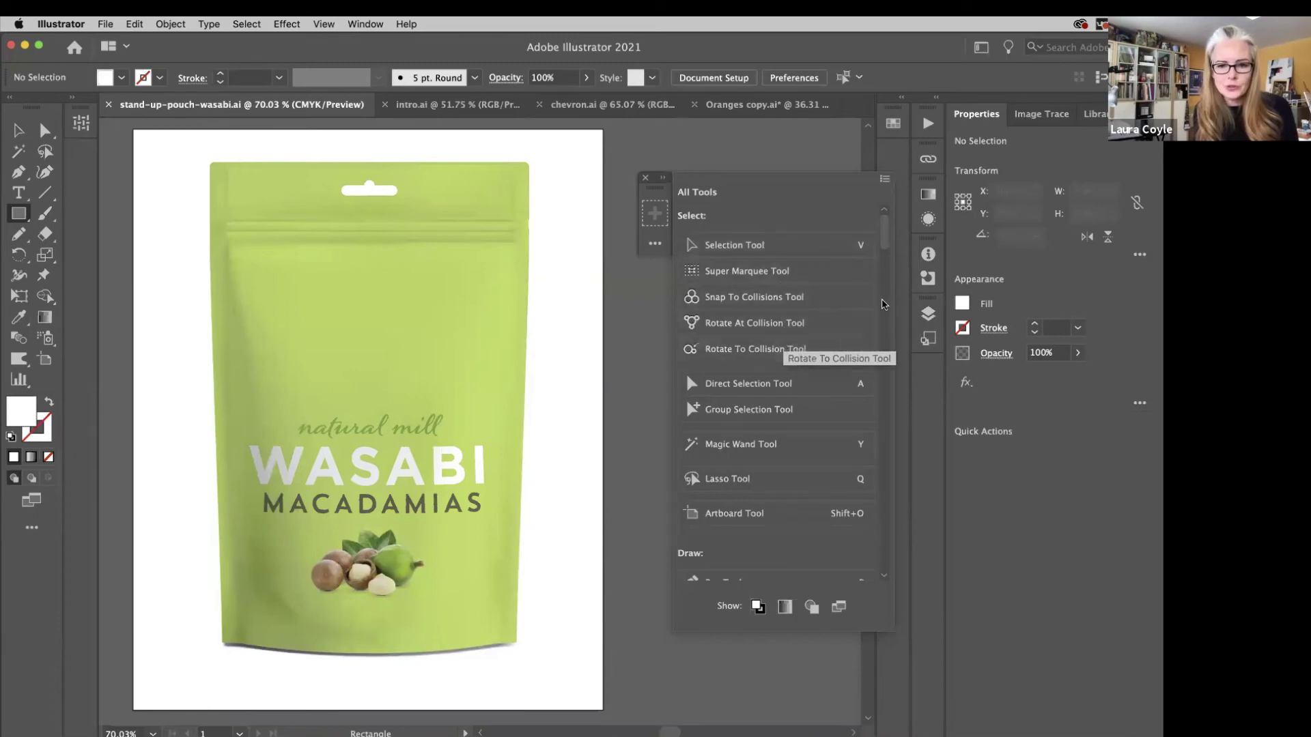
{"action": "scroll", "coordinate": [885, 253], "scroll_direction": "down", "scroll_amount": 1}
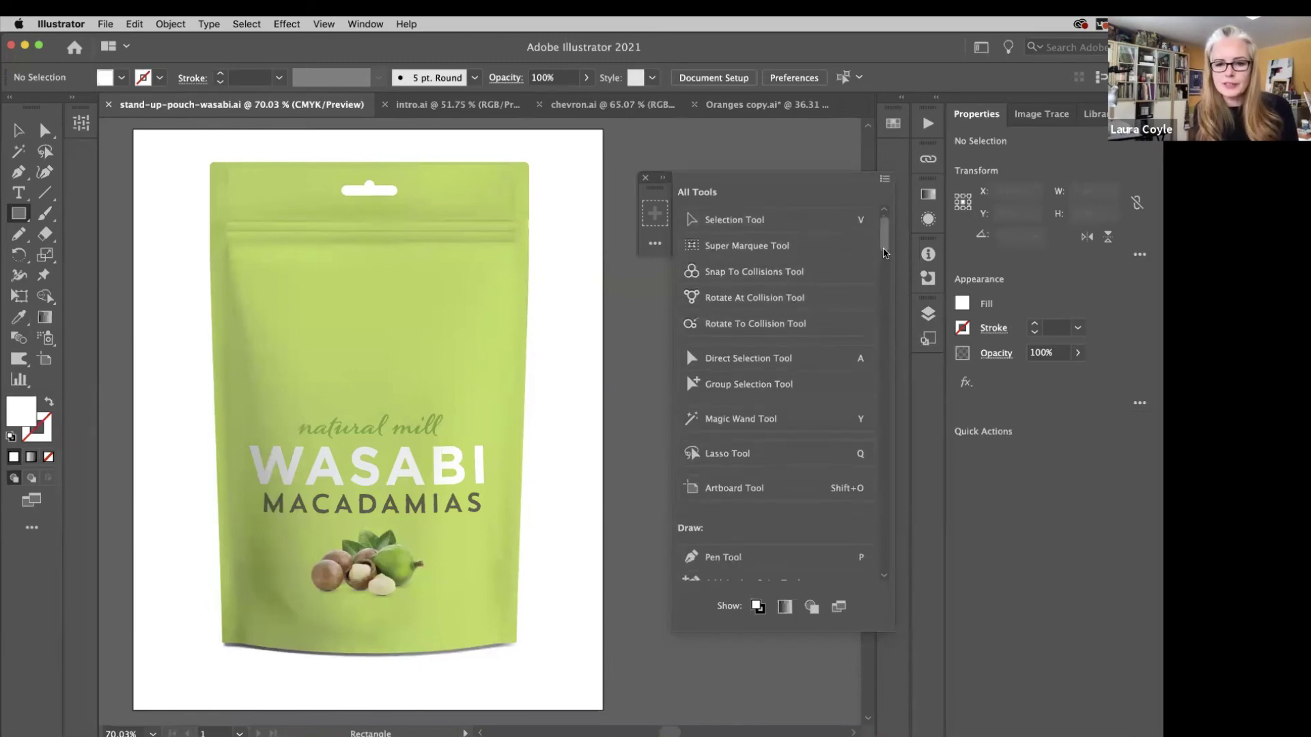
{"action": "left_click_drag", "start_coordinate": [885, 253], "coordinate": [889, 281]}
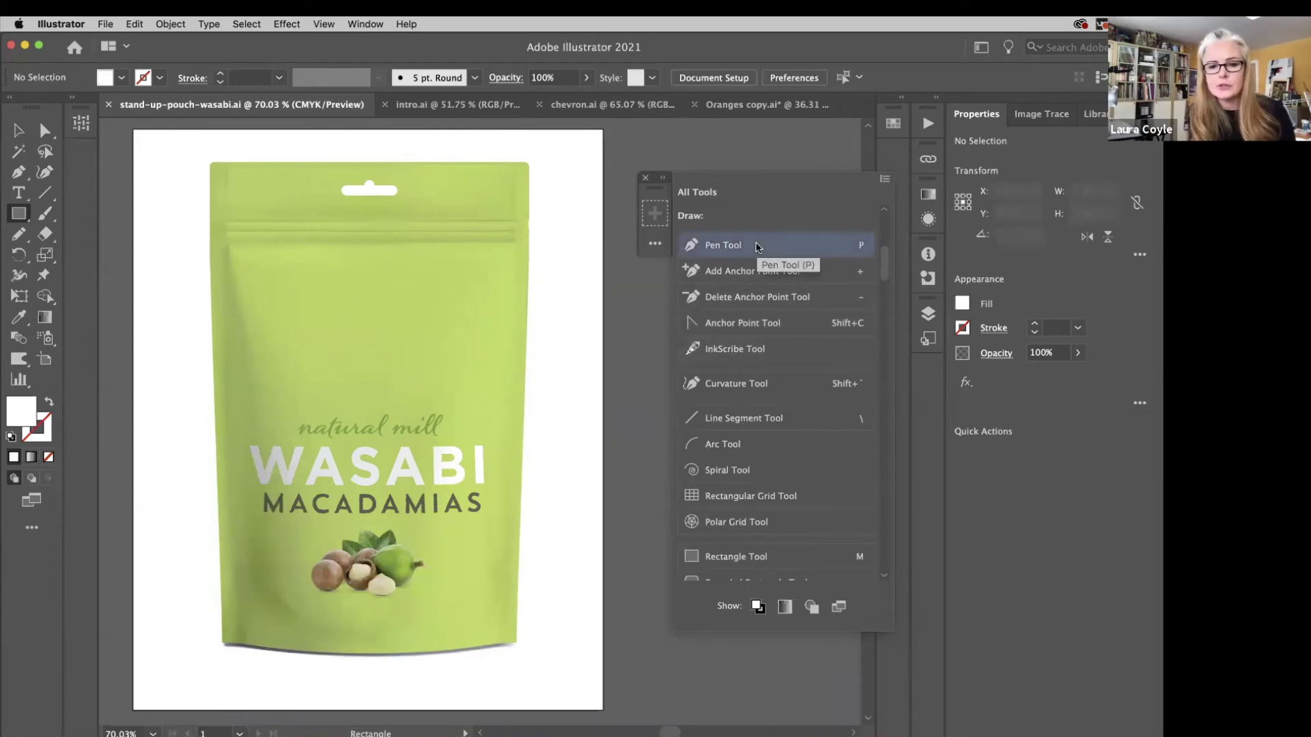
{"action": "left_click", "coordinate": [772, 327], "text": "shift"}
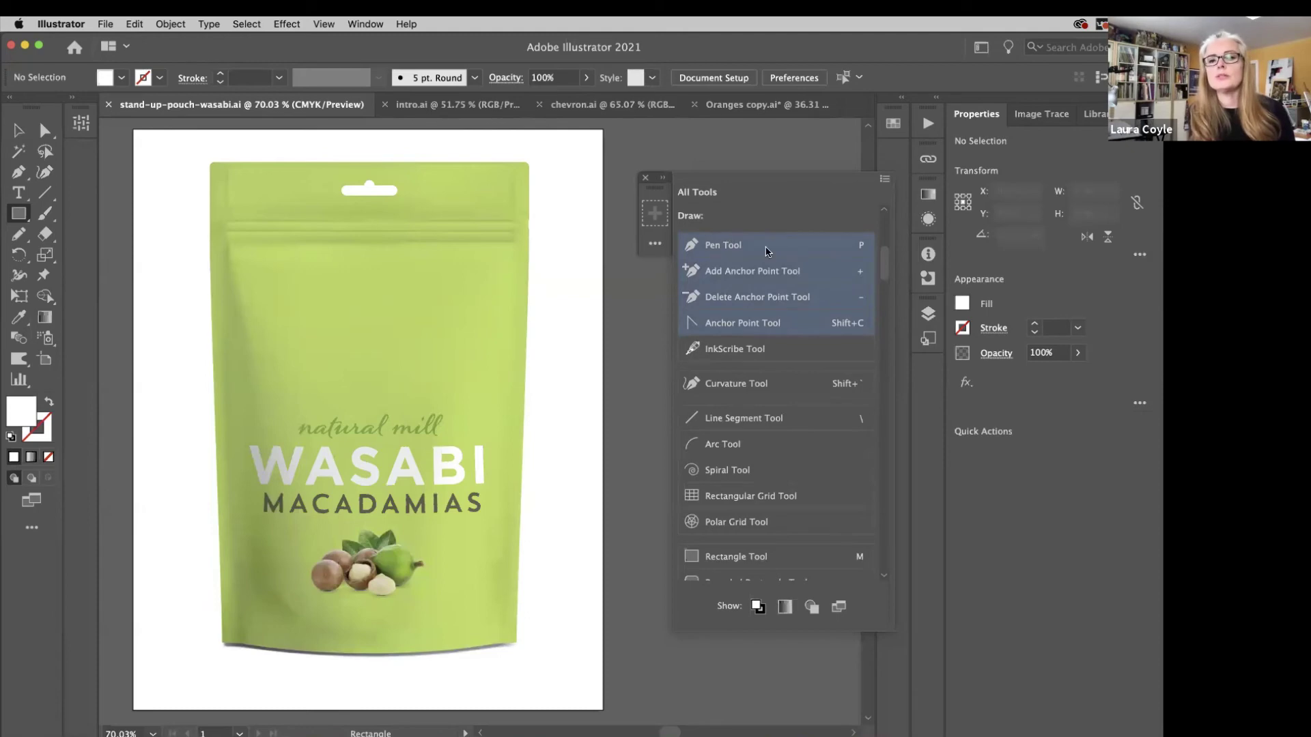
{"action": "left_click_drag", "start_coordinate": [766, 251], "coordinate": [654, 213]}
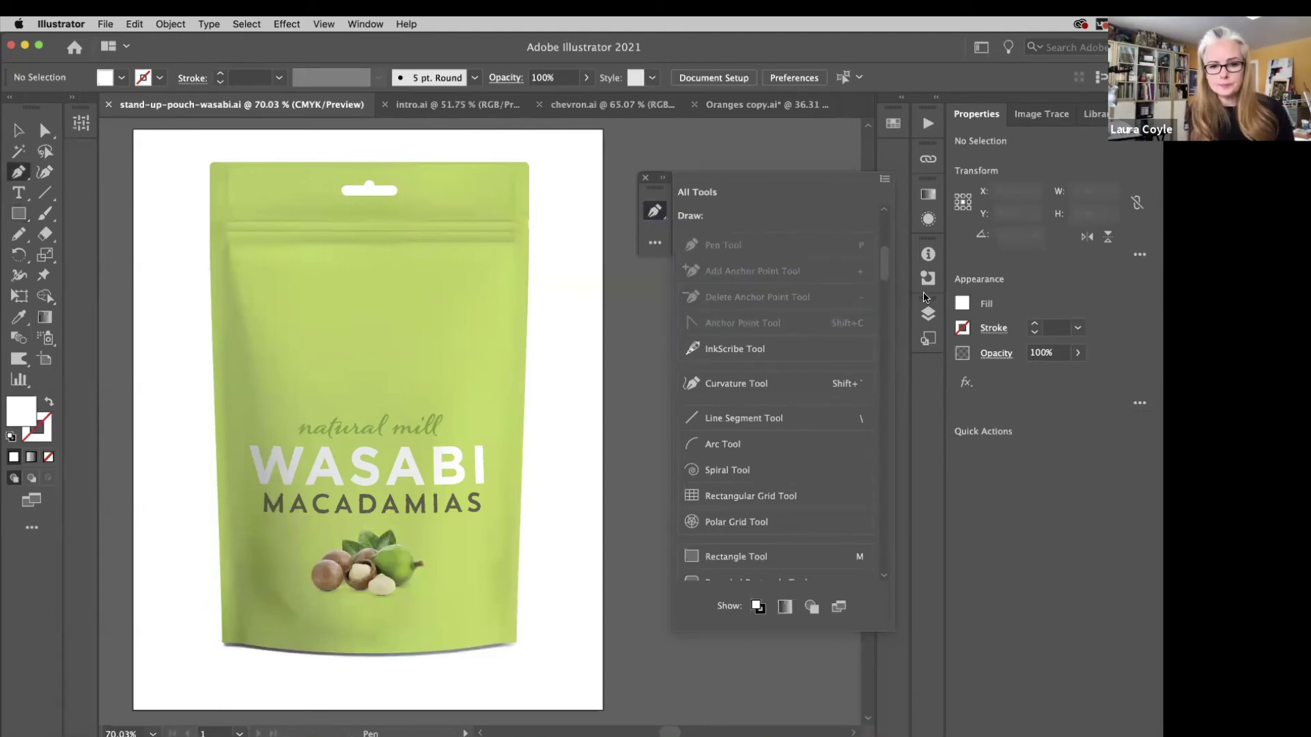
Add the Line Segment, Arc, Spiral, Rectangular Grid and Polar Grid tools as a second group below the Pen tool.
{"action": "left_click", "coordinate": [787, 418]}
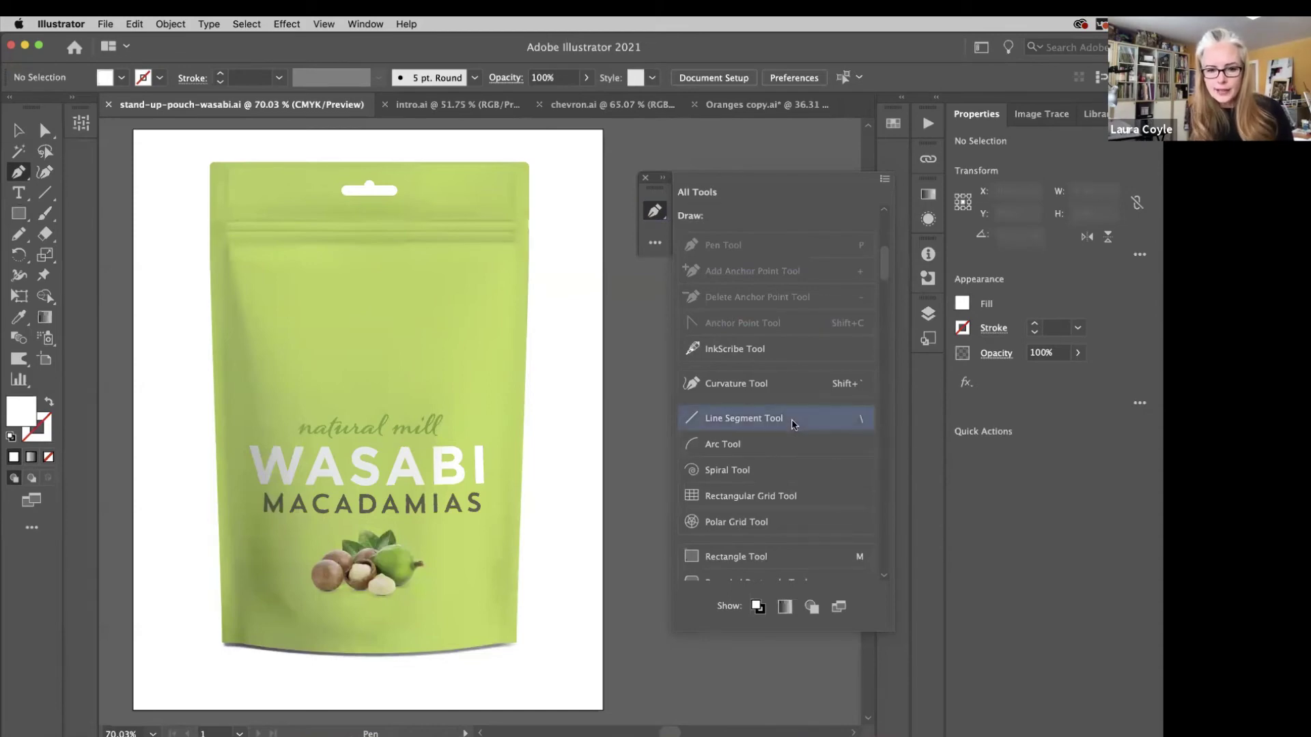
{"action": "left_click", "coordinate": [797, 530], "text": "shift"}
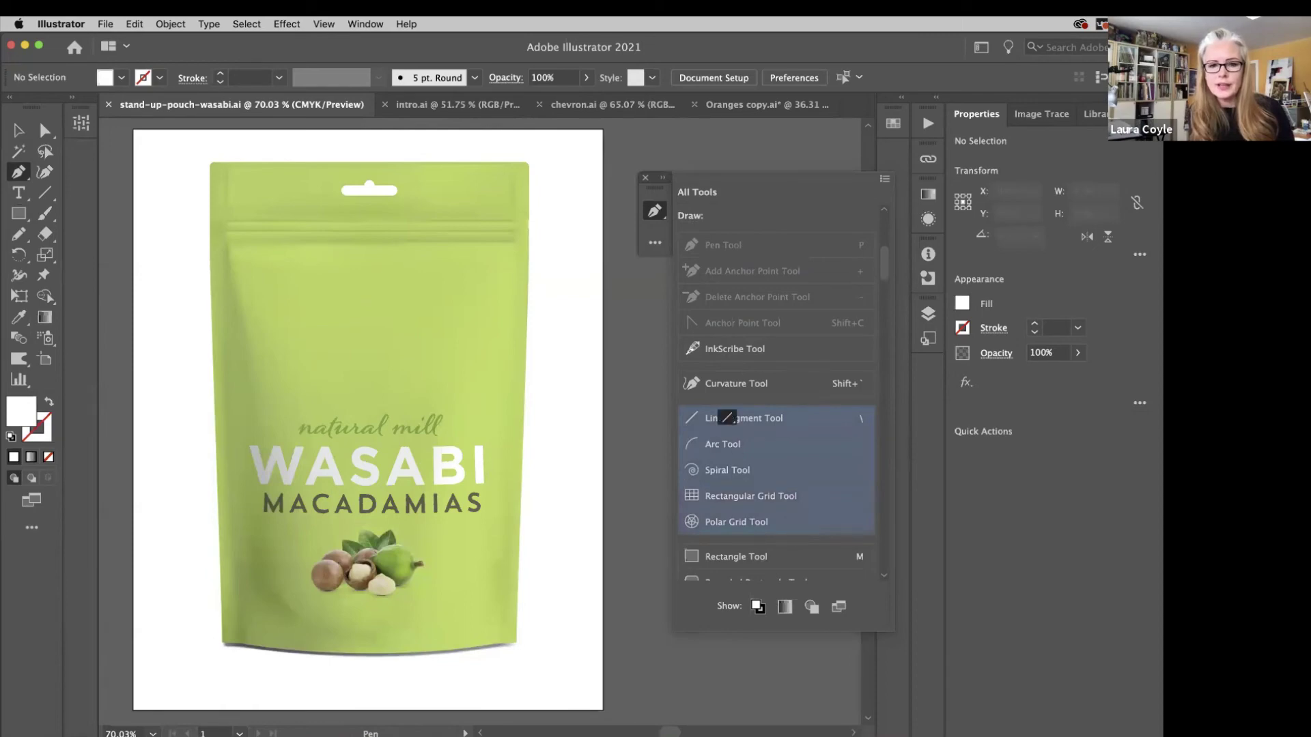
{"action": "left_click_drag", "start_coordinate": [726, 415], "coordinate": [658, 229]}
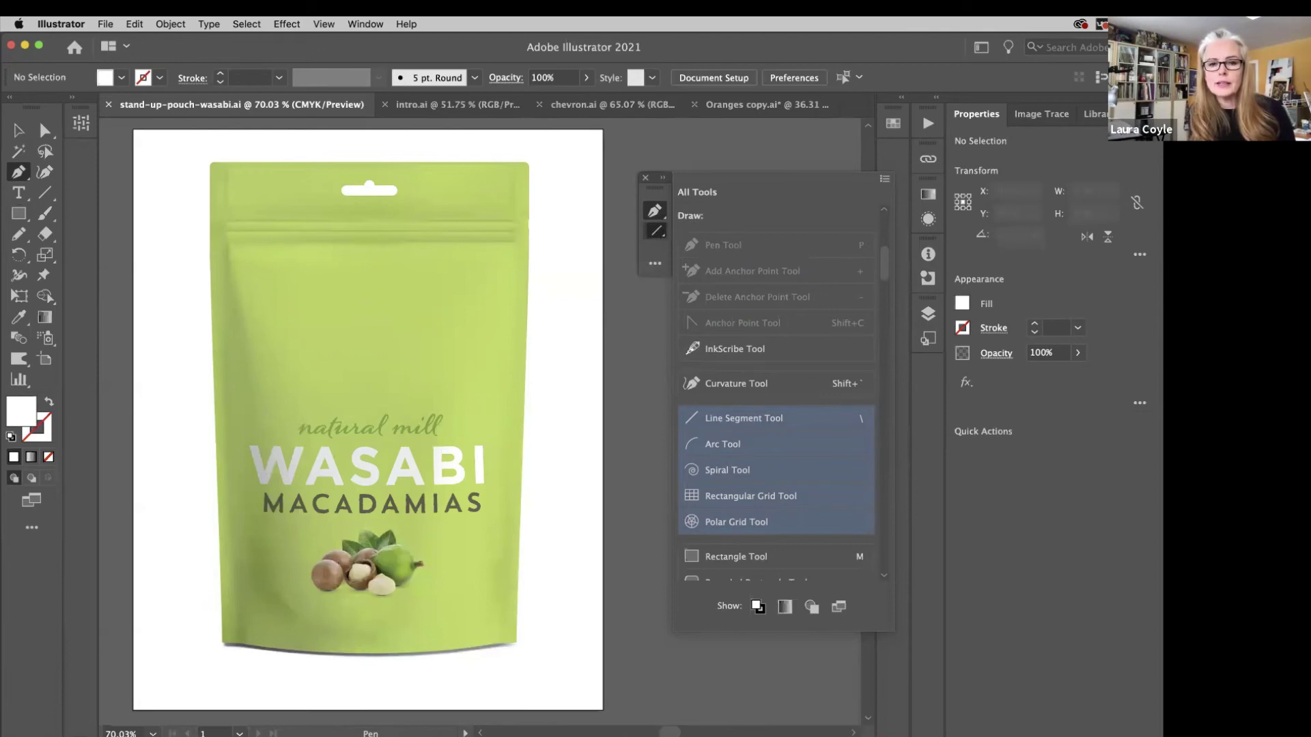
{"action": "left_click", "coordinate": [655, 231]}
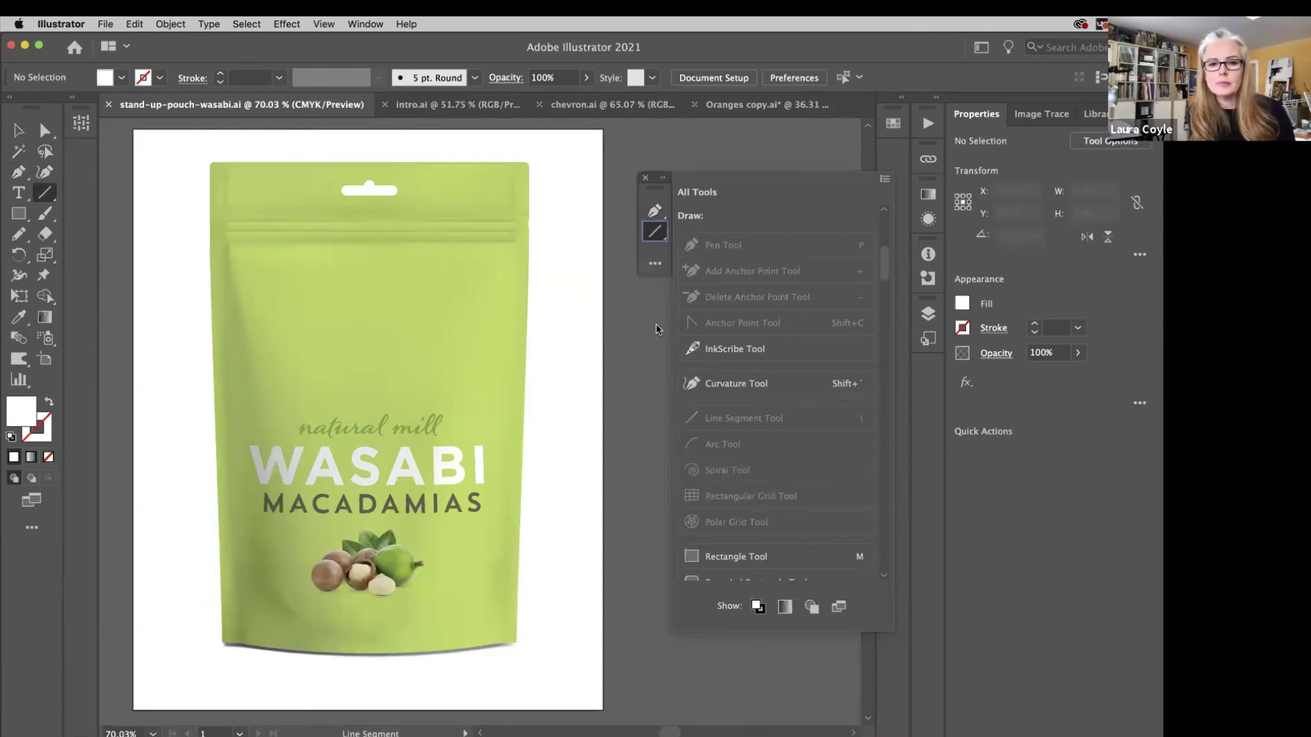
Expand the new toolbar to two columns and add the Curvature Tool below the Pen tool.
{"action": "left_click", "coordinate": [662, 182]}
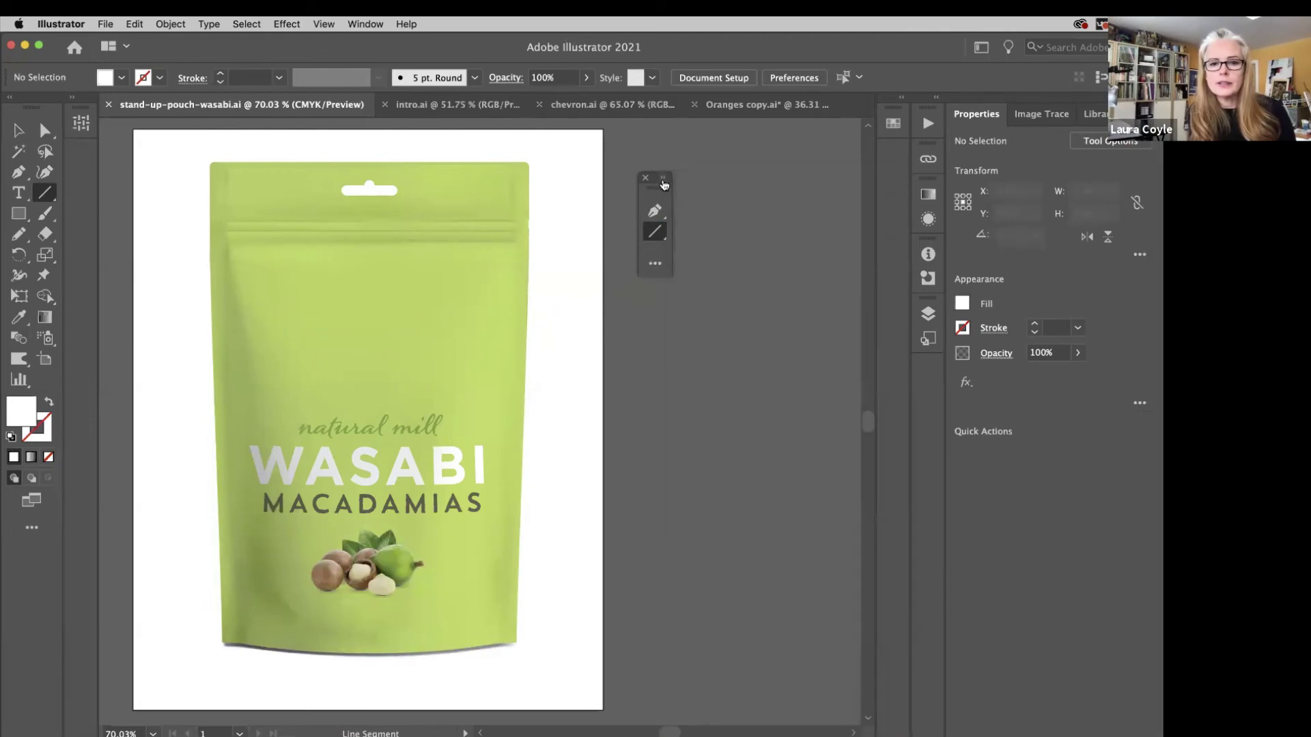
{"action": "left_click", "coordinate": [663, 180]}
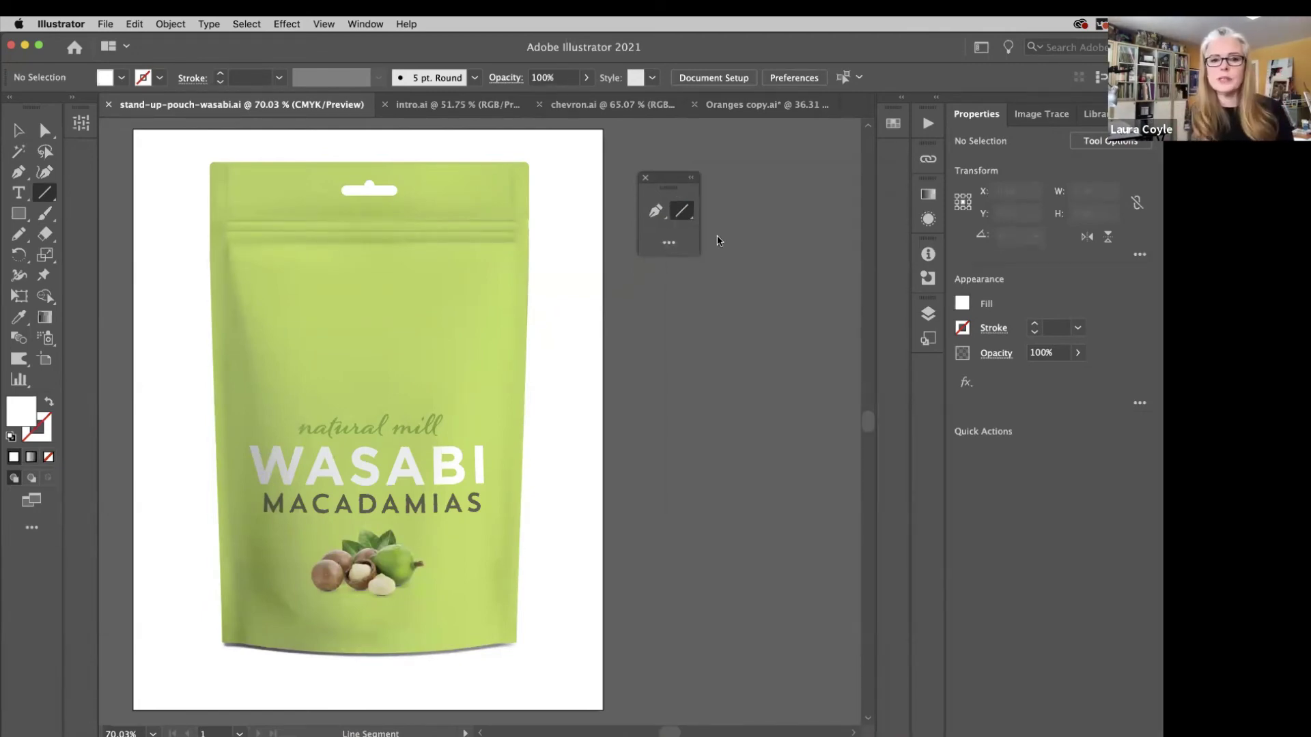
{"action": "left_click", "coordinate": [671, 245]}
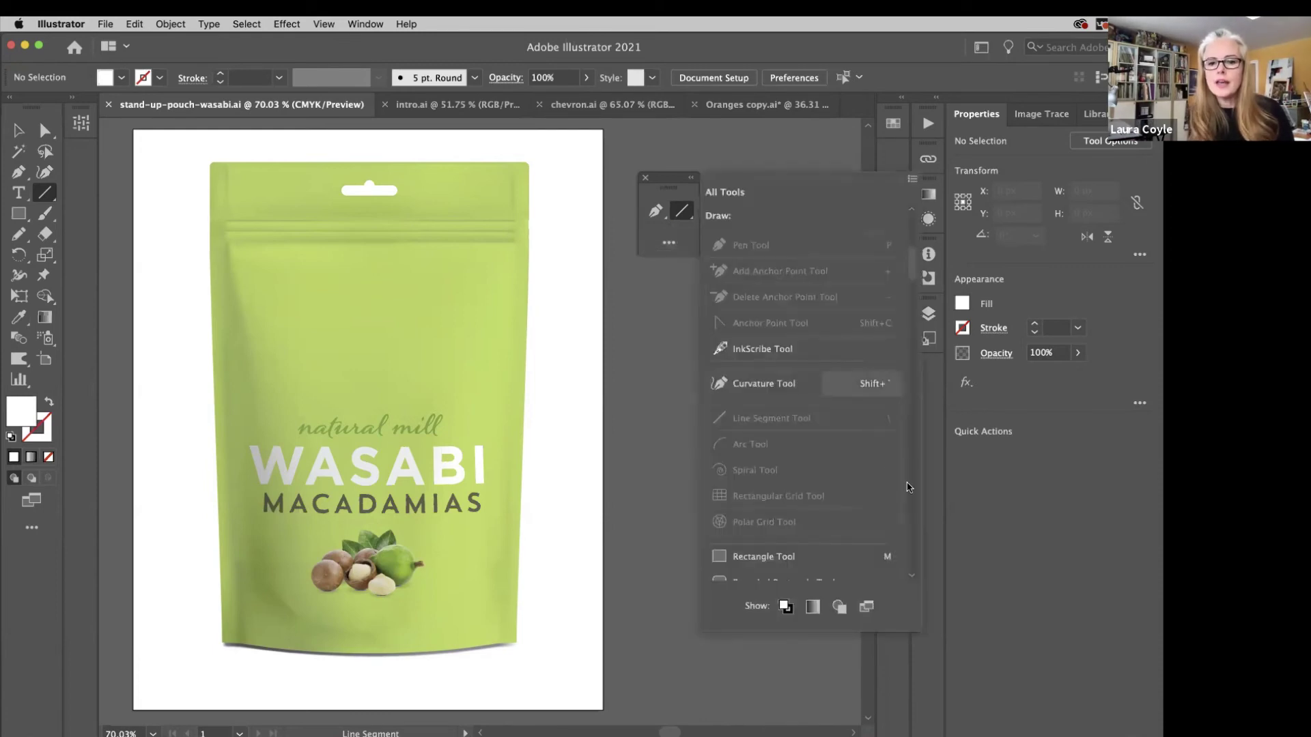
{"action": "left_click_drag", "start_coordinate": [743, 384], "coordinate": [694, 298]}
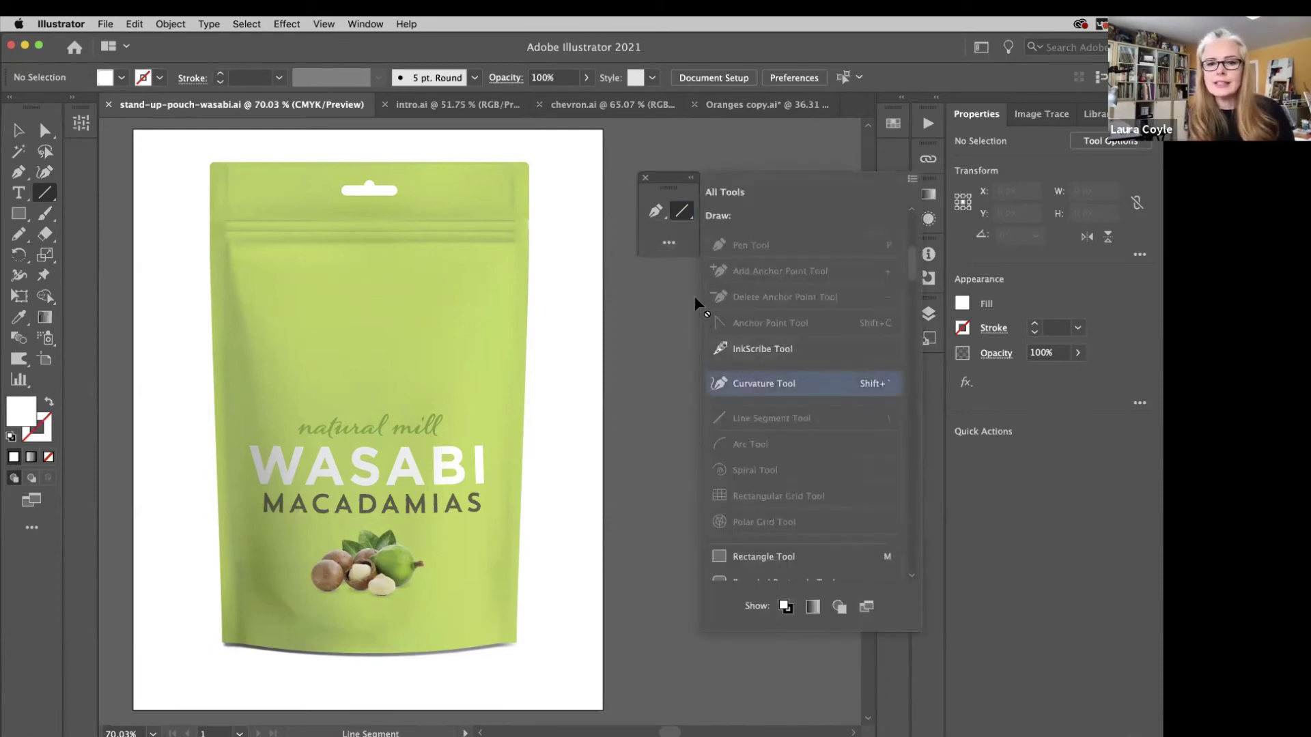
{"action": "left_click_drag", "start_coordinate": [674, 222], "coordinate": [656, 233]}
{"action": "left_click", "coordinate": [654, 233]}
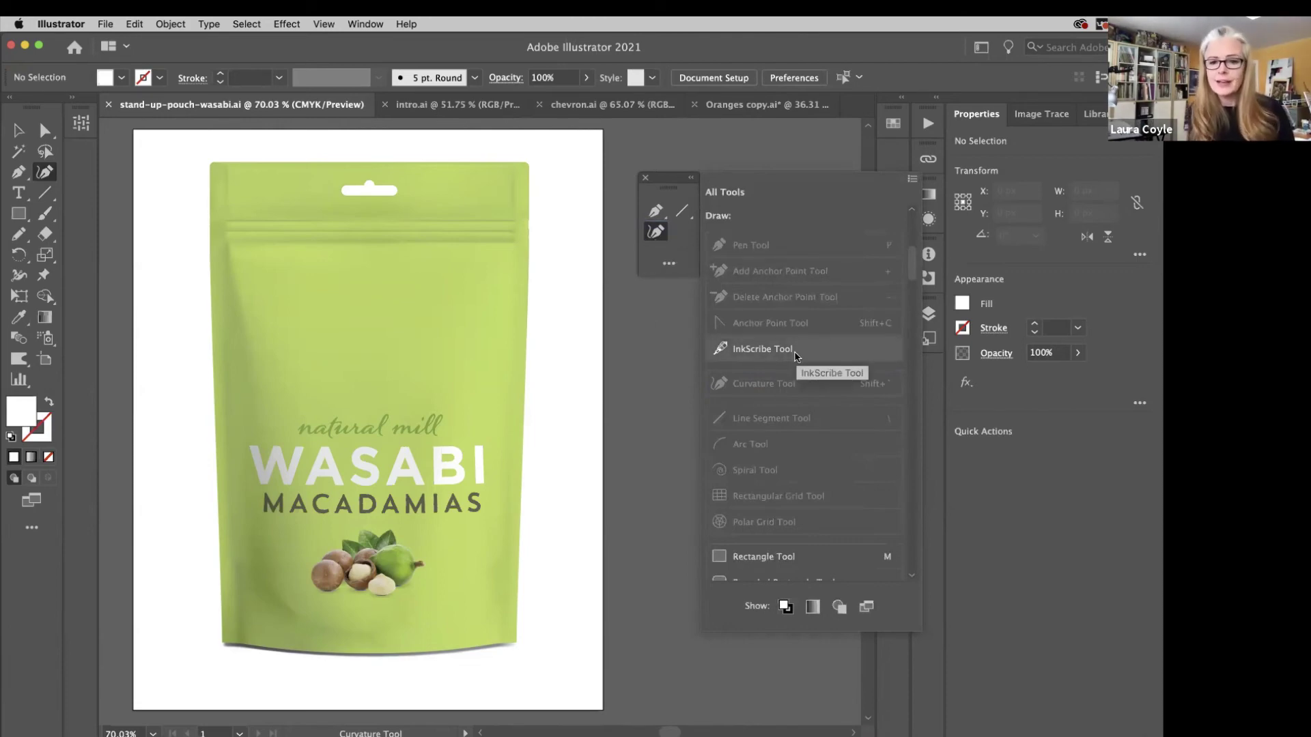
Group the InkScribe Tool with the Curvature Tool in the new toolbar, and make Curvature the group's active tool.
{"action": "left_click_drag", "start_coordinate": [796, 356], "coordinate": [654, 233]}
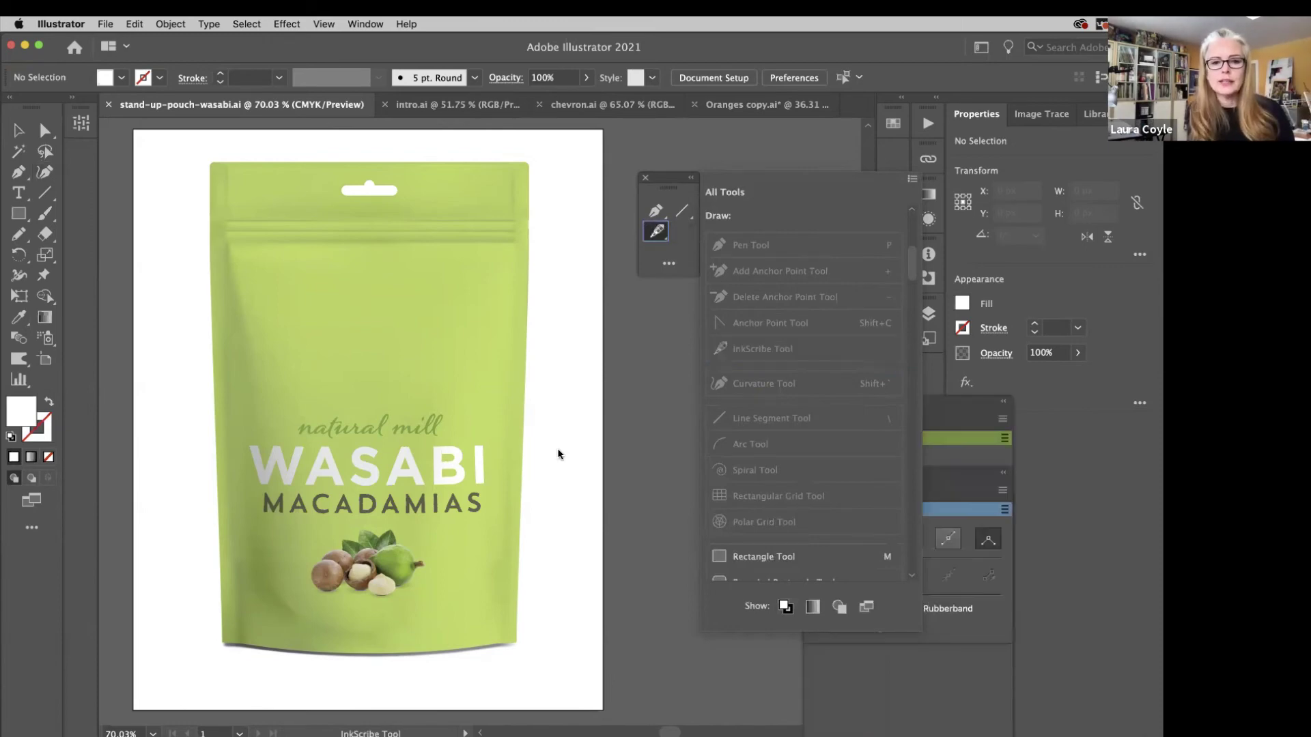
{"action": "left_click", "coordinate": [664, 237]}
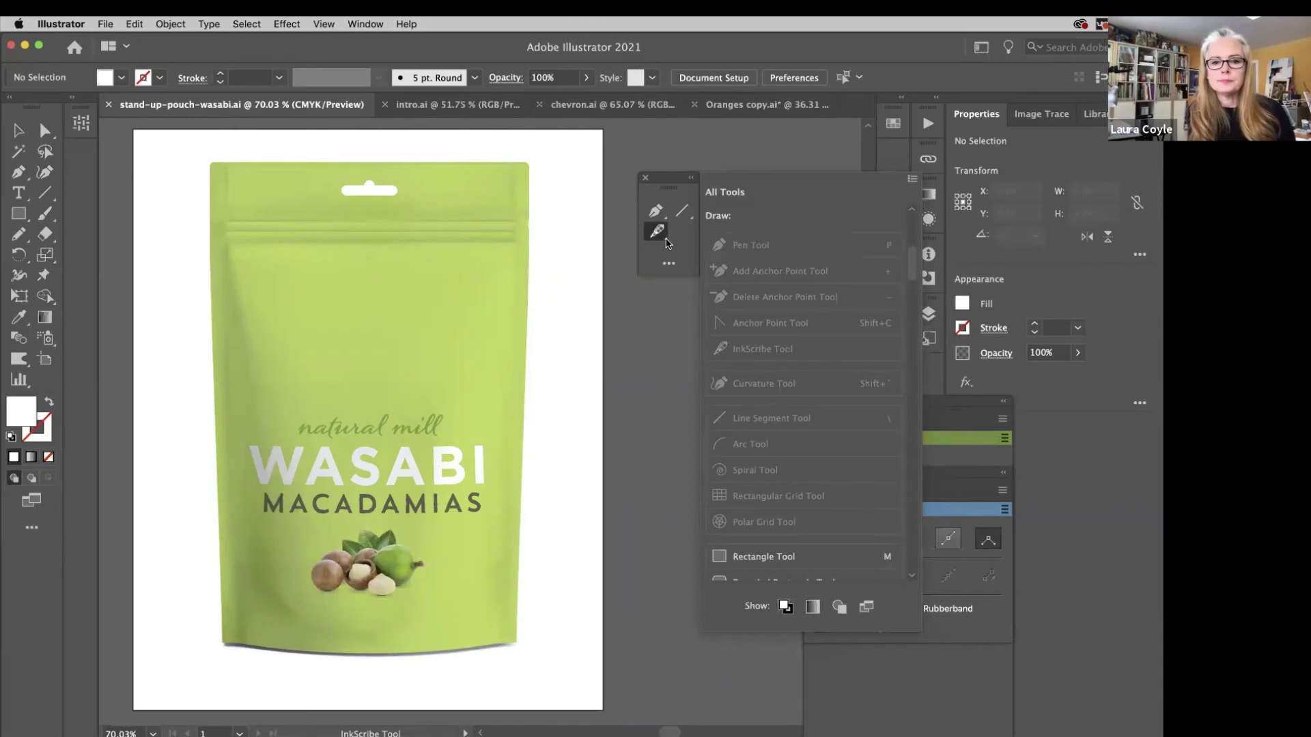
{"action": "left_click", "coordinate": [666, 243]}
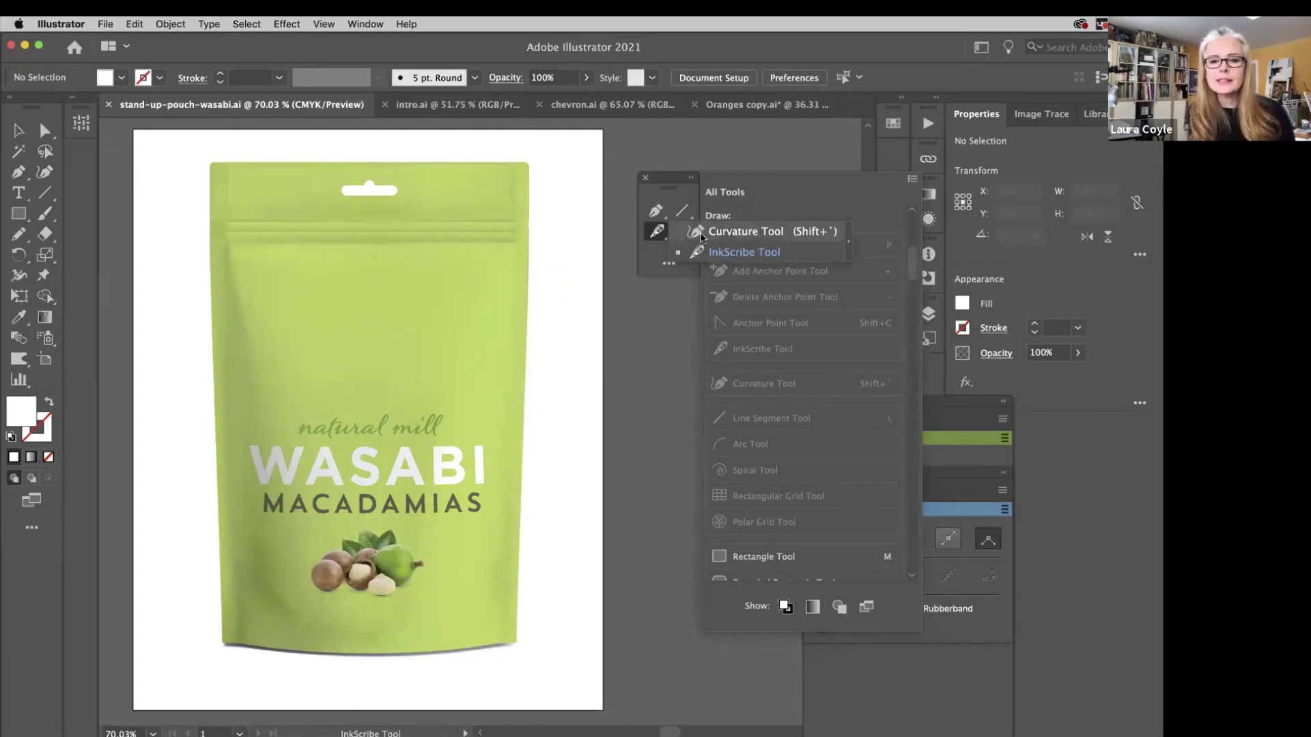
{"action": "left_click", "coordinate": [723, 232]}
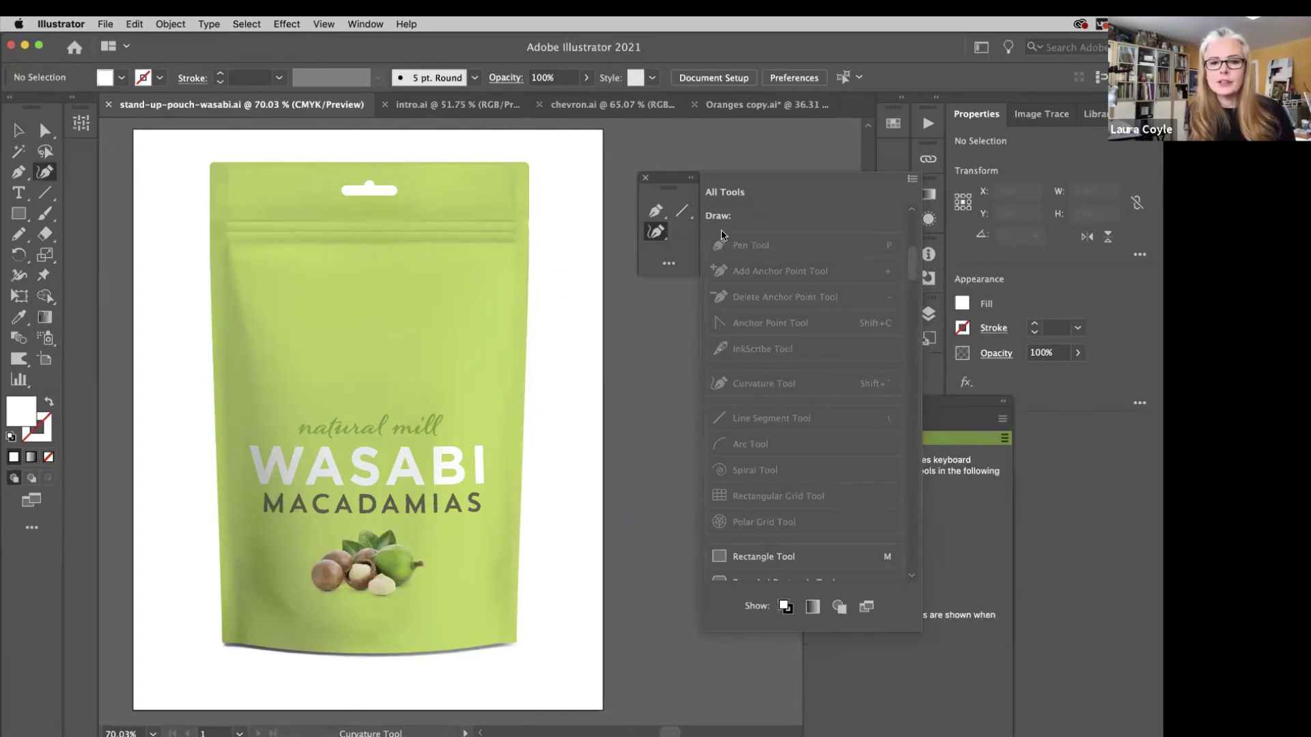
Close the two floating plug-in panels that came up with the InkScribe Tool.
{"action": "left_click", "coordinate": [947, 401]}
{"action": "left_click", "coordinate": [810, 402]}
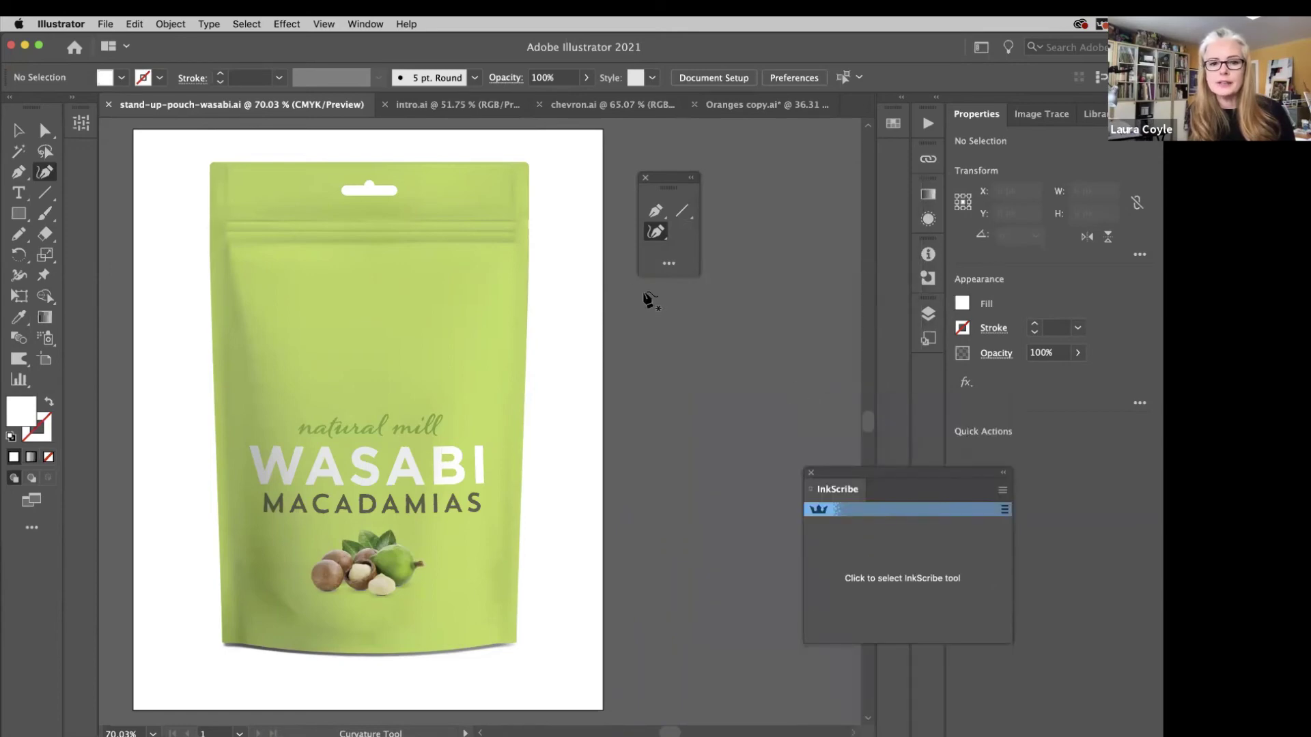
{"action": "left_click", "coordinate": [811, 473]}
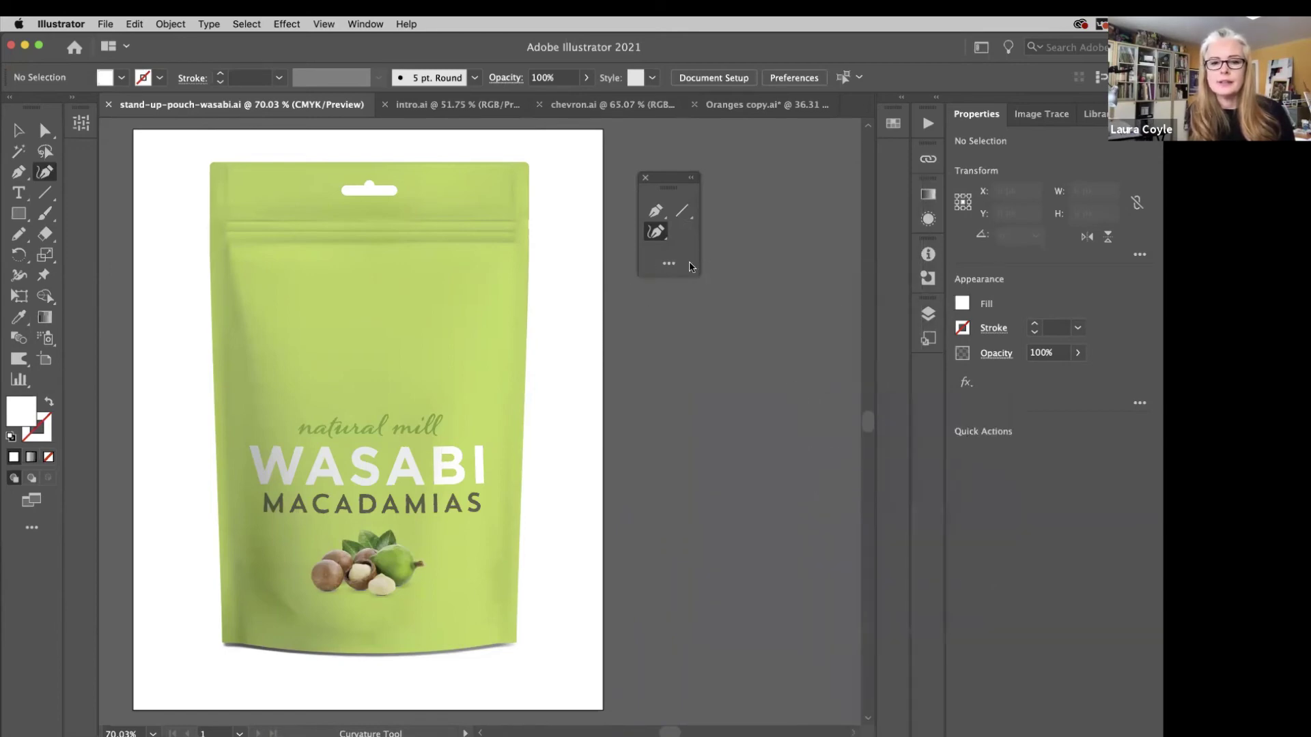
Add the Gradient Tool to the new toolbar next to the Curvature Tool, and close the All Tools list.
{"action": "left_click", "coordinate": [668, 263]}
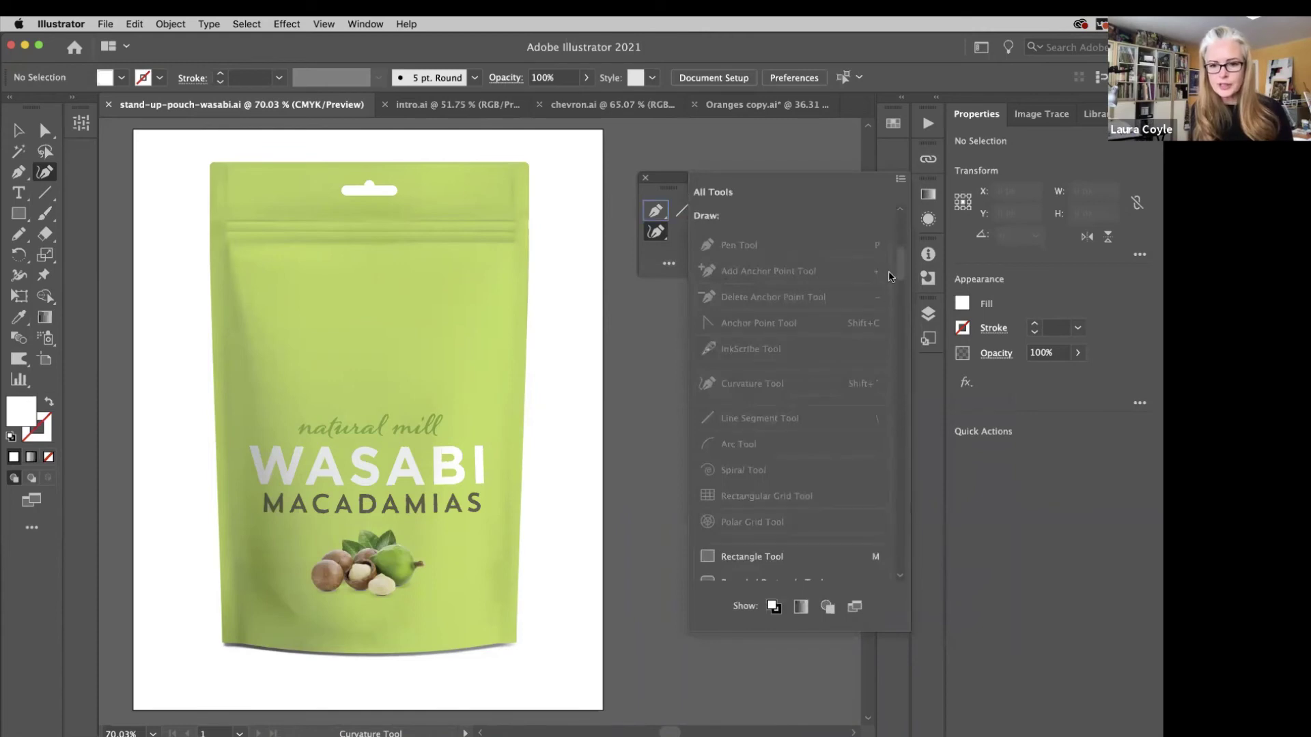
{"action": "left_click_drag", "start_coordinate": [899, 268], "coordinate": [921, 418]}
{"action": "left_click_drag", "start_coordinate": [786, 298], "coordinate": [682, 231]}
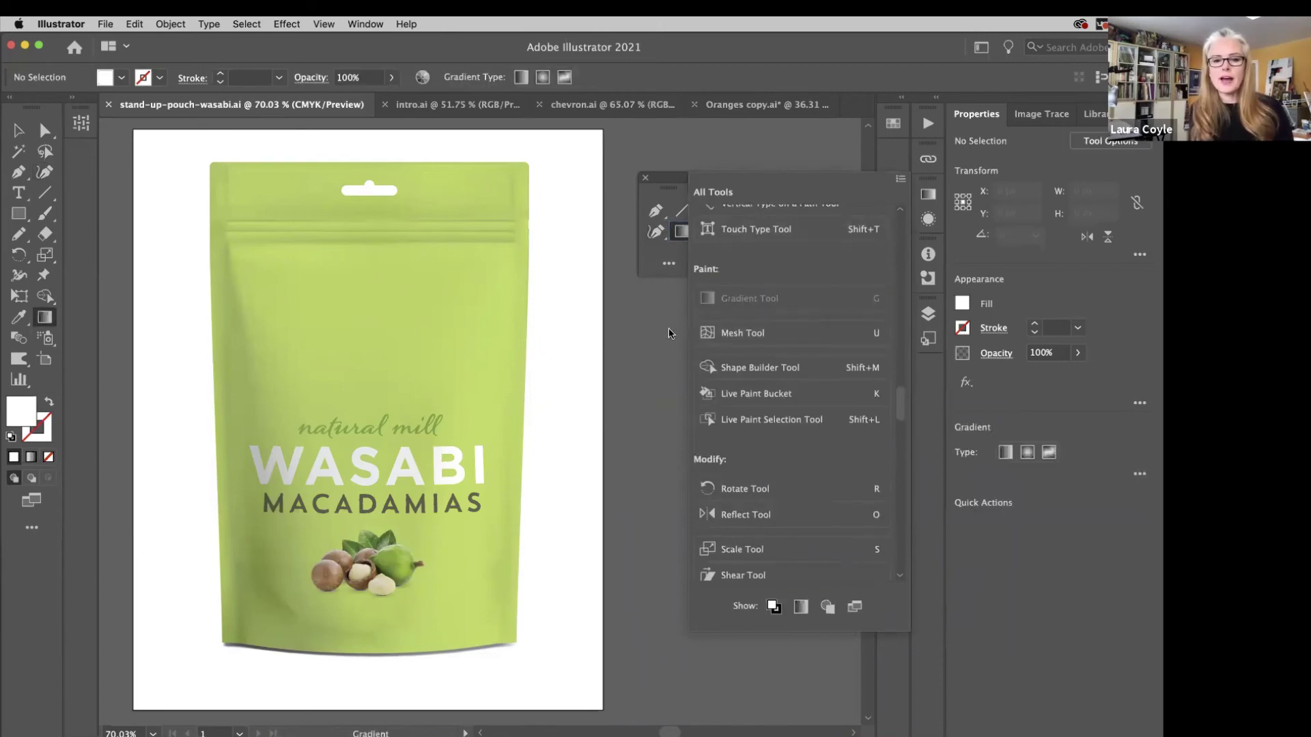
{"action": "left_click", "coordinate": [654, 311]}
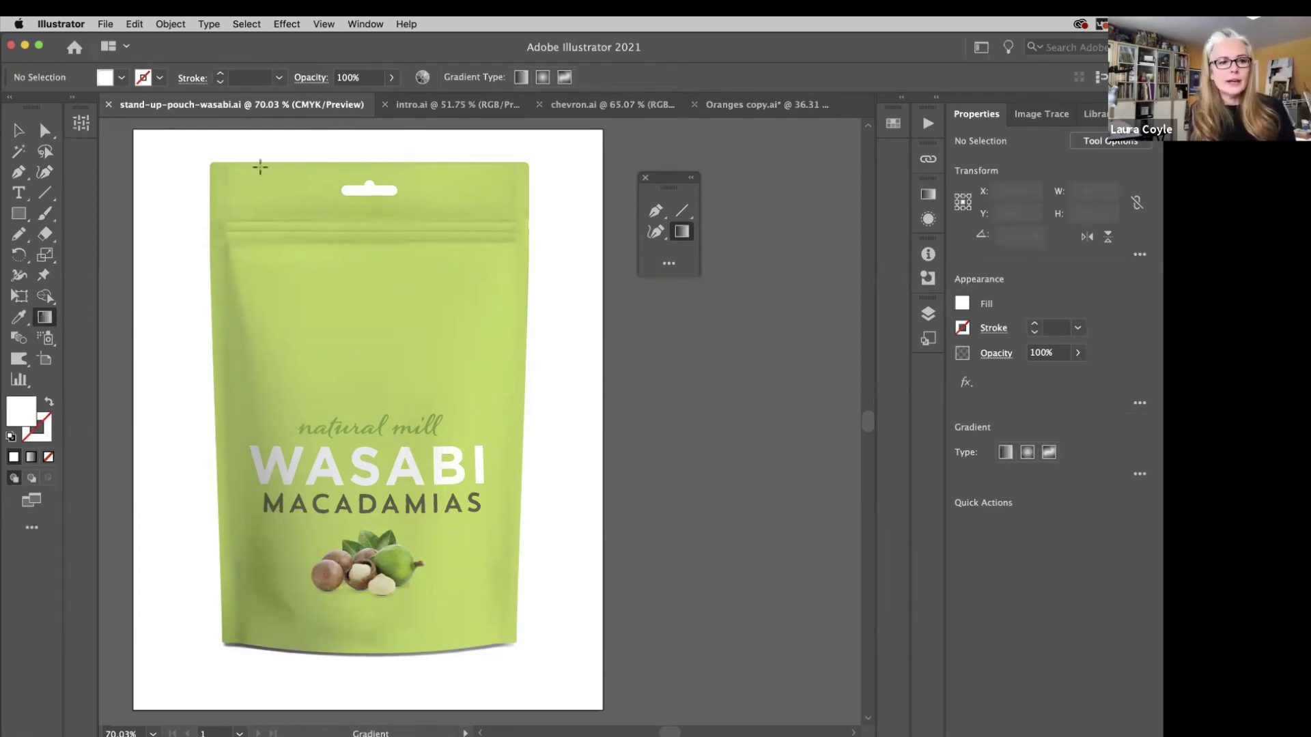
Dock the new four-slot toolbar beside the Pattern Options column, and undock and close the old custom 2021 toolbar.
{"action": "left_click_drag", "start_coordinate": [674, 180], "coordinate": [62, 151]}
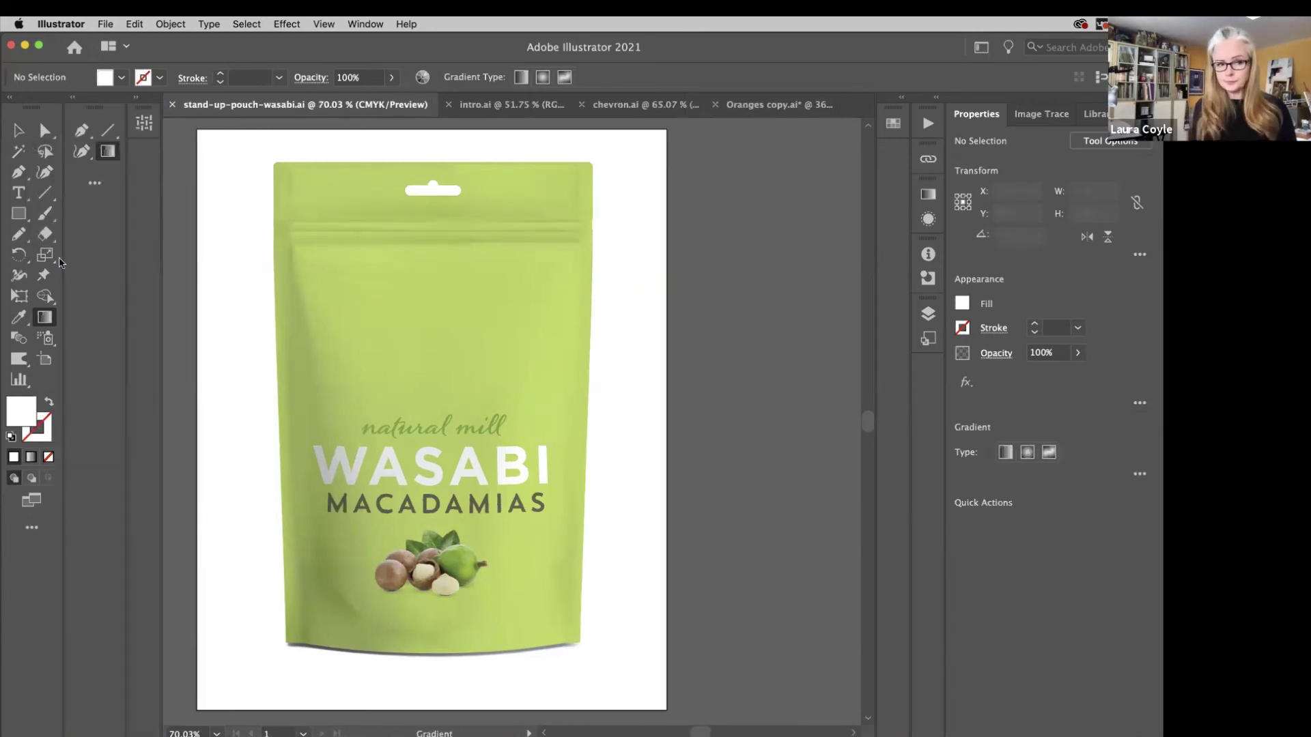
{"action": "left_click_drag", "start_coordinate": [33, 108], "coordinate": [784, 290]}
{"action": "left_click", "coordinate": [762, 280]}
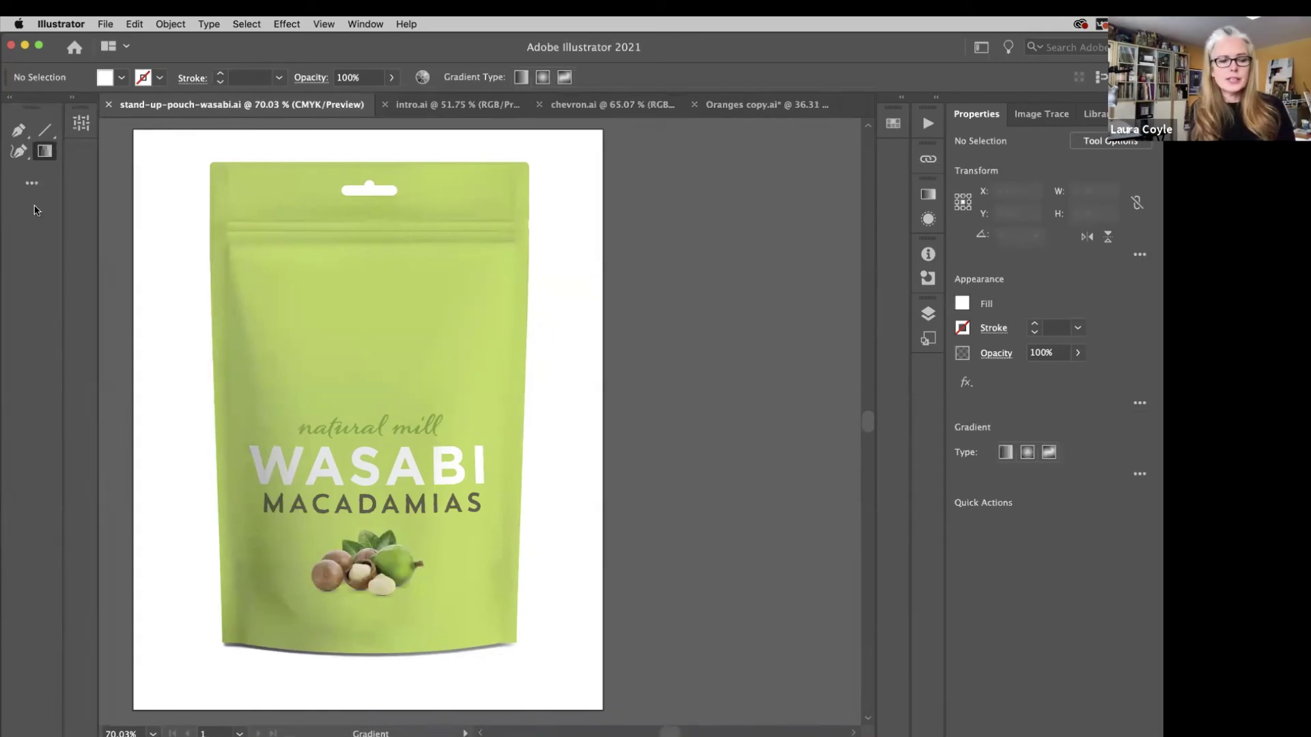
Save the current panel and toolbar layout as a workspace named test, overwriting the existing one.
{"action": "left_click", "coordinate": [981, 47]}
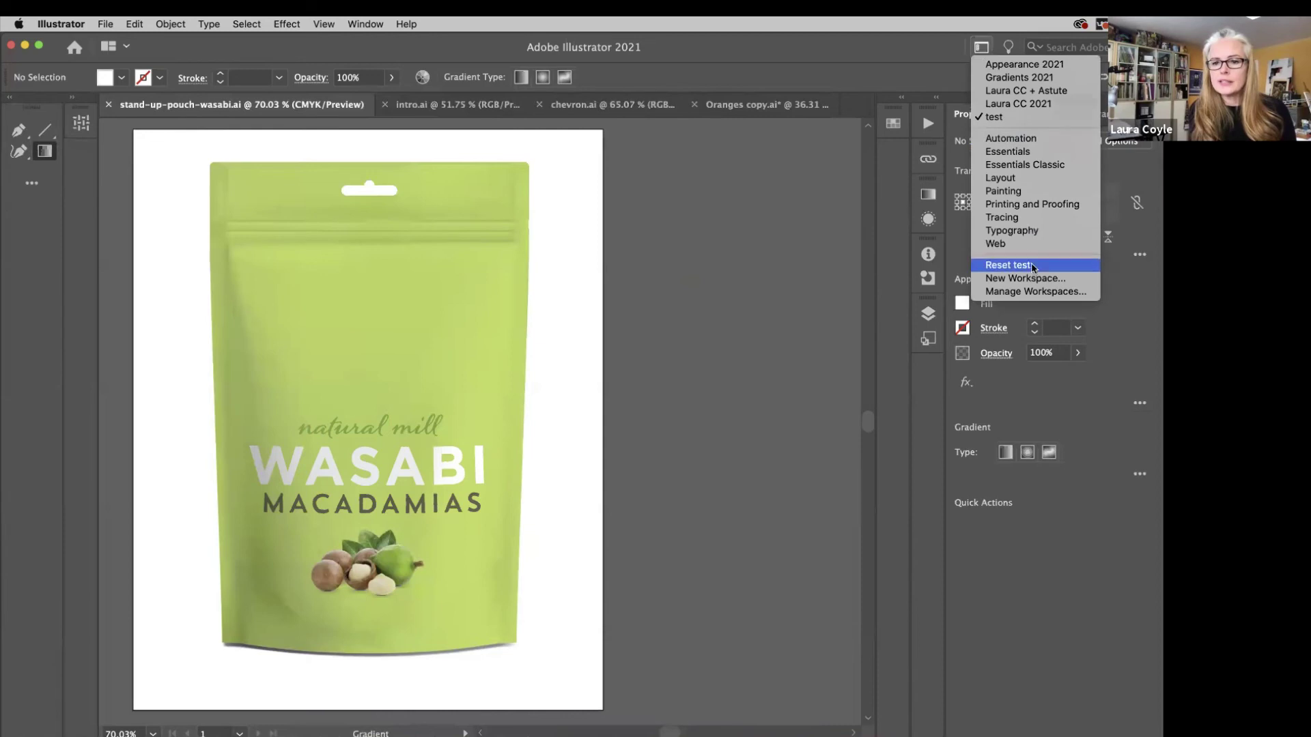
{"action": "left_click", "coordinate": [1032, 279]}
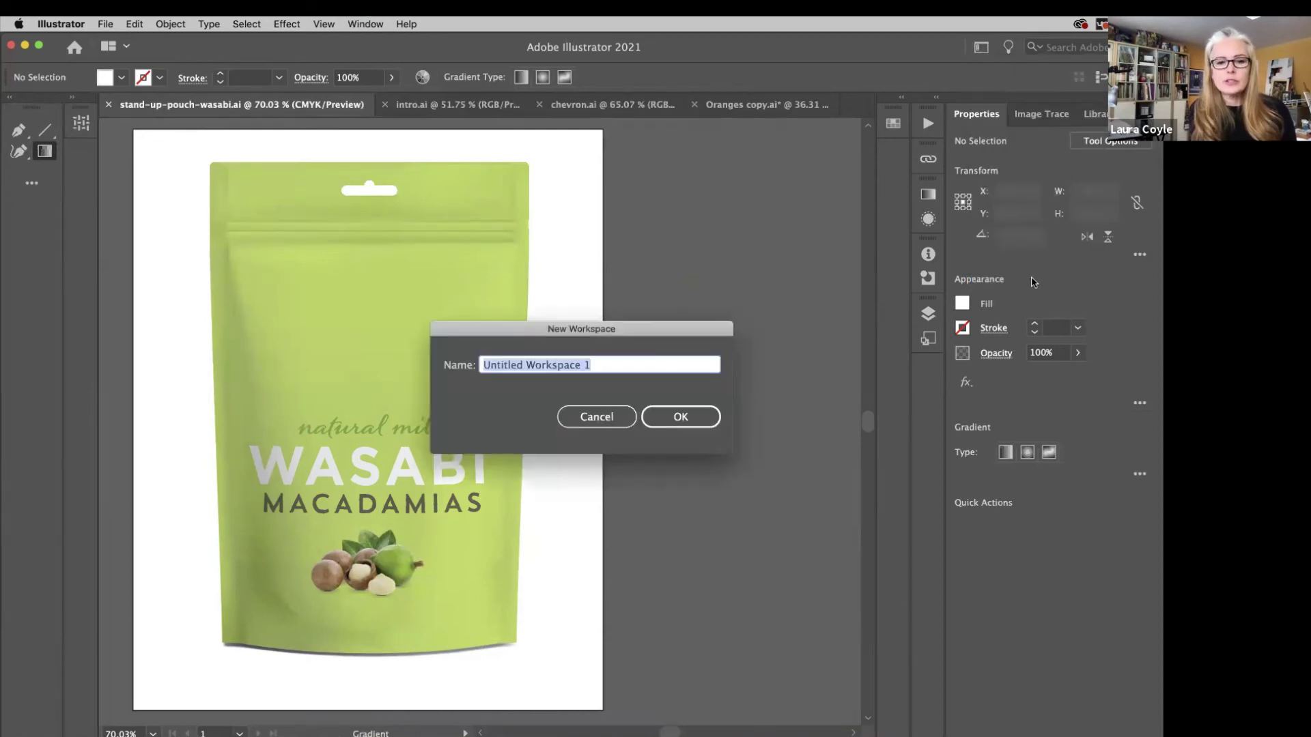
{"action": "type", "text": "test"}
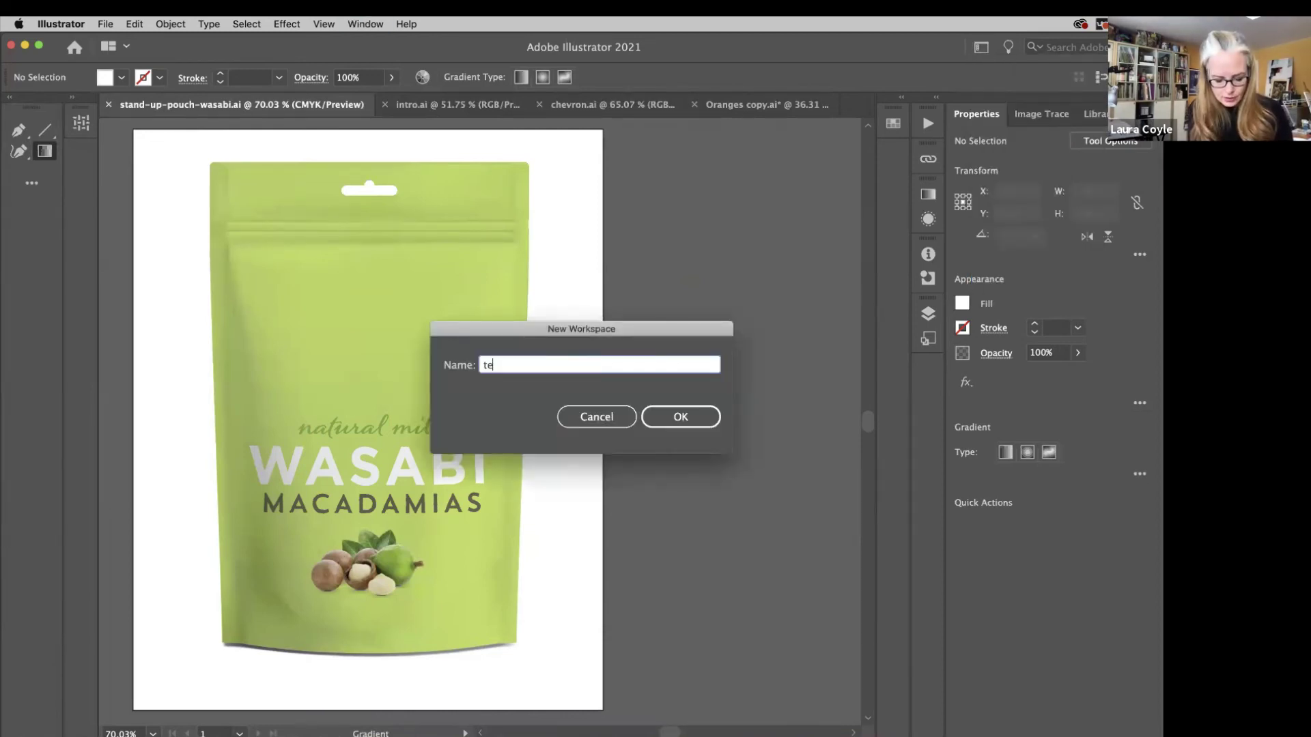
{"action": "left_click", "coordinate": [683, 417]}
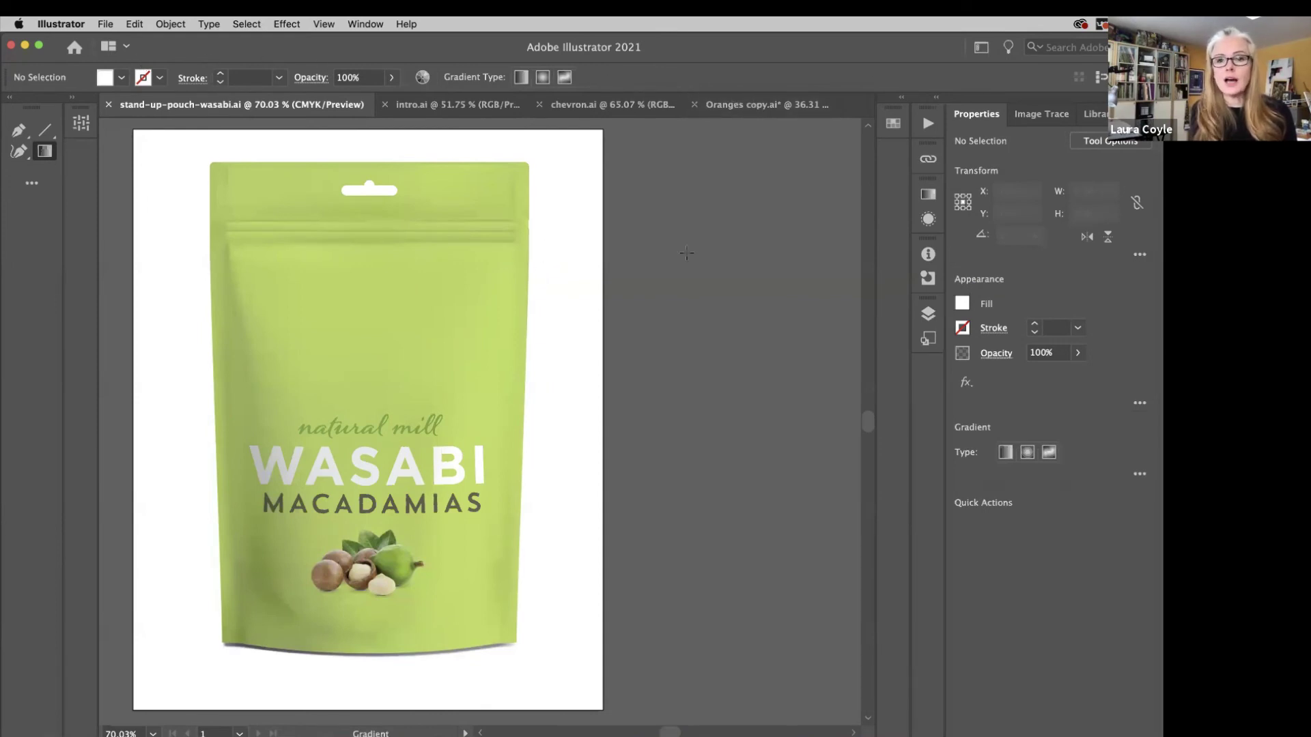
Switch to the Essentials workspace, and show the Control bar with a look through its list of display options.
{"action": "left_click", "coordinate": [980, 47]}
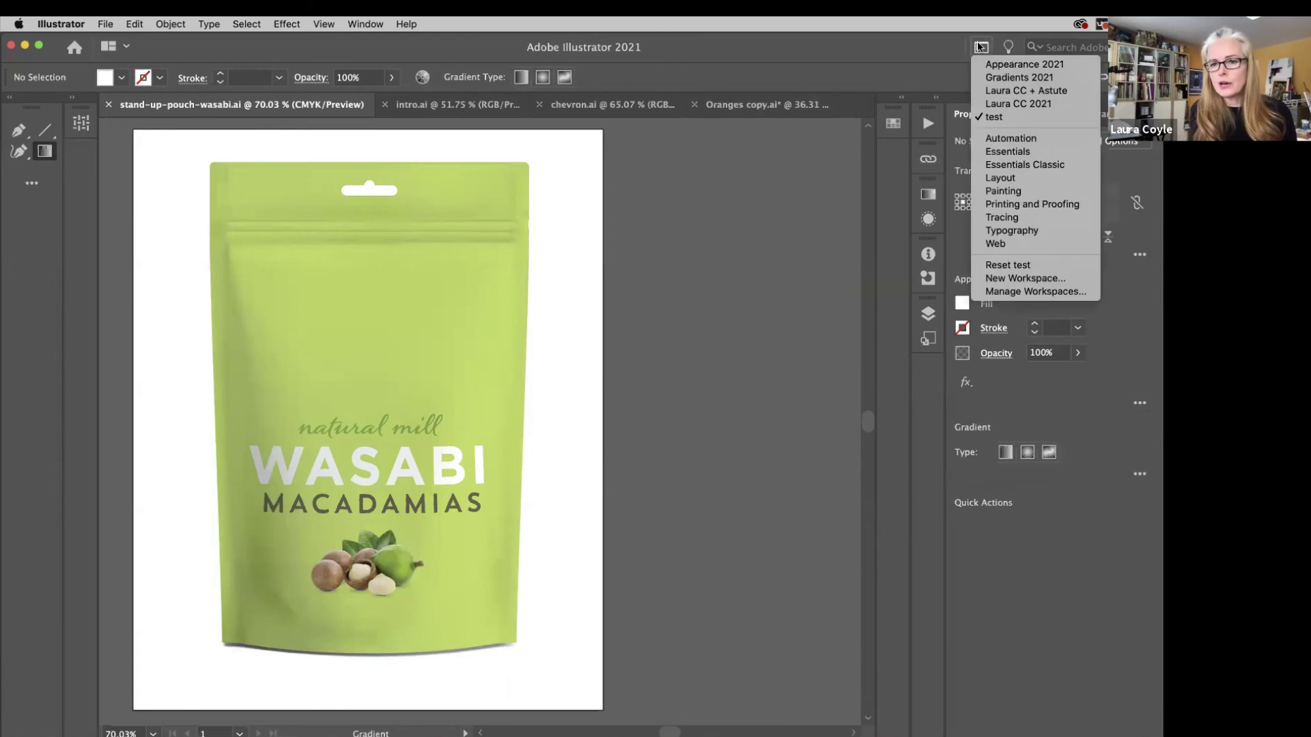
{"action": "left_click", "coordinate": [1017, 153]}
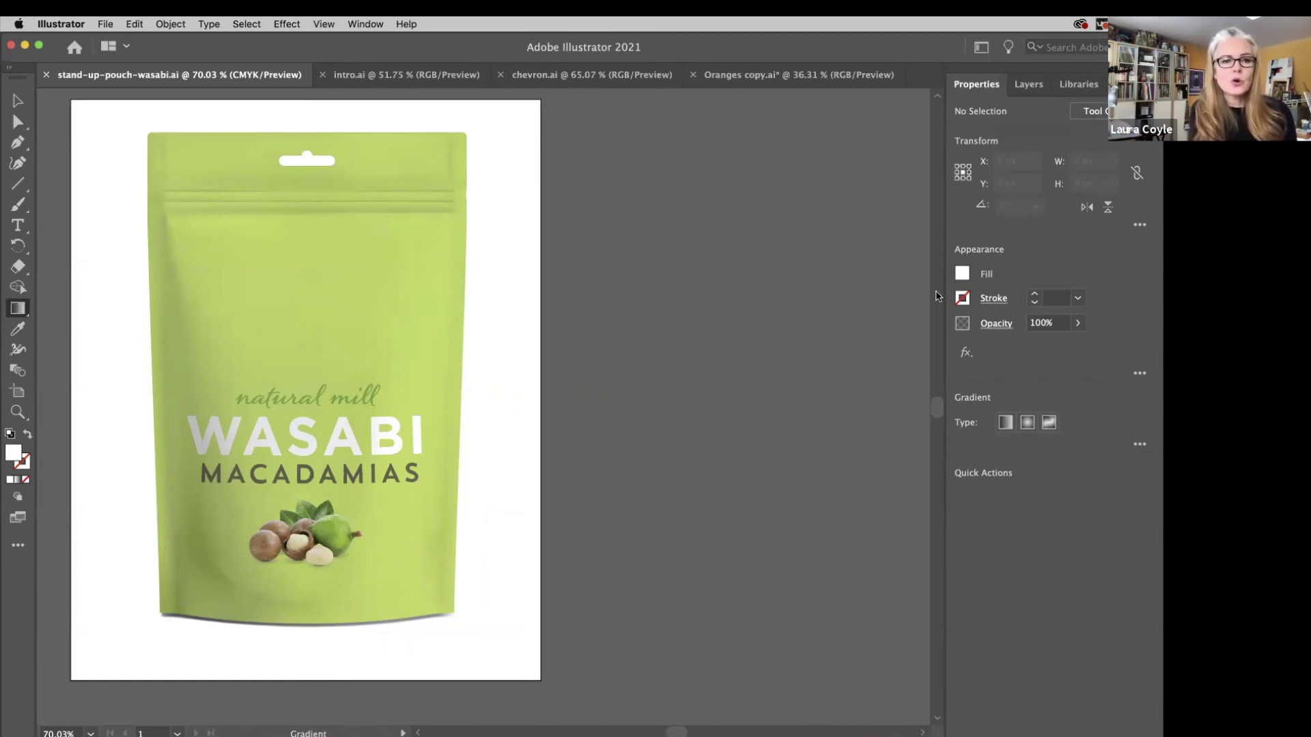
{"action": "left_click", "coordinate": [362, 24]}
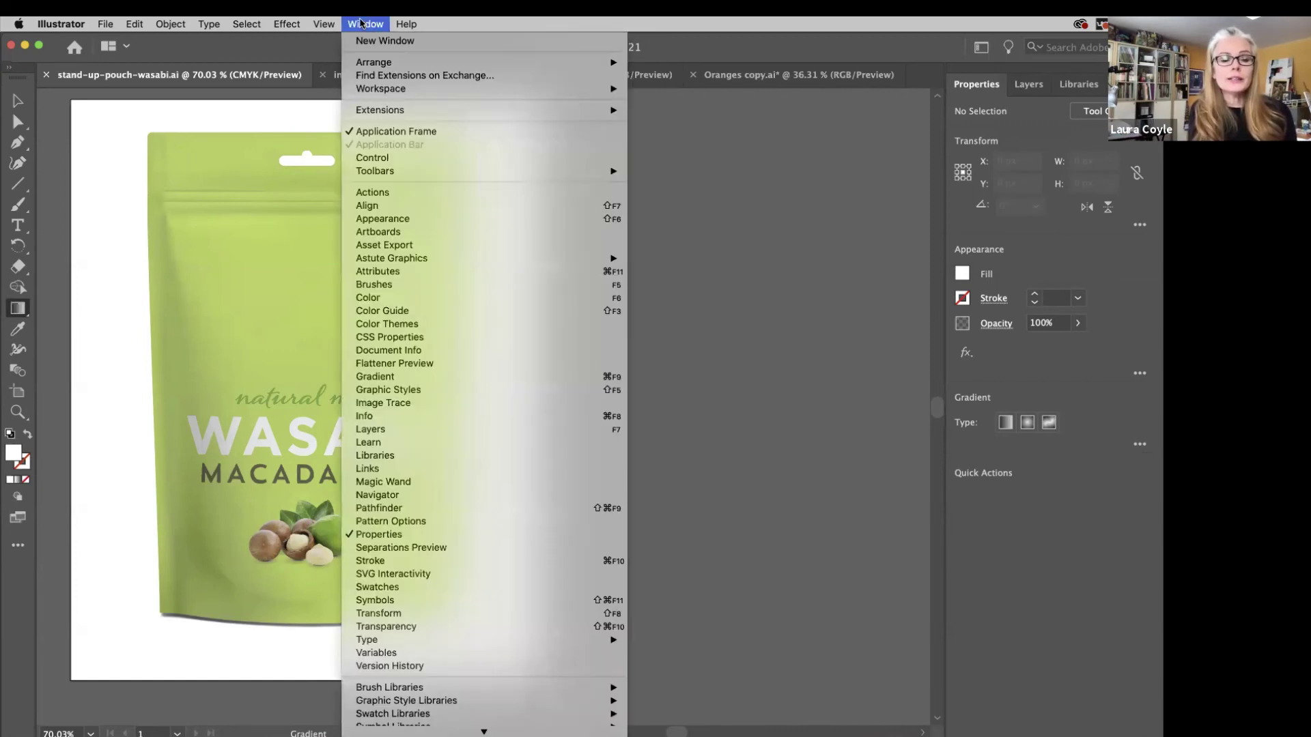
{"action": "left_click", "coordinate": [425, 157]}
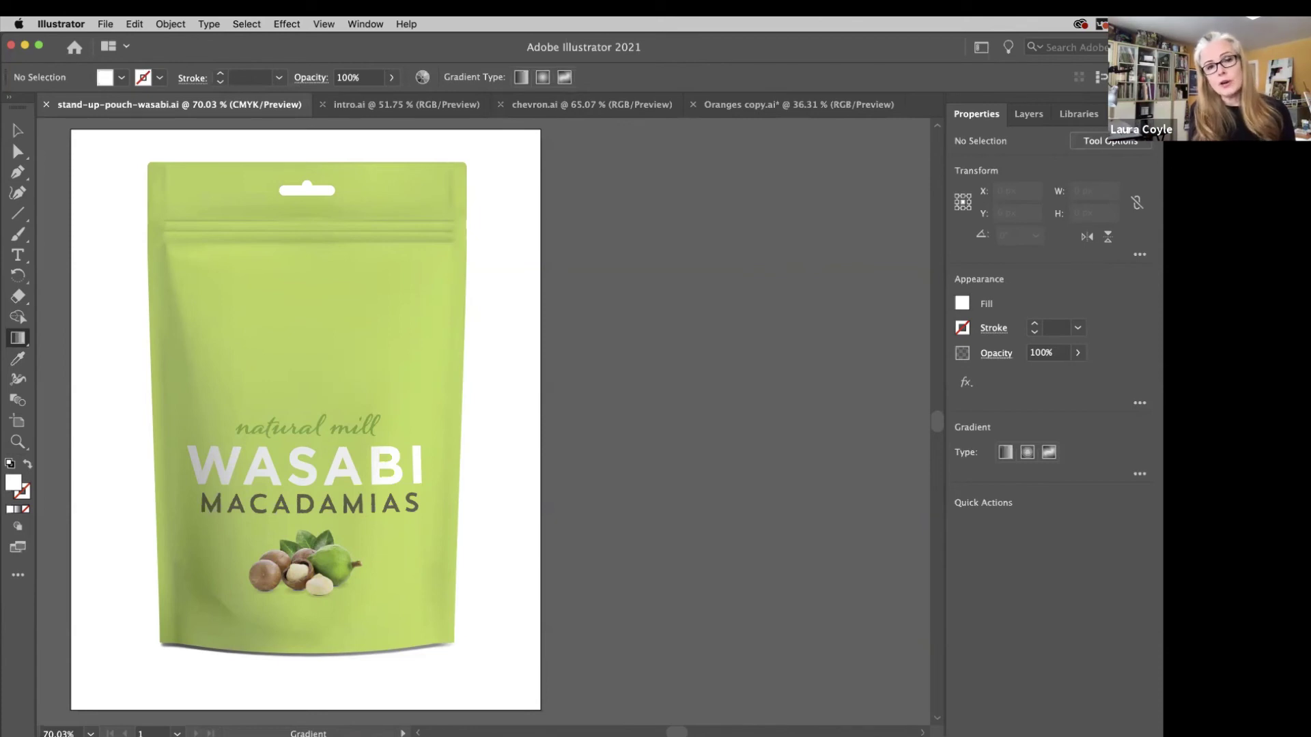
{"action": "left_click", "coordinate": [1152, 77]}
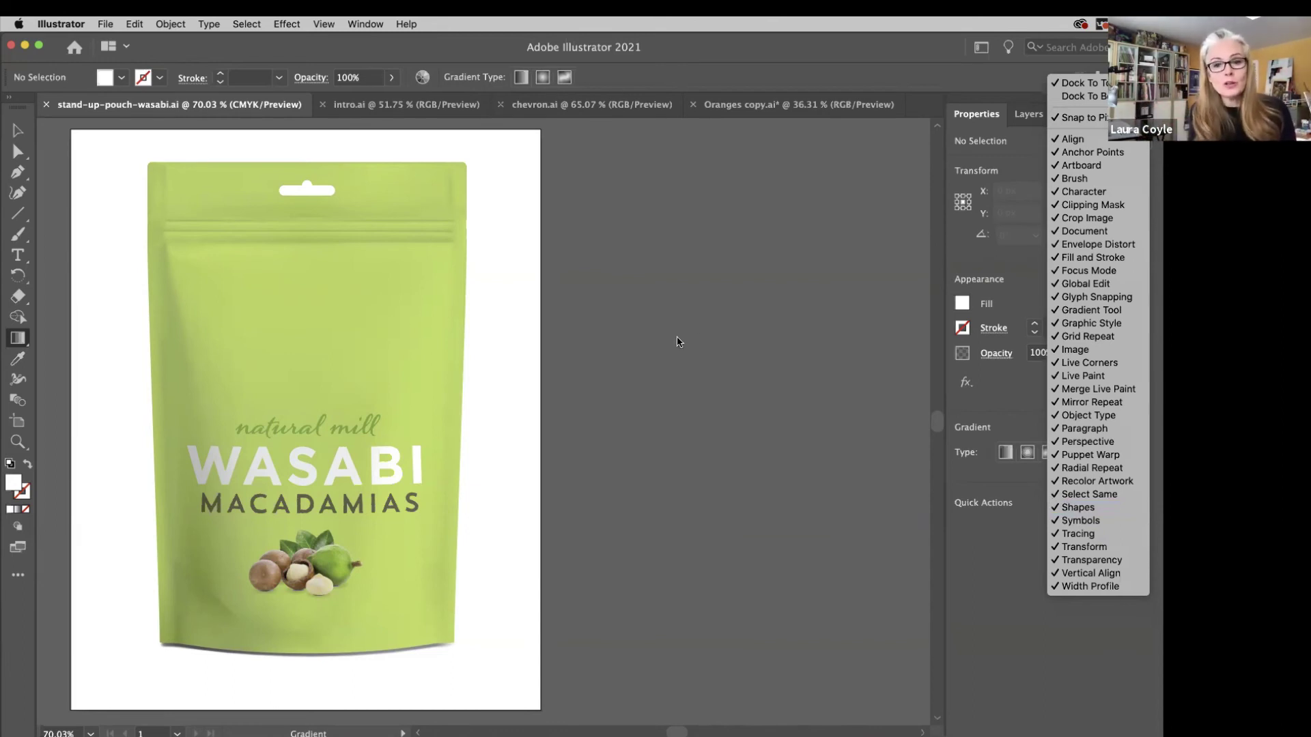
{"action": "left_click", "coordinate": [678, 338]}
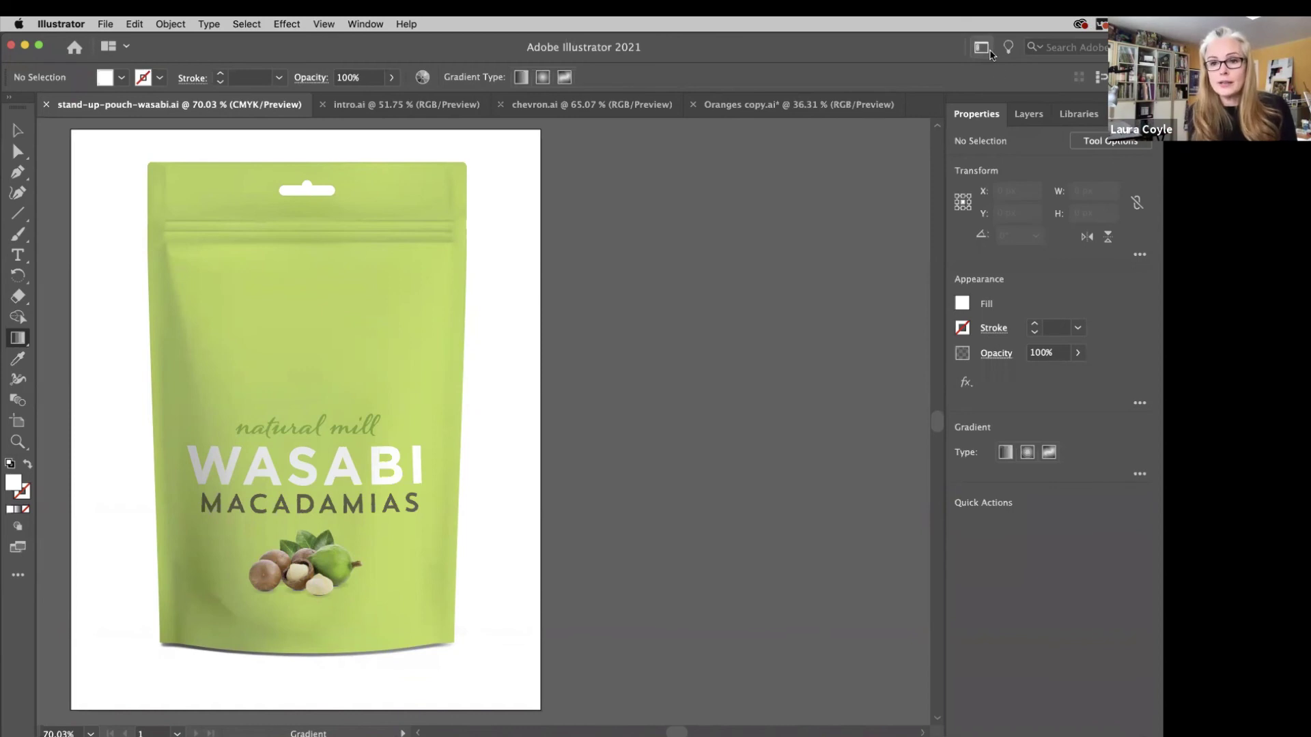
Switch to the Appearance 2021 workspace.
{"action": "left_click", "coordinate": [988, 50]}
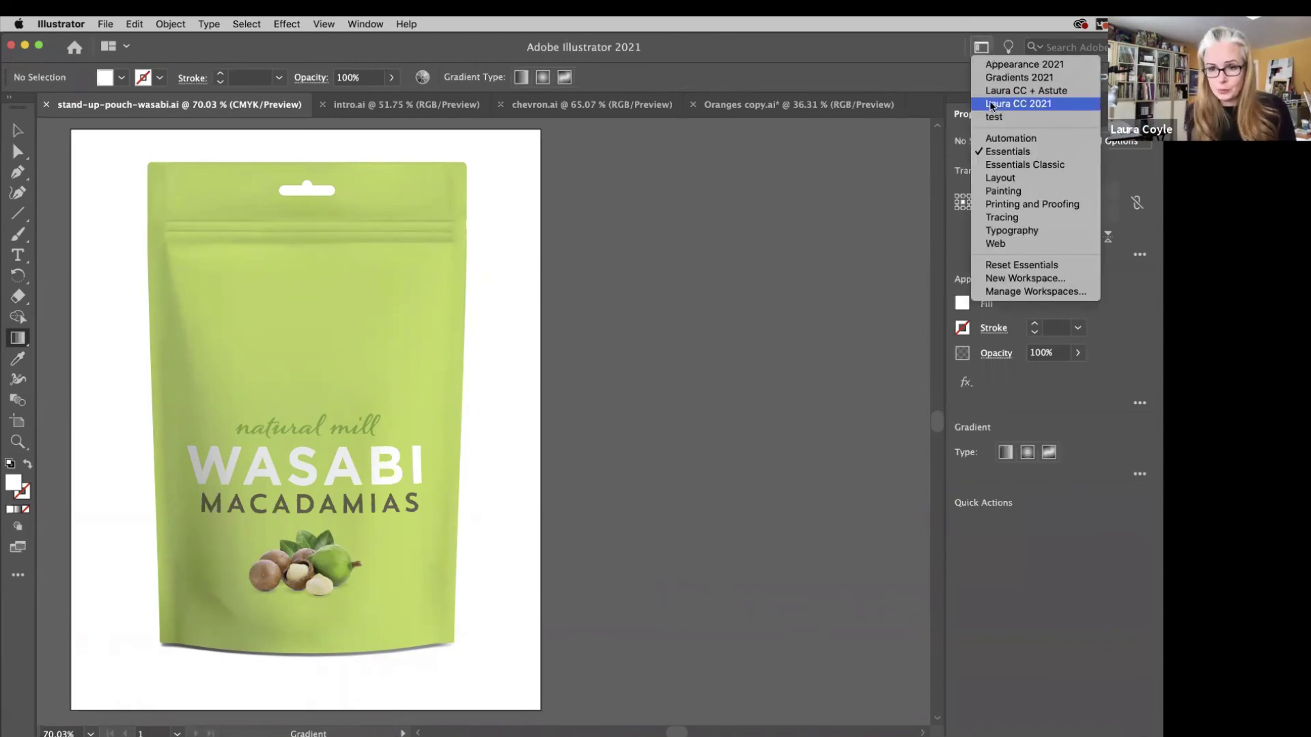
{"action": "left_click", "coordinate": [994, 64]}
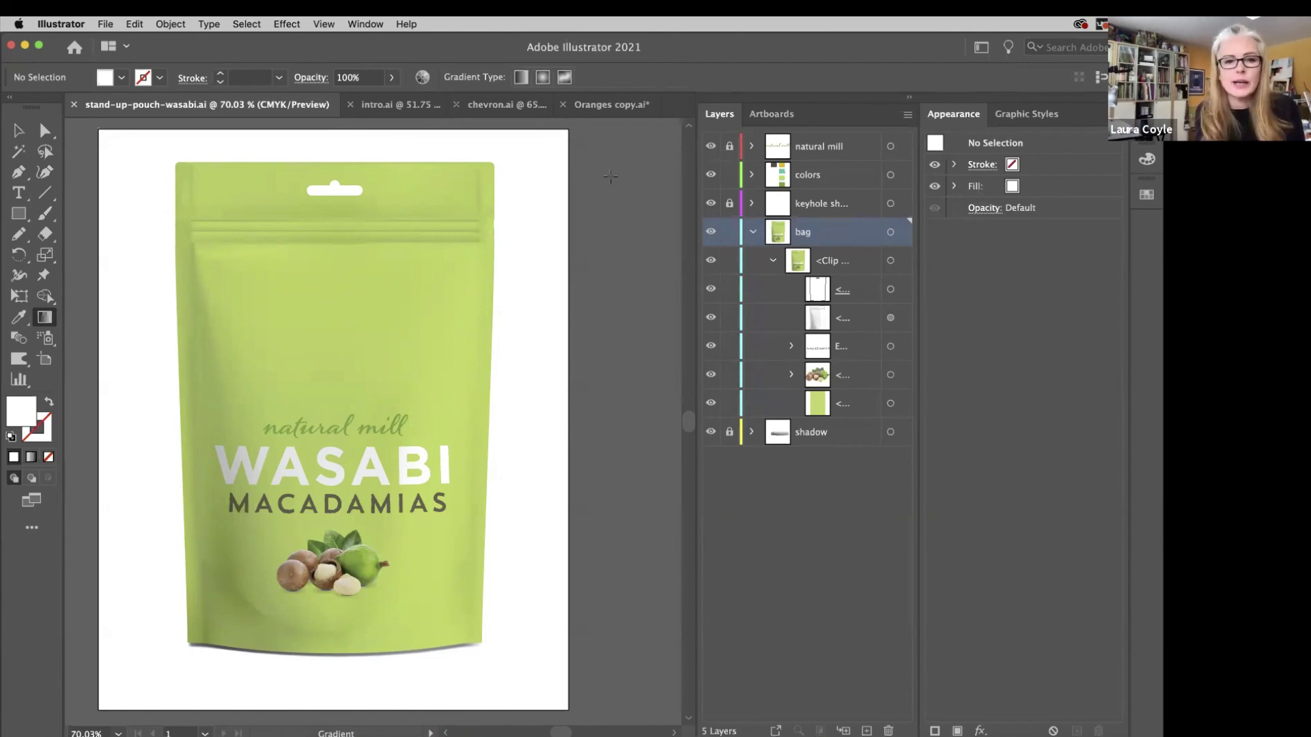
{"action": "left_click", "coordinate": [366, 25]}
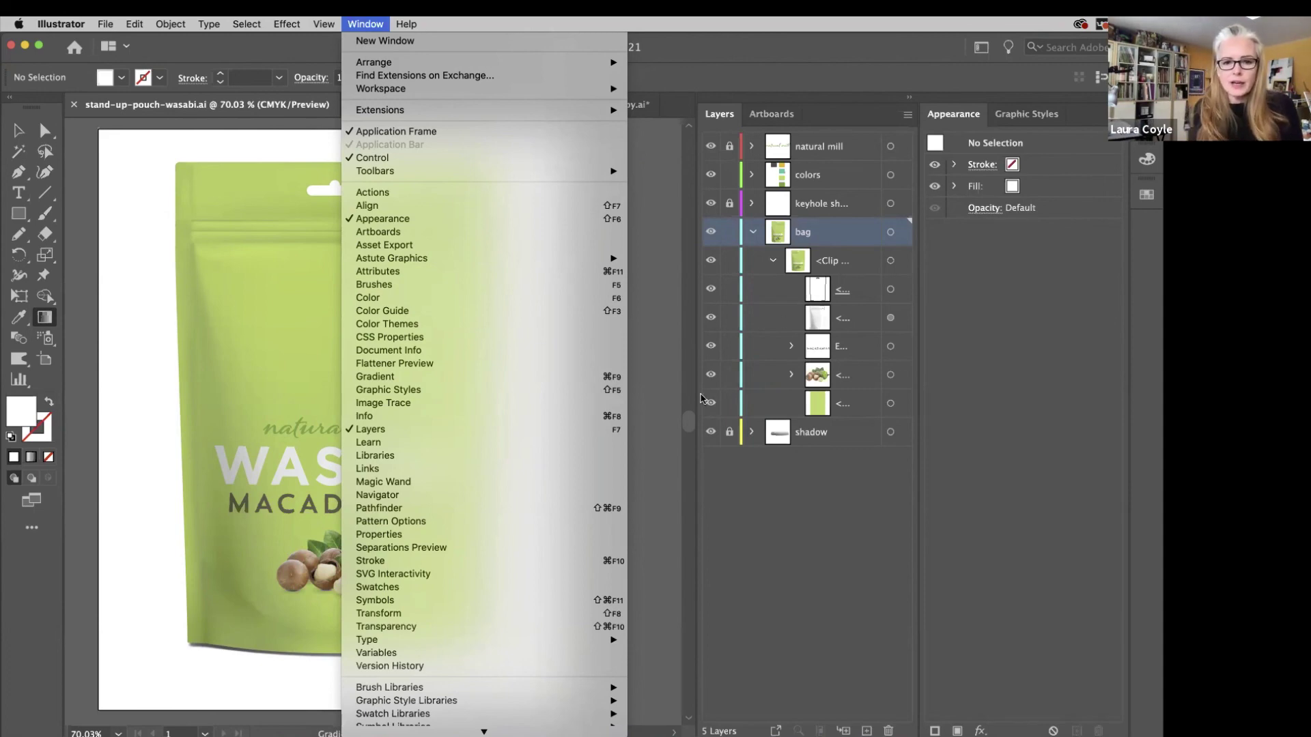
{"action": "left_click", "coordinate": [665, 379]}
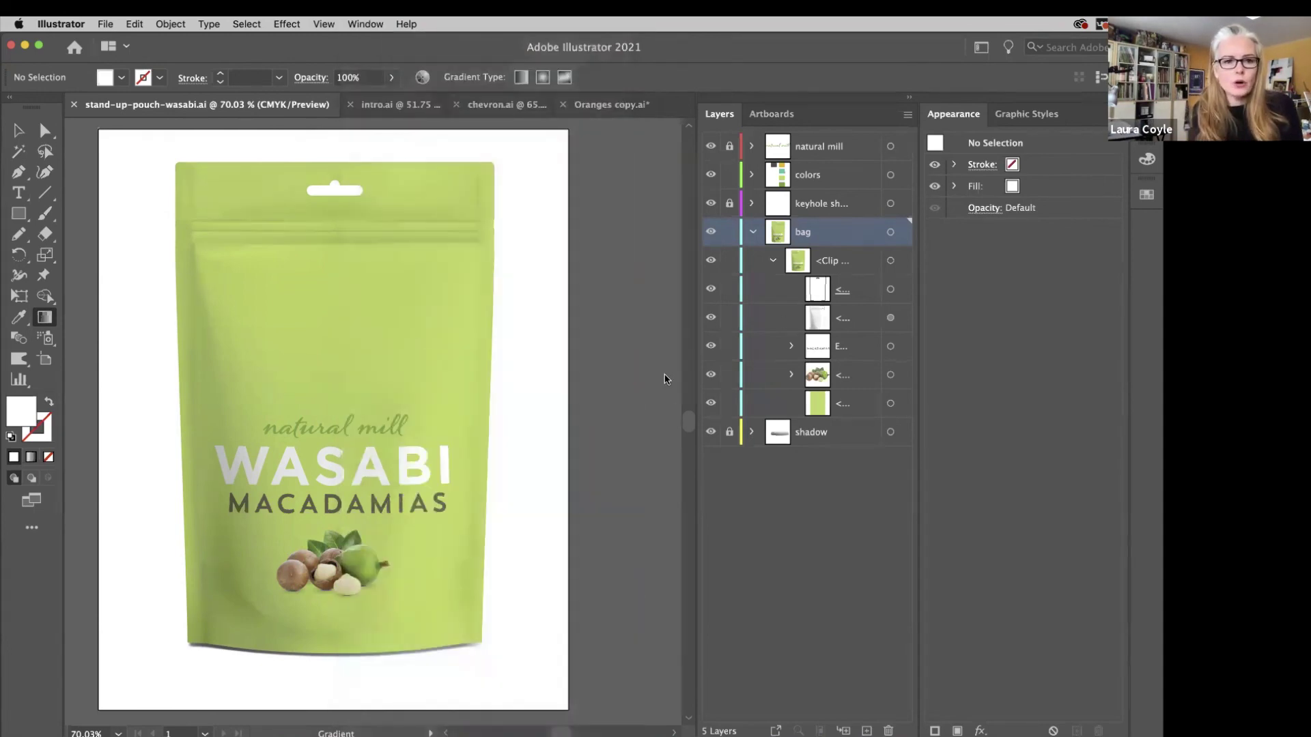
{"action": "left_click", "coordinate": [357, 25]}
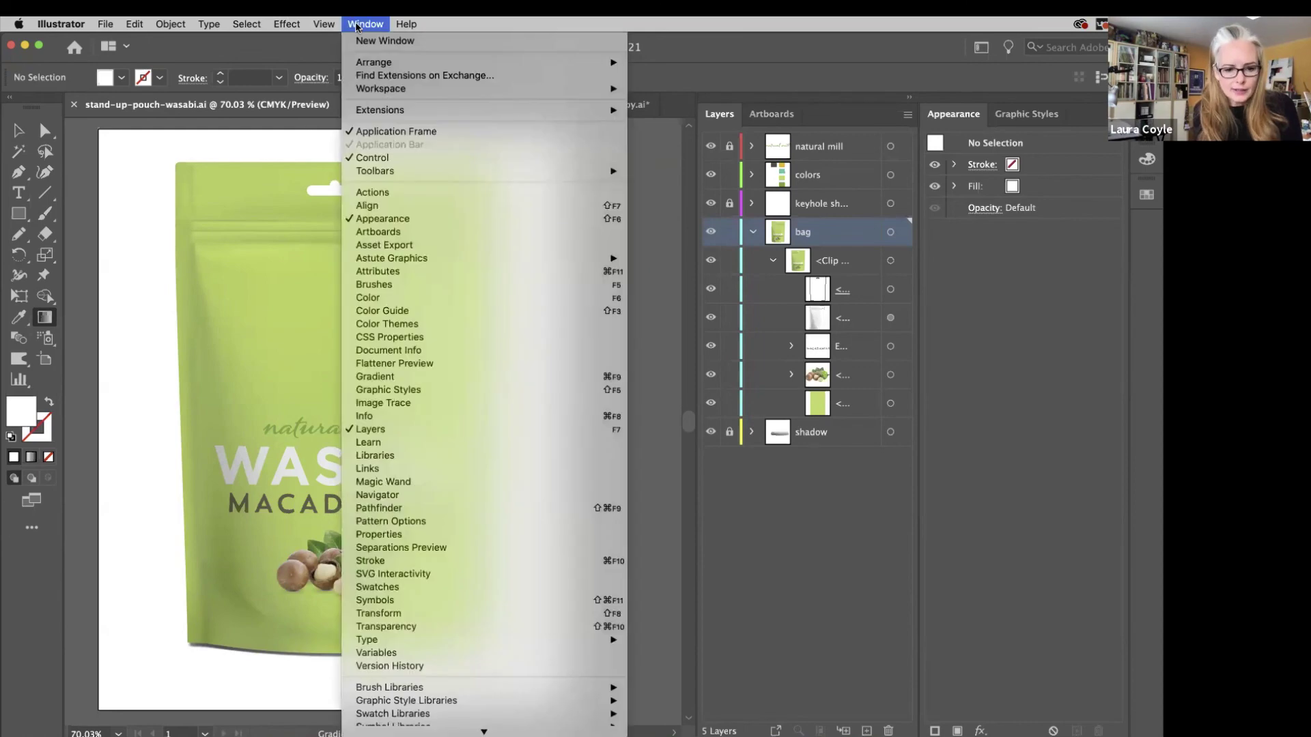
{"action": "left_click", "coordinate": [650, 251]}
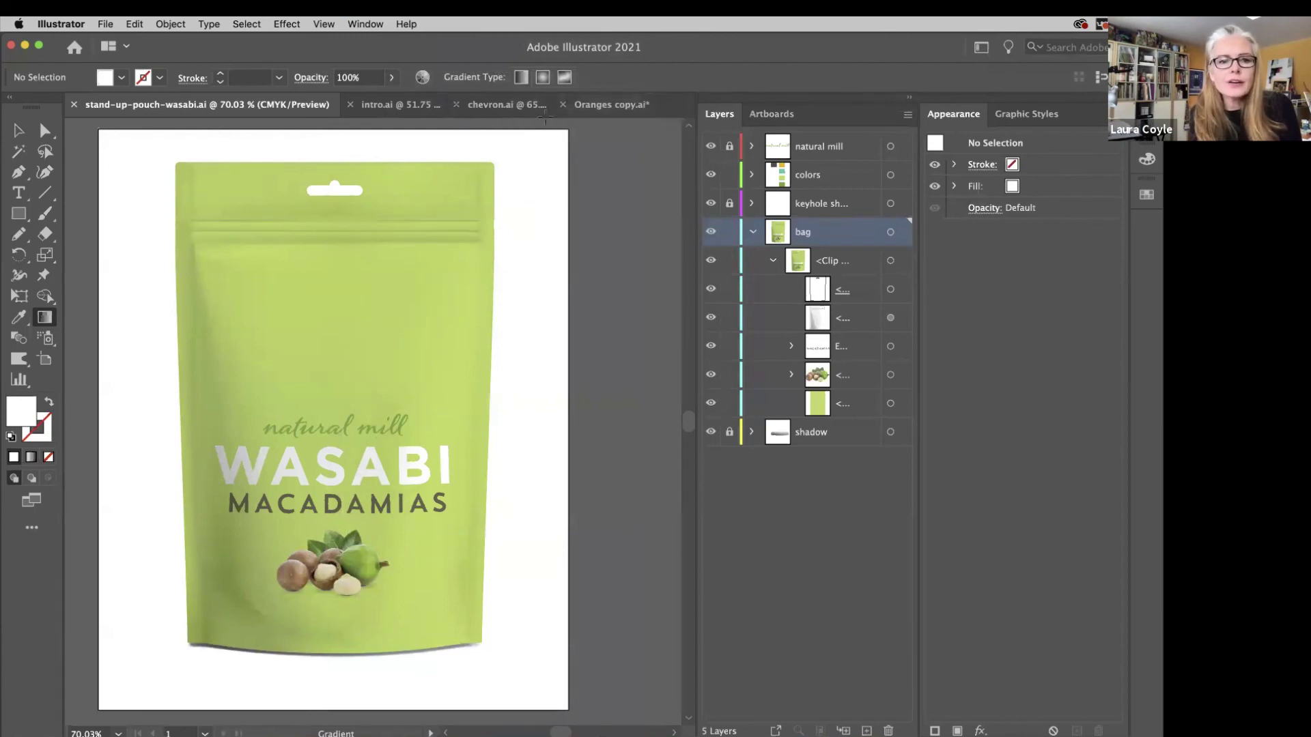
Open the recent file Graphic leaf unmasked.ai and activate the Selection tool.
{"action": "left_click", "coordinate": [104, 24]}
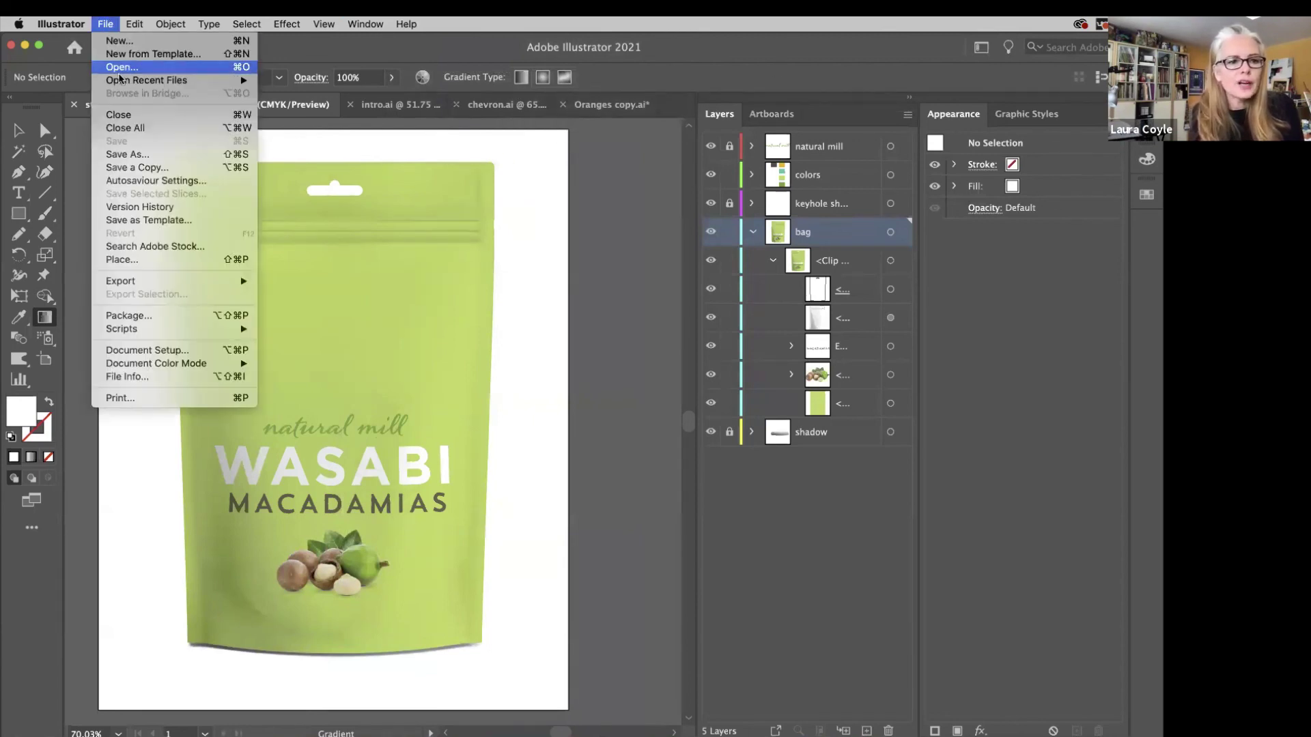
{"action": "mouse_move", "coordinate": [121, 82]}
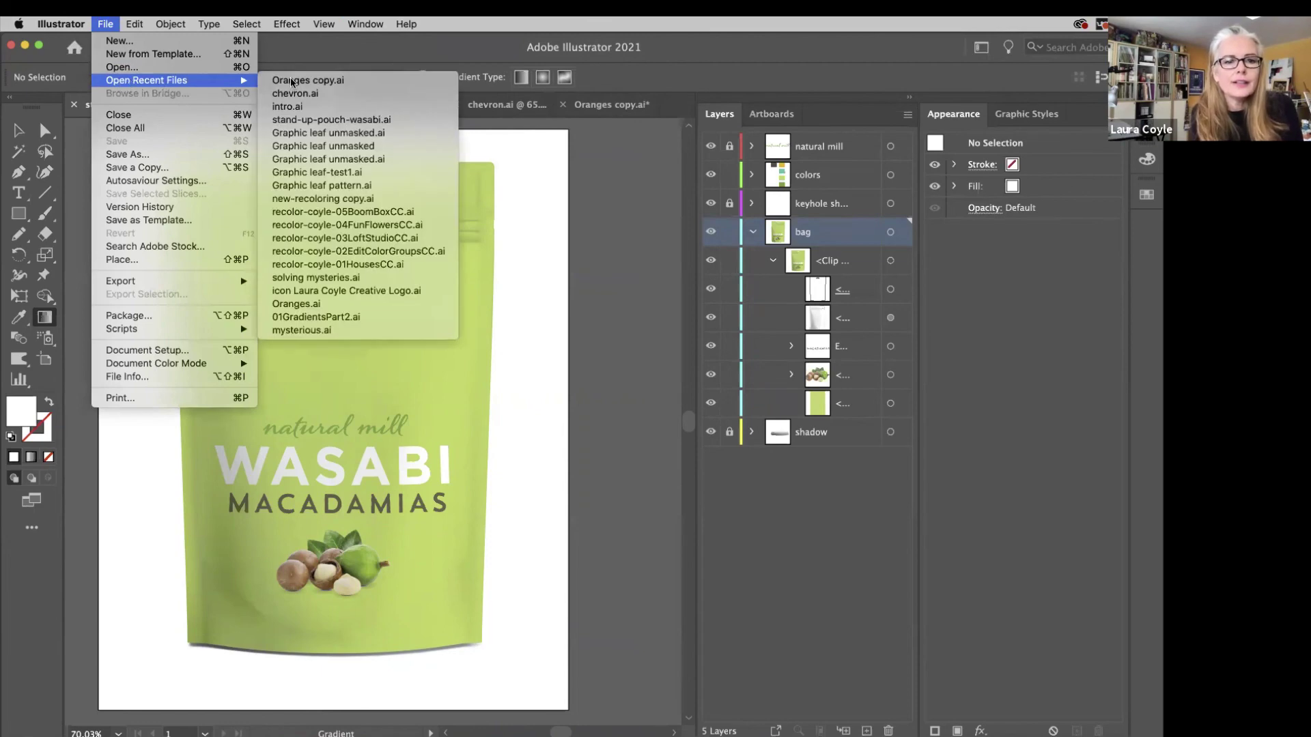
{"action": "left_click", "coordinate": [330, 130]}
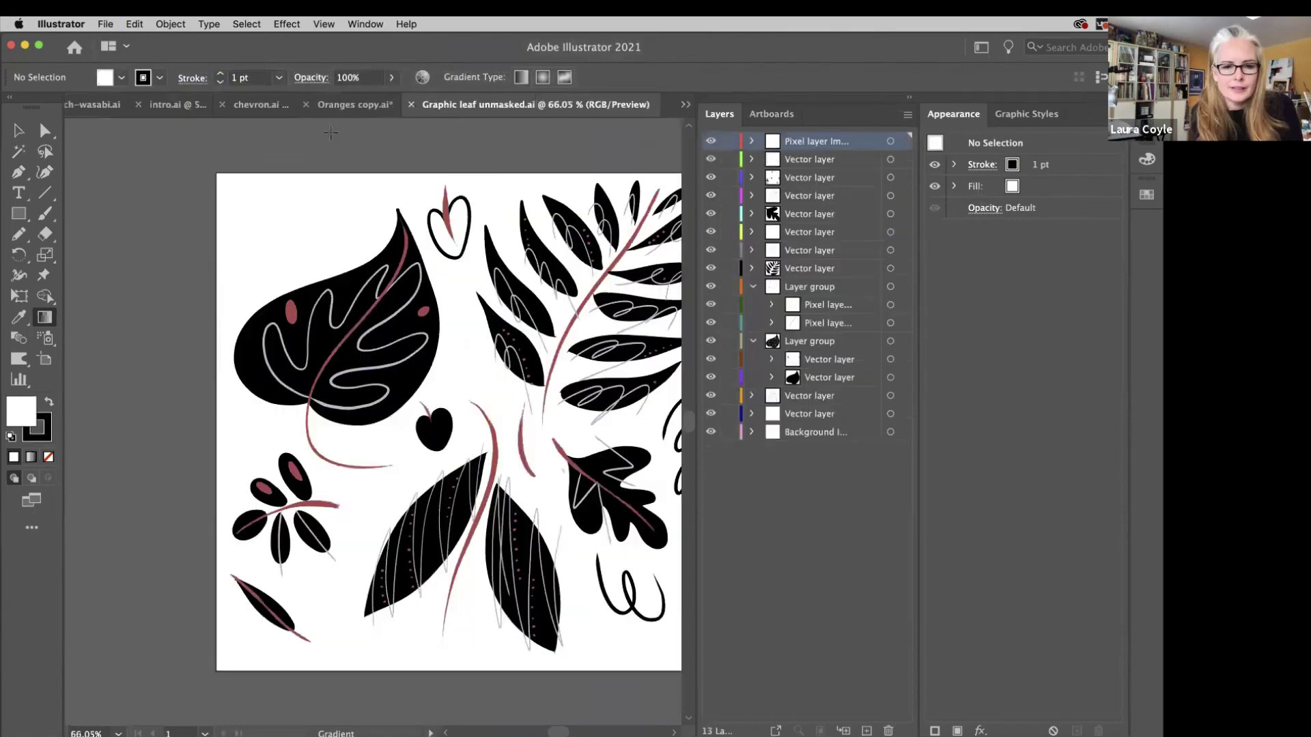
{"action": "key", "text": "v"}
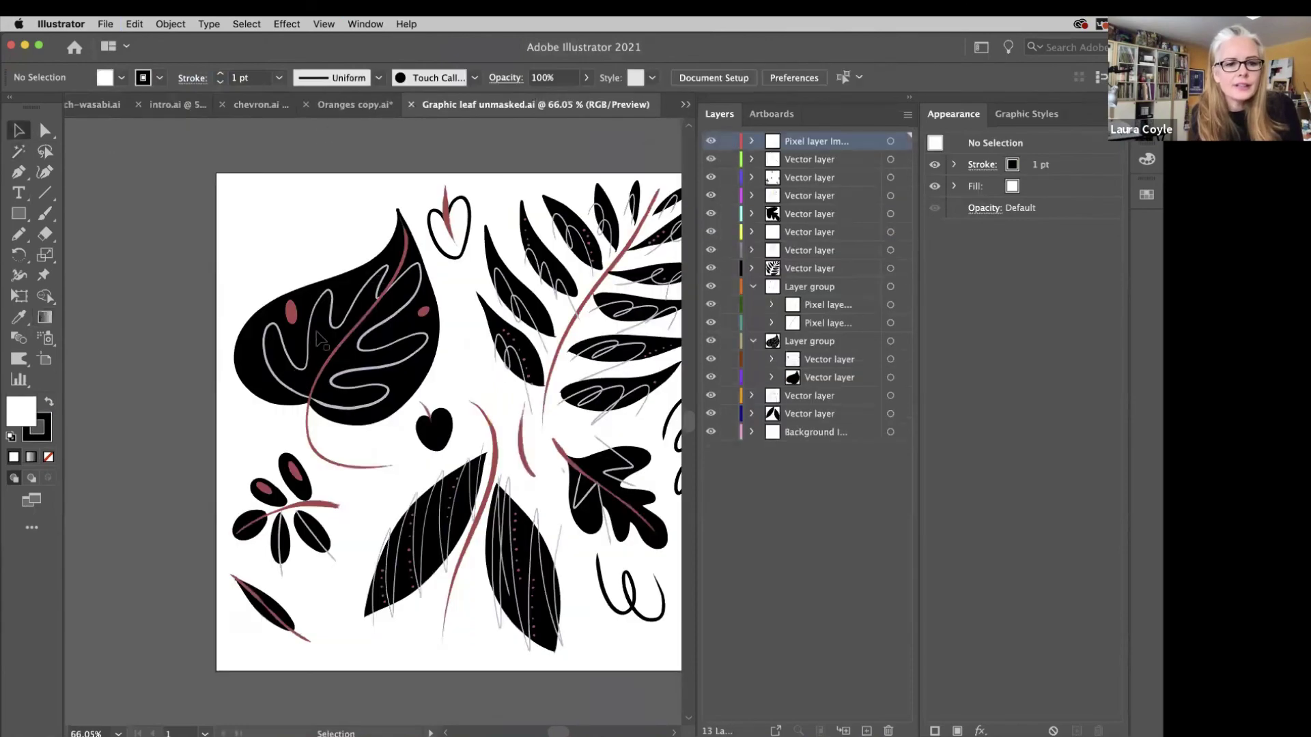
Delete the background objects that are picked up when selecting across the large heart-shaped leaf.
{"action": "left_click", "coordinate": [316, 333]}
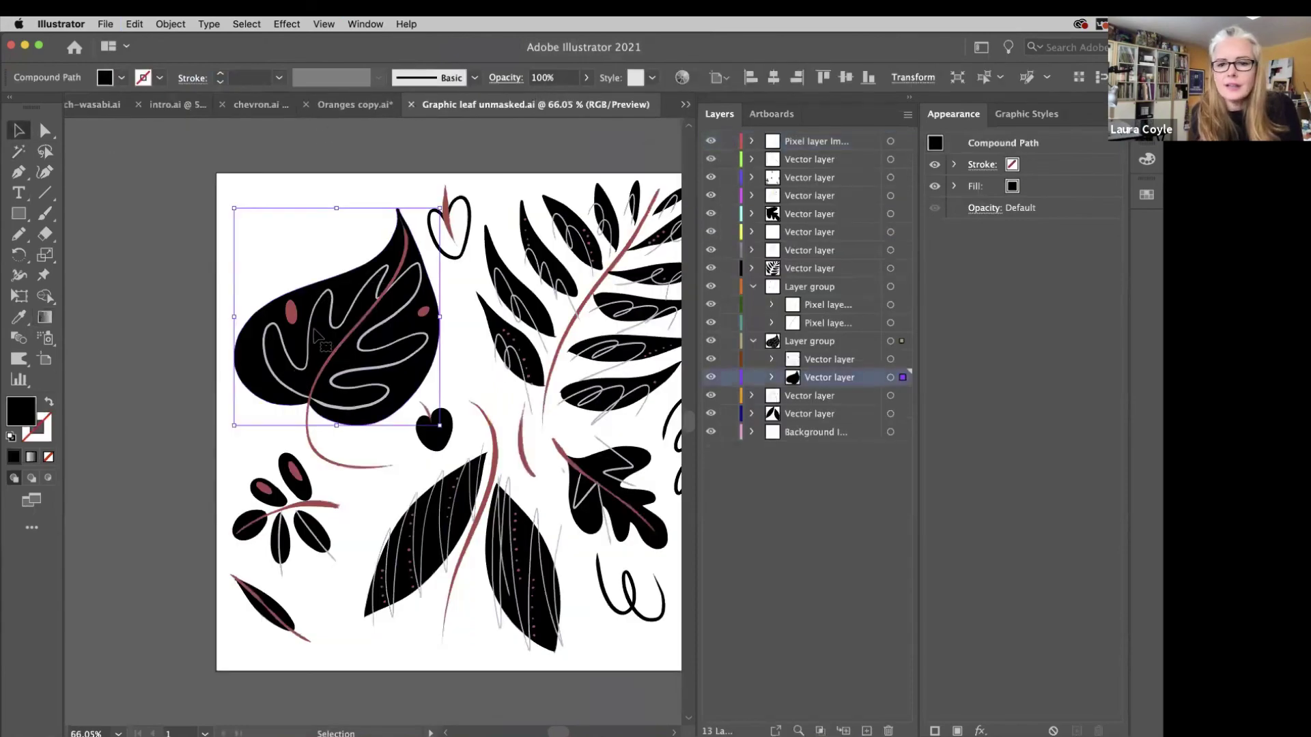
{"action": "left_click_drag", "start_coordinate": [264, 254], "coordinate": [347, 378]}
{"action": "key", "text": "Delete"}
{"action": "left_click_drag", "start_coordinate": [238, 256], "coordinate": [362, 404]}
{"action": "left_click", "coordinate": [318, 254]}
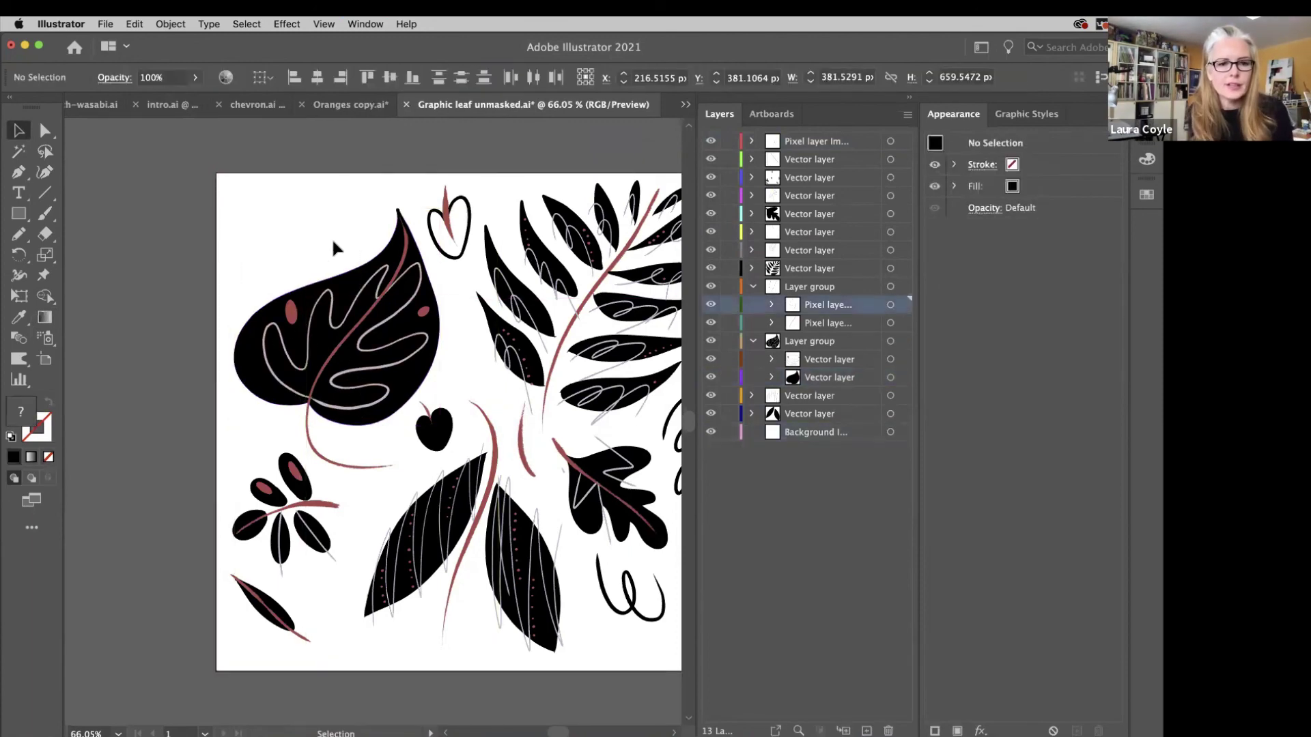
Select the large leaf's black shape and its grey vein line, and display their anchor points with Direct Selection.
{"action": "left_click", "coordinate": [354, 306]}
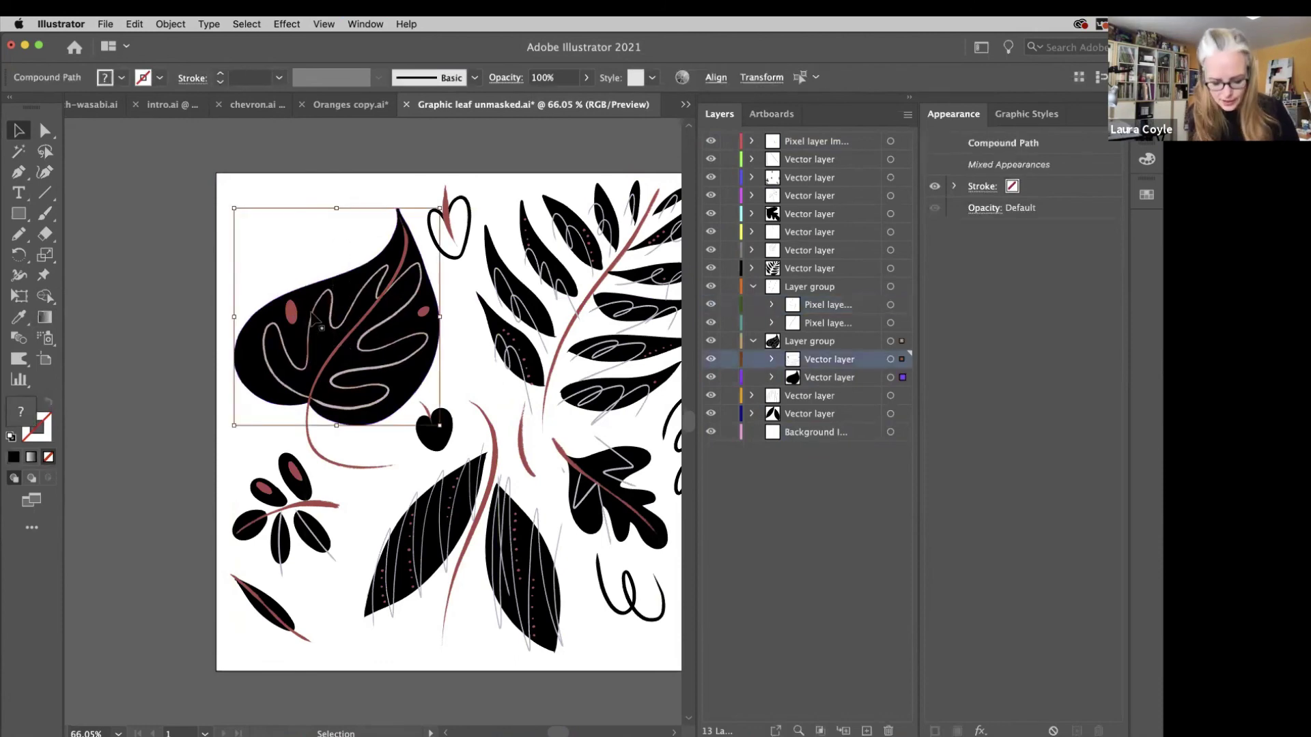
{"action": "key", "text": "a"}
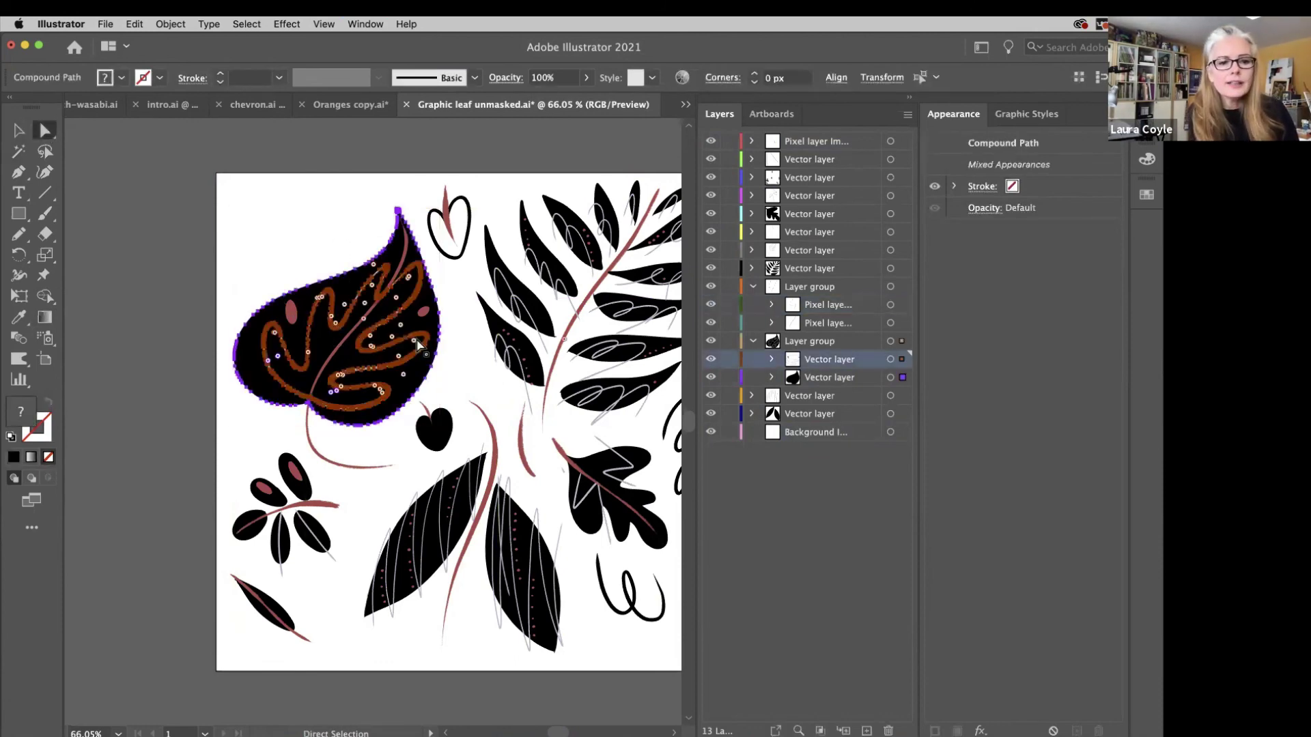
{"action": "left_click_drag", "start_coordinate": [293, 432], "coordinate": [480, 530]}
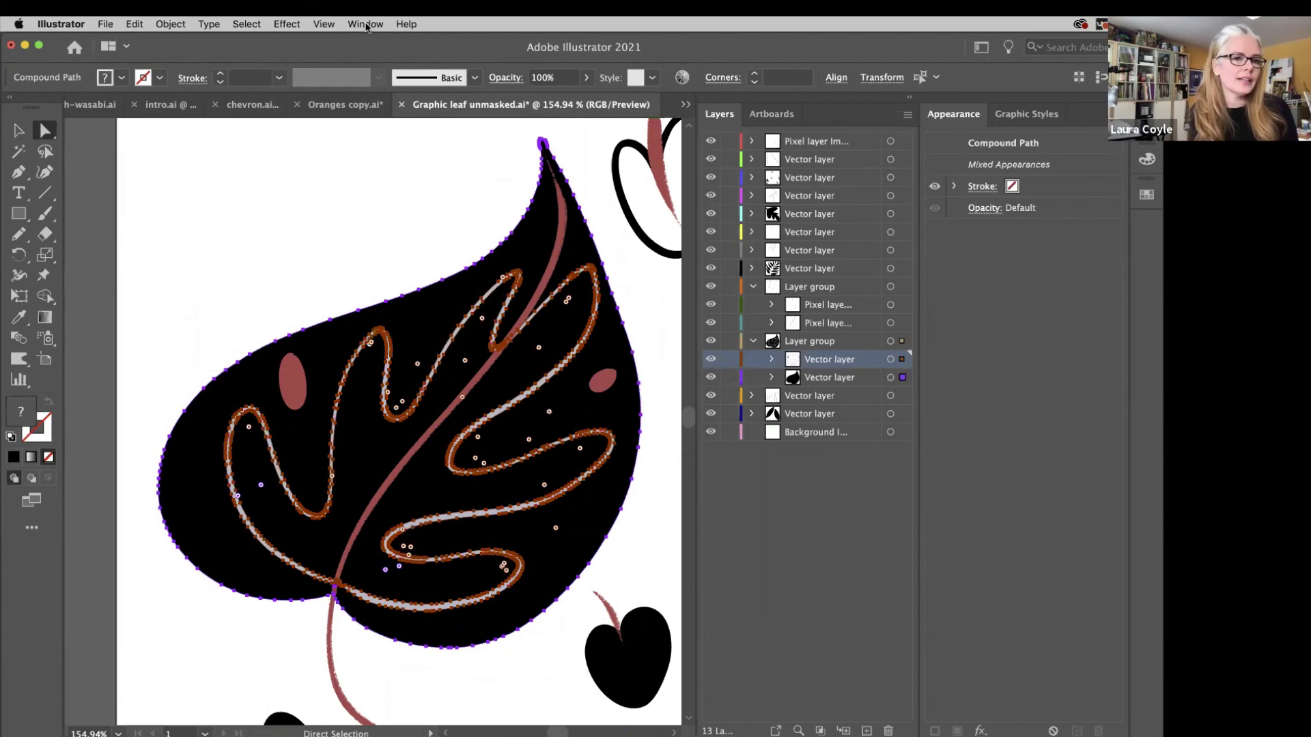
Open Document Info and show the Objects details for the selected leaf paths.
{"action": "left_click", "coordinate": [367, 26]}
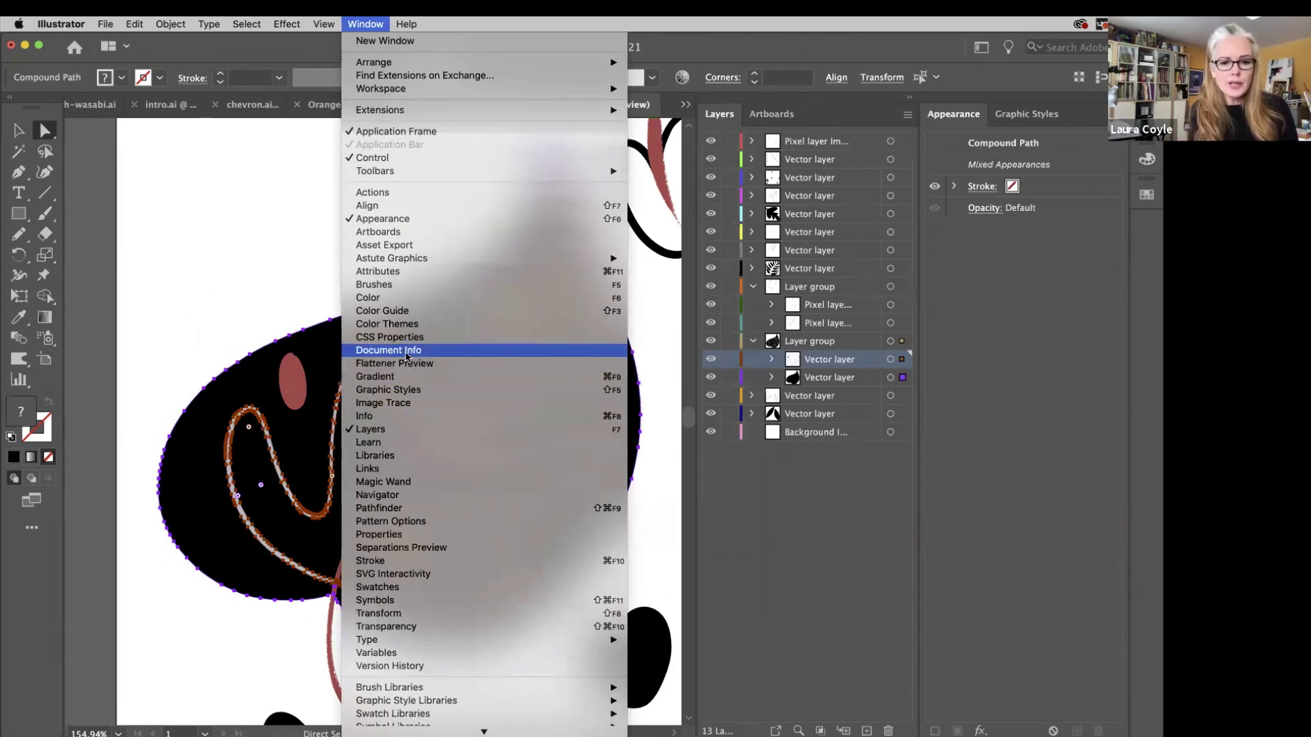
{"action": "left_click", "coordinate": [406, 354]}
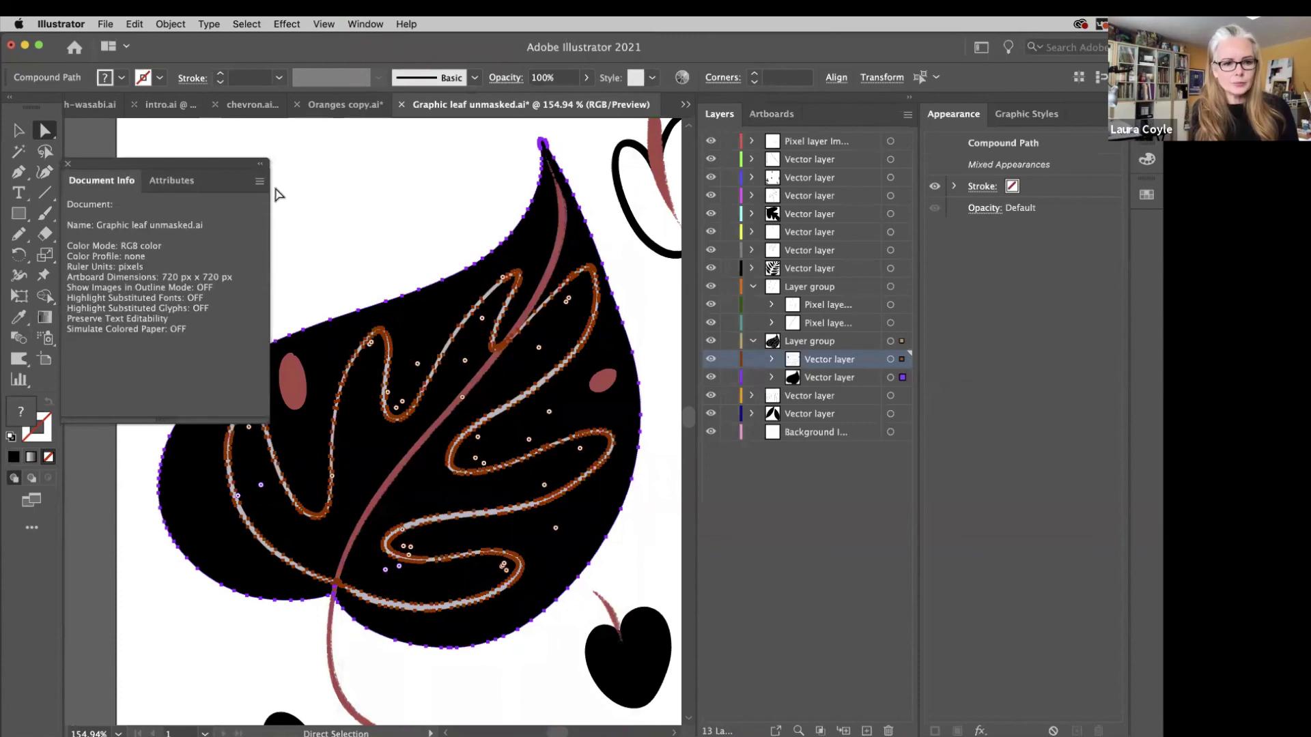
{"action": "left_click", "coordinate": [259, 181]}
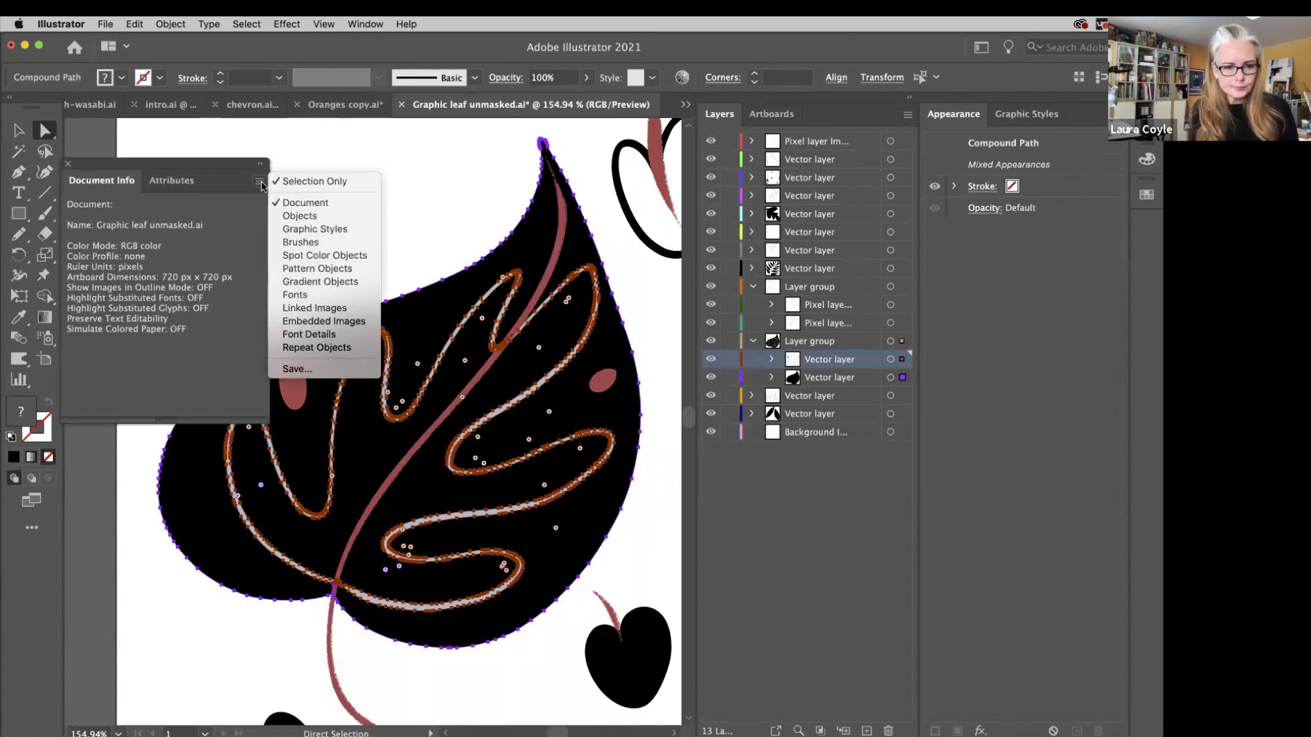
{"action": "left_click", "coordinate": [347, 217]}
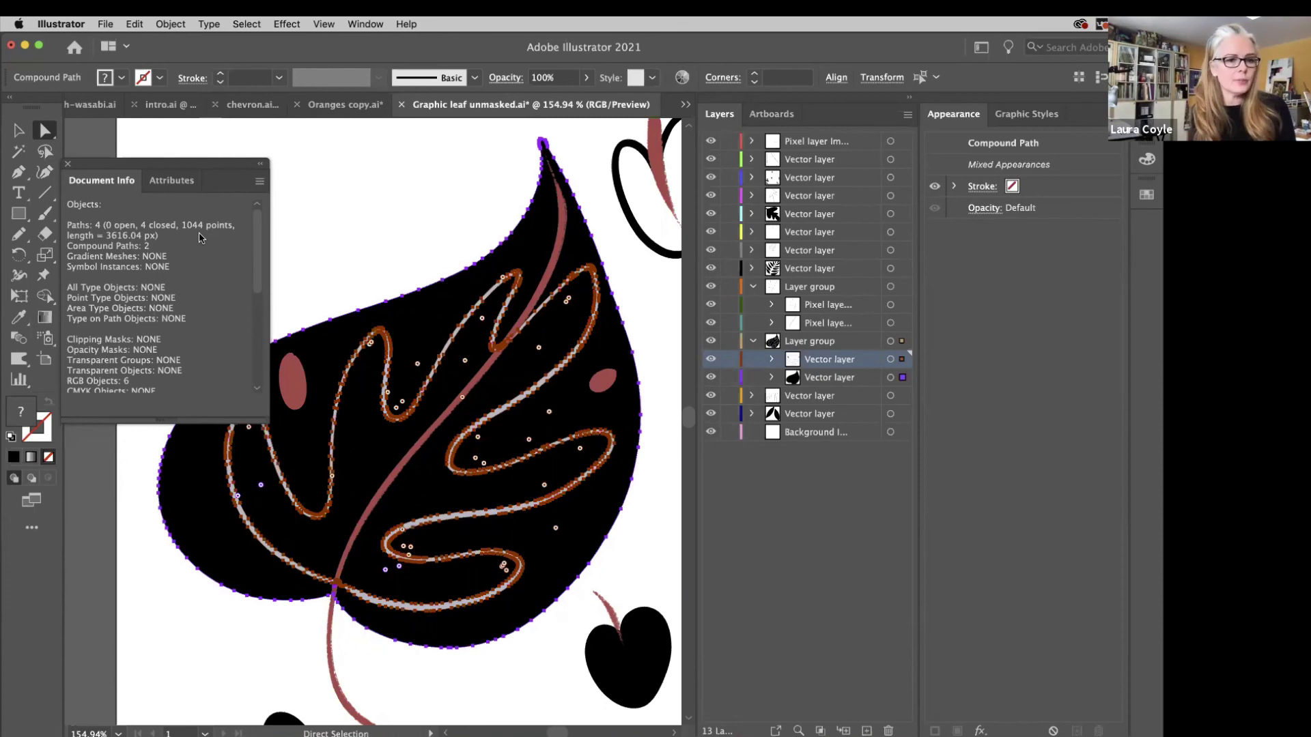
Switch to the custom CC + Astute workspace and remove the excess points from the selected leaf paths with VectorFirstAid.
{"action": "left_click", "coordinate": [981, 47]}
{"action": "left_click", "coordinate": [999, 90]}
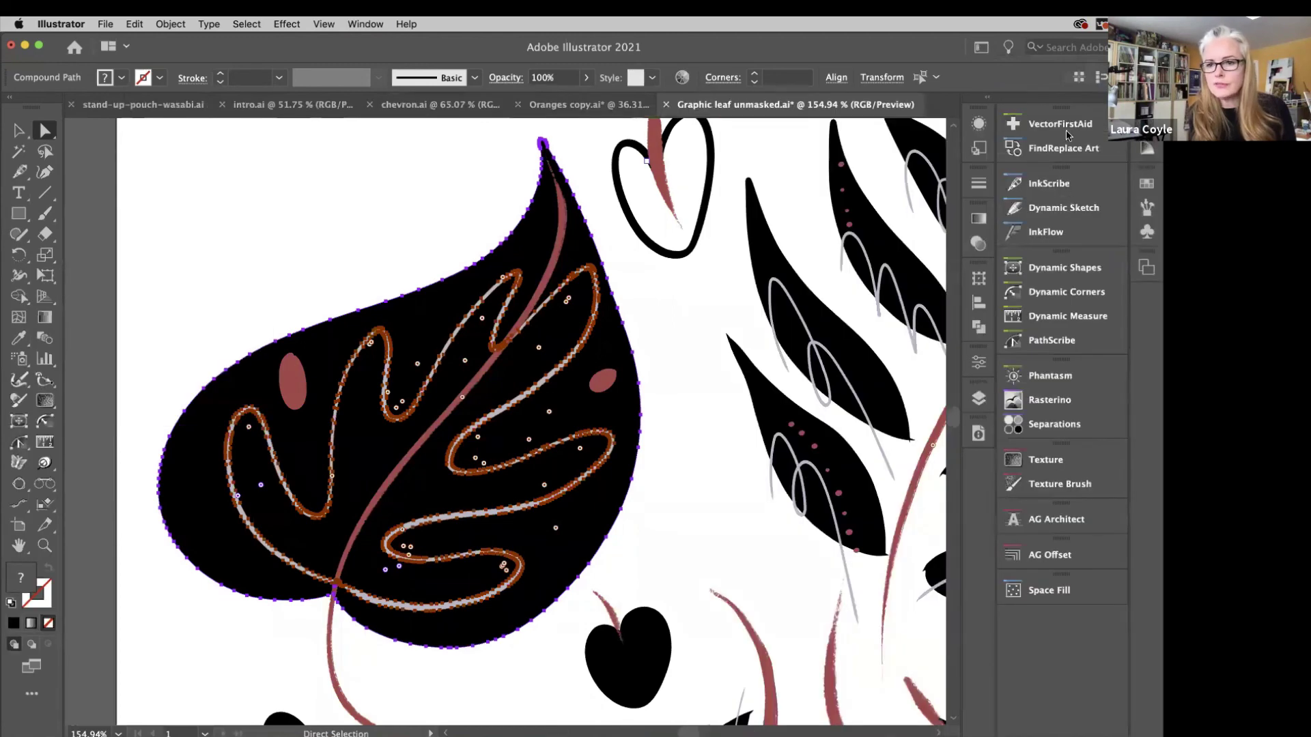
{"action": "left_click", "coordinate": [1070, 130]}
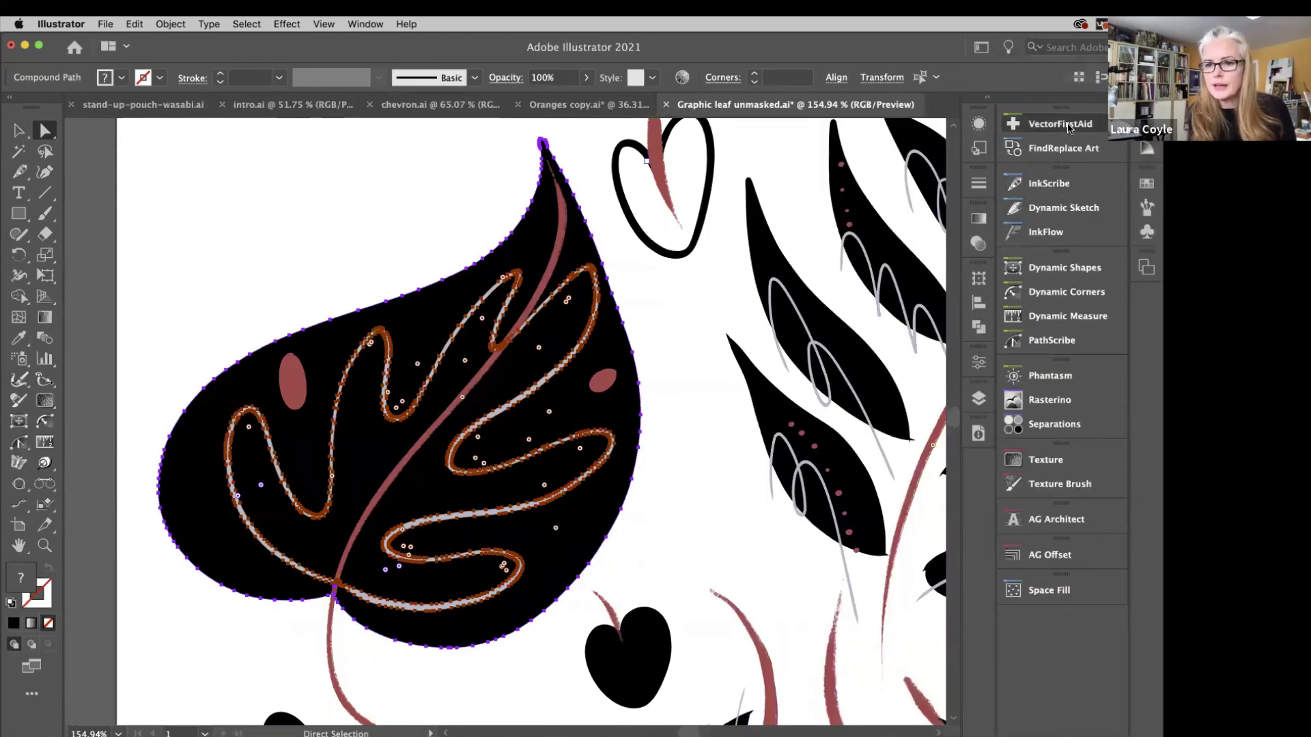
{"action": "left_click", "coordinate": [807, 165]}
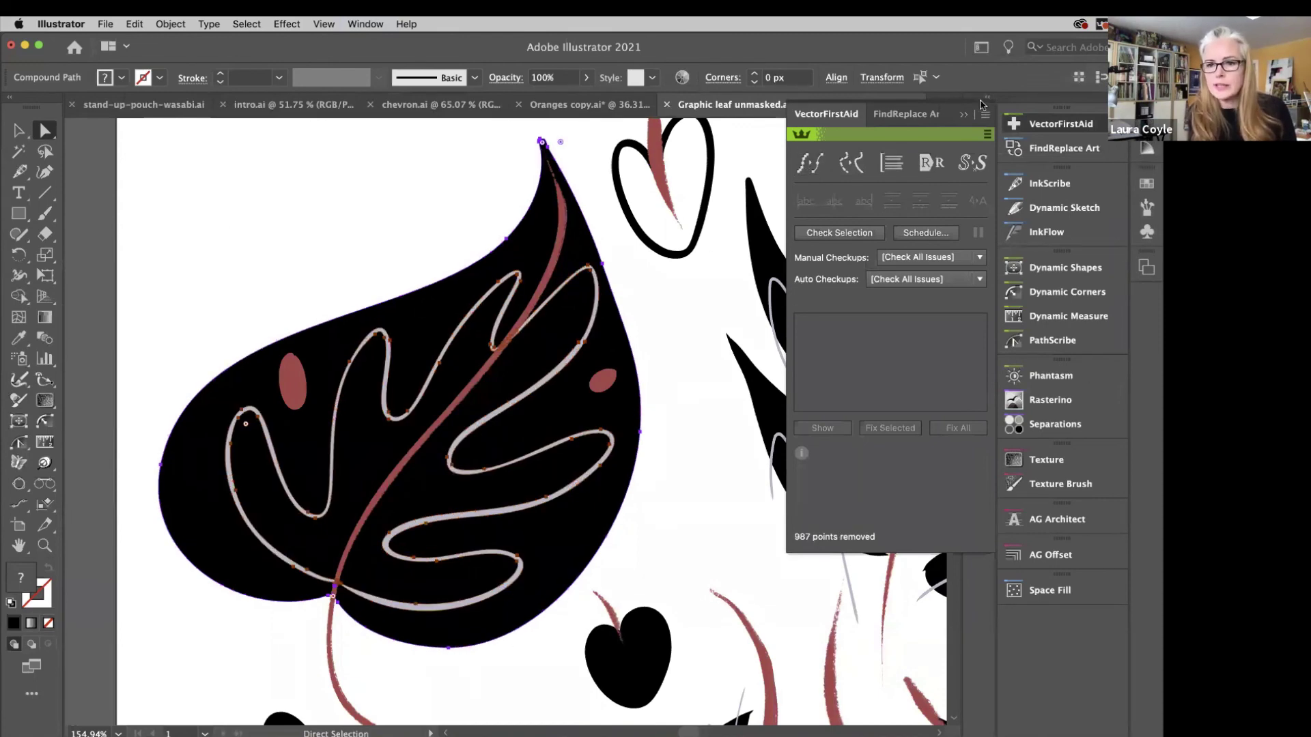
{"action": "left_click", "coordinate": [966, 118]}
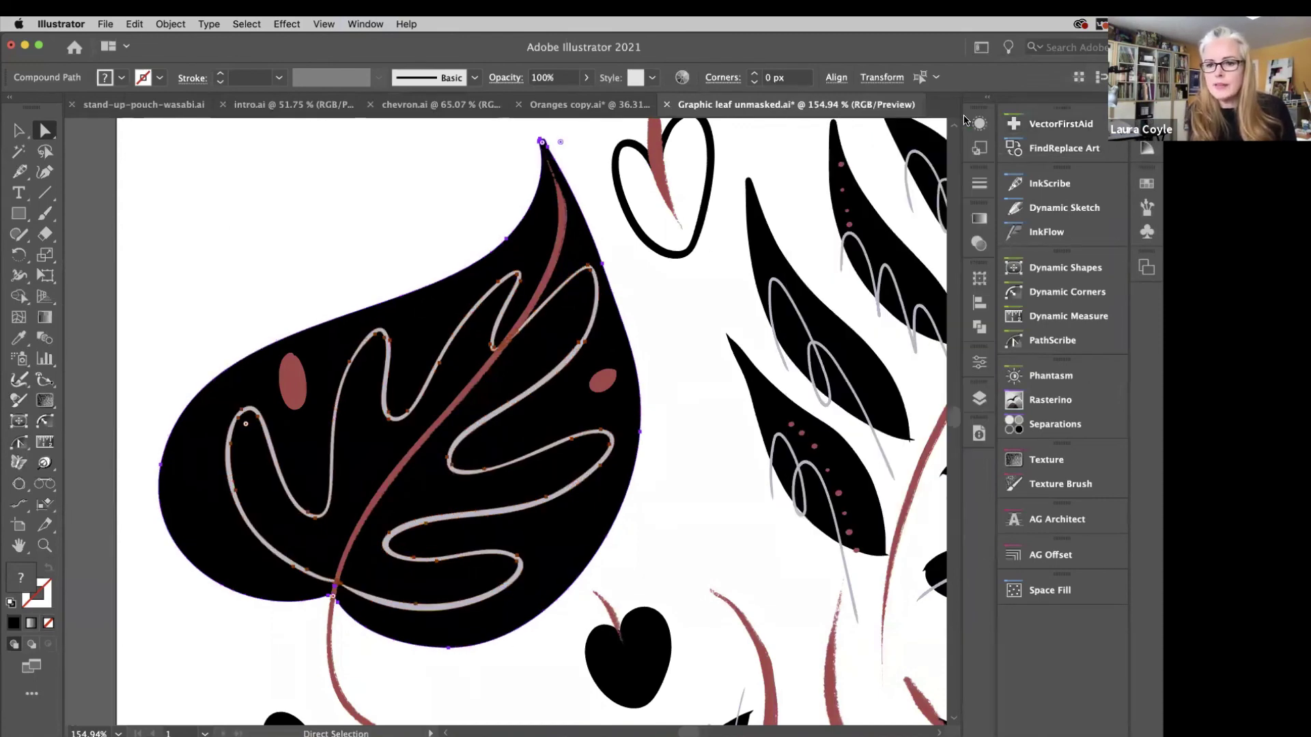
Check the leaf paths' point count in Document Info, and deselect the leaf.
{"action": "left_click", "coordinate": [979, 433]}
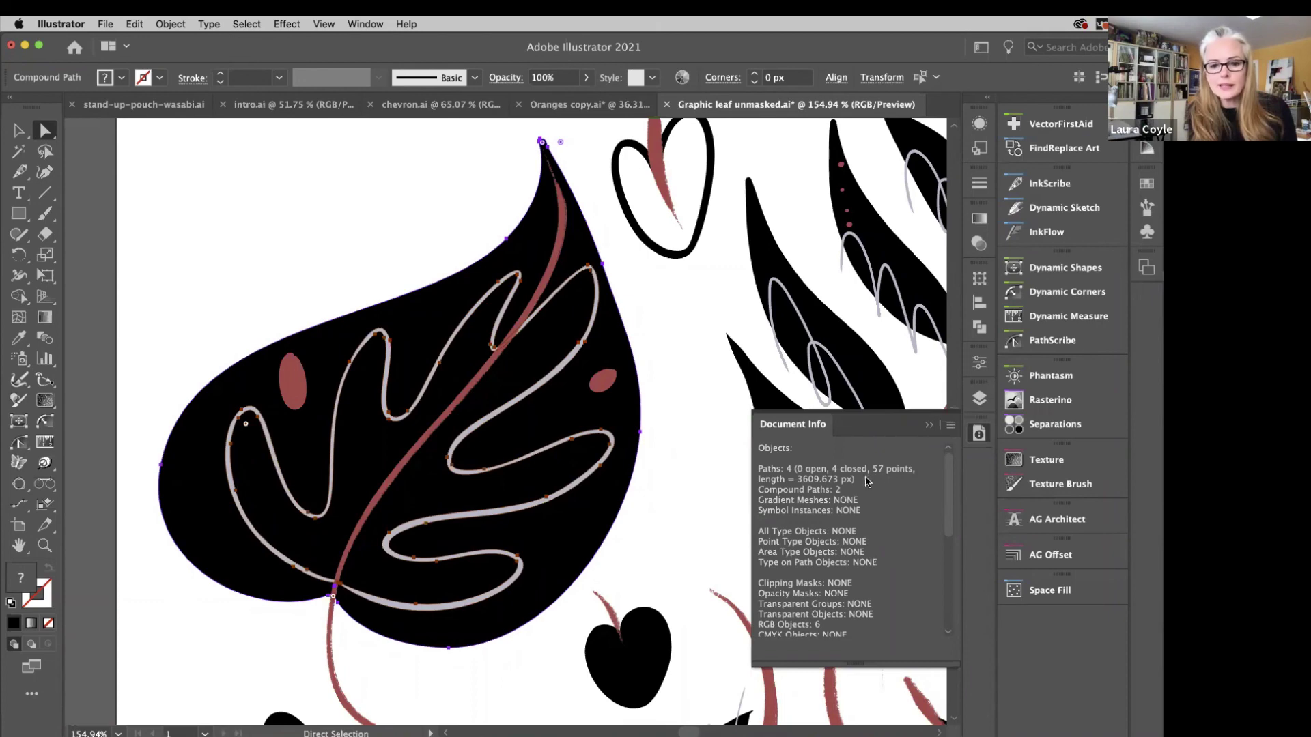
{"action": "left_click", "coordinate": [929, 424]}
{"action": "left_click", "coordinate": [185, 201]}
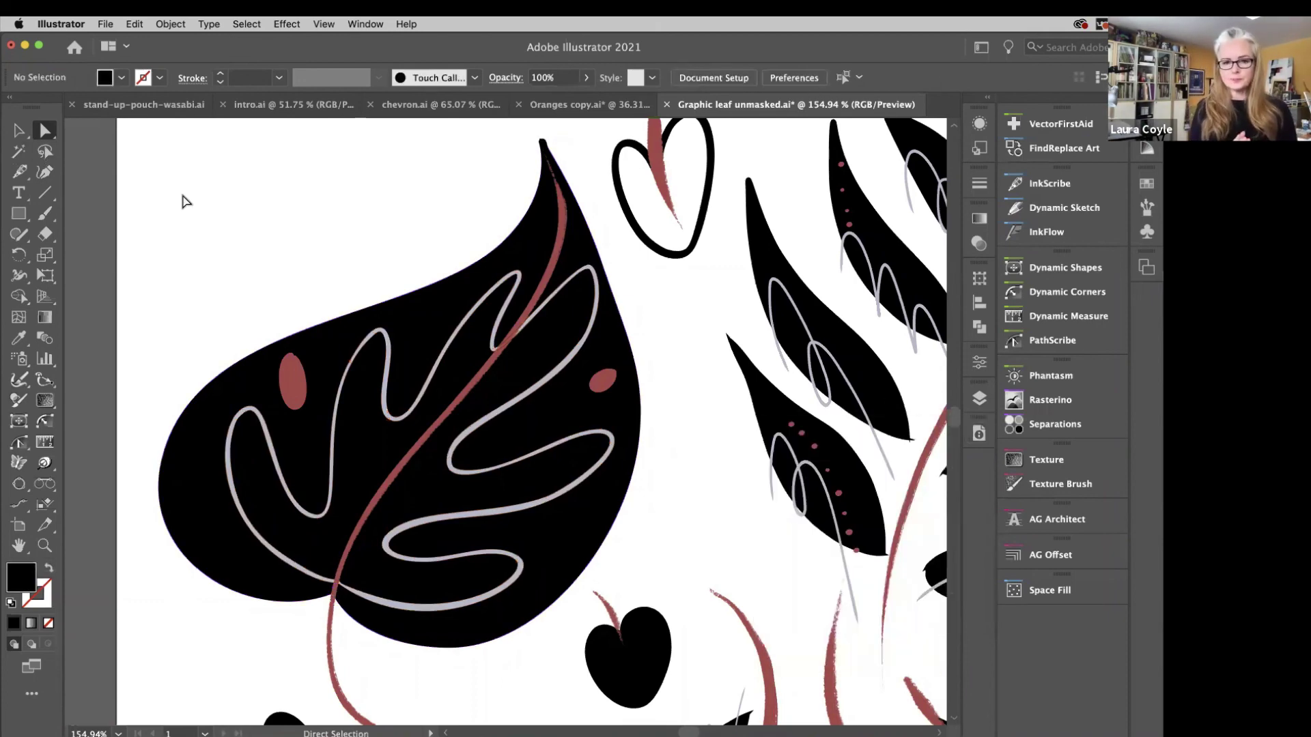